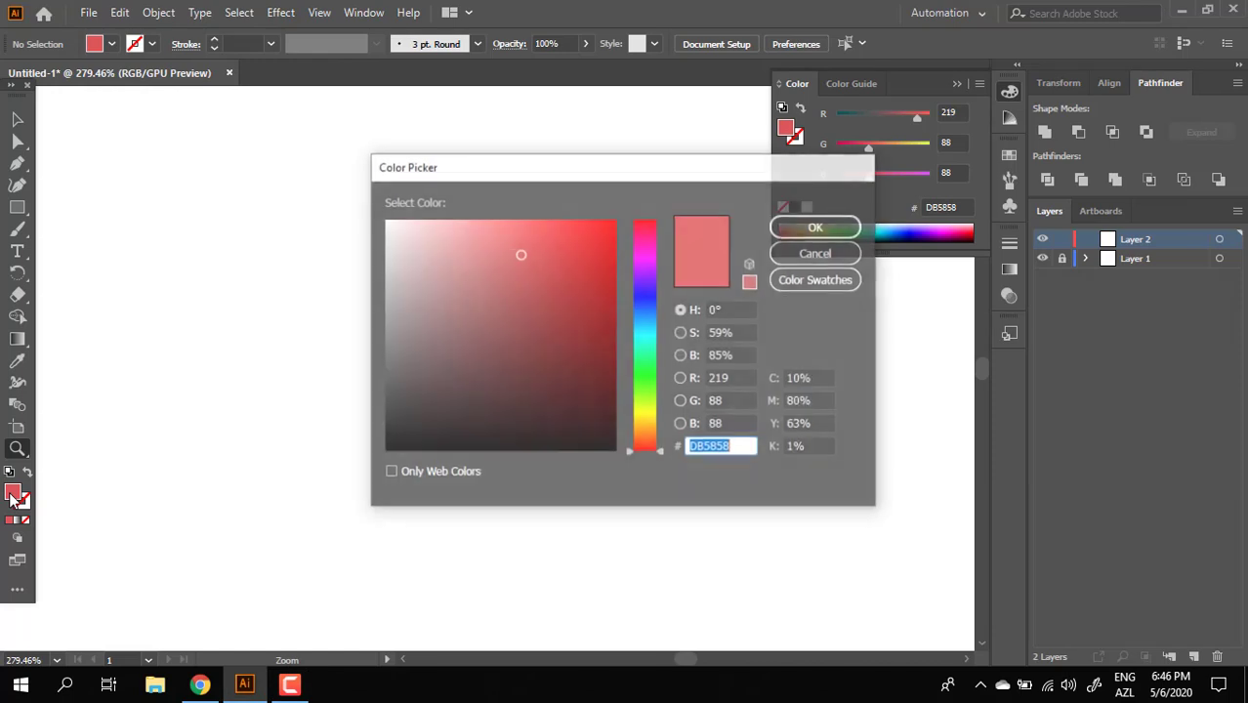
Set the fill to green 43AF5C and draw a rectangle in the upper middle of the canvas
click(658, 366)
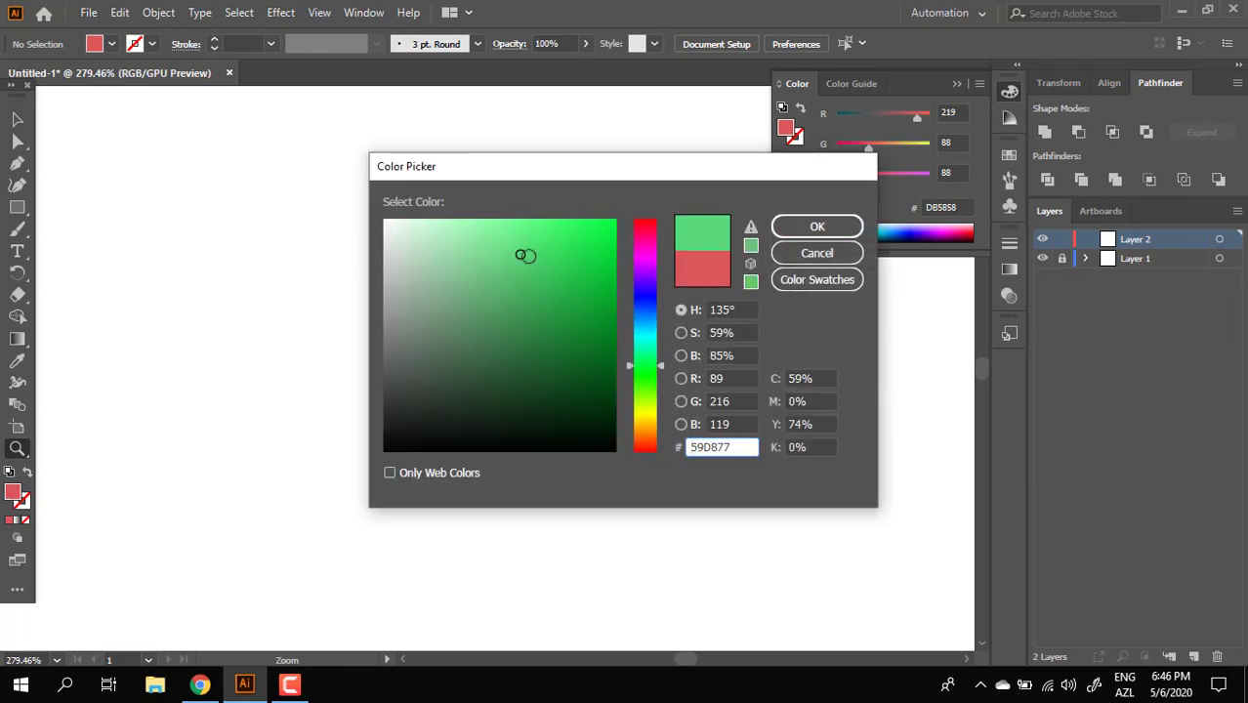
drag(526, 256, 528, 290)
click(817, 226)
key(m)
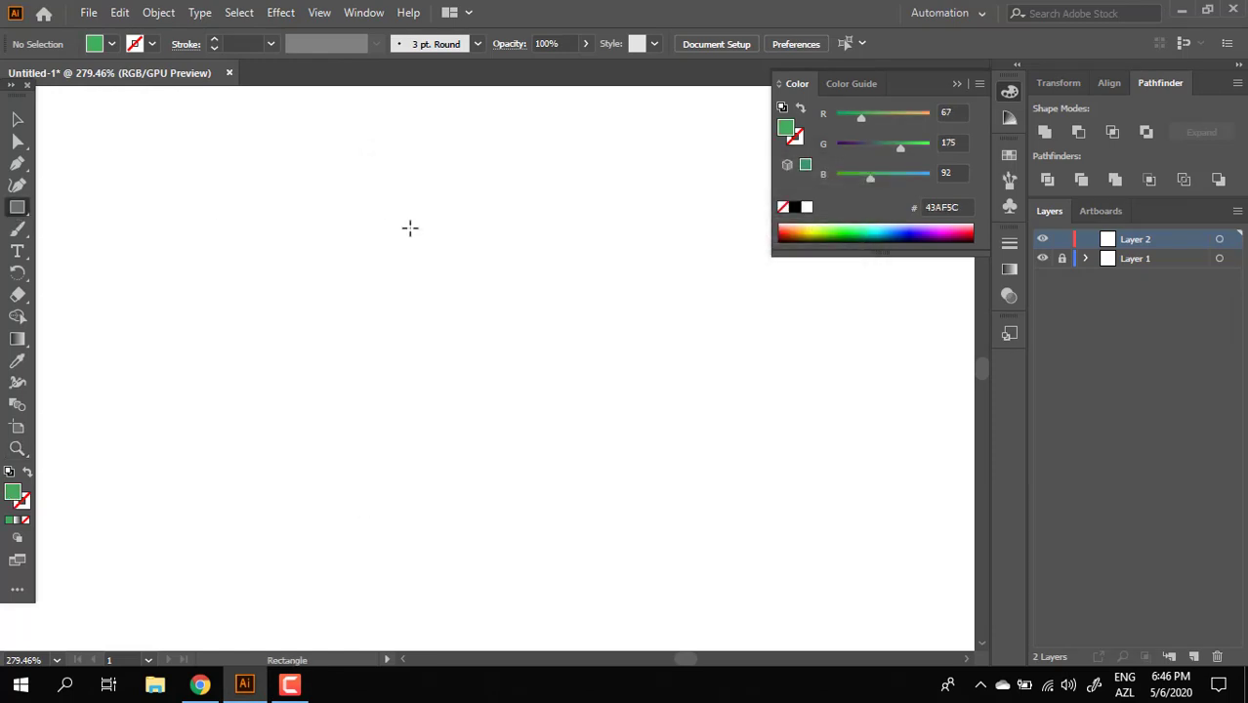
drag(403, 186, 614, 321)
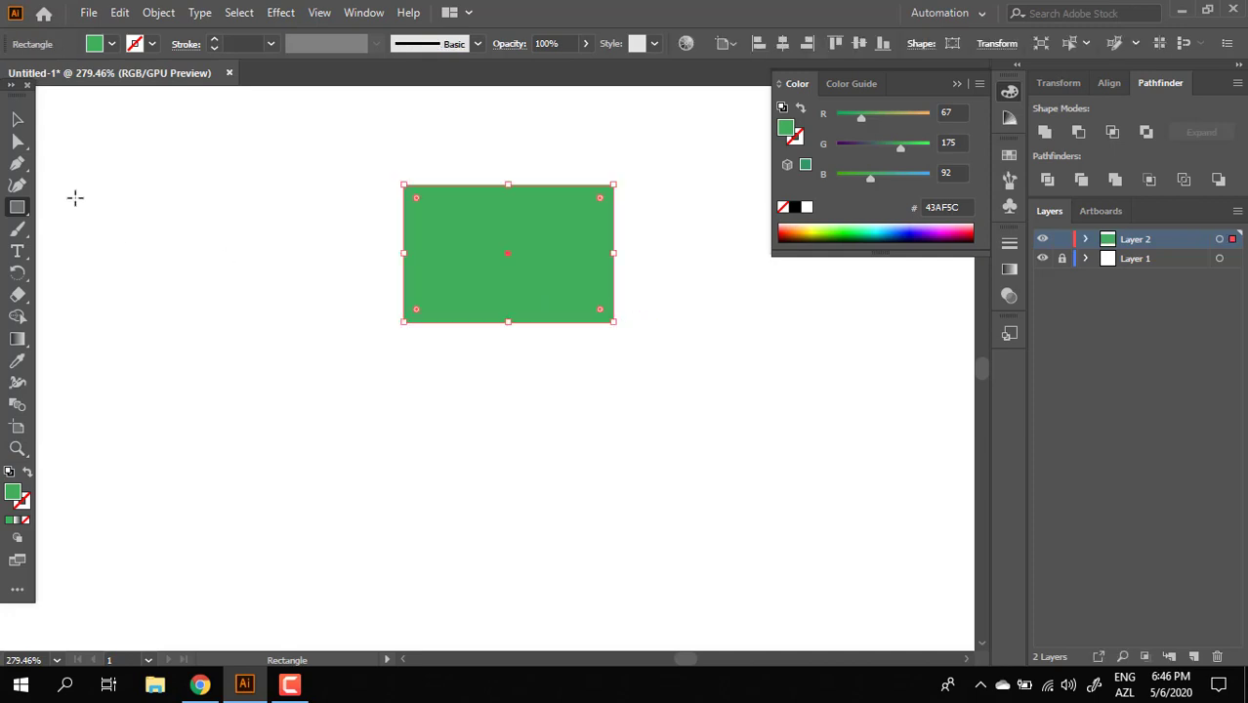
Round all four corners of the green rectangle by 19.32 px to form a pill shape
click(16, 144)
drag(415, 198, 504, 256)
click(727, 366)
click(504, 302)
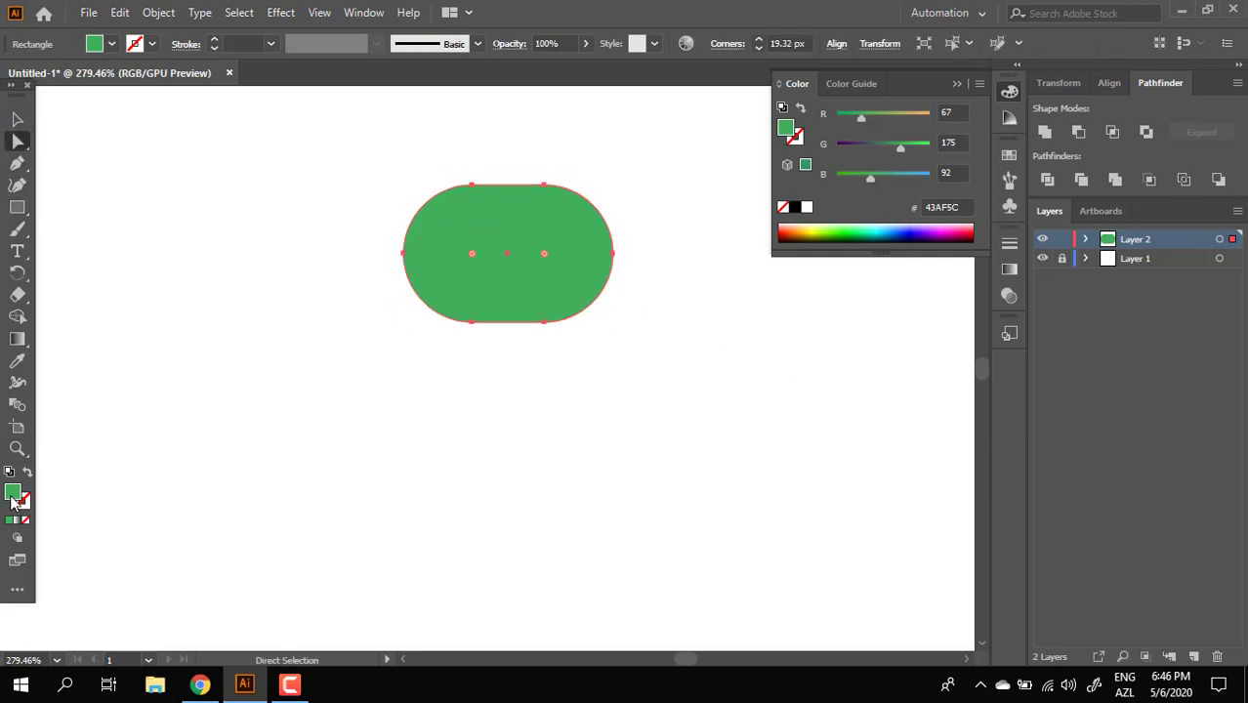
Darken the pill's fill to green 318441 and deselect it
double_click(13, 497)
drag(527, 295, 529, 331)
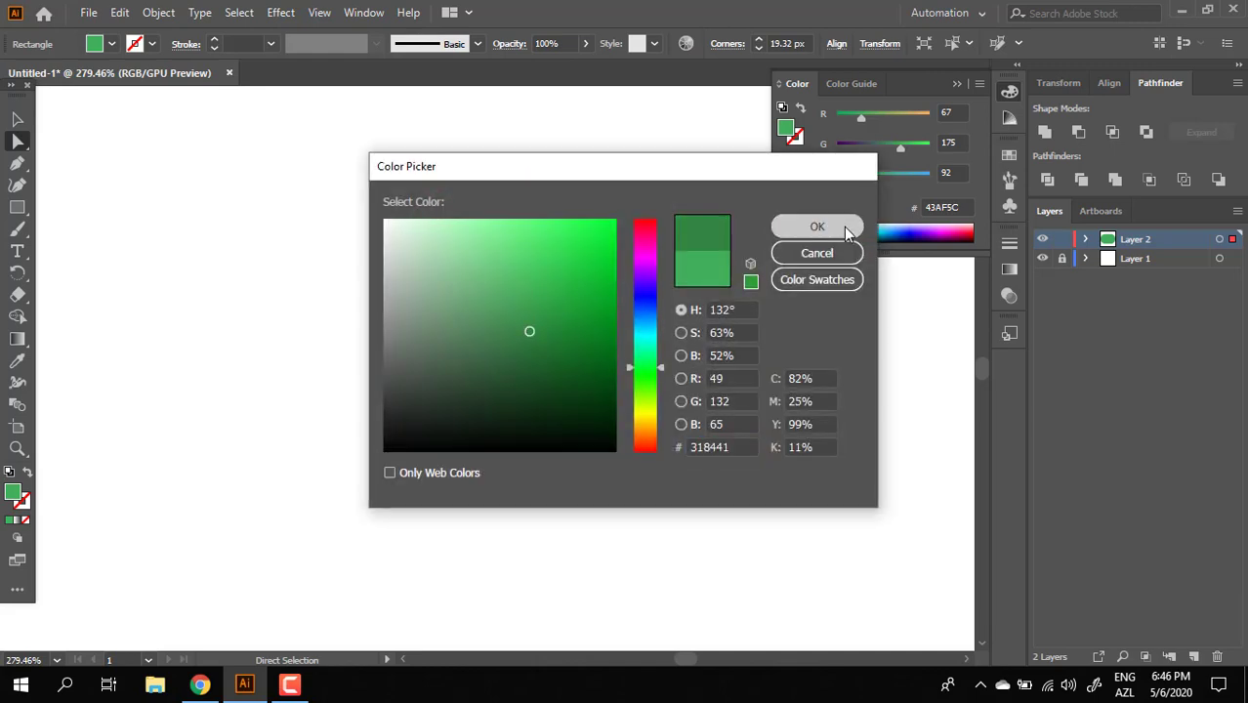
click(846, 232)
key(z)
drag(560, 274, 162, 164)
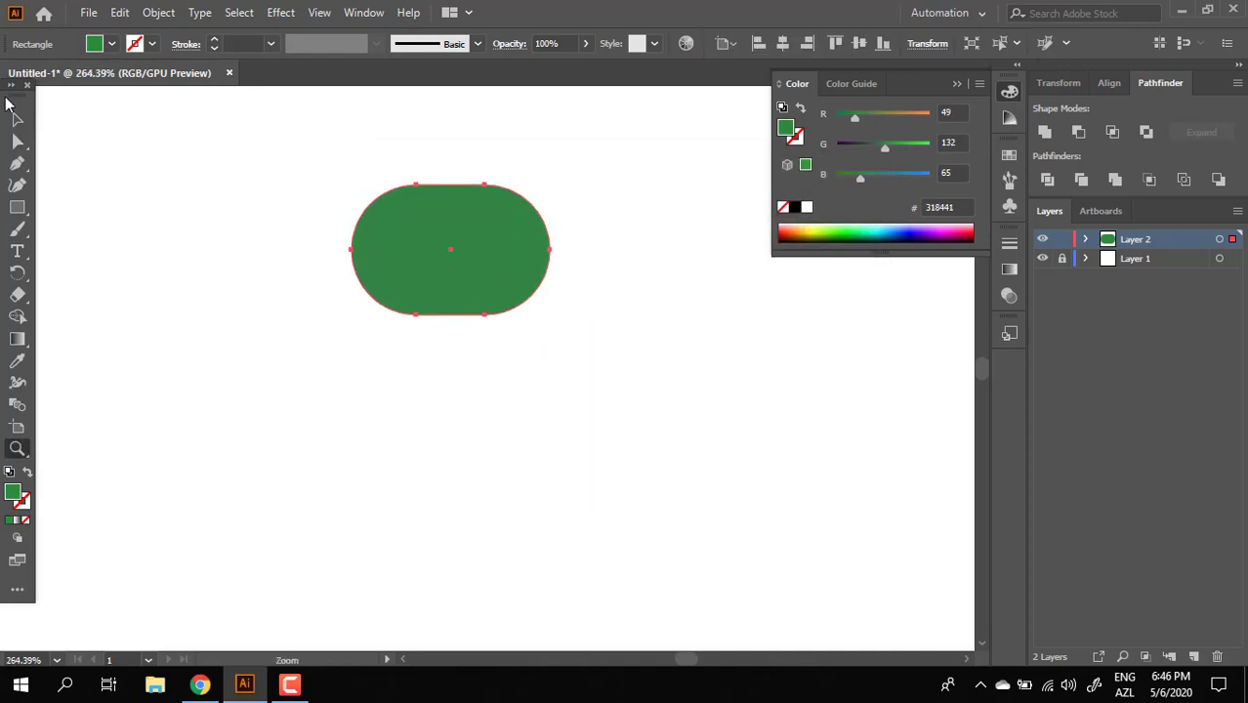
click(15, 117)
click(408, 458)
Draw a low, wide rectangle overlapping the pill's lower-left part, aligned with its bottom edge and extending out to the left
key(space)
drag(473, 426, 361, 403)
key(z)
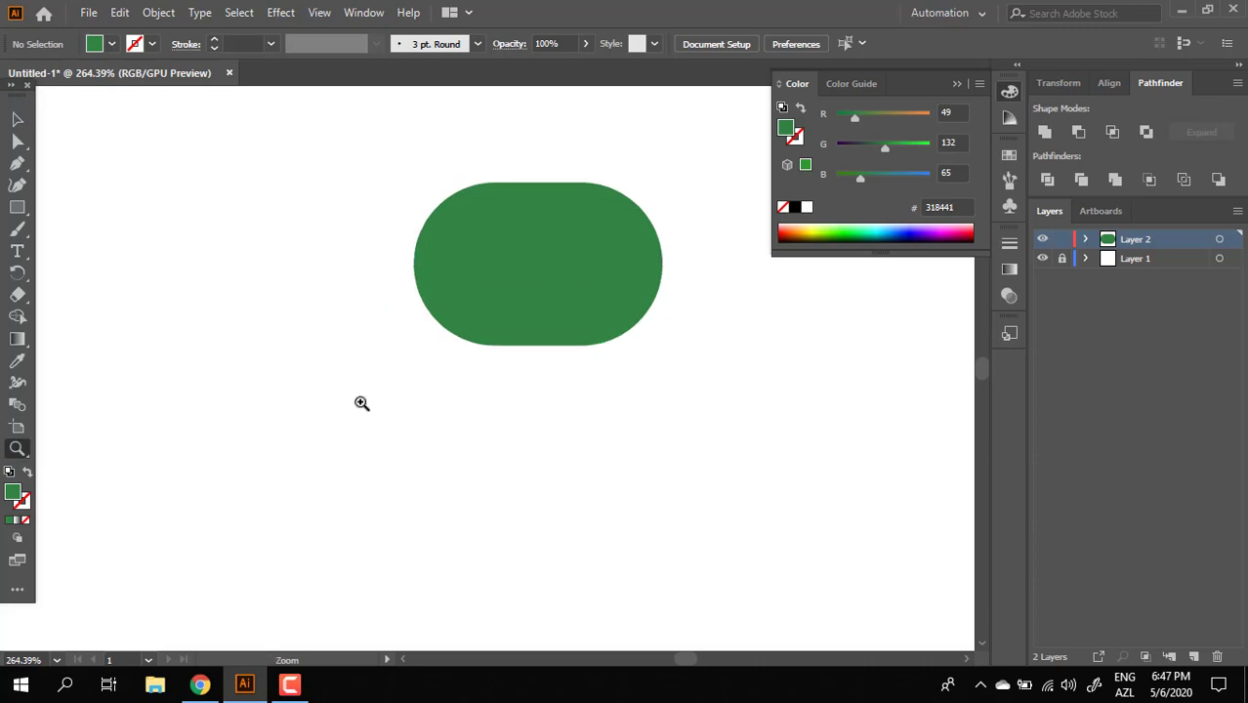
click(19, 207)
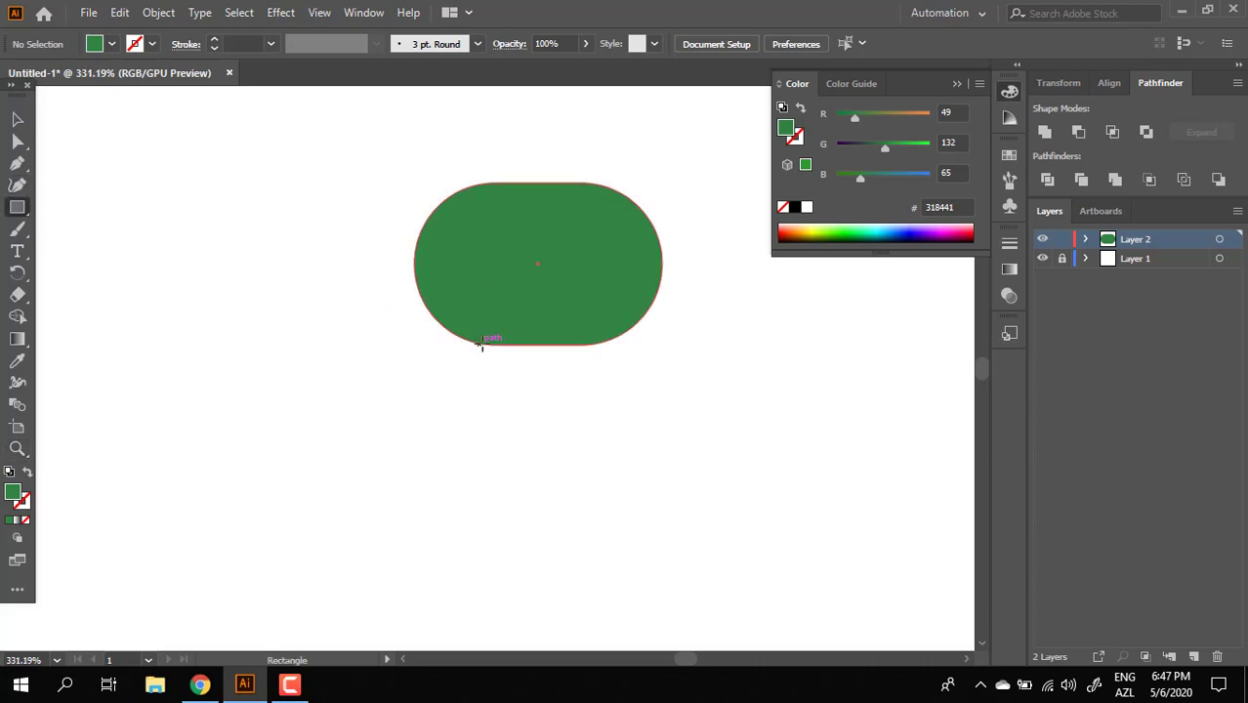
mouse_move(483, 344)
mouse_down()
mouse_move(254, 329)
mouse_move(250, 281)
mouse_up()
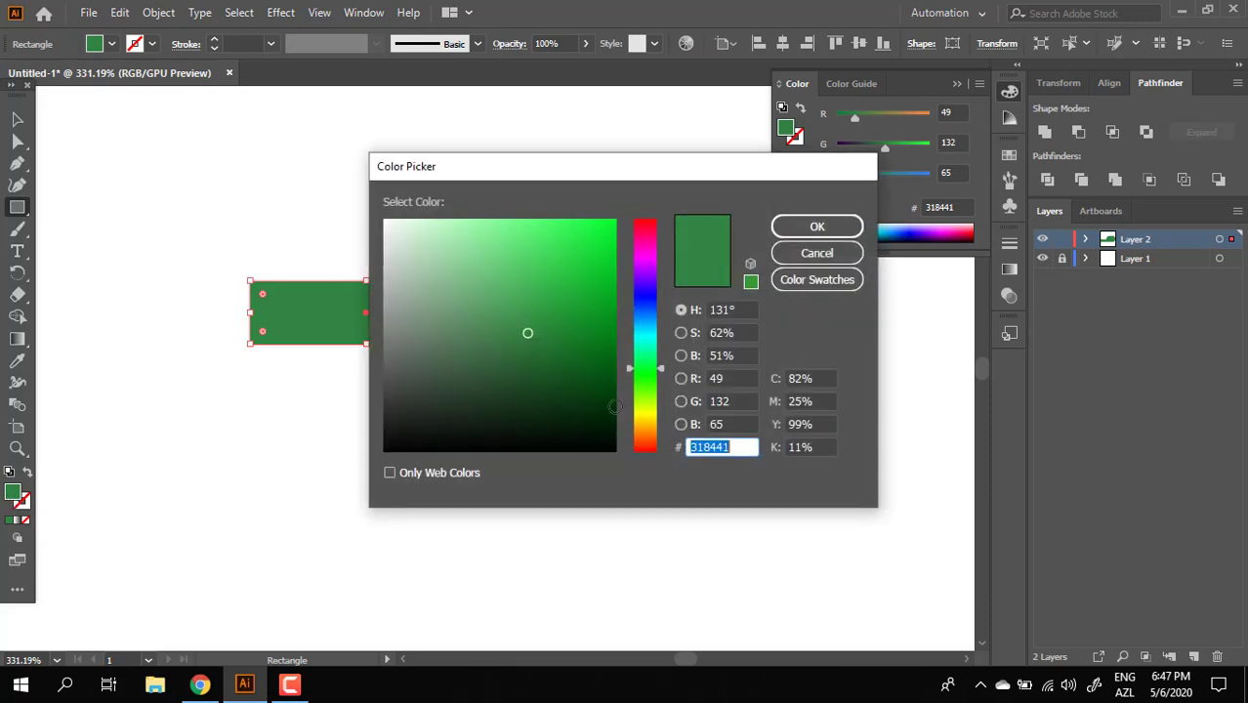
Change the new rectangle's fill to yellow FFC200
drag(650, 429, 651, 422)
drag(584, 282, 629, 204)
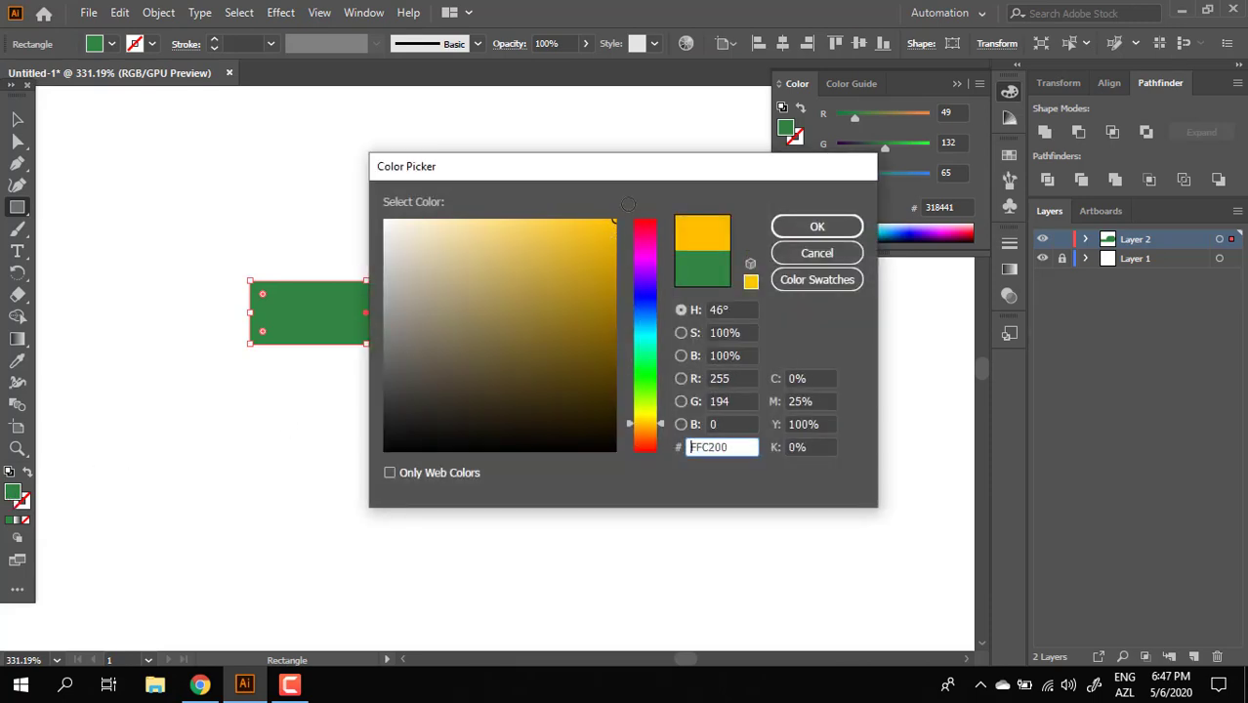
click(793, 228)
key(z)
click(319, 293)
Round only the two left corners of the yellow rectangle by 7.52 px
click(20, 142)
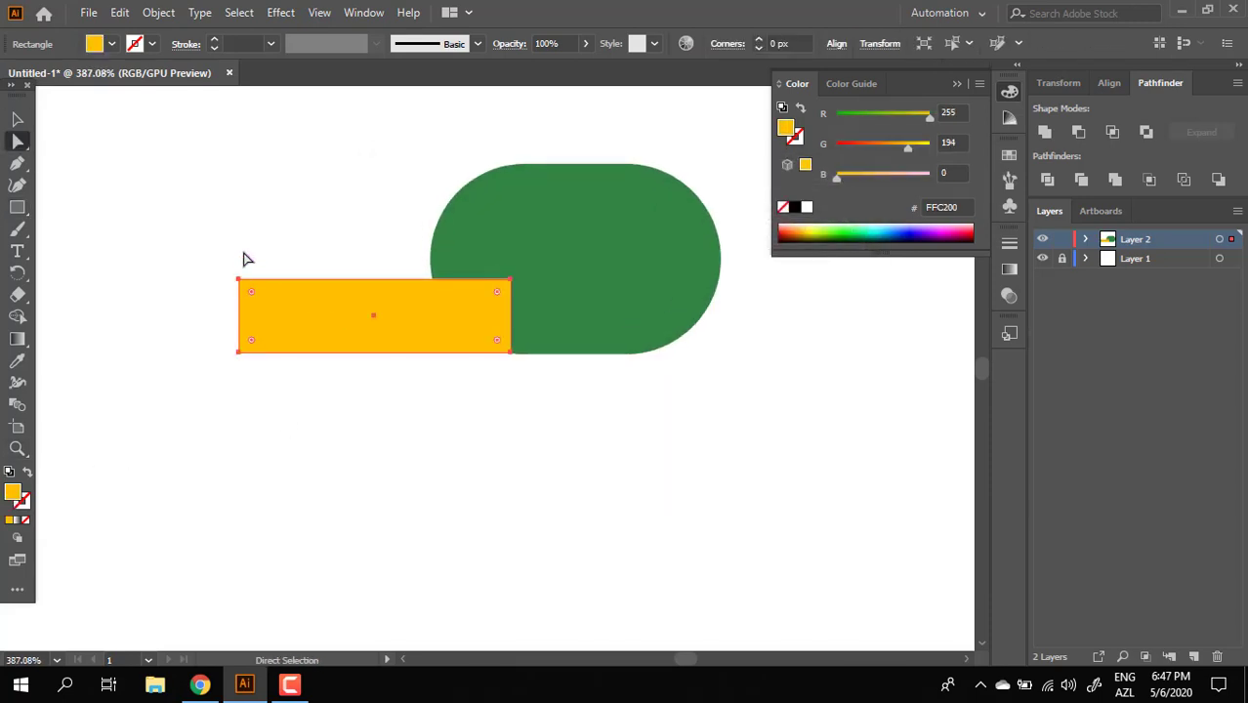
drag(230, 353, 215, 386)
drag(273, 313, 535, 392)
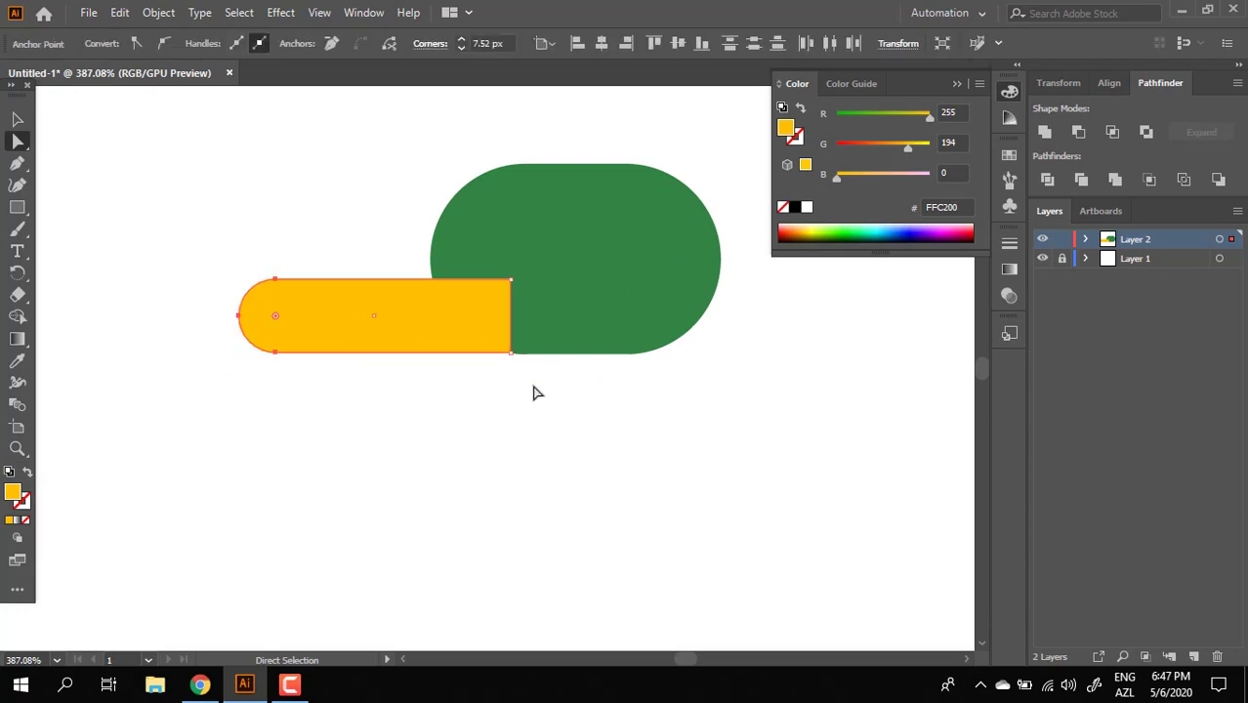
Send the yellow shape to the back, behind the green pill
click(17, 119)
key(ctrl+shift+bracketleft)
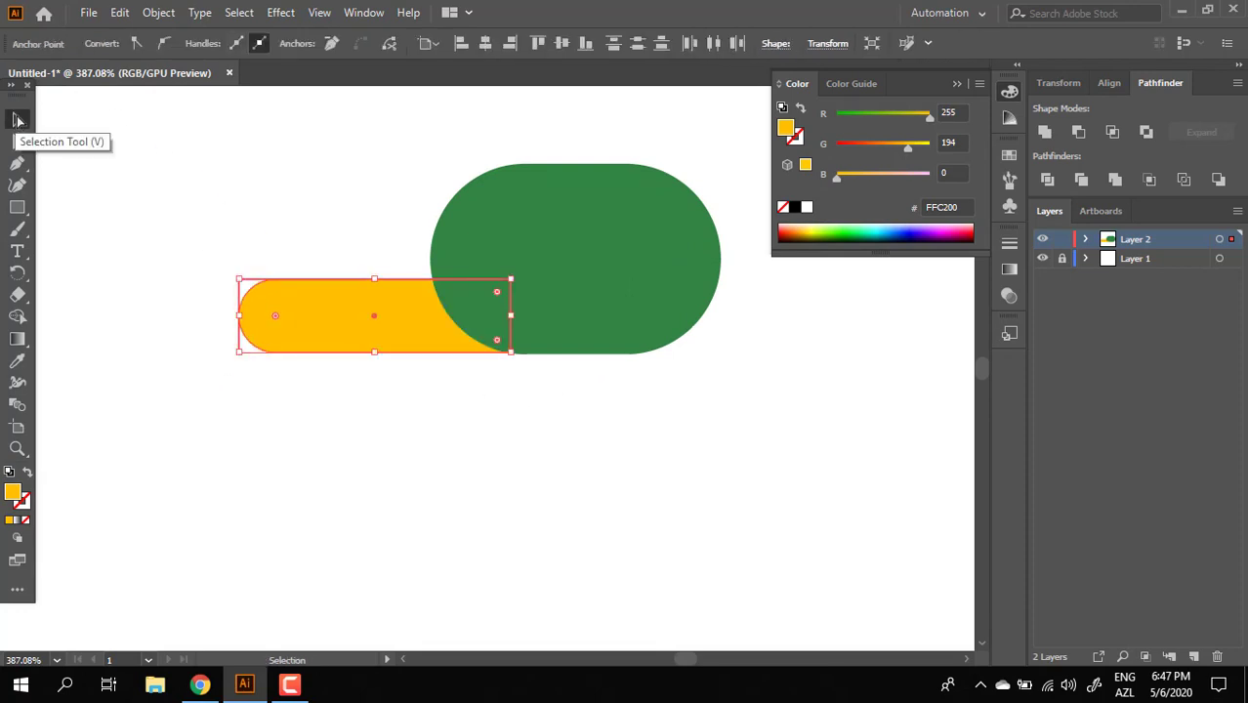
click(436, 382)
drag(436, 382, 406, 435)
drag(388, 394, 409, 391)
key(ctrl+z)
Move the yellow shape to the right so that less of it sticks out from behind the green pill
click(414, 478)
drag(394, 486, 364, 459)
key(z)
drag(326, 428, 406, 460)
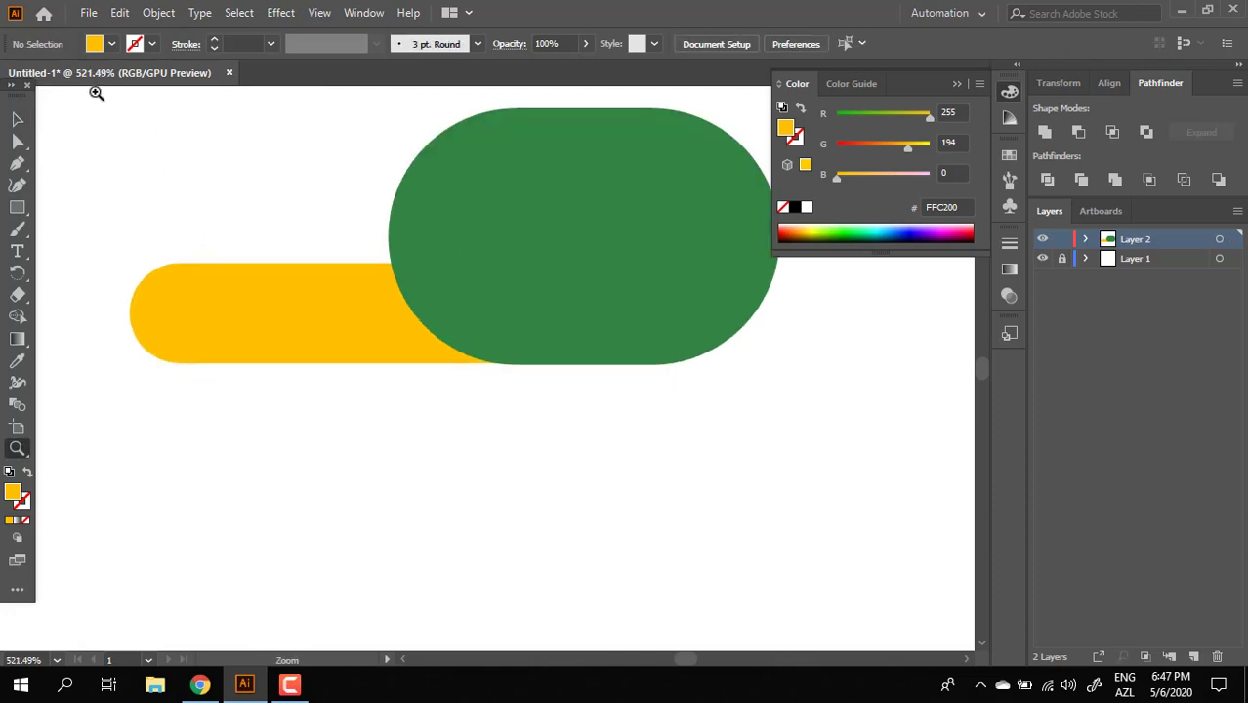
drag(220, 315, 293, 317)
click(465, 454)
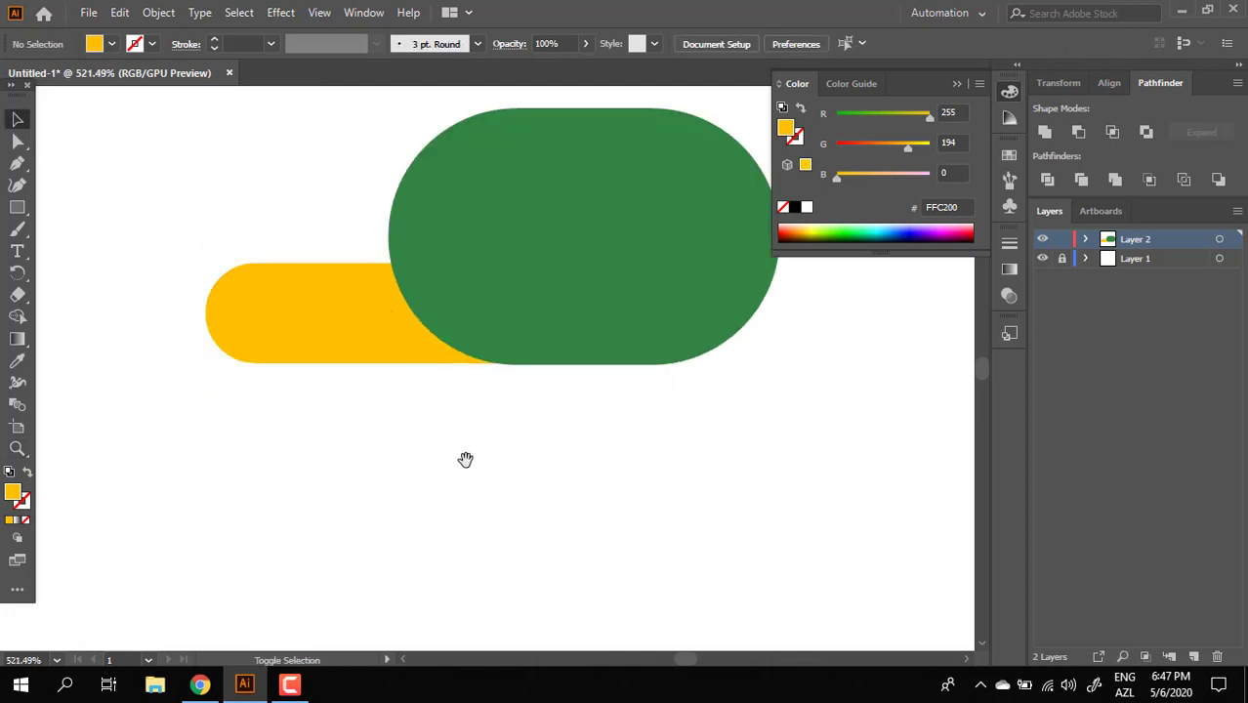
drag(469, 452, 378, 497)
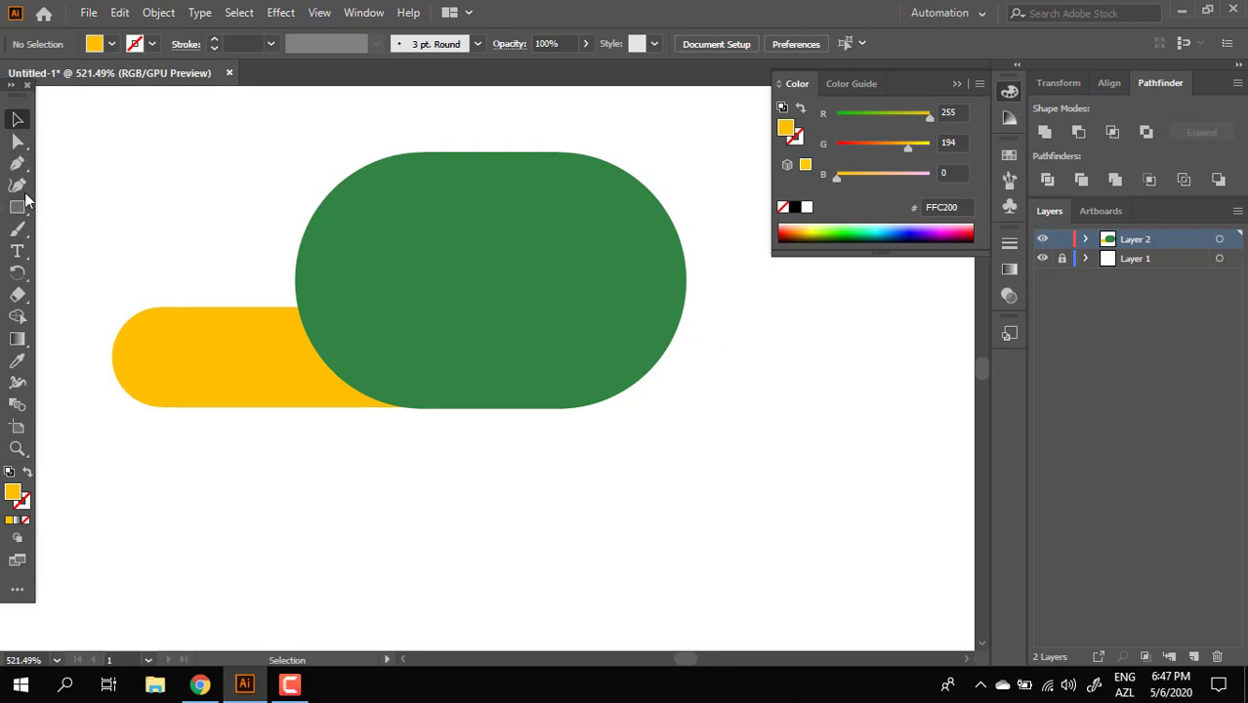
Raise the yellow shape's top-right anchor point so that its upper edge slopes upward behind the pill
click(176, 324)
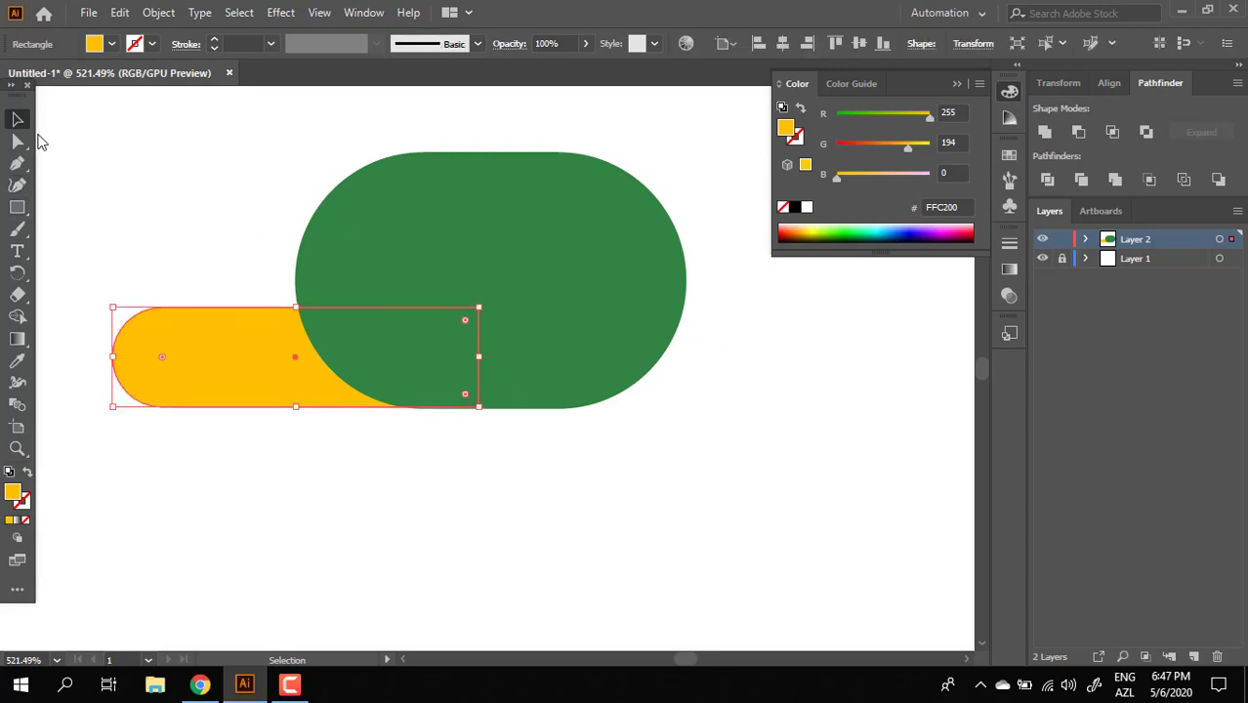
click(17, 142)
drag(483, 310, 486, 261)
click(455, 463)
key(z)
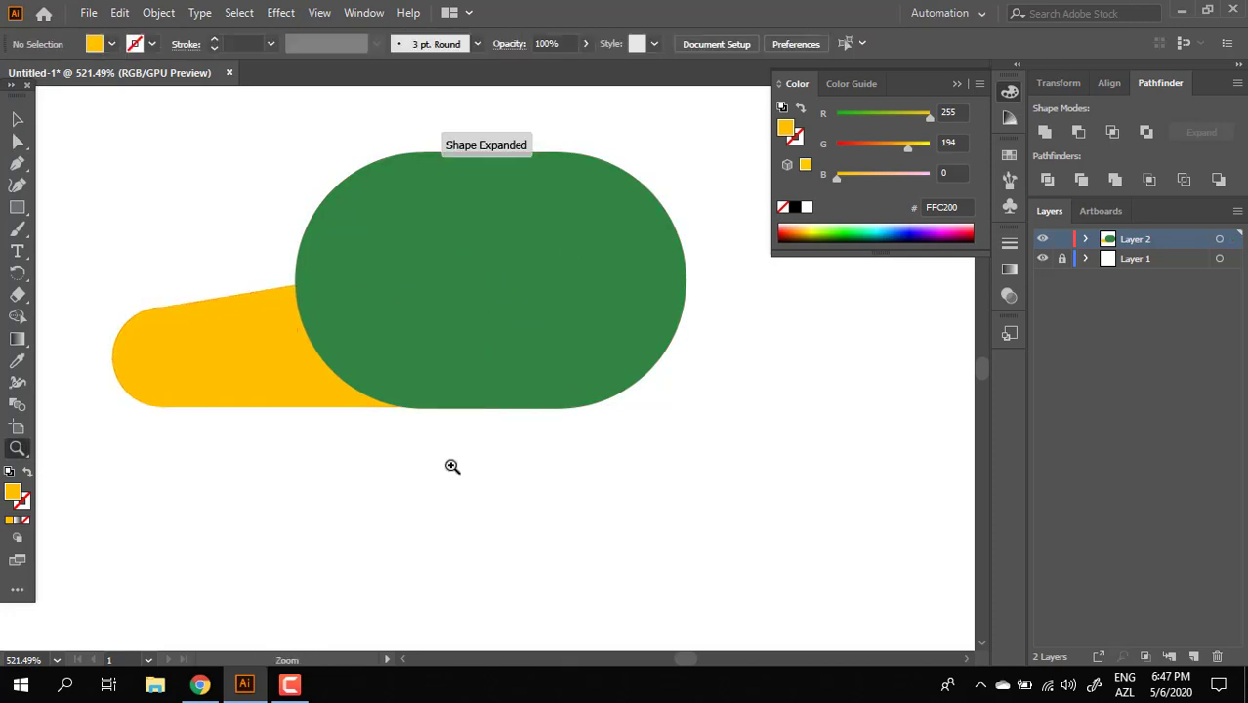
Isolate the yellow shape and add an anchor point on its sloping upper edge where it meets the pill's outline
drag(452, 466, 313, 448)
drag(311, 435, 474, 510)
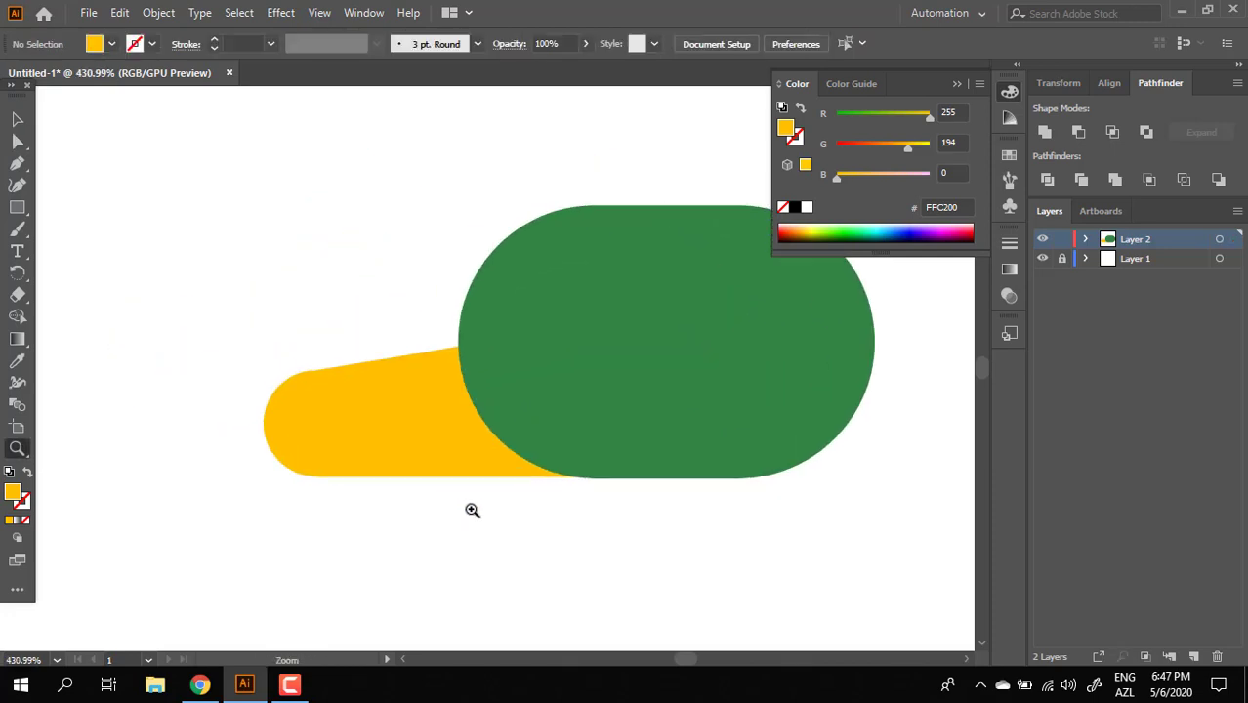
click(460, 347)
key(ctrl+z)
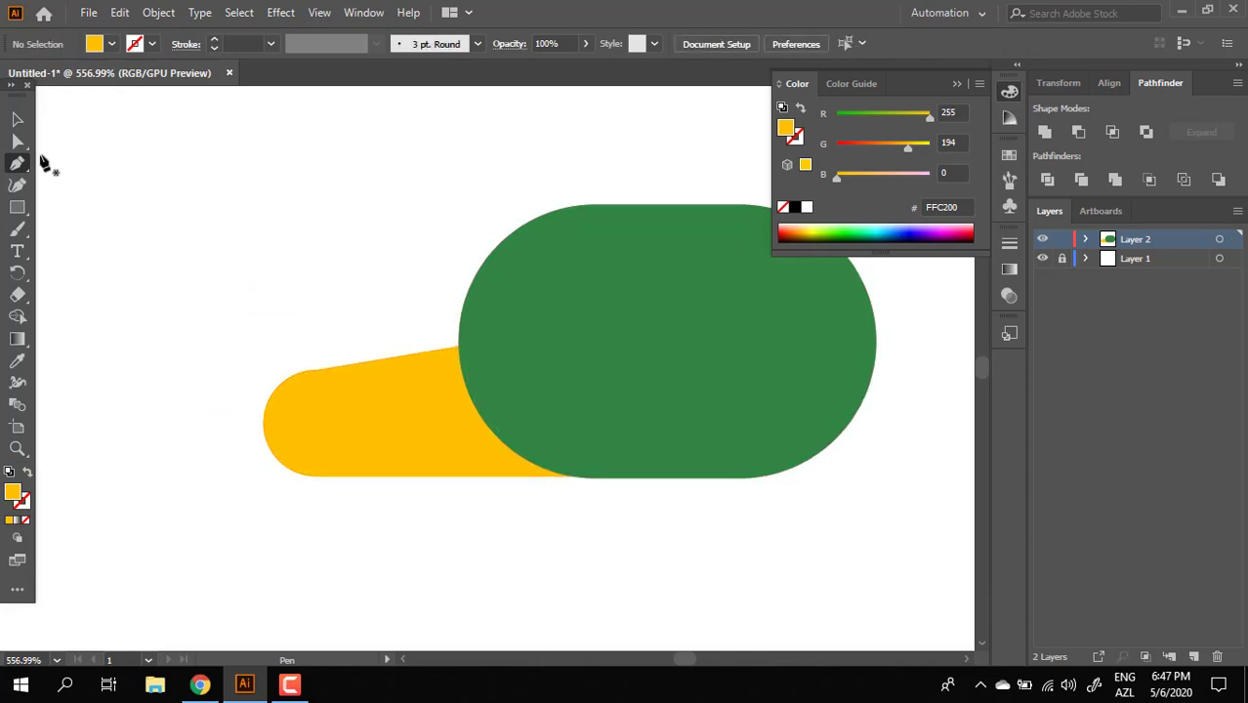
click(398, 406)
double_click(472, 431)
key(z)
drag(482, 450, 524, 457)
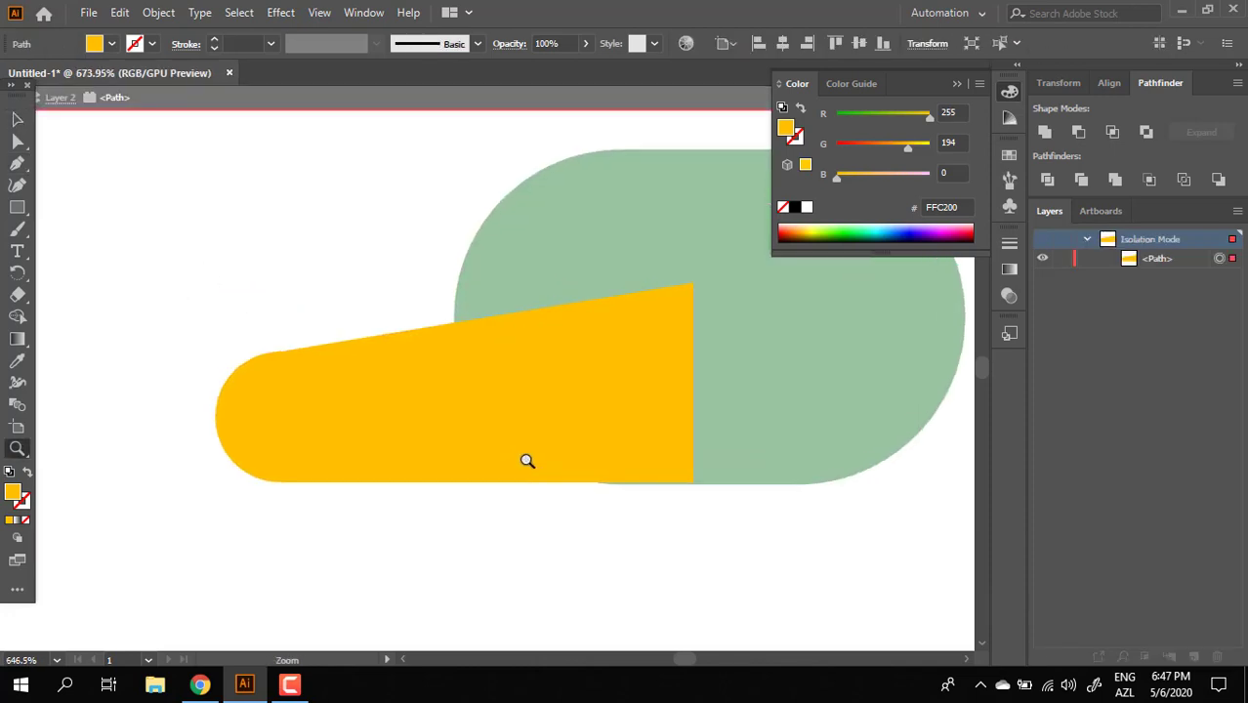
click(17, 164)
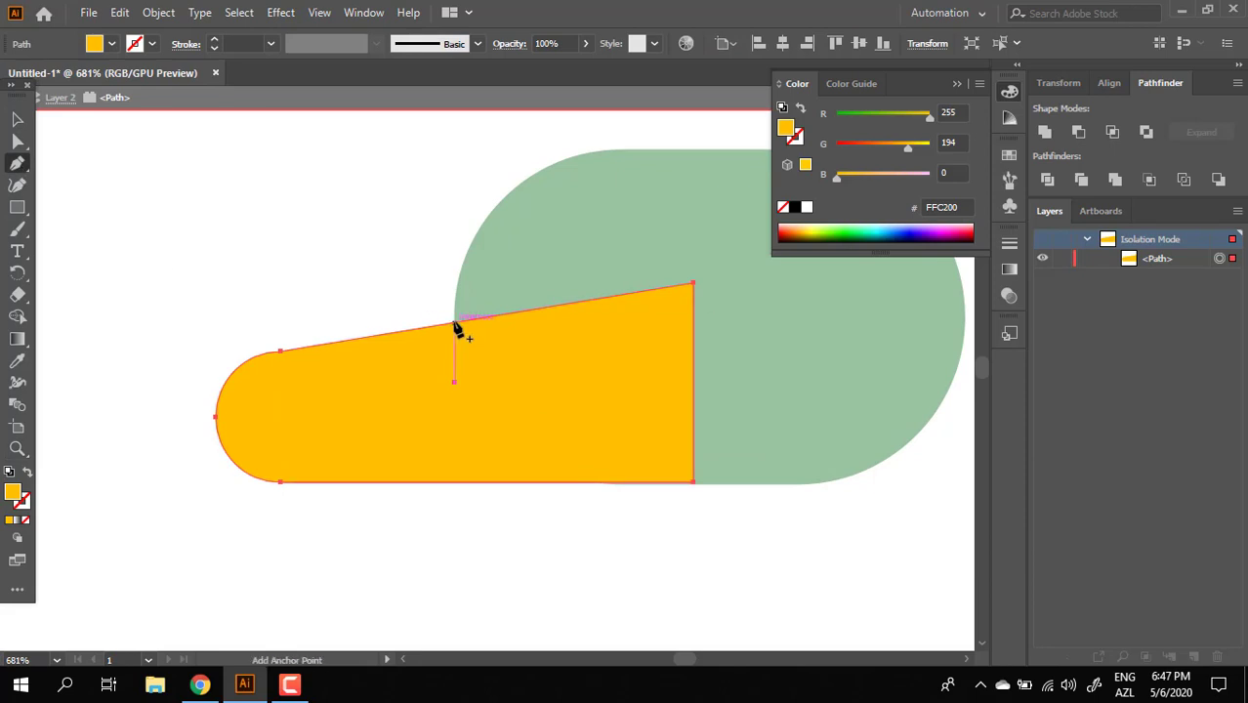
click(454, 322)
Pull the added anchor point down to dent the upper edge and round that corner by about 48 px
click(16, 142)
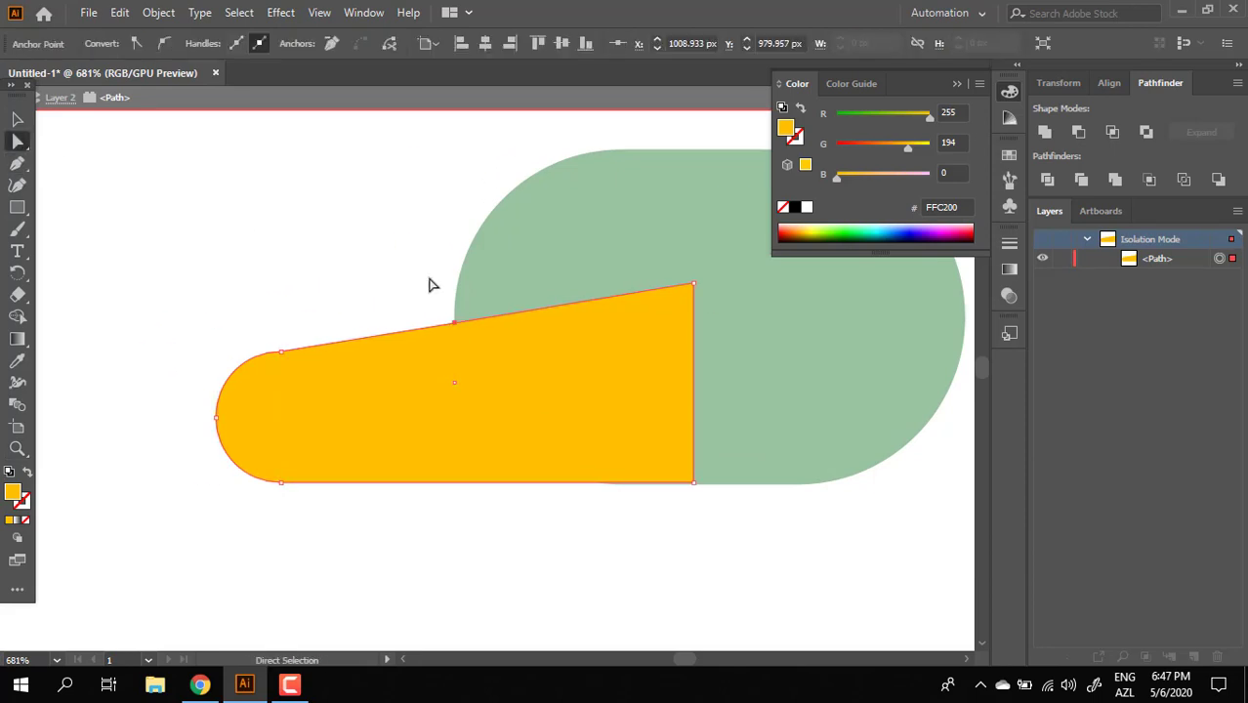
drag(455, 324, 243, 20)
click(479, 371)
click(490, 359)
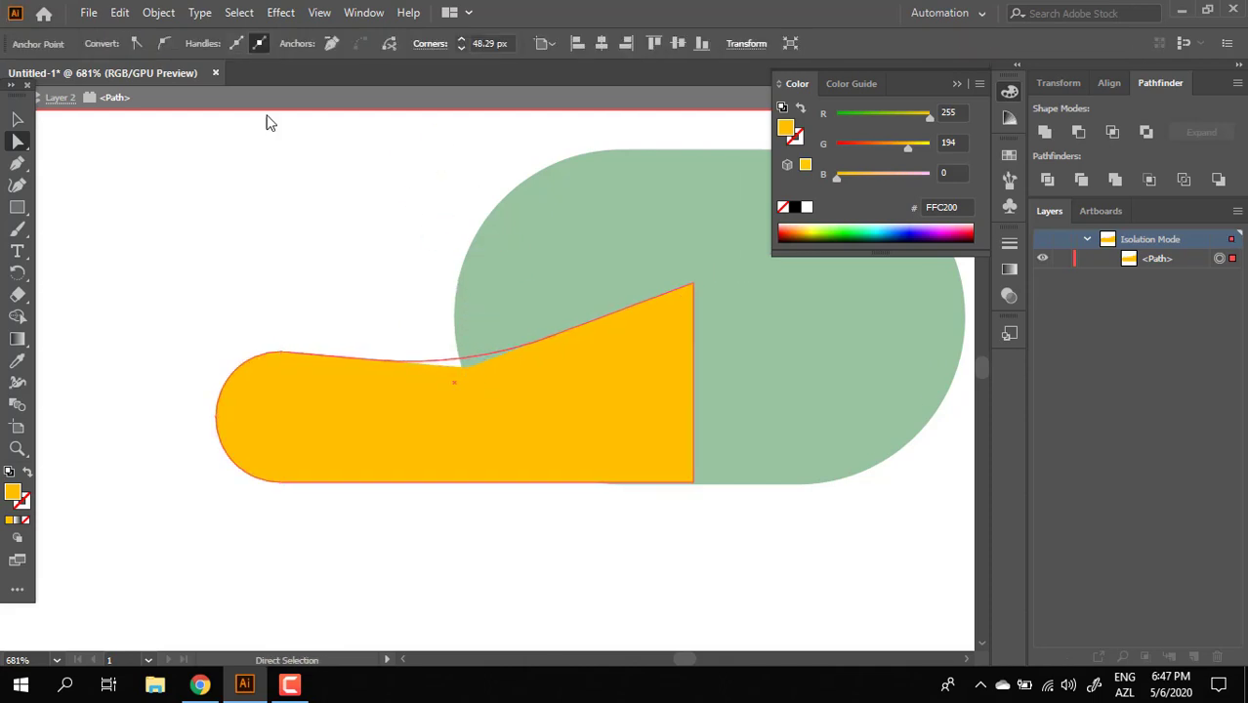
drag(267, 115, 269, 118)
Increase the rounding of the dented upper corner to 95.79 px and exit isolation mode
key(z)
drag(556, 392, 436, 385)
drag(607, 438, 528, 439)
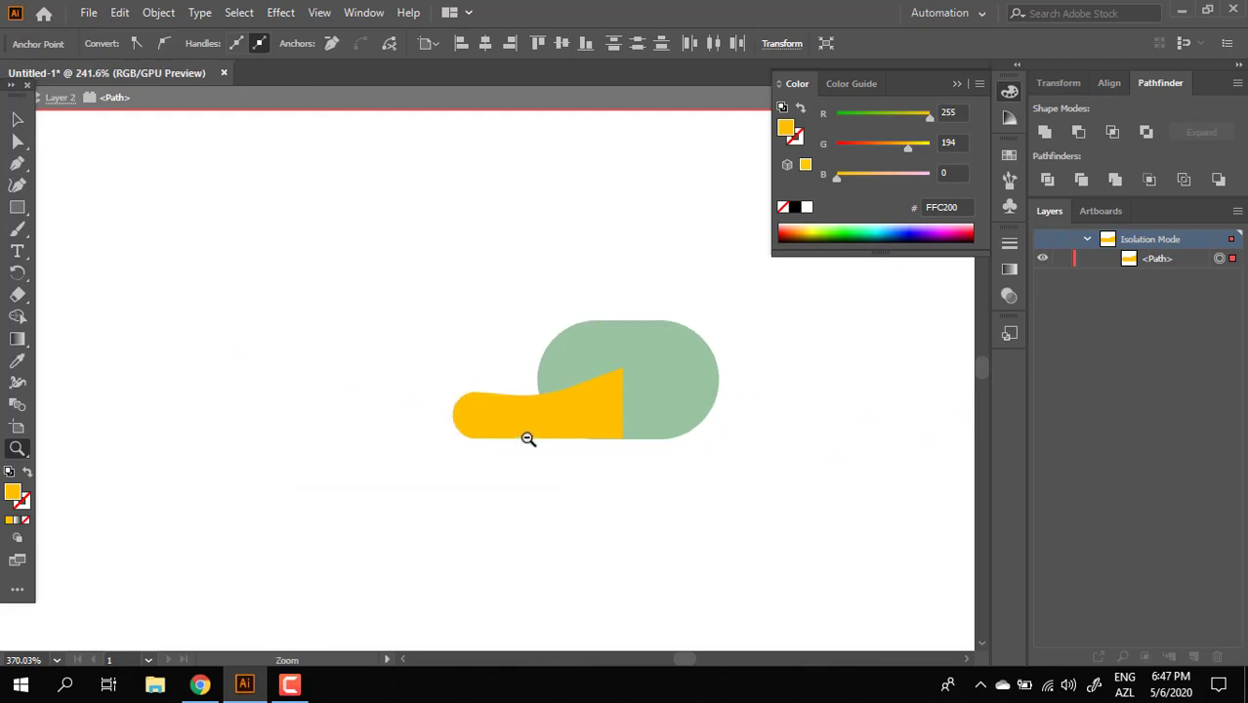
key(a)
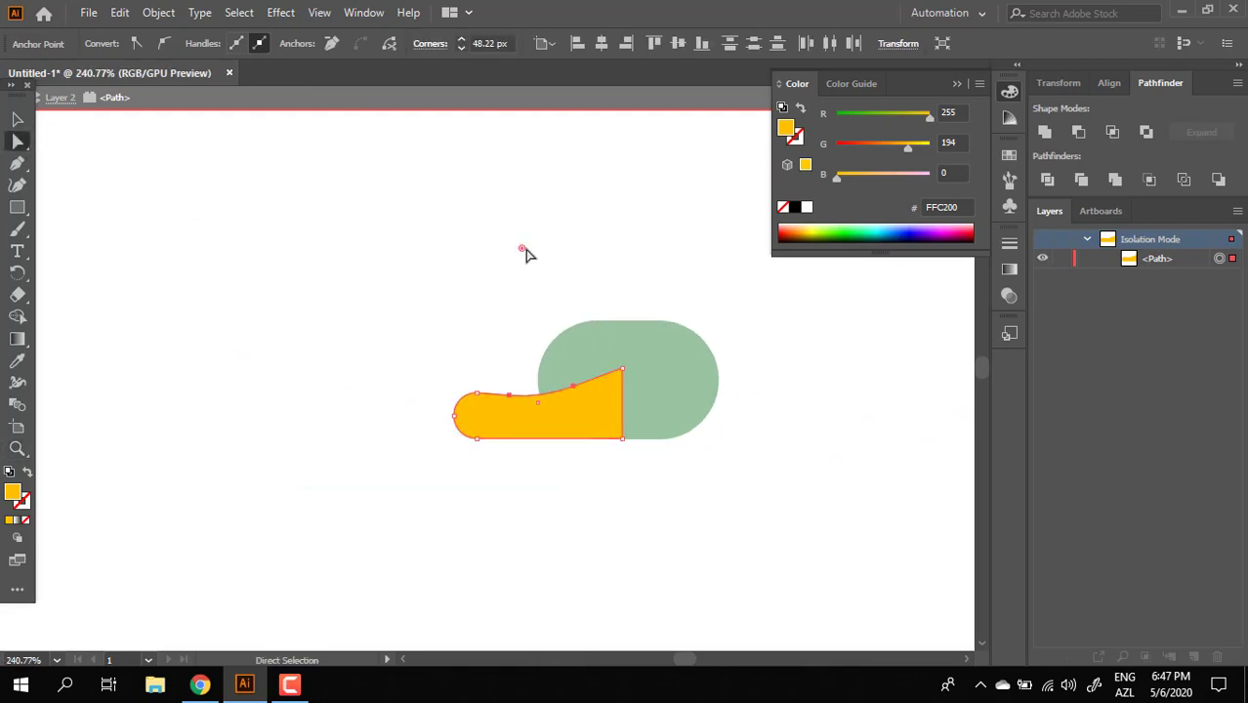
drag(524, 252, 525, 8)
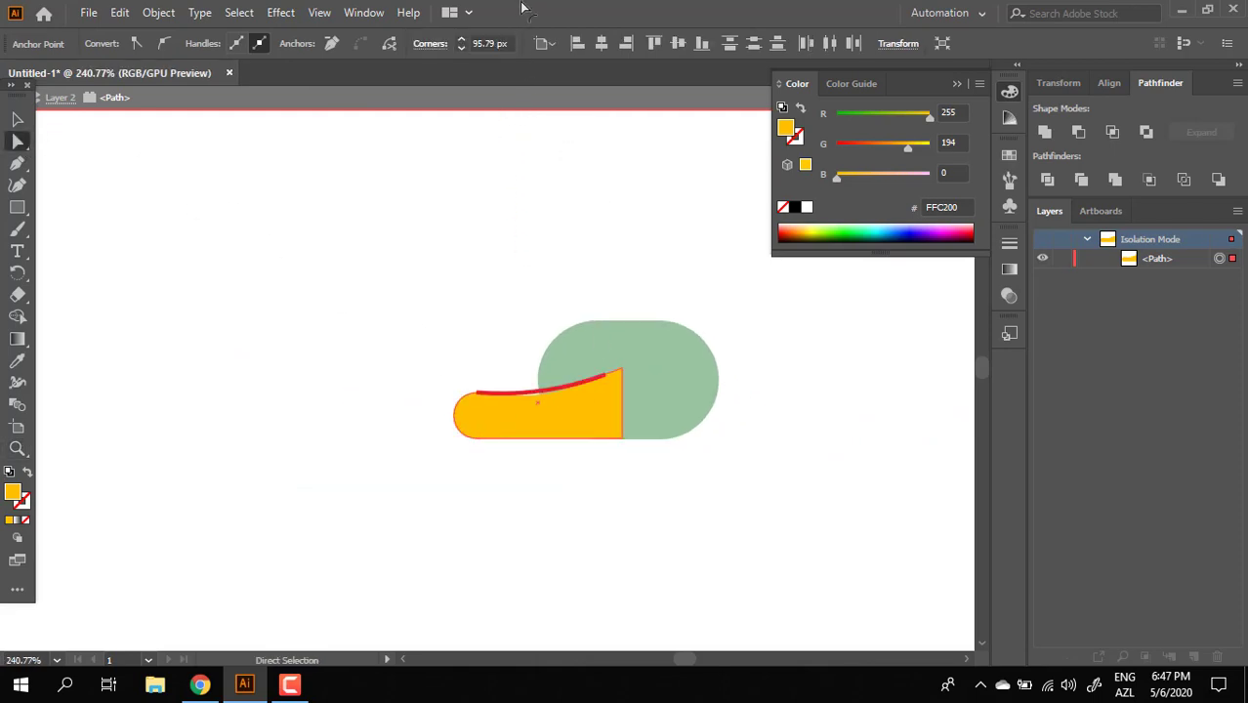
double_click(671, 544)
key(z)
drag(701, 496, 363, 466)
drag(323, 299, 532, 415)
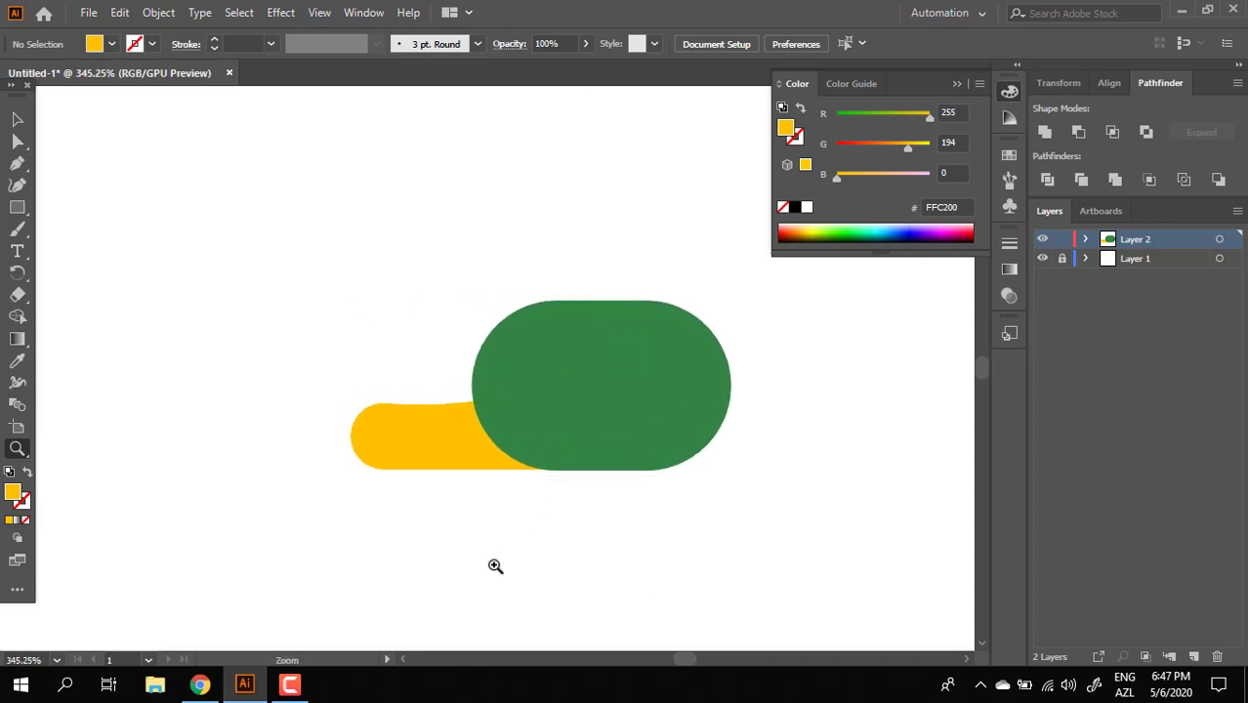
Change the yellow shape's fill to orange FFAA00 and deselect it
mouse_move(486, 513)
mouse_down()
mouse_move(553, 550)
mouse_move(522, 508)
mouse_move(474, 498)
mouse_up()
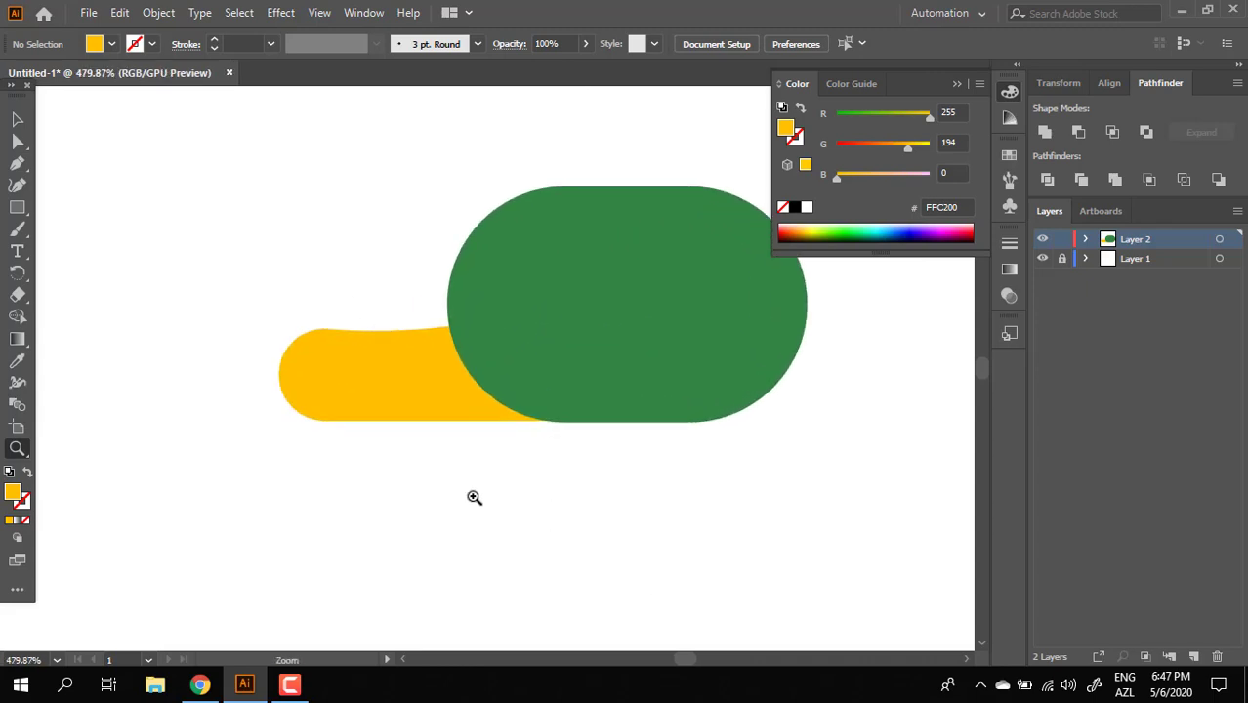
drag(295, 355, 315, 378)
click(19, 119)
click(374, 371)
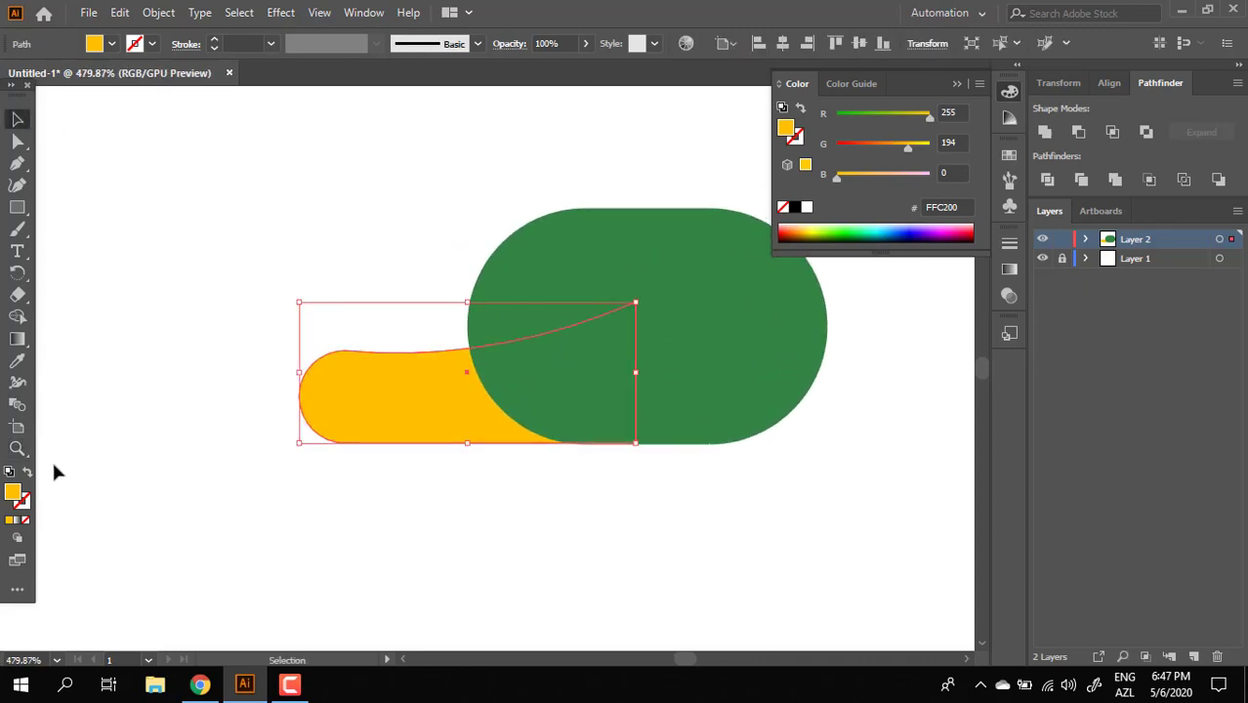
double_click(13, 495)
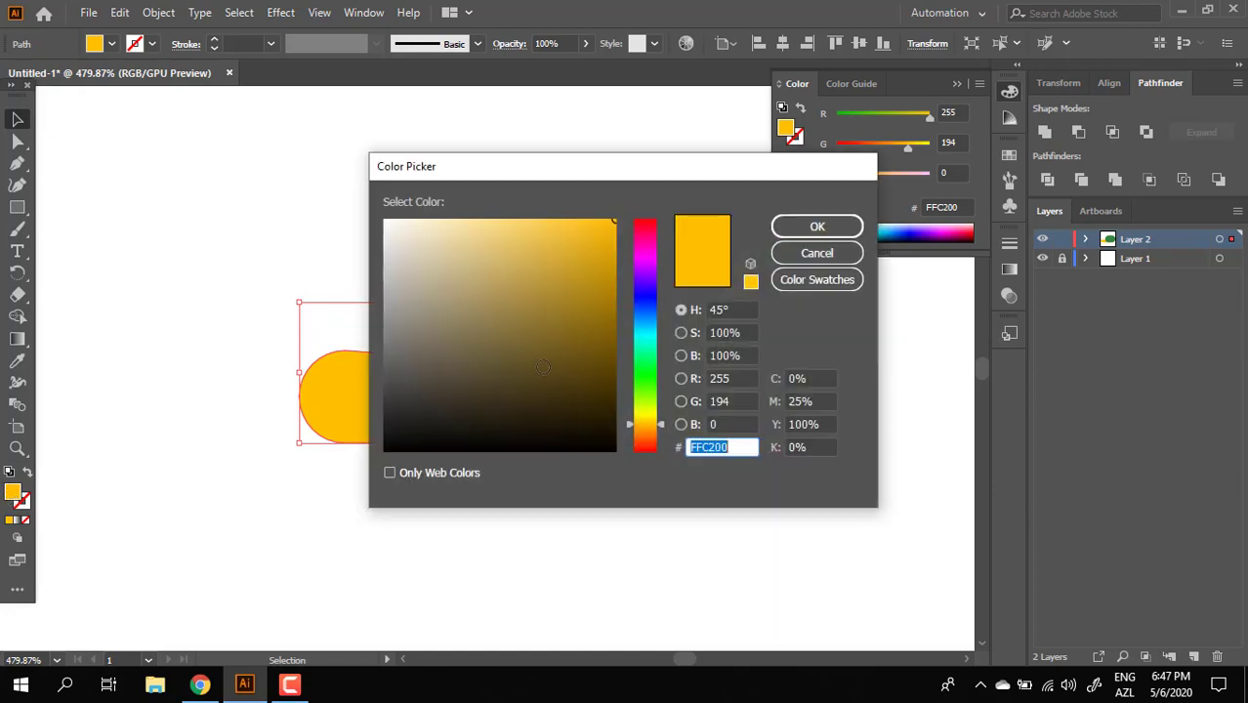
click(649, 427)
click(818, 227)
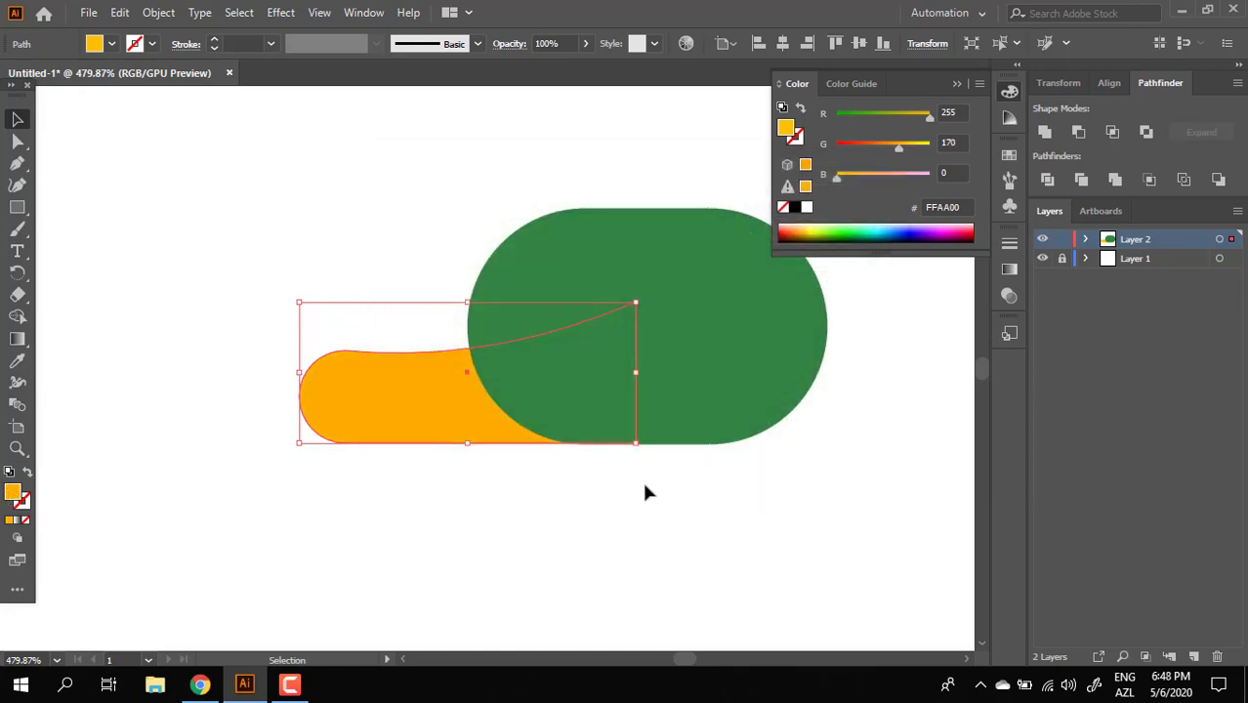
click(640, 488)
Draw a circle with the Ellipse tool inside the upper-left part of the green pill
key(z)
drag(614, 346, 638, 362)
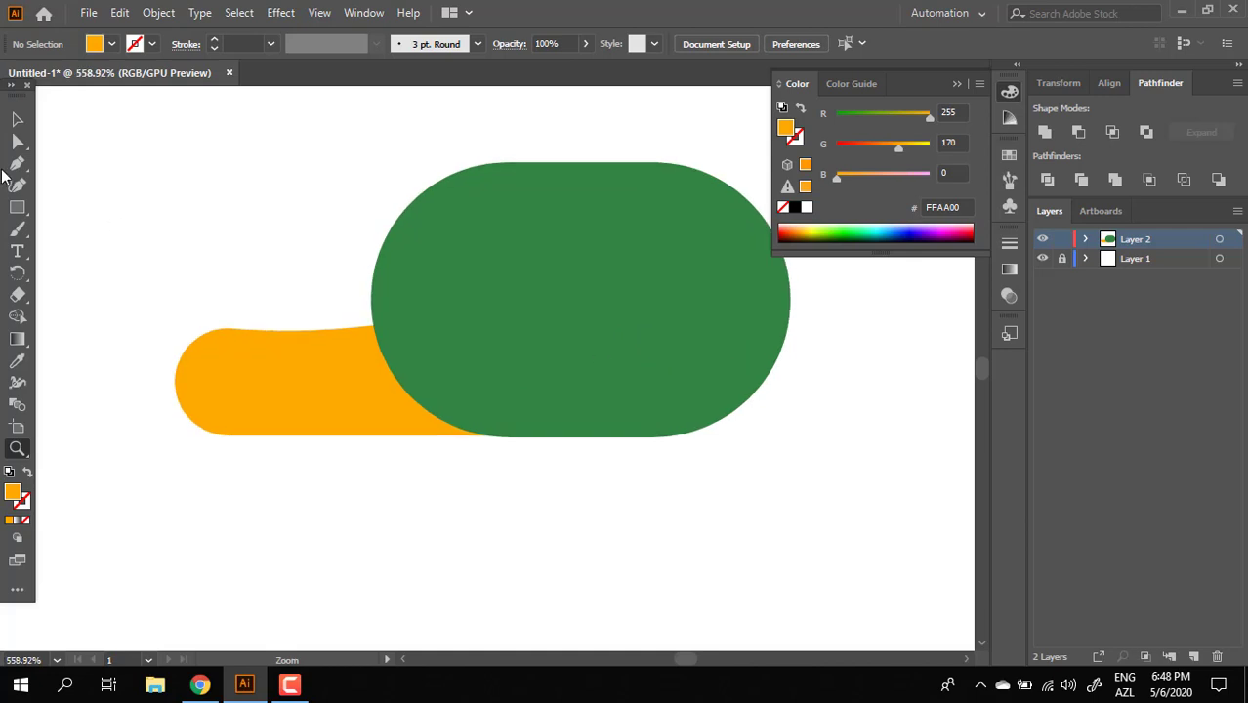
drag(18, 207, 82, 230)
drag(447, 207, 582, 340)
Fill the circle with white FFFFFF sampled from the blank background
click(20, 360)
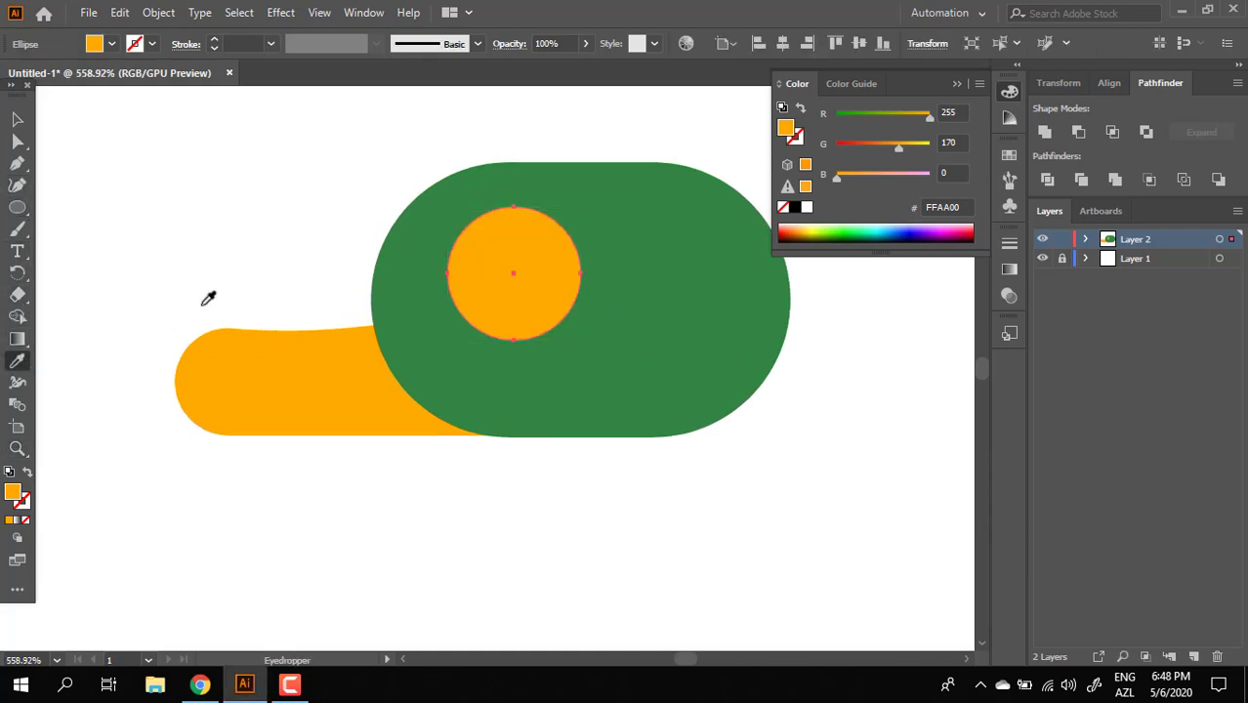
click(209, 295)
key(z)
drag(468, 325, 400, 381)
drag(401, 381, 371, 368)
click(18, 120)
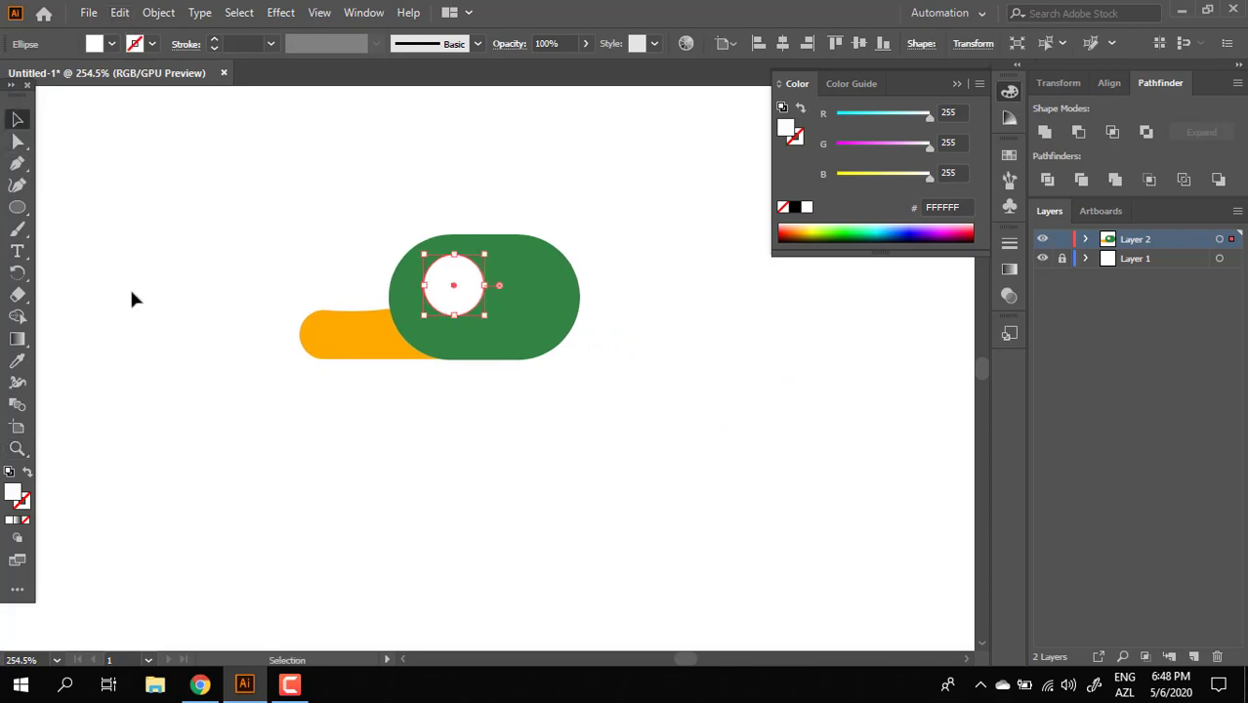
Draw a wide, flat rectangle across the lower part of the orange beak, overlapping the green pill's lower-left area
key(z)
click(425, 430)
scroll(493, 481, up, 3)
drag(397, 430, 398, 457)
drag(357, 402, 406, 430)
mouse_move(18, 208)
mouse_down()
mouse_move(50, 203)
mouse_move(110, 229)
mouse_up()
key(m)
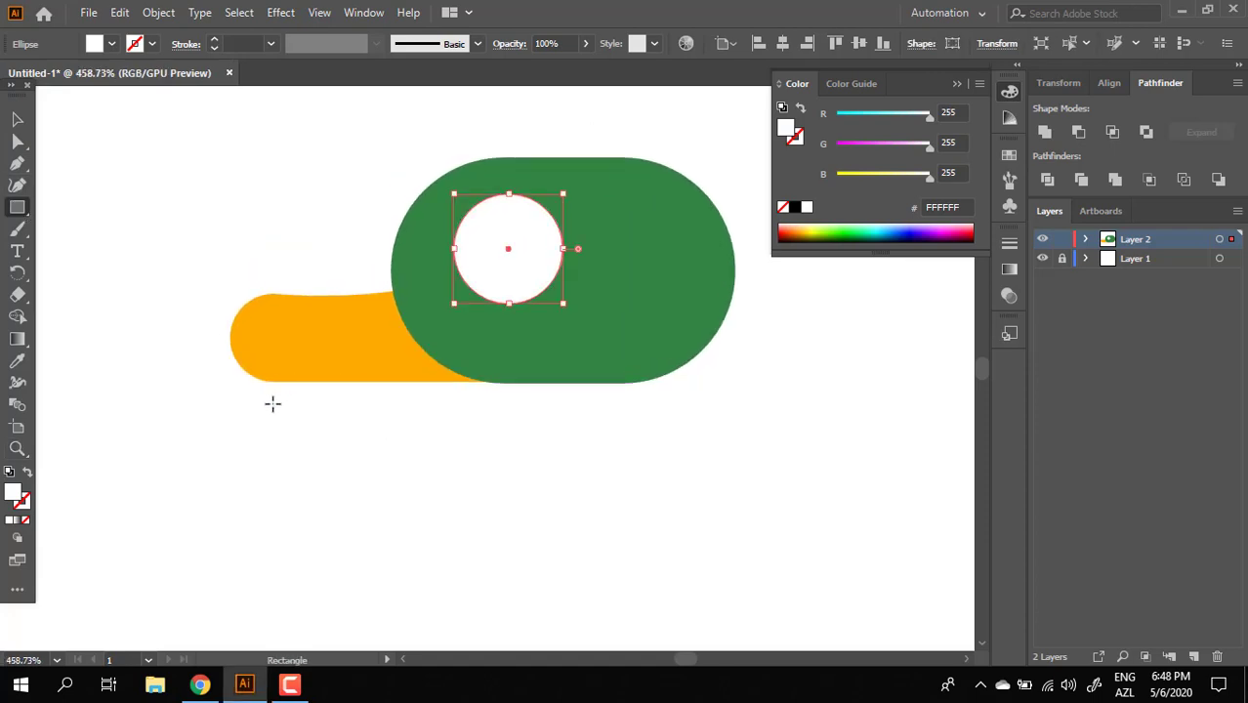
mouse_move(278, 327)
mouse_down()
mouse_move(306, 354)
mouse_move(543, 369)
mouse_move(509, 370)
mouse_up()
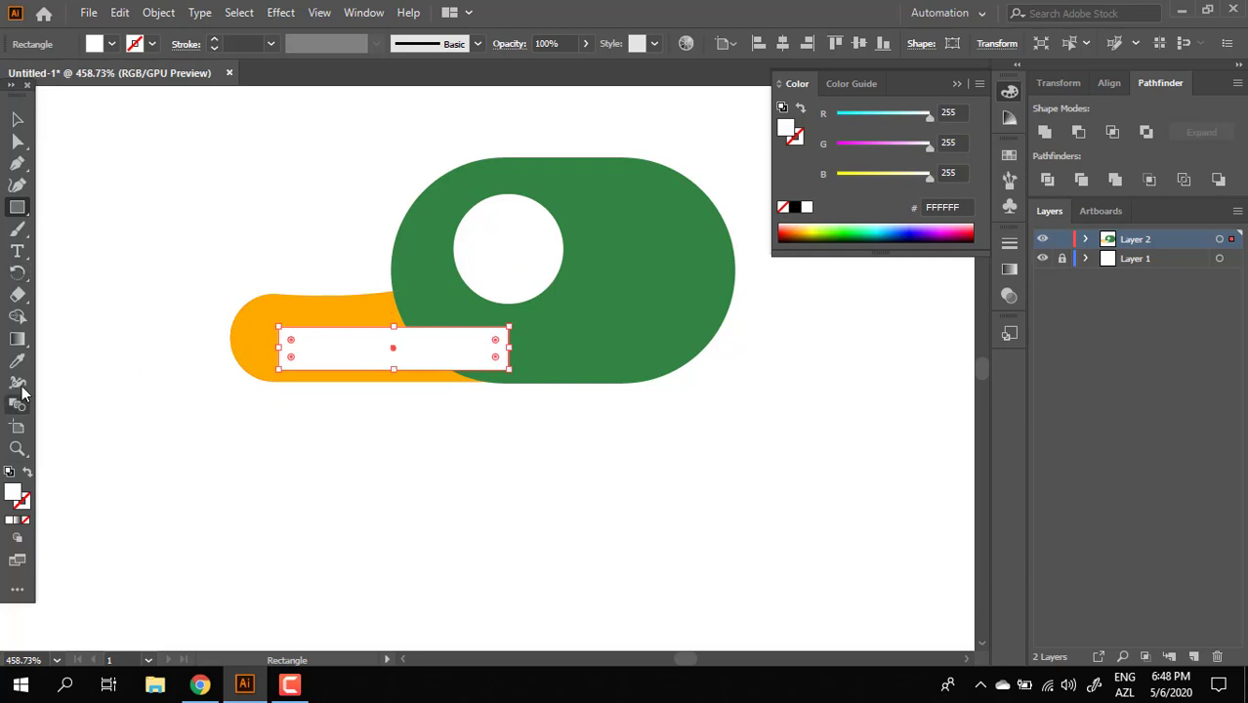
Sample the beak's orange for the rectangle, then shift its fill to the darker orange FF8500
click(17, 360)
click(320, 315)
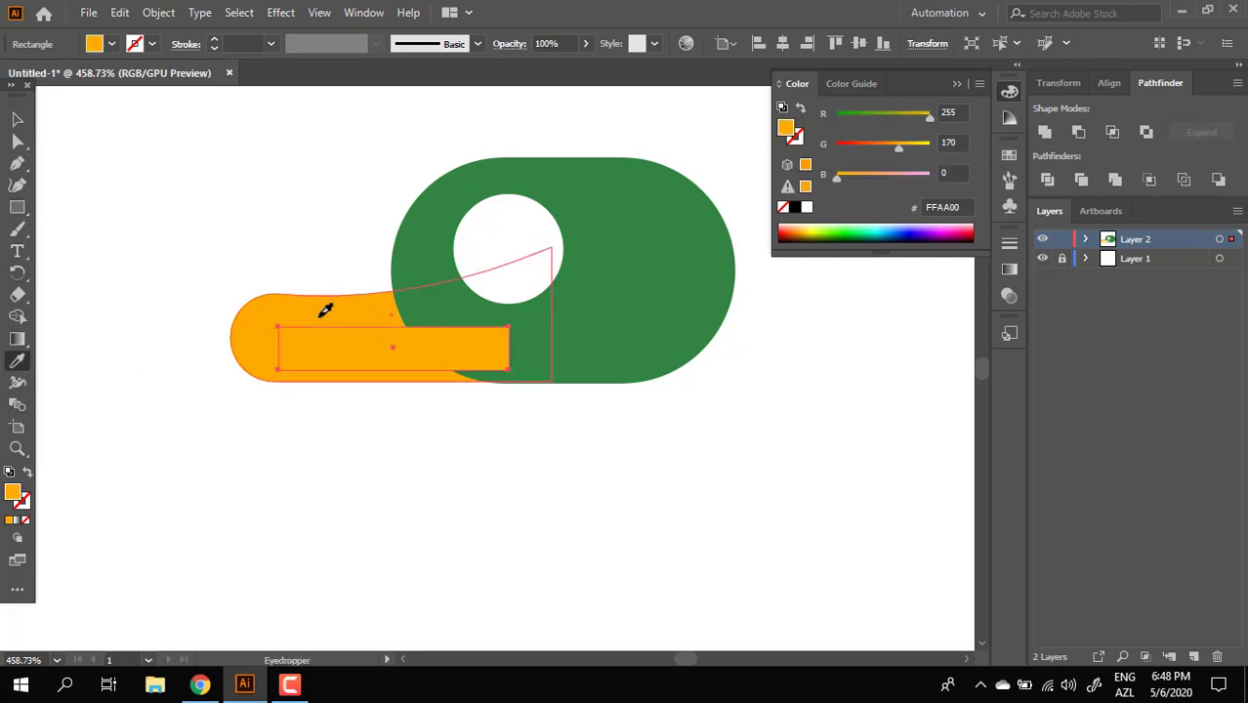
double_click(16, 498)
click(645, 435)
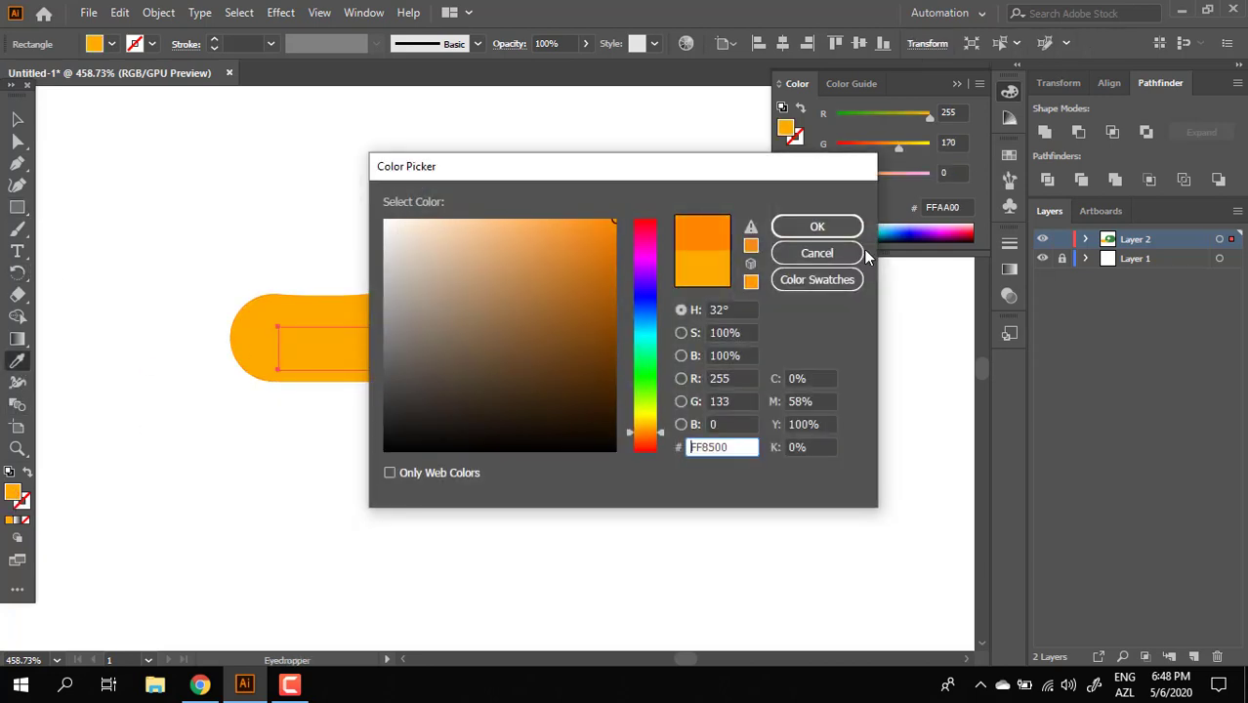
click(856, 228)
Extend the dark orange rectangle's lower edge below the beak and stack it behind the green pill but above the beak
click(15, 119)
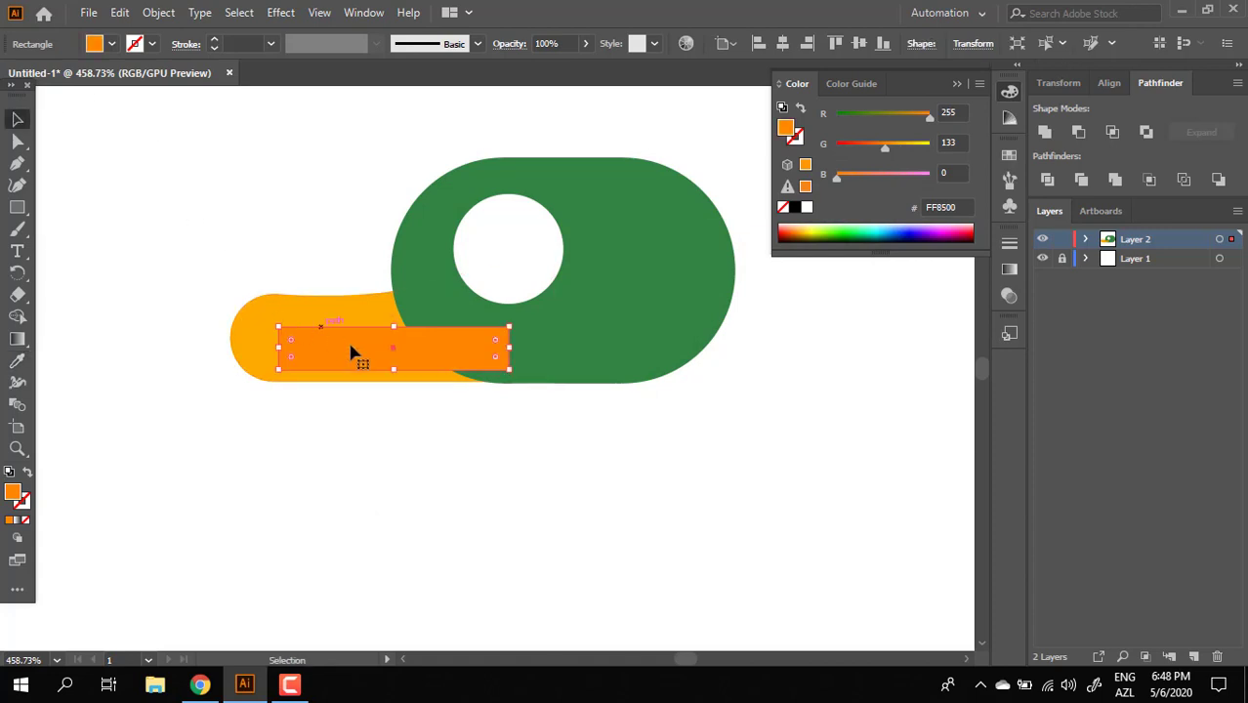
drag(395, 370, 389, 412)
key(ctrl+shift+bracketleft)
key(ctrl+bracketright)
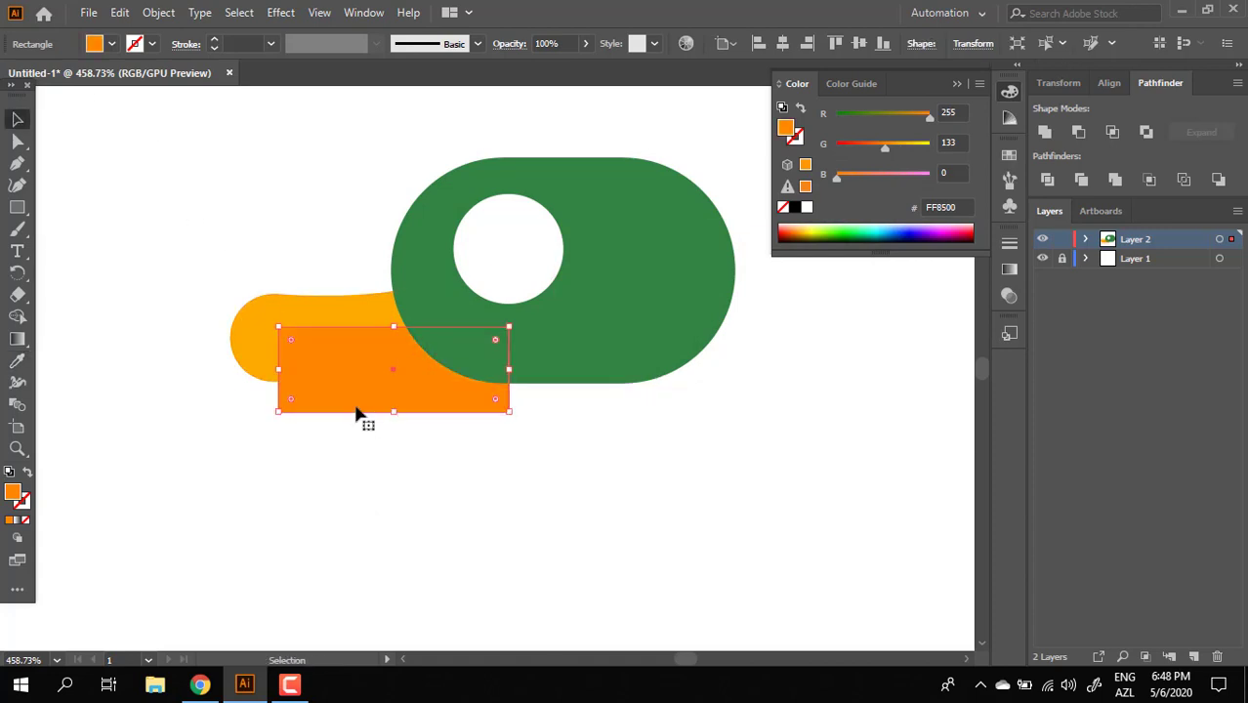
Round only the upper-left corner of the dark orange rectangle to 8.63 px
click(17, 141)
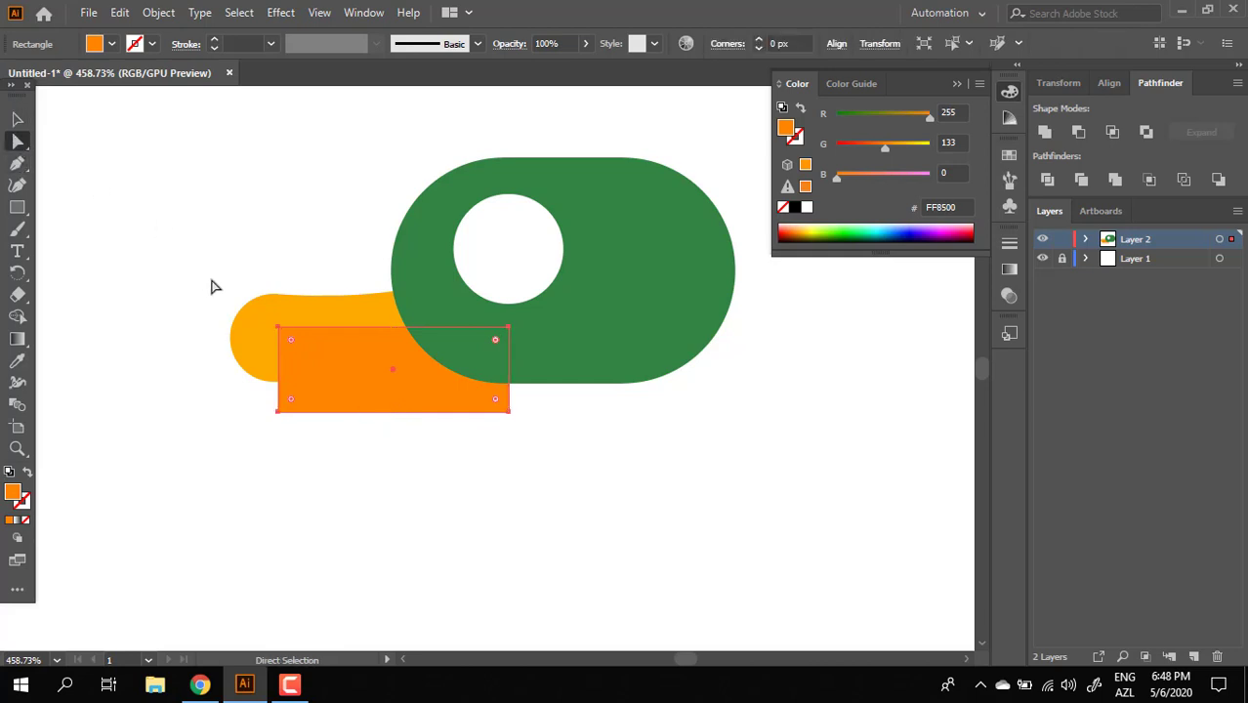
click(278, 327)
drag(293, 342, 349, 370)
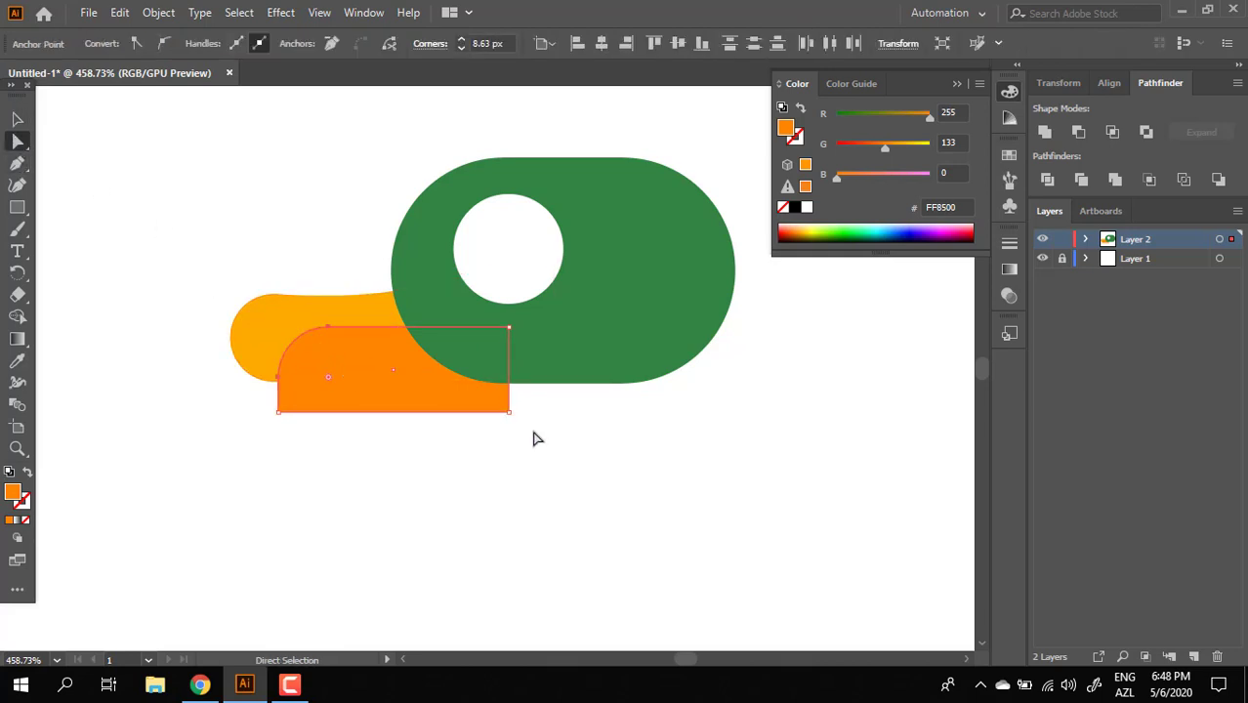
Draw a dark orange circle with the Ellipse tool where the beak meets the green pill
key(z)
mouse_move(518, 436)
mouse_down()
mouse_move(431, 437)
mouse_move(507, 437)
mouse_up()
mouse_move(24, 209)
mouse_down()
mouse_move(98, 216)
mouse_move(98, 229)
mouse_up()
mouse_move(357, 269)
mouse_down()
mouse_move(435, 303)
mouse_move(453, 364)
mouse_up()
Shift the dark orange circle right over the pill's edge, send it behind the green pill and nudge it slightly up and right
key(v)
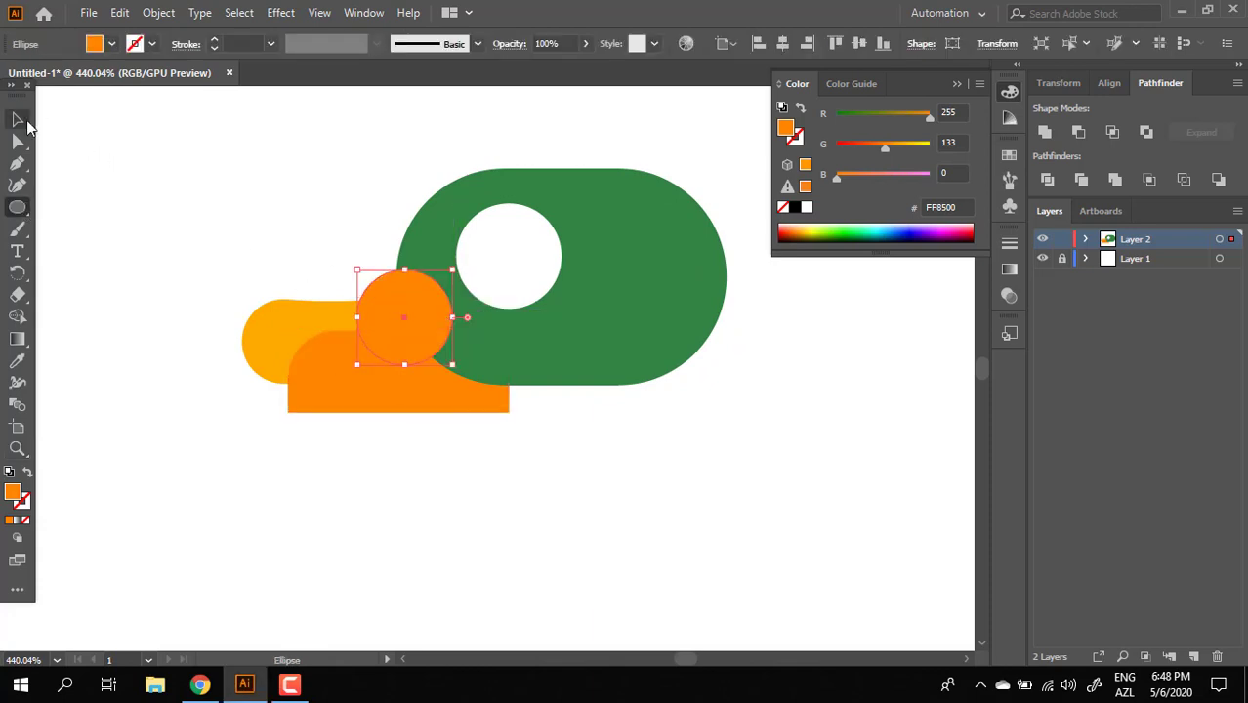
drag(404, 325, 423, 329)
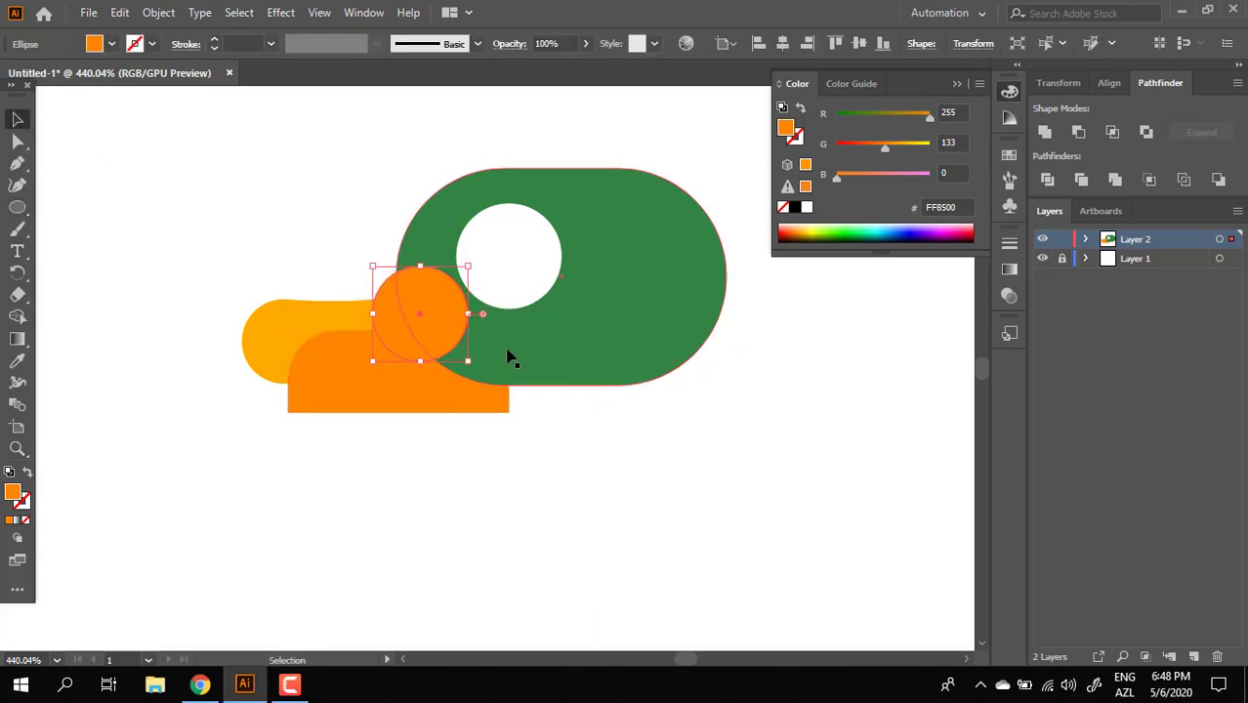
key(ctrl+bracketleft)
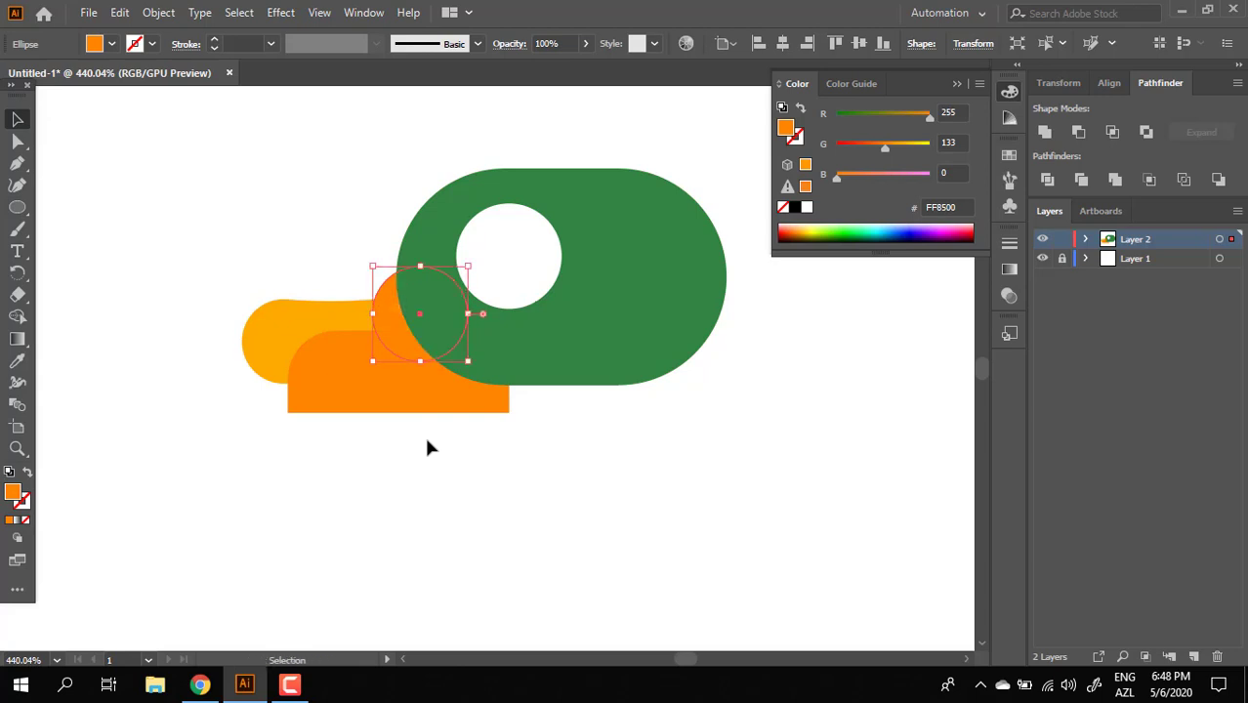
click(626, 512)
drag(393, 323, 402, 320)
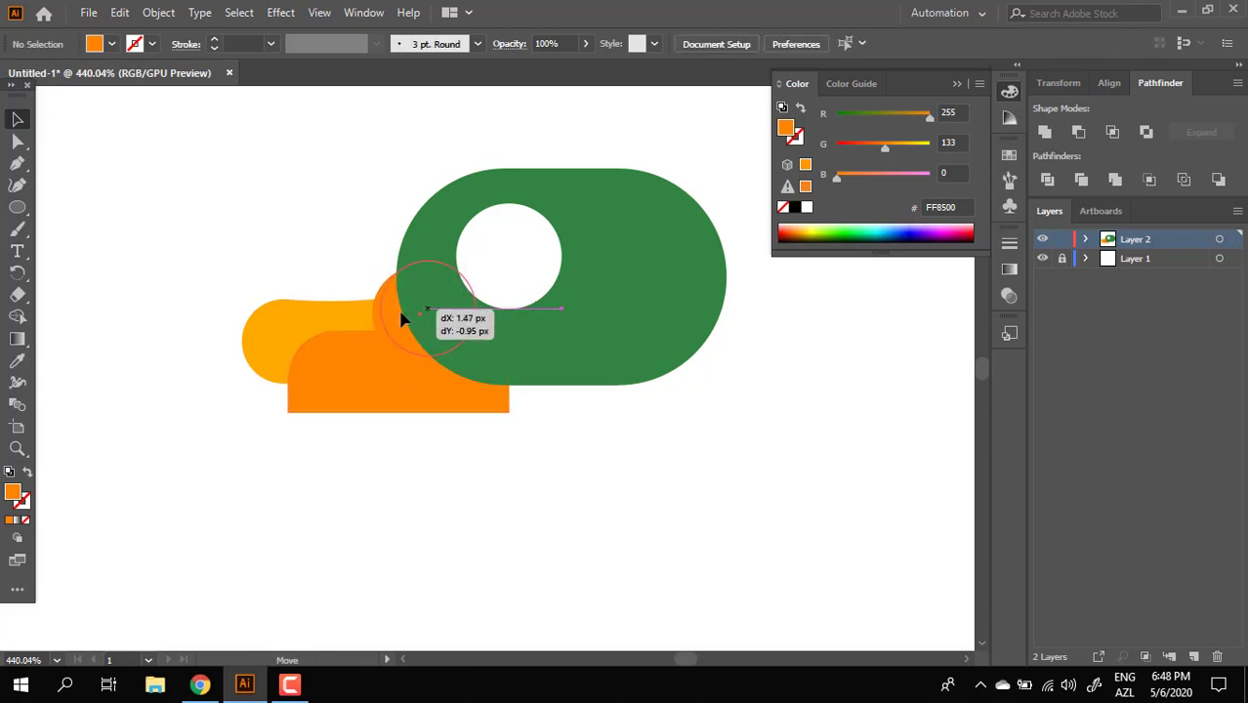
click(537, 501)
Unite the dark orange circle with the dark orange rectangle into a single shape
key(z)
drag(570, 509, 463, 553)
drag(453, 555, 654, 594)
click(17, 119)
click(505, 314)
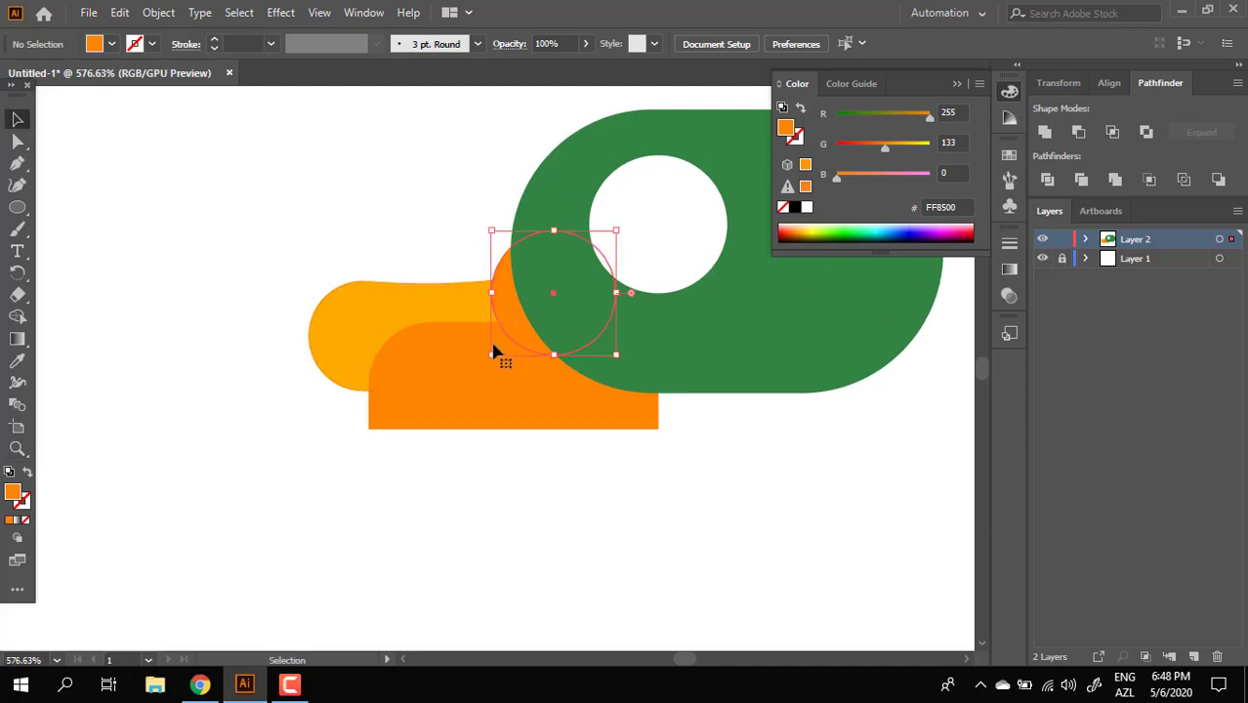
shift+click(478, 363)
click(1048, 132)
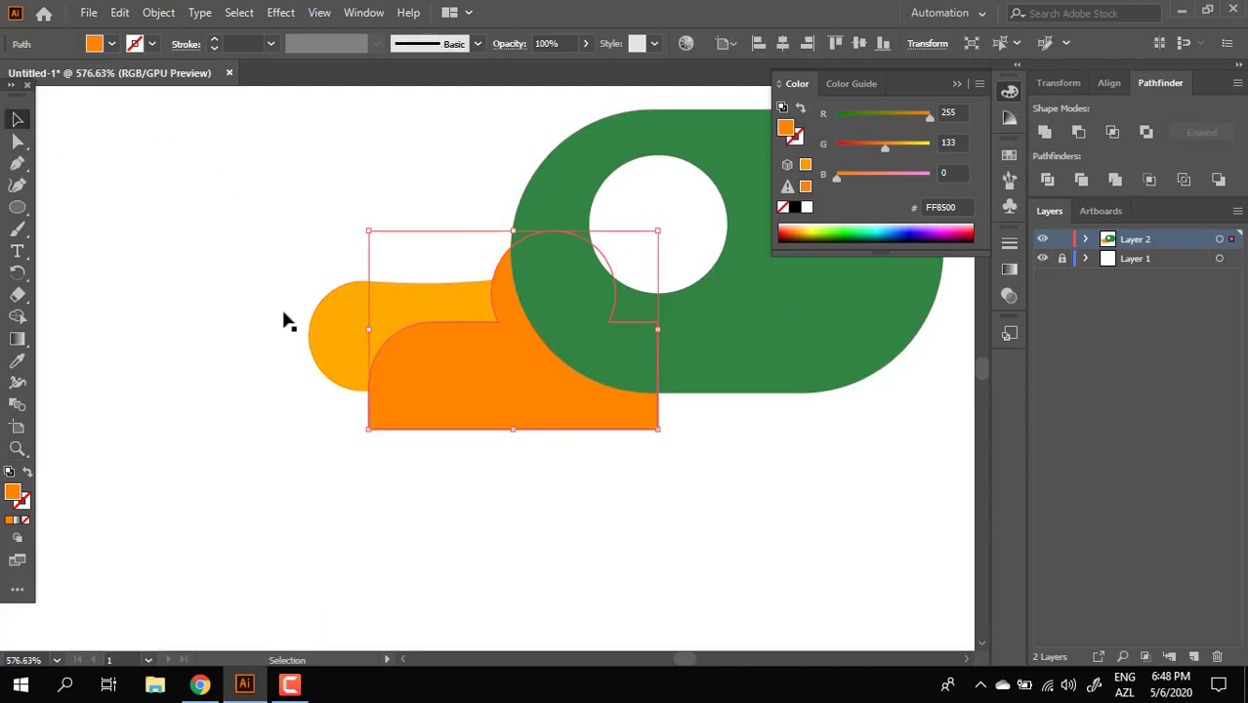
Round the inner corner left of the circle bump on the united shape to 3.12 px and deselect it
click(17, 143)
click(496, 329)
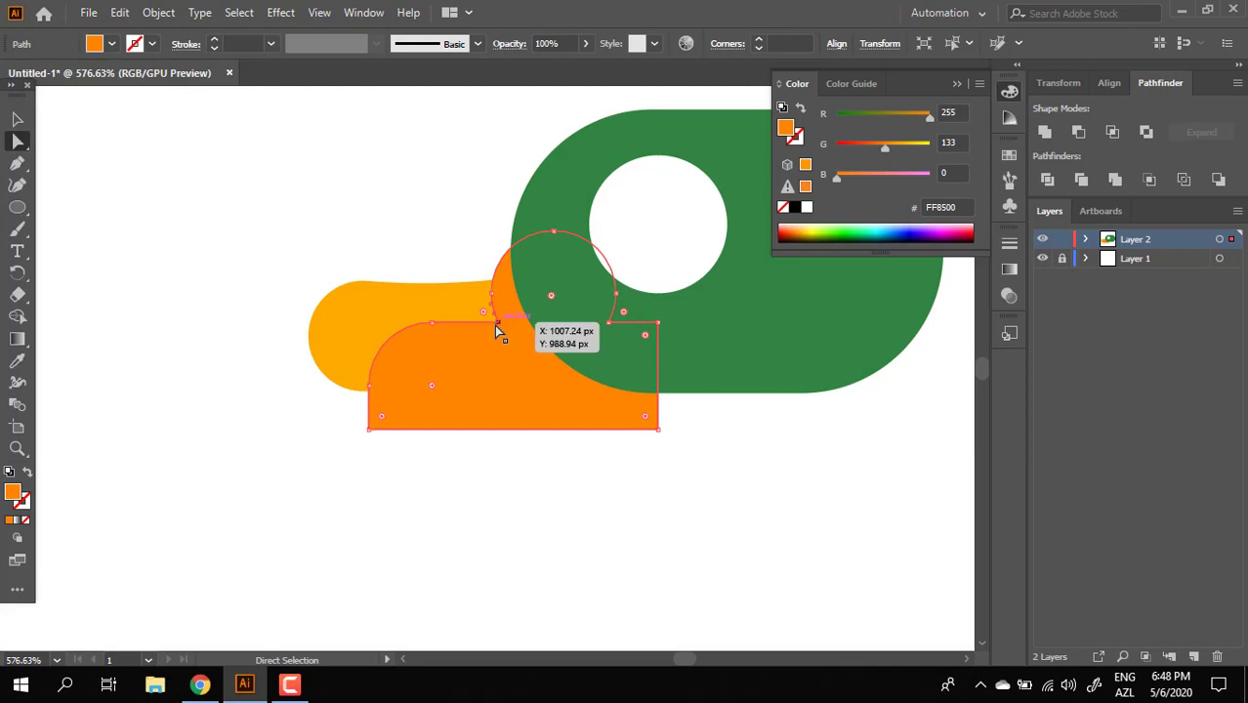
drag(484, 312, 464, 302)
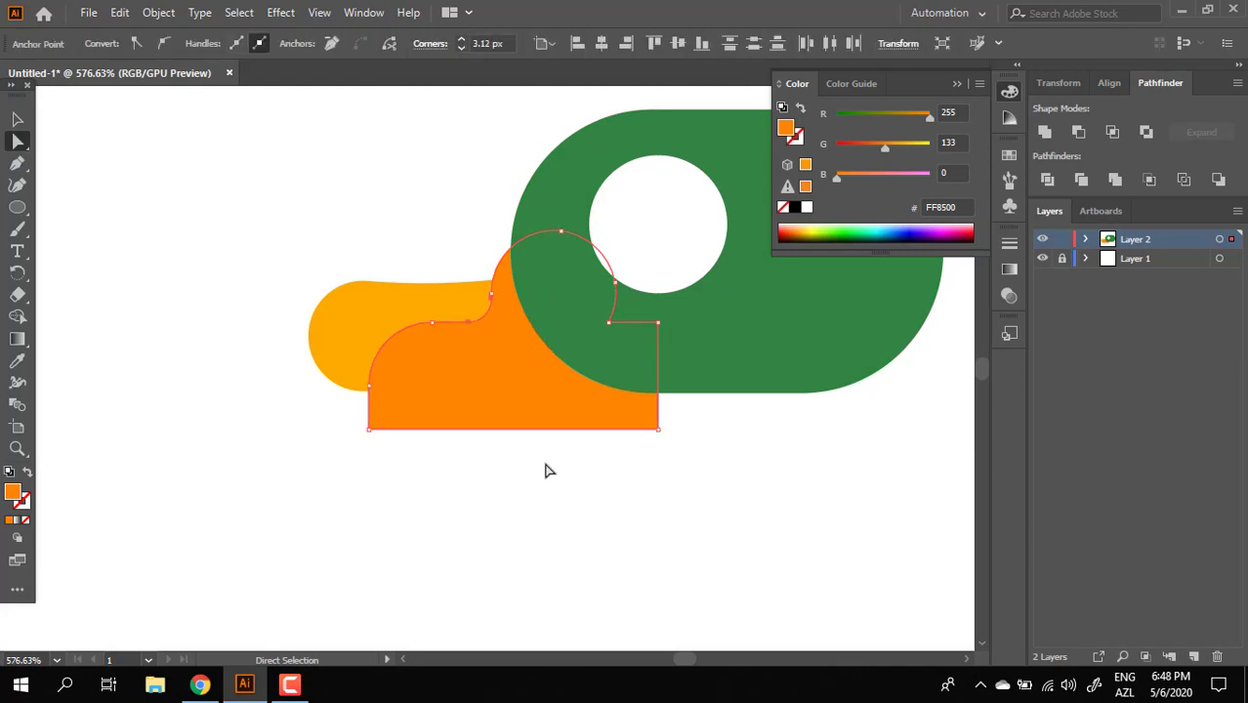
click(550, 475)
Divide the beak and the dark orange shape where they overlap, using the Pathfinder Divide operation
key(space)
drag(553, 512, 516, 513)
click(17, 119)
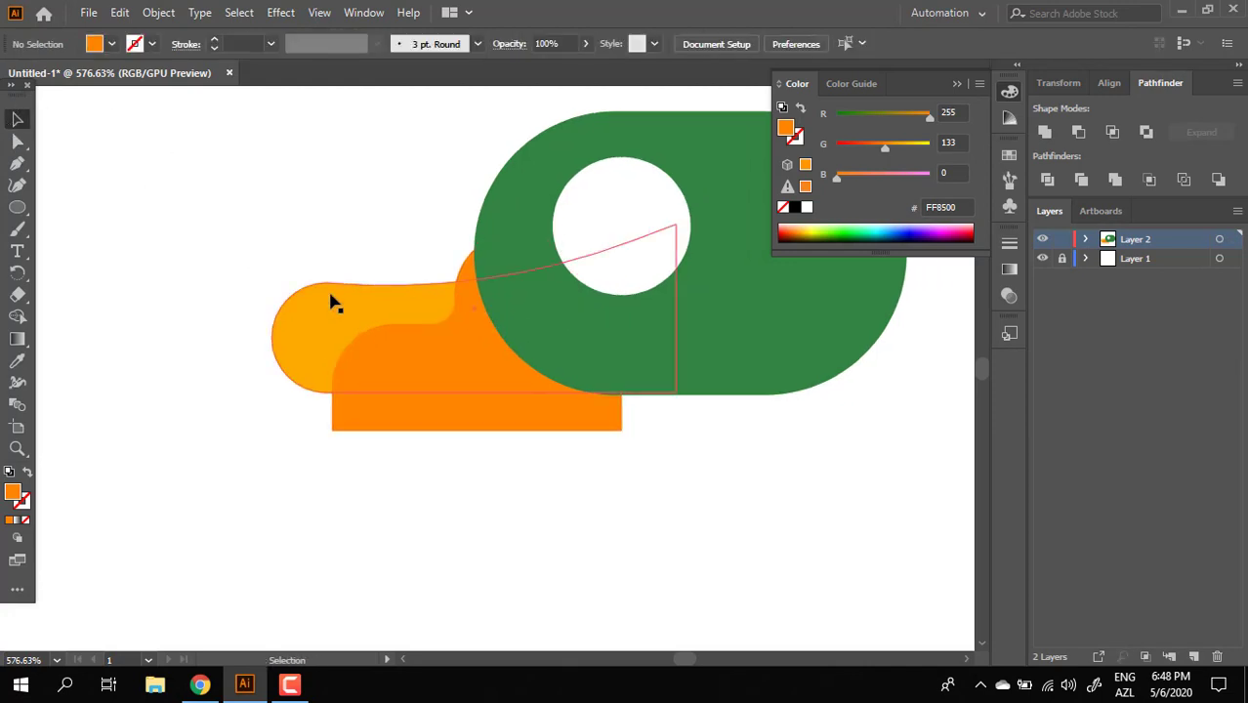
click(487, 404)
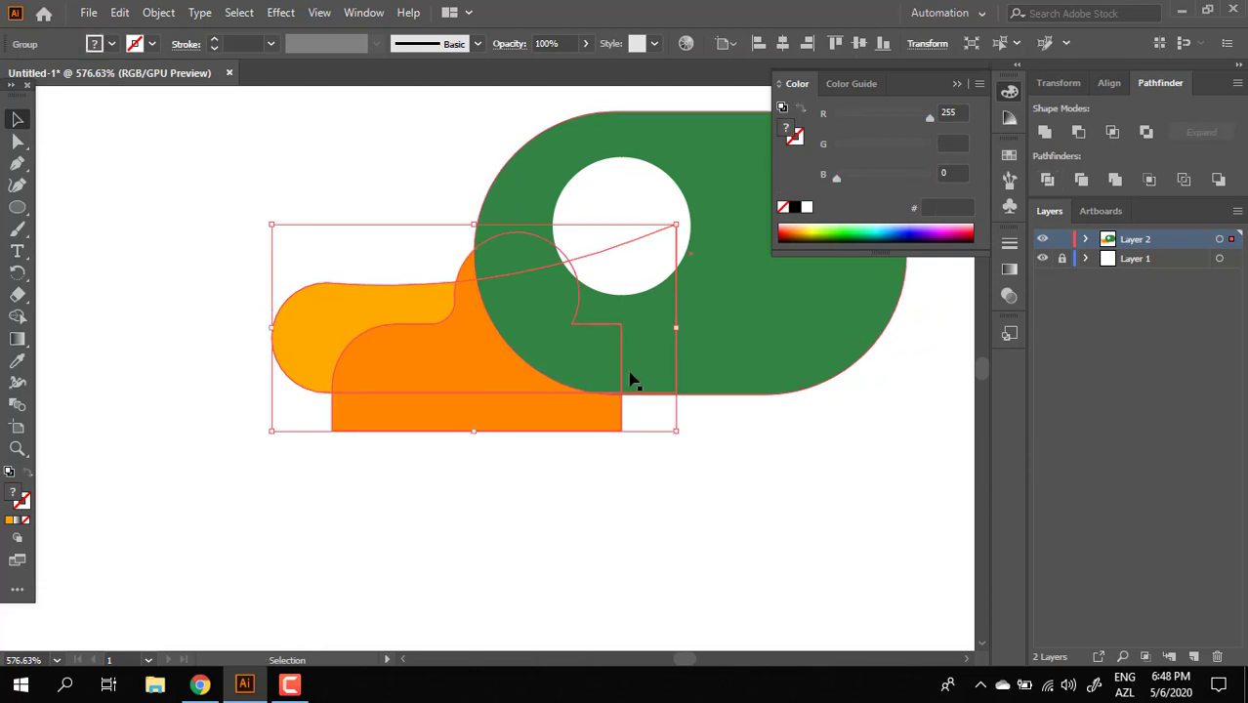
Isolate the divided group, delete the dark orange pieces below and above the beak, and exit isolation mode
double_click(460, 382)
click(515, 432)
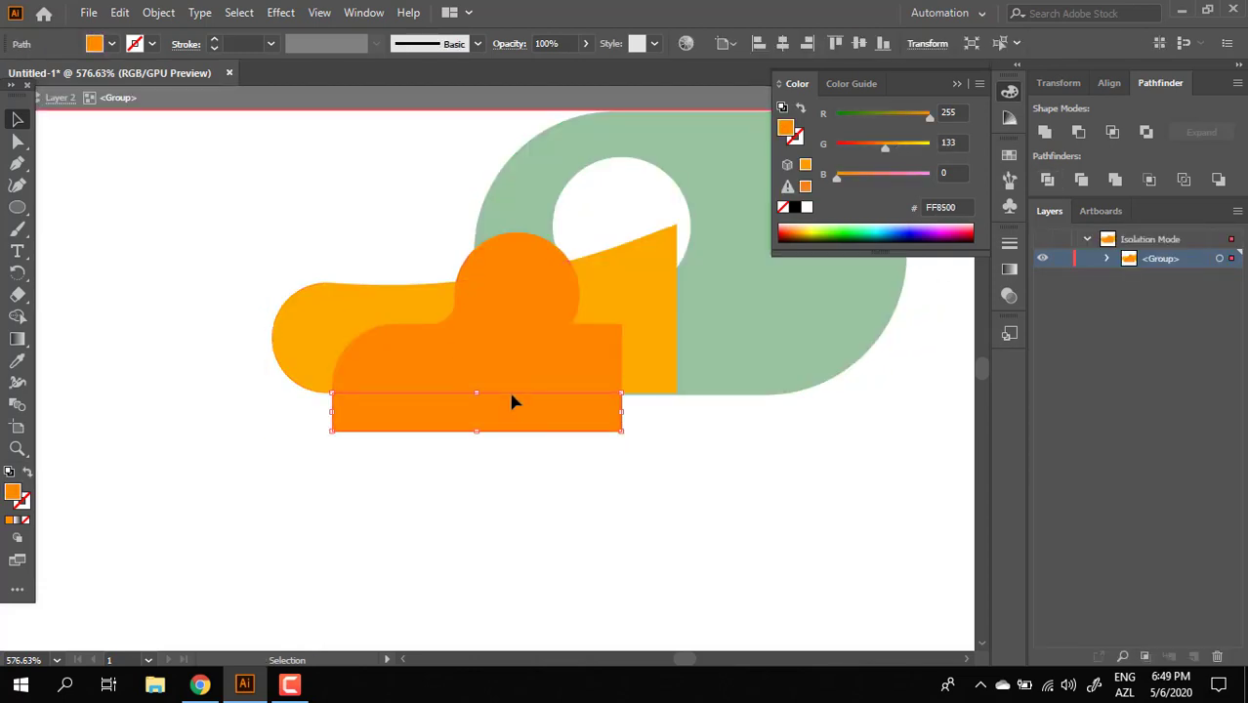
key(Delete)
click(474, 270)
key(Delete)
double_click(633, 454)
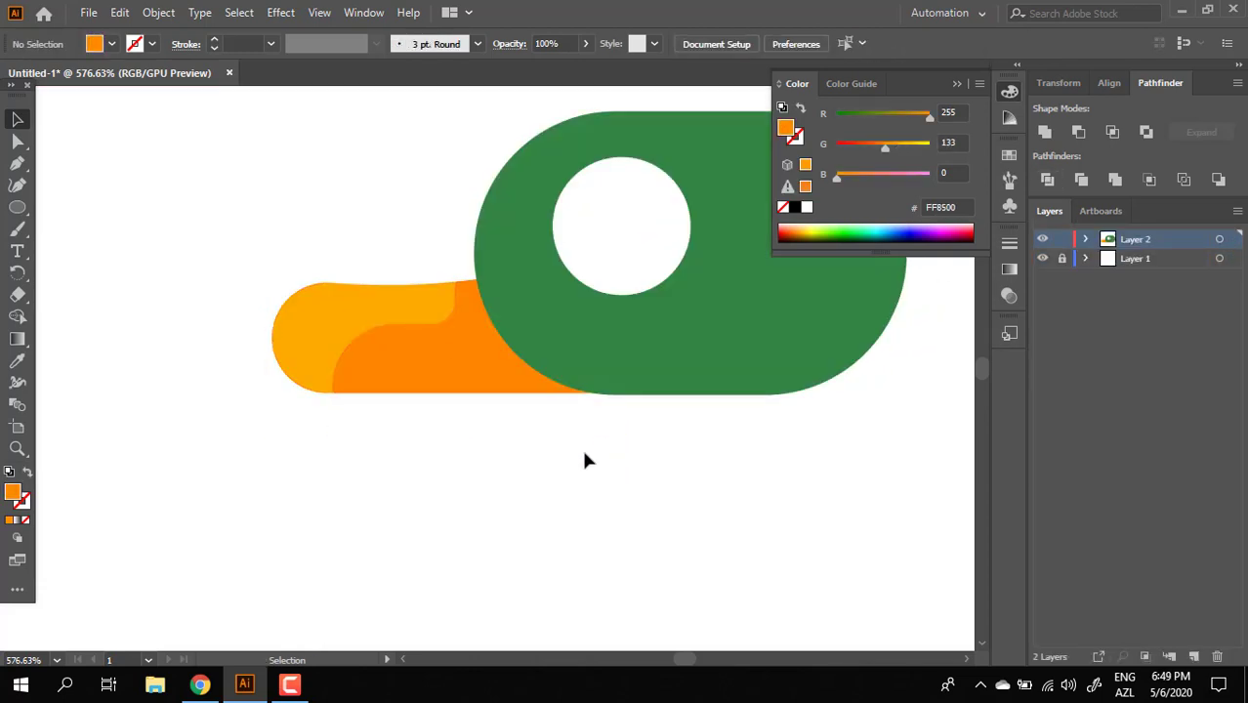
Draw a small highlight rectangle near the upper-left tip of the beak
key(space)
drag(550, 362, 119, 373)
key(z)
drag(408, 418, 234, 559)
key(space)
drag(203, 445, 276, 449)
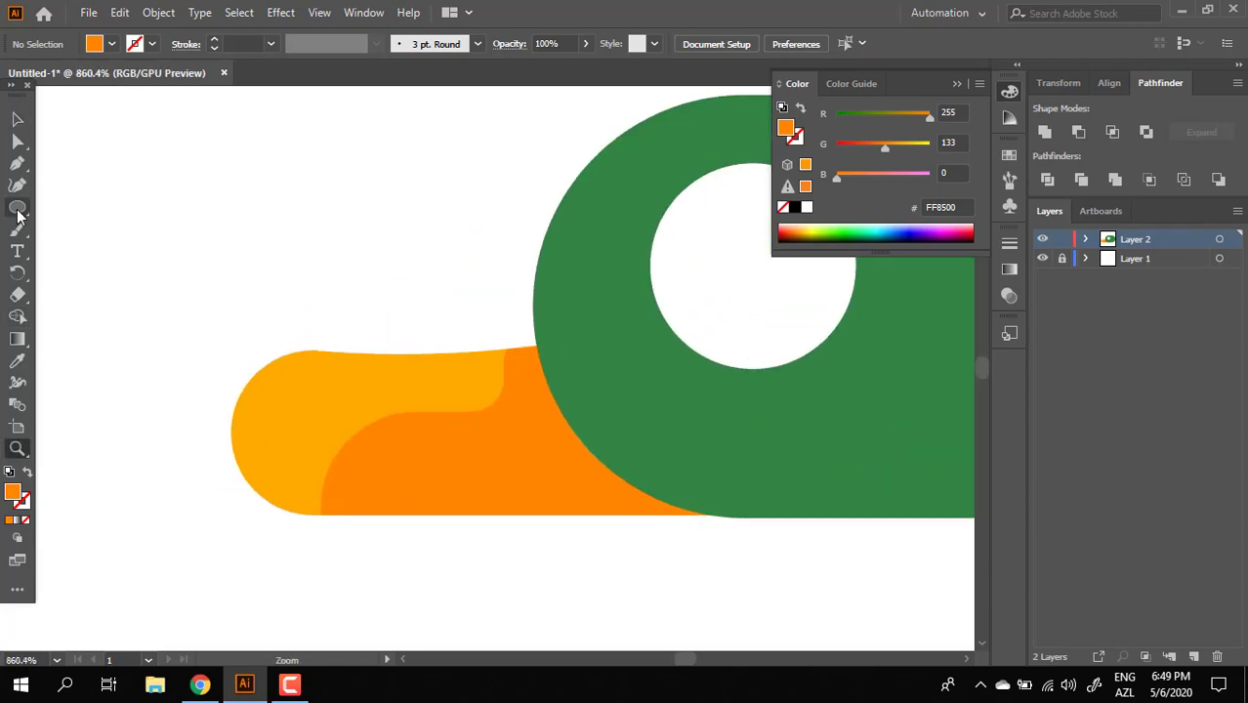
drag(18, 215, 82, 208)
drag(283, 370, 357, 416)
Sample the beak's orange for the highlight rectangle, then lighten its fill to FFC200
click(18, 360)
click(432, 371)
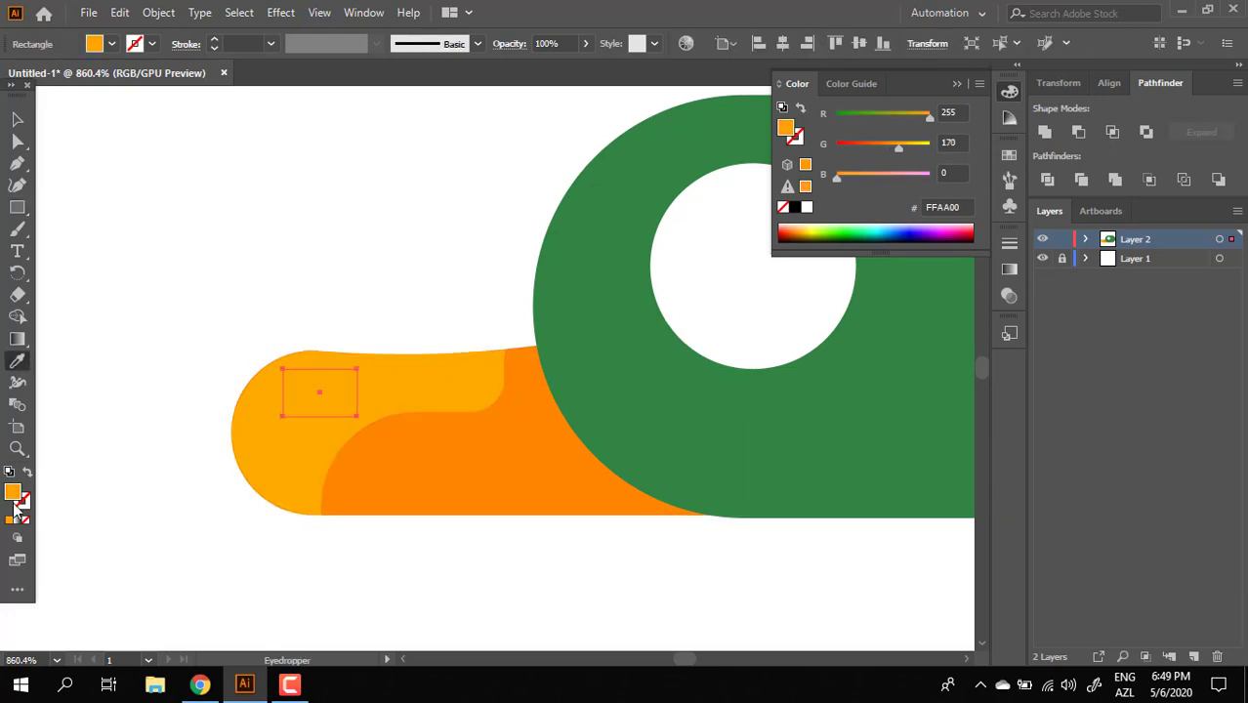
double_click(13, 497)
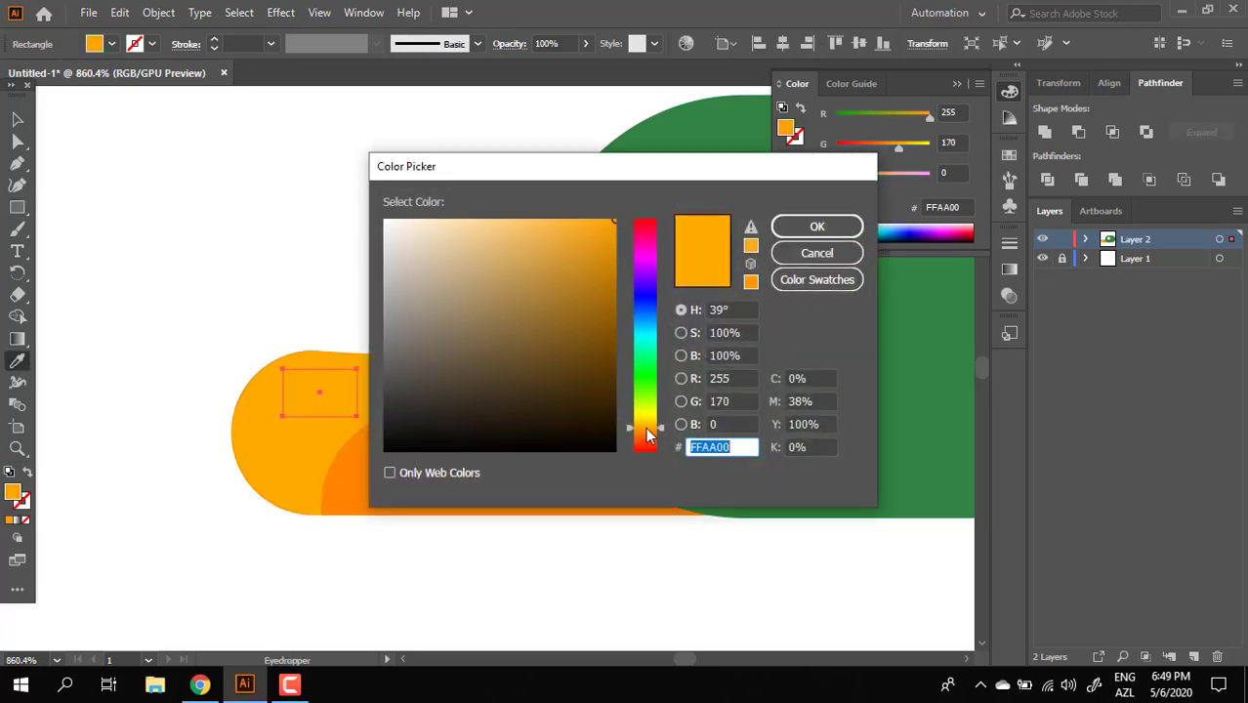
drag(647, 433, 648, 424)
click(816, 226)
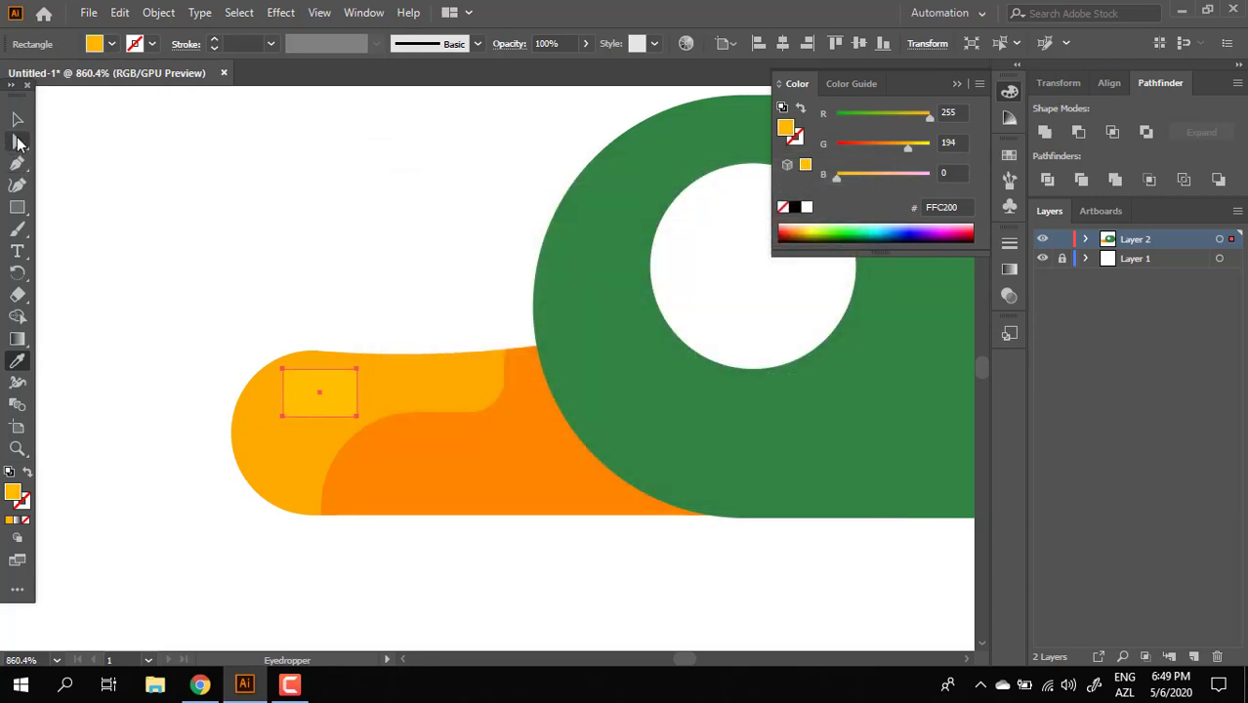
Round all corners of the highlight rectangle fully into a pill shape and deselect it
click(18, 143)
drag(296, 382, 407, 373)
click(352, 280)
Change the beak highlight's fill to the brighter yellow FFCE00 and deselect it
key(z)
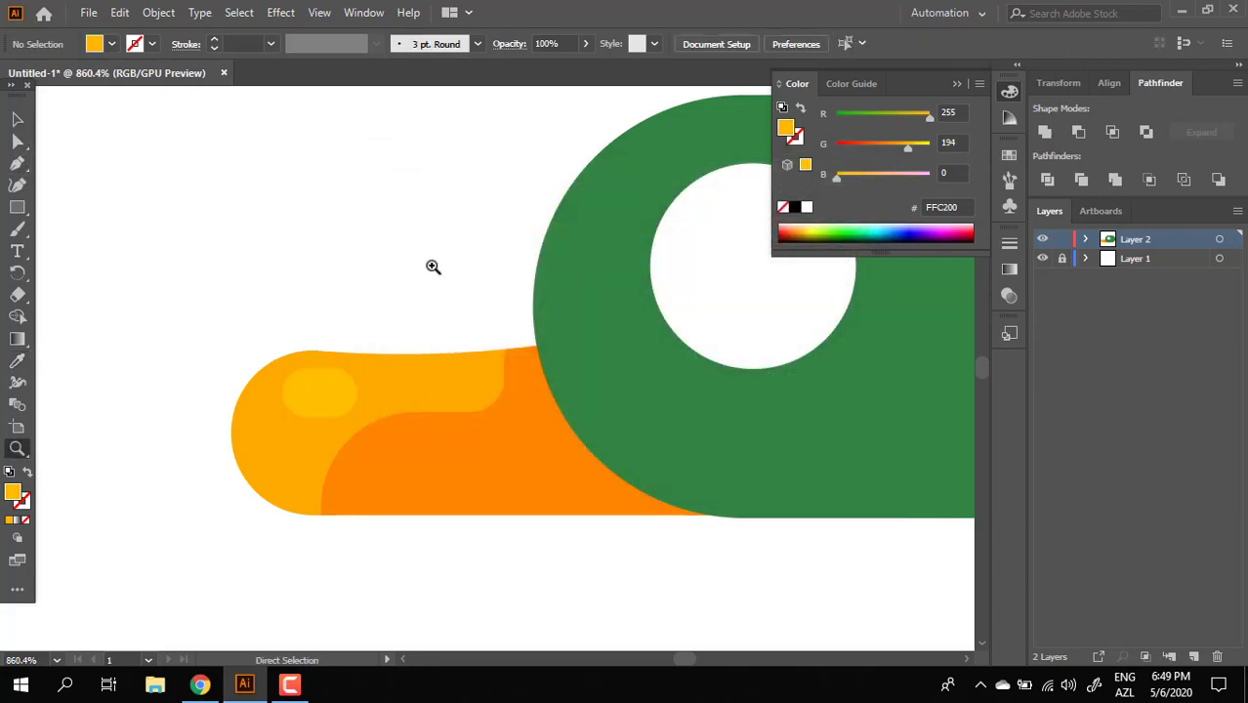
drag(426, 266, 264, 329)
drag(445, 382, 409, 473)
click(408, 473)
click(16, 124)
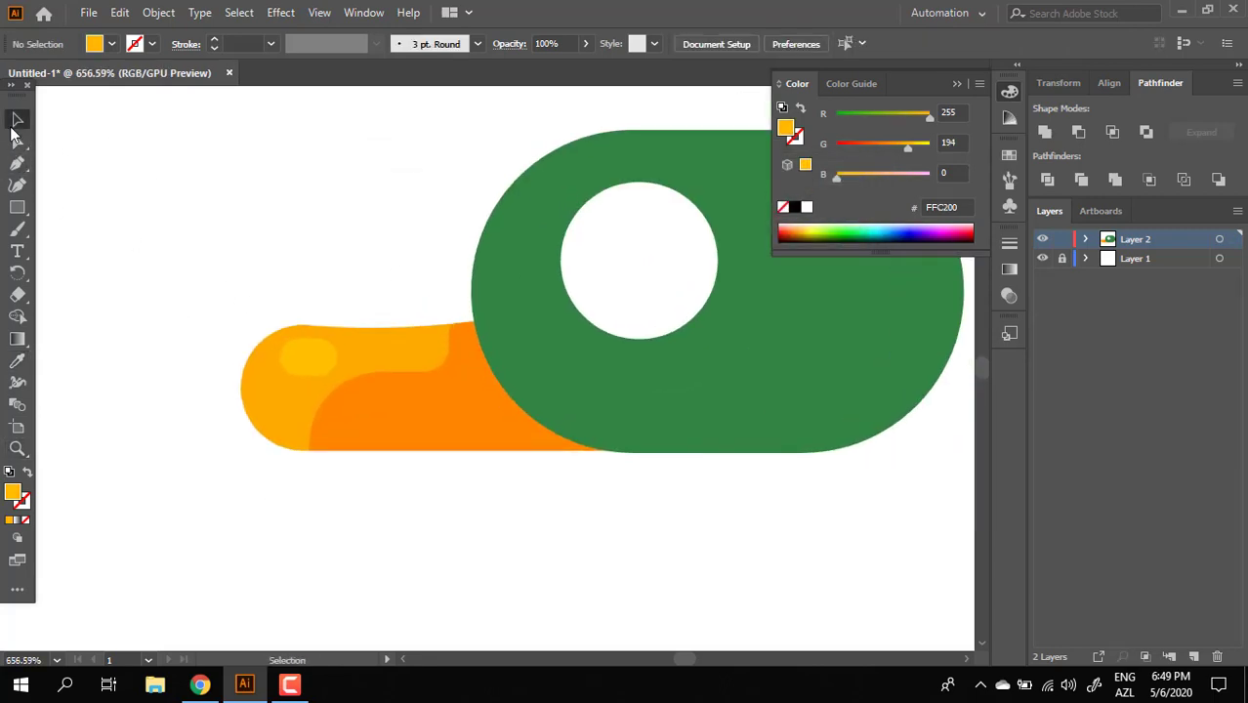
double_click(13, 493)
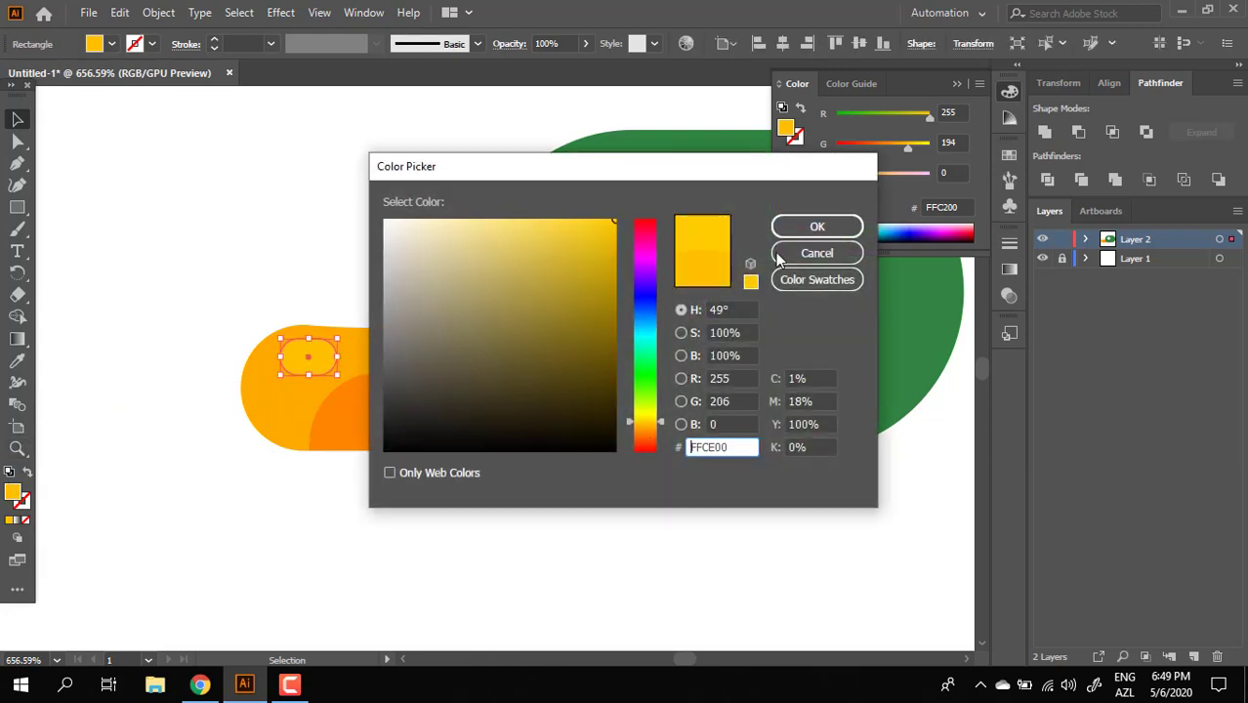
click(797, 225)
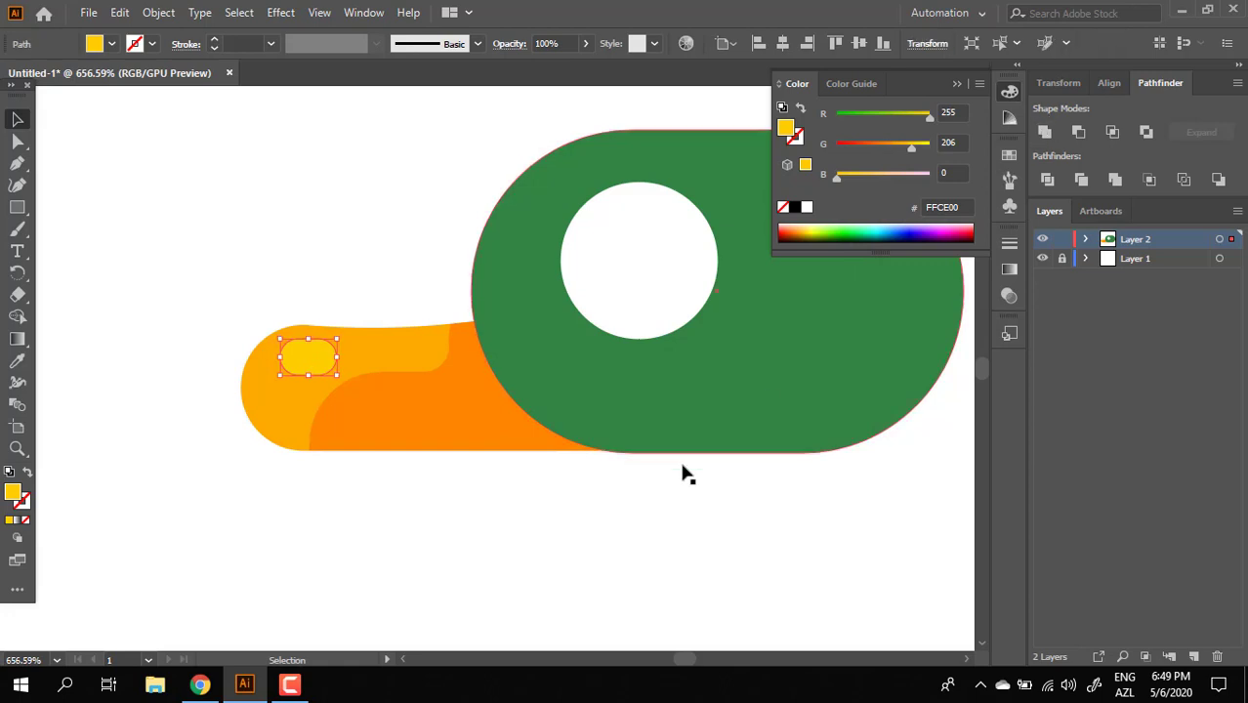
click(674, 498)
Draw a tall neck rectangle from the green pill's rightmost anchor point down and to the left, ending below the head
key(z)
drag(662, 514, 721, 514)
drag(715, 437, 429, 502)
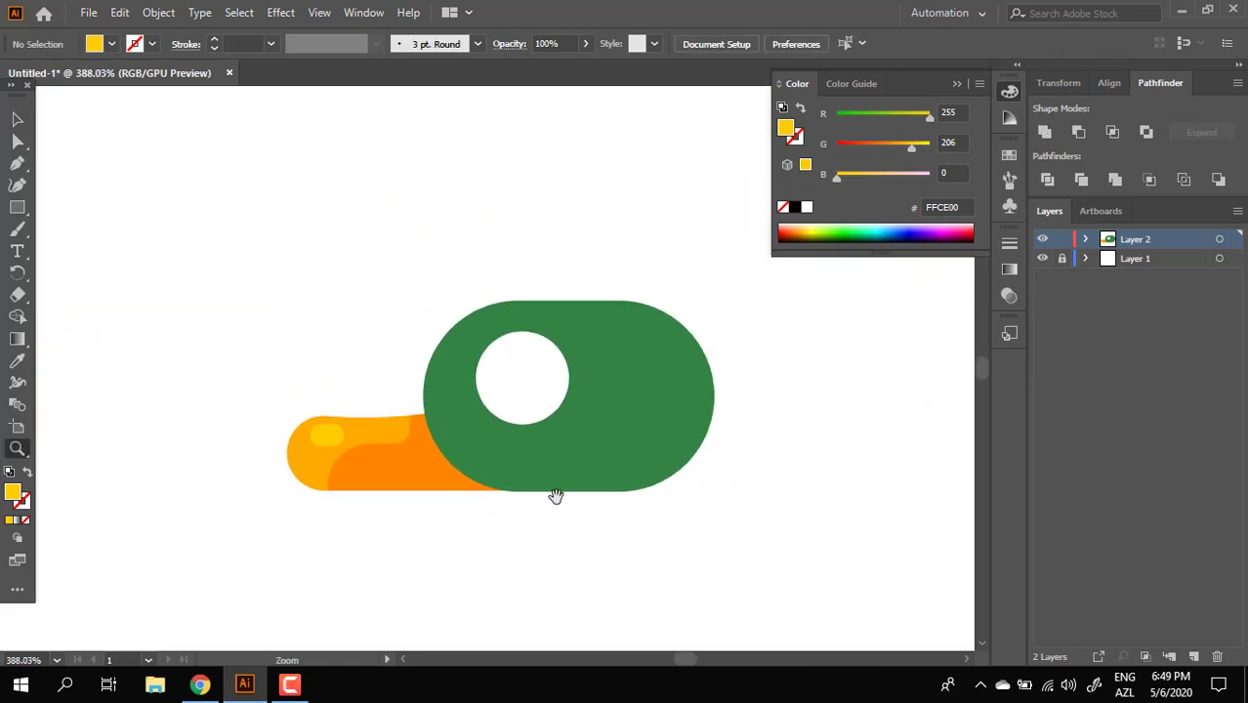
drag(555, 496, 409, 470)
drag(409, 470, 492, 509)
drag(240, 432, 264, 468)
drag(351, 492, 347, 491)
drag(507, 535, 581, 394)
drag(582, 487, 546, 414)
click(18, 212)
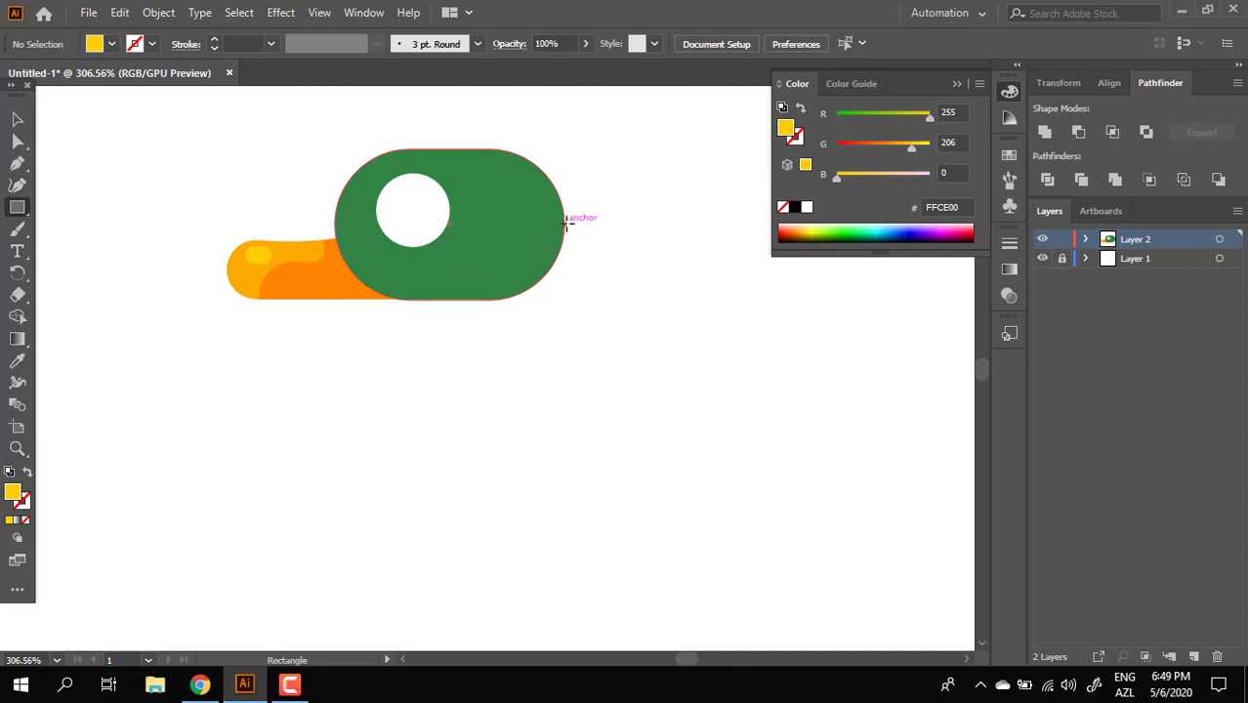
mouse_move(565, 224)
mouse_down()
mouse_move(485, 392)
mouse_move(465, 391)
mouse_up()
Fill the neck rectangle with green 318441 sampled from the head and deselect it
click(17, 360)
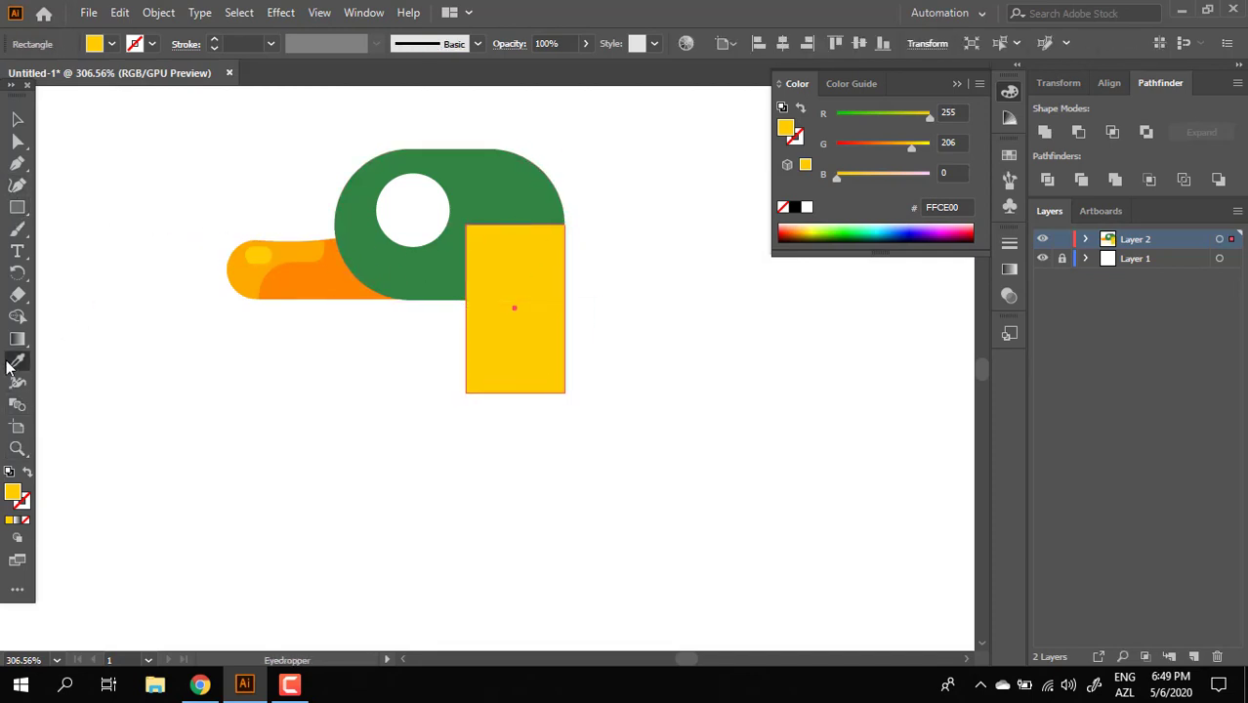
click(424, 279)
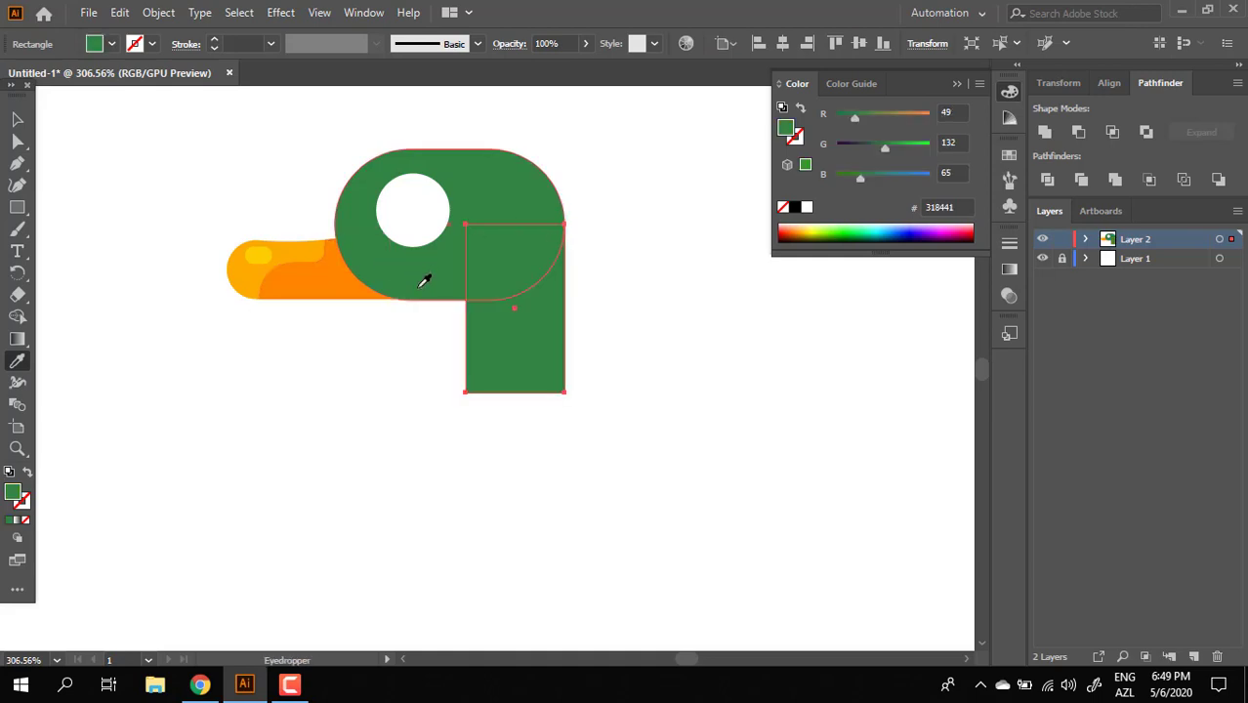
click(17, 119)
click(292, 420)
Shorten the green neck rectangle slightly by raising its lower edge
key(z)
drag(486, 455, 387, 473)
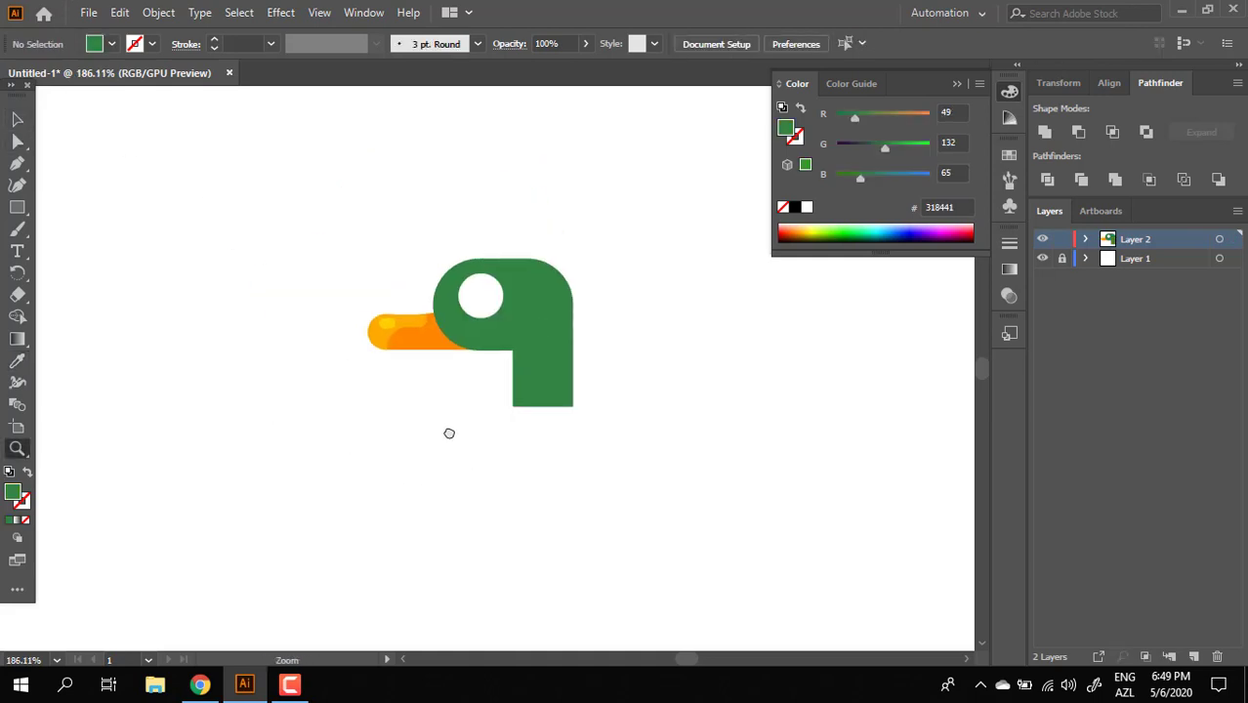
drag(472, 384, 555, 399)
click(17, 120)
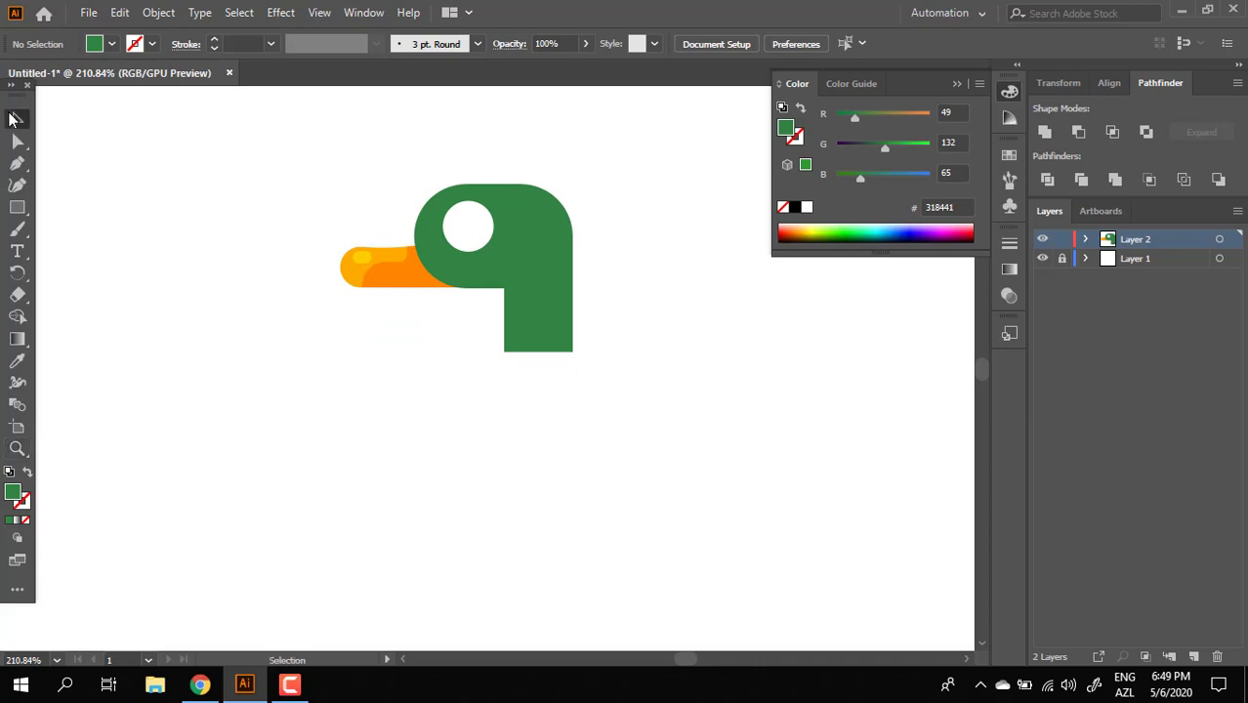
click(561, 336)
drag(541, 348, 541, 334)
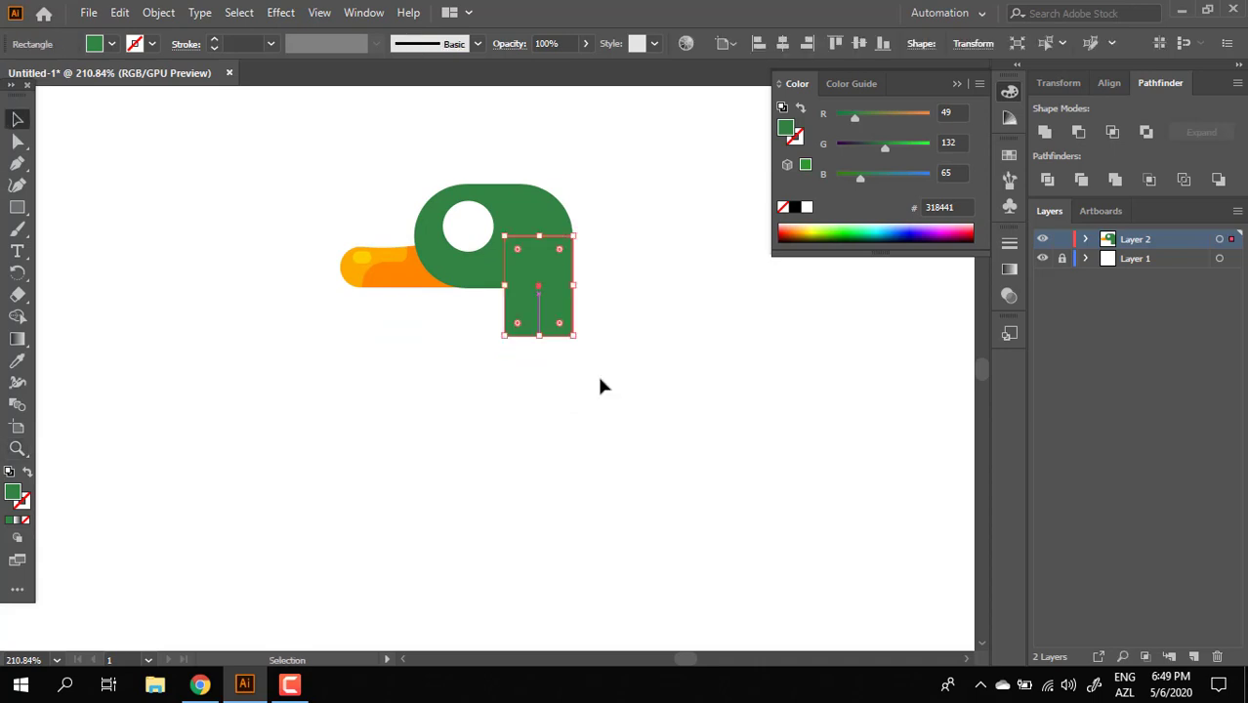
Draw a large, nearly square green rectangle below the neck, its right edge aligned with the neck's right edge
click(604, 395)
key(space)
mouse_move(609, 446)
mouse_down()
mouse_move(586, 410)
mouse_move(589, 456)
mouse_up()
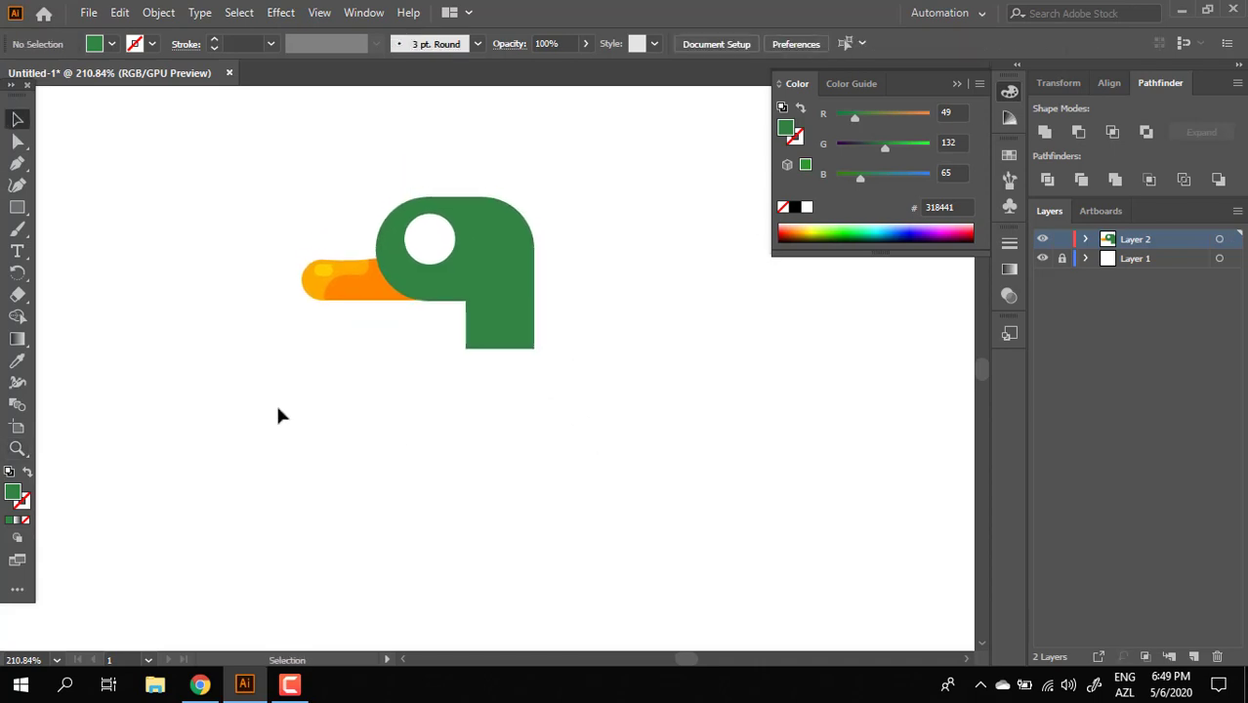
click(18, 207)
drag(536, 378, 246, 498)
Shift the large rectangle's upper-left anchor into line with the neck's left edge and fully round both lower corners into a teardrop
key(a)
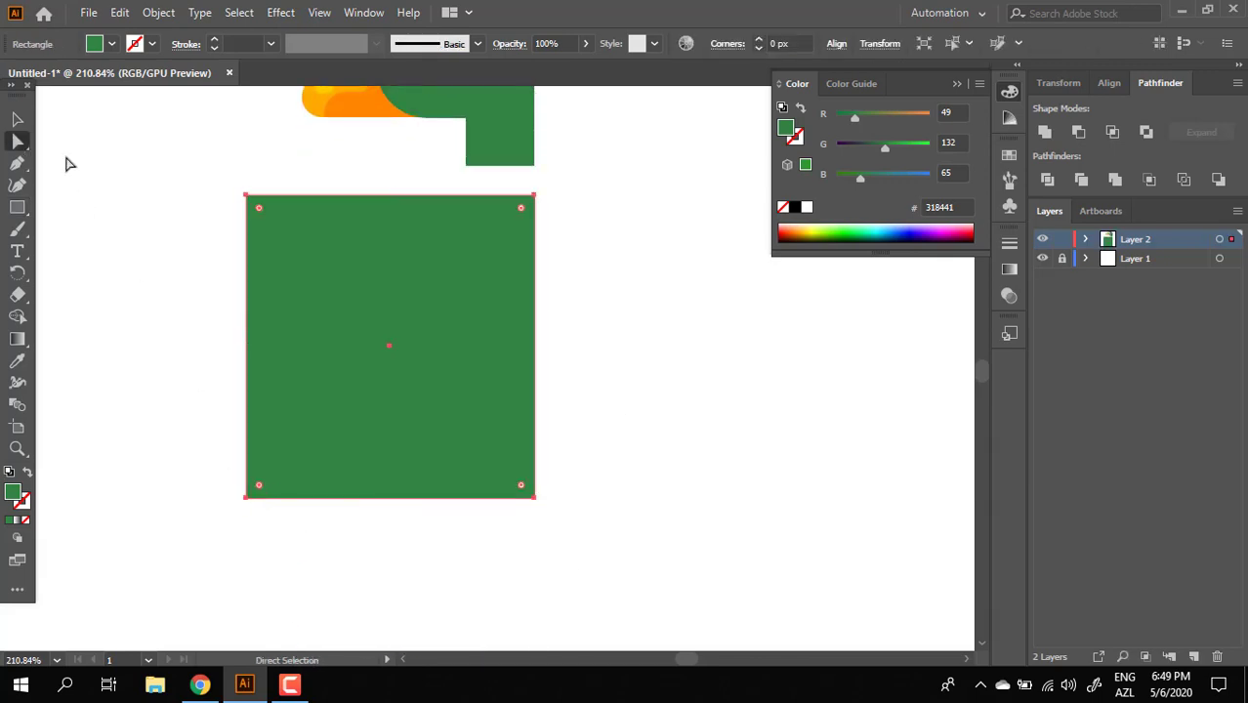
drag(247, 196, 465, 196)
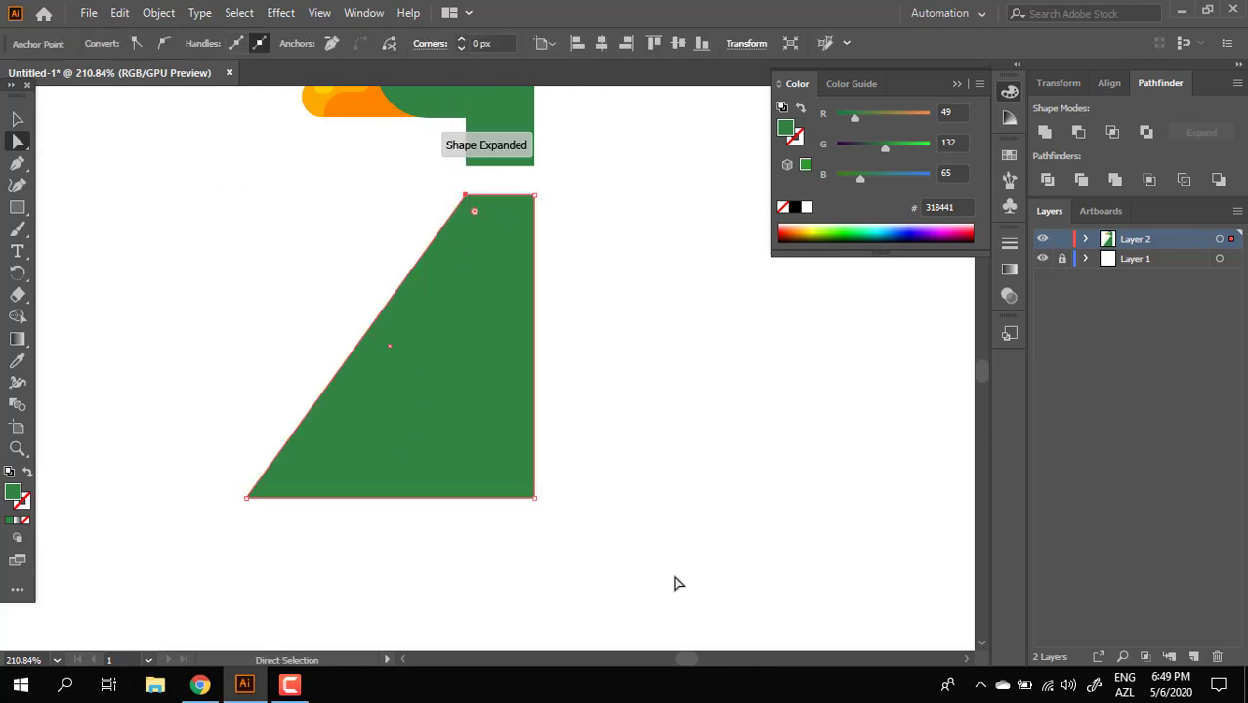
click(424, 496)
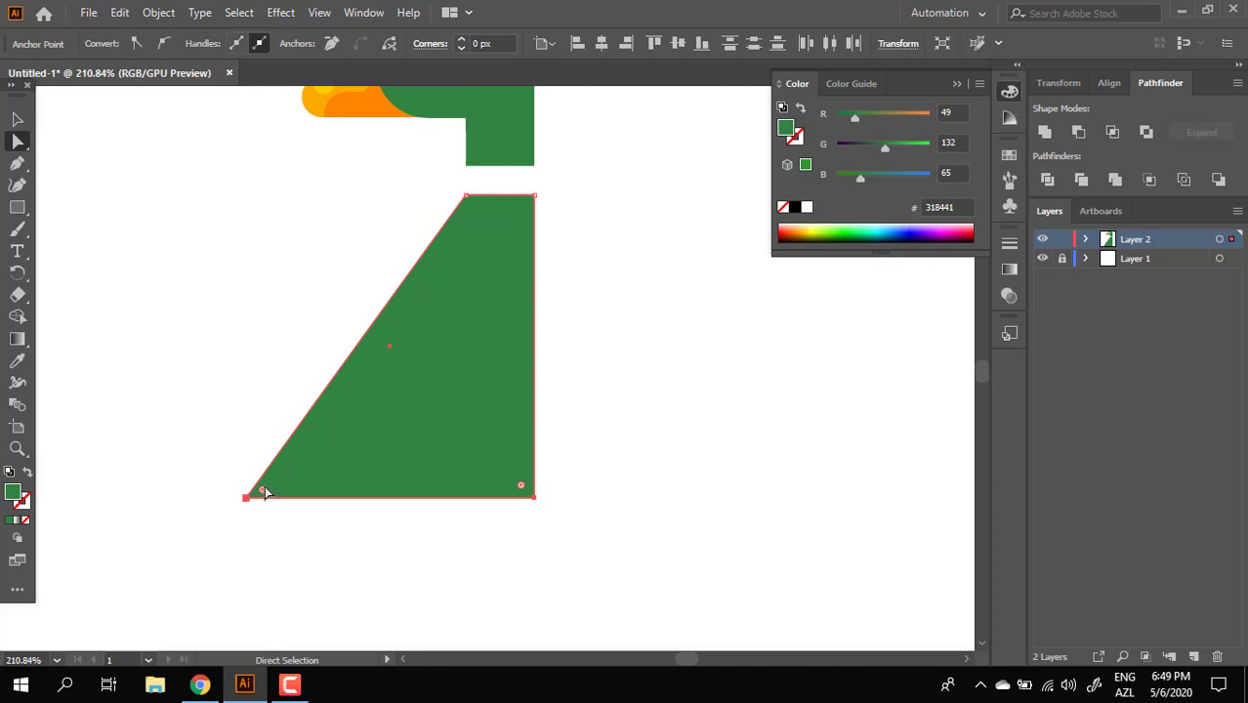
drag(263, 489, 557, 228)
Adjust the teardrop chest's vertical position to leave a narrow gap below the neck
key(z)
drag(585, 302, 368, 420)
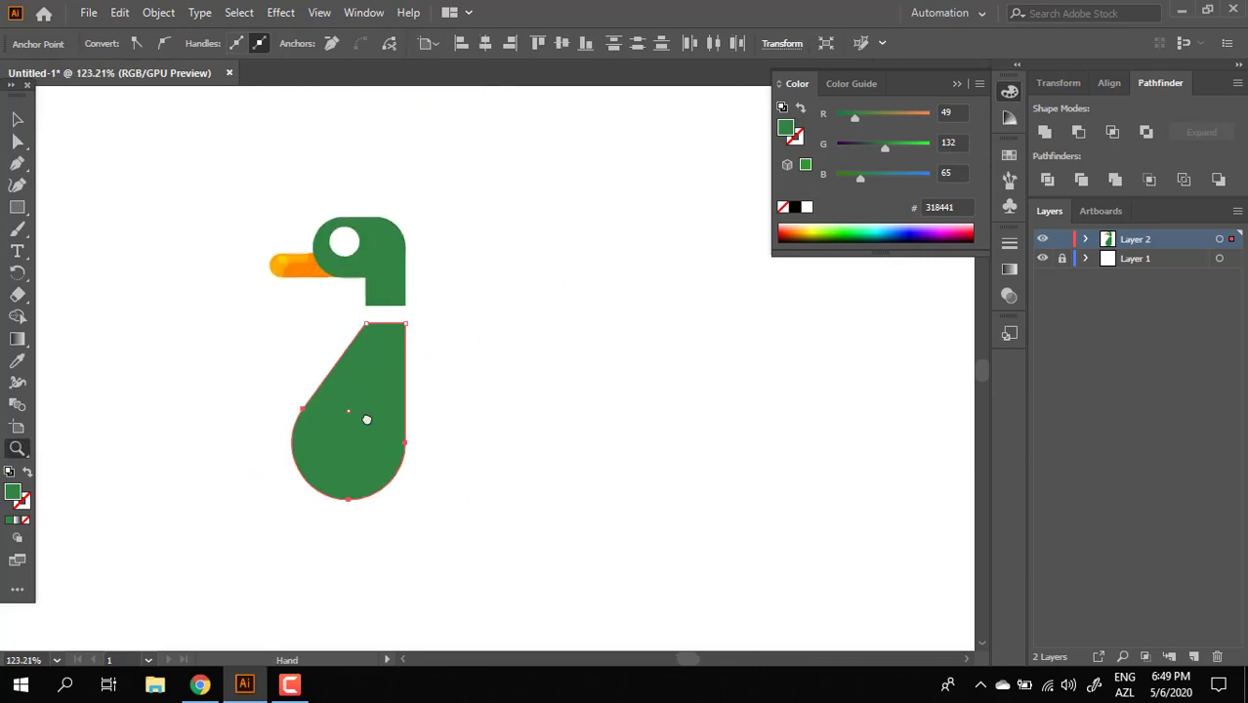
drag(483, 423, 501, 427)
drag(374, 331, 586, 396)
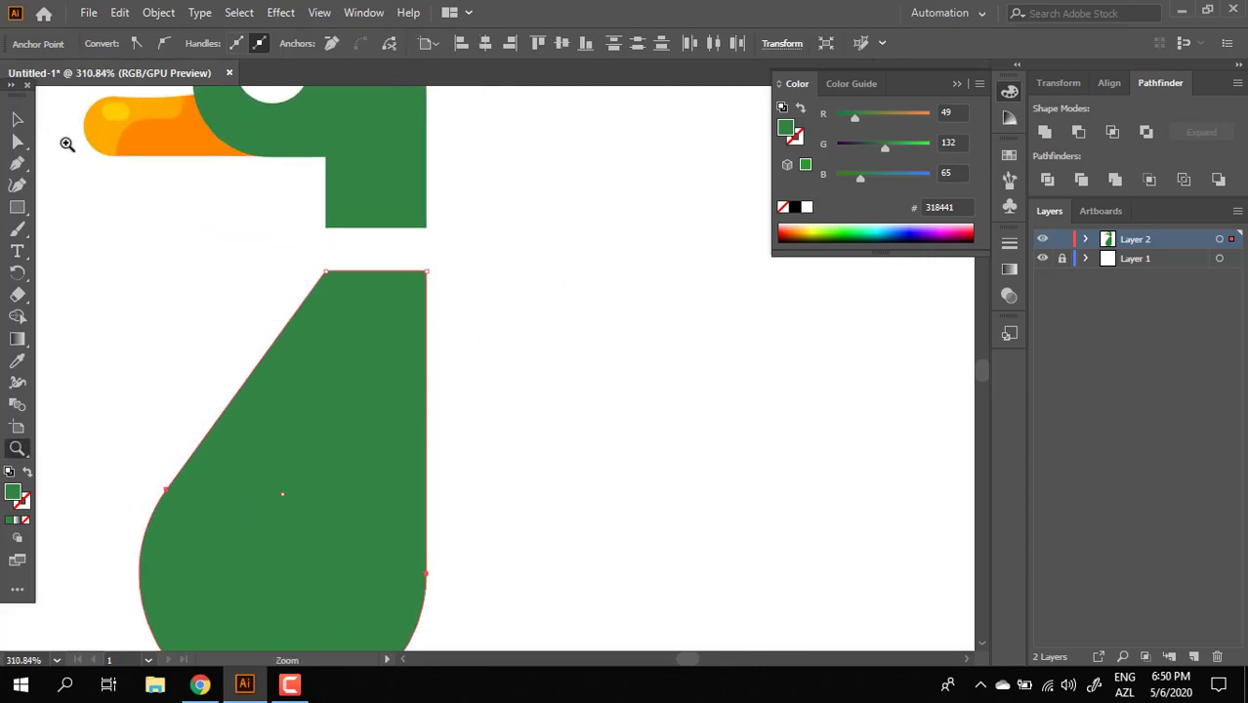
click(17, 120)
drag(356, 363, 361, 349)
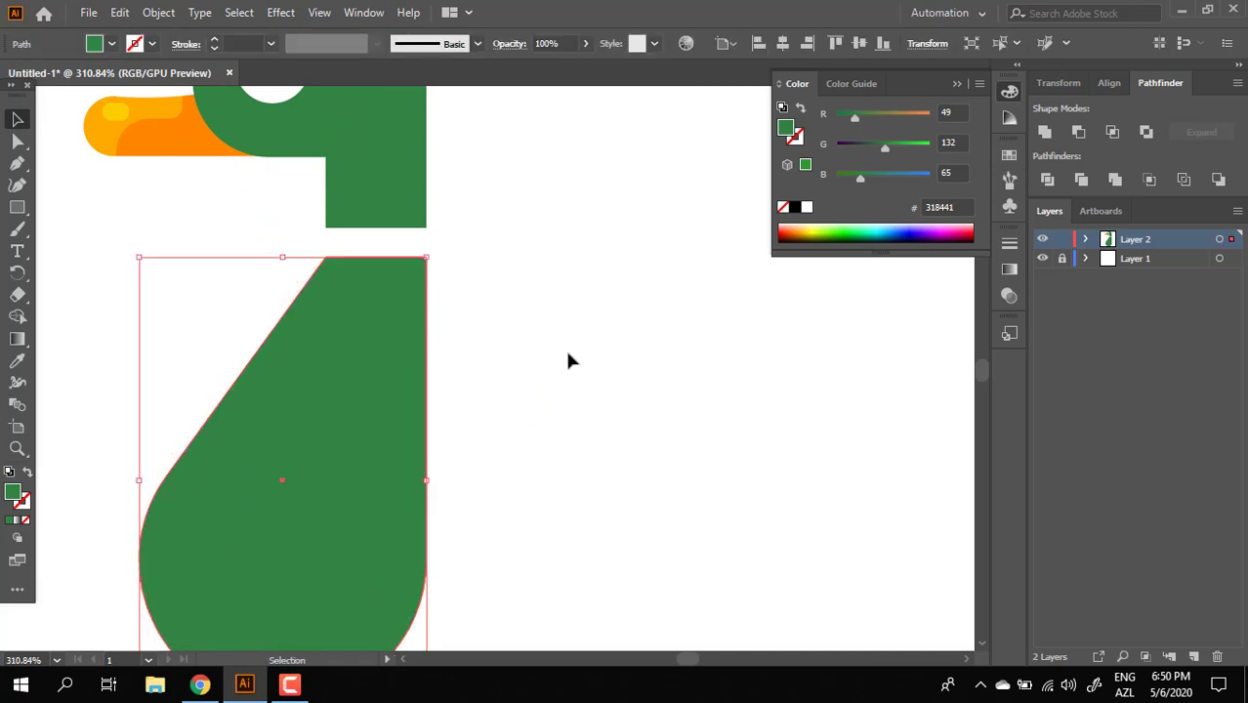
drag(461, 338, 416, 401)
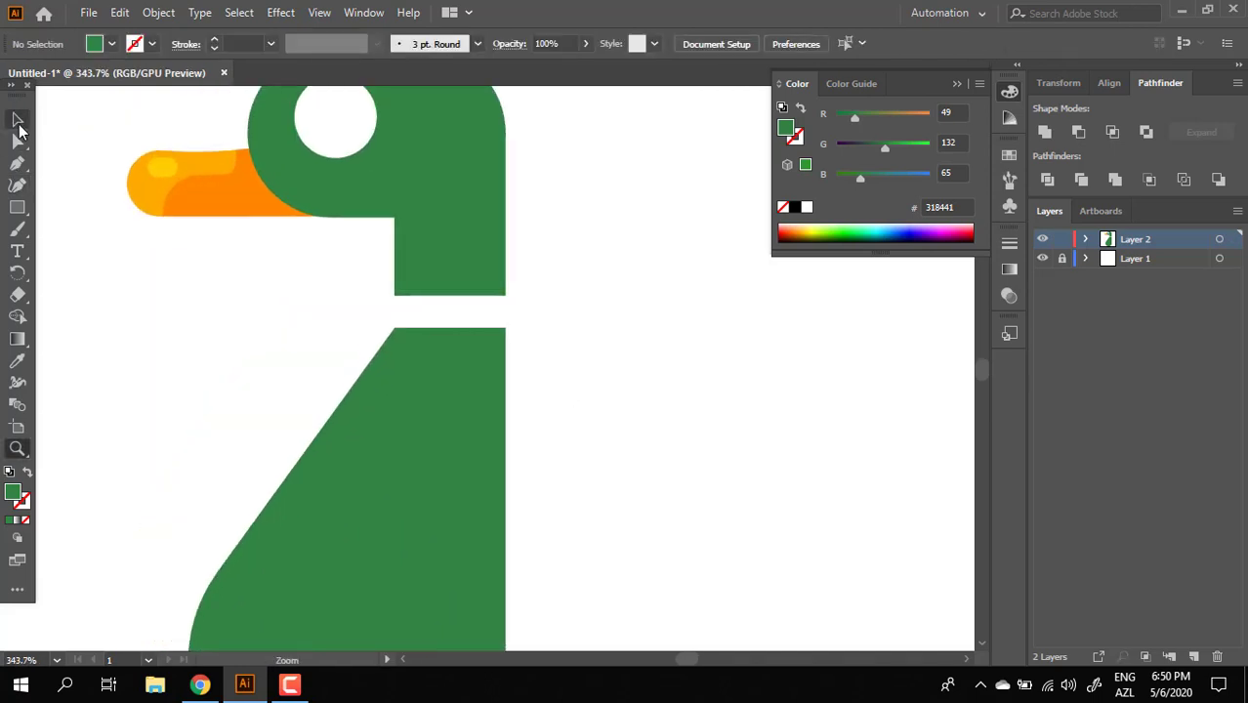
click(19, 123)
drag(463, 398, 466, 424)
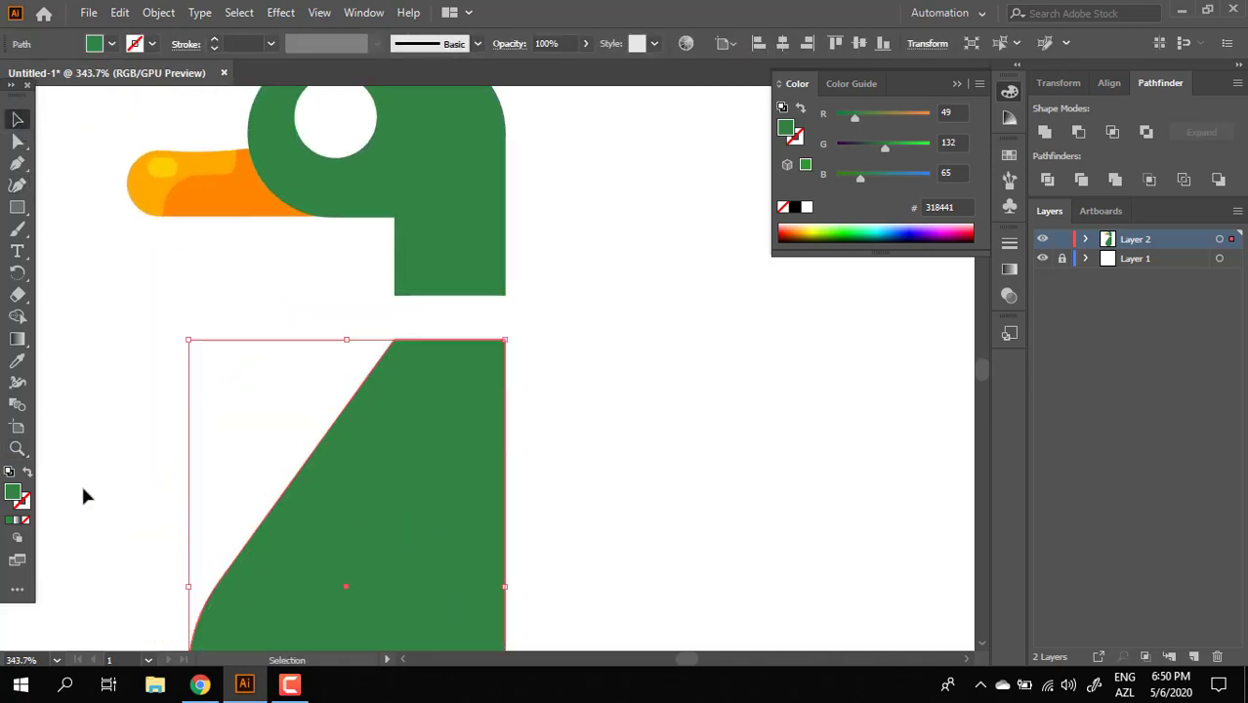
Fill the teardrop chest with dark green 26472C and deselect it
double_click(13, 491)
drag(513, 352, 490, 387)
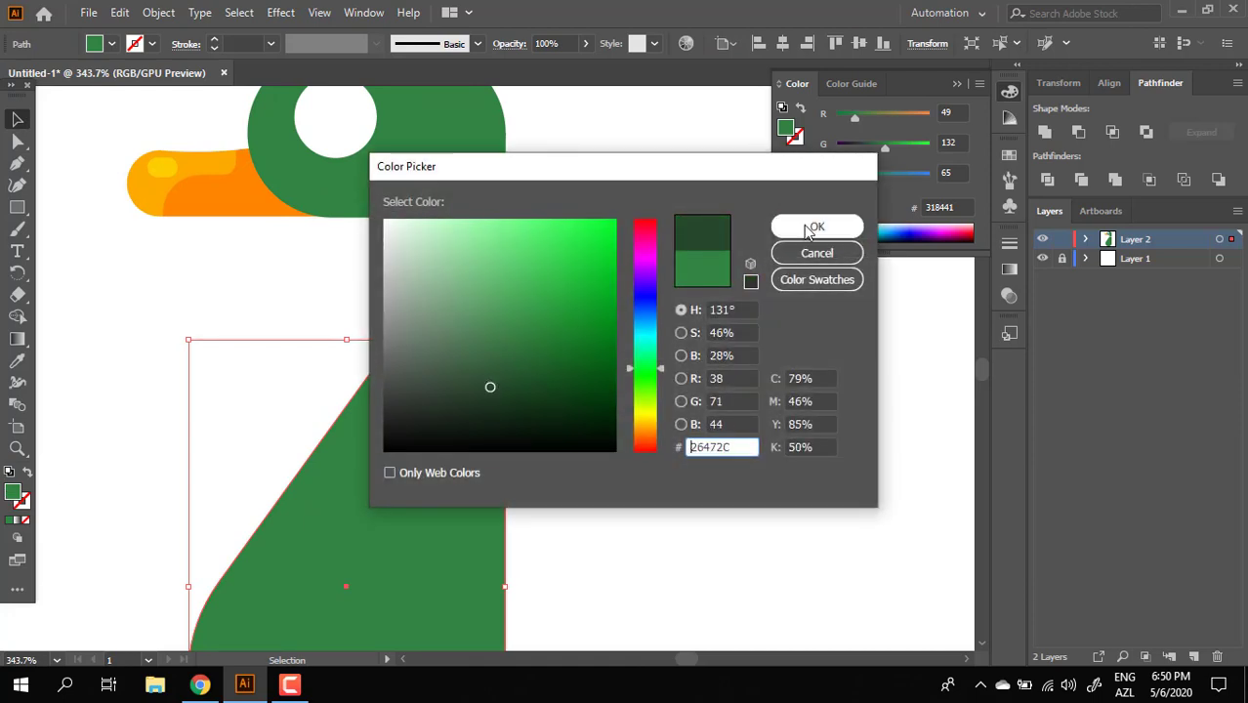
click(810, 229)
click(666, 470)
Draw a large dark green circle just to the right of the teardrop chest
key(ctrl+space)
click(677, 433)
drag(654, 429, 410, 455)
drag(561, 480, 468, 406)
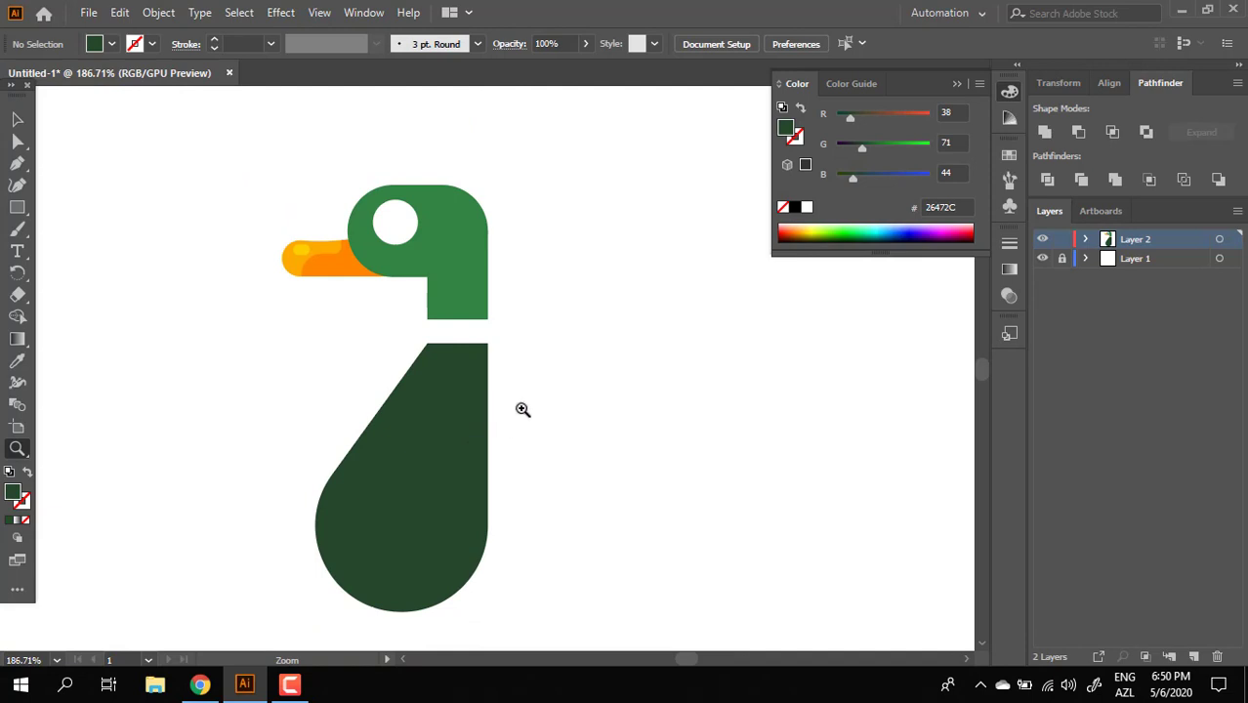
drag(606, 414, 579, 436)
click(507, 510)
drag(549, 539, 490, 557)
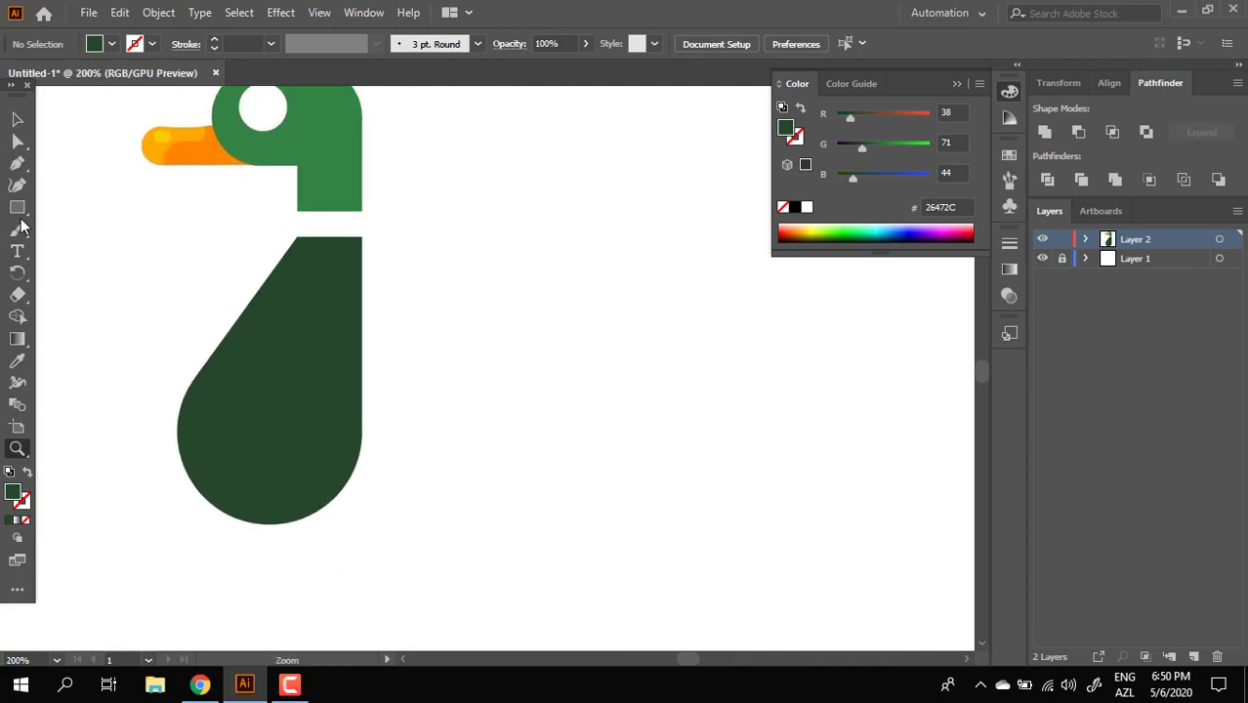
drag(17, 207, 111, 245)
drag(409, 280, 681, 553)
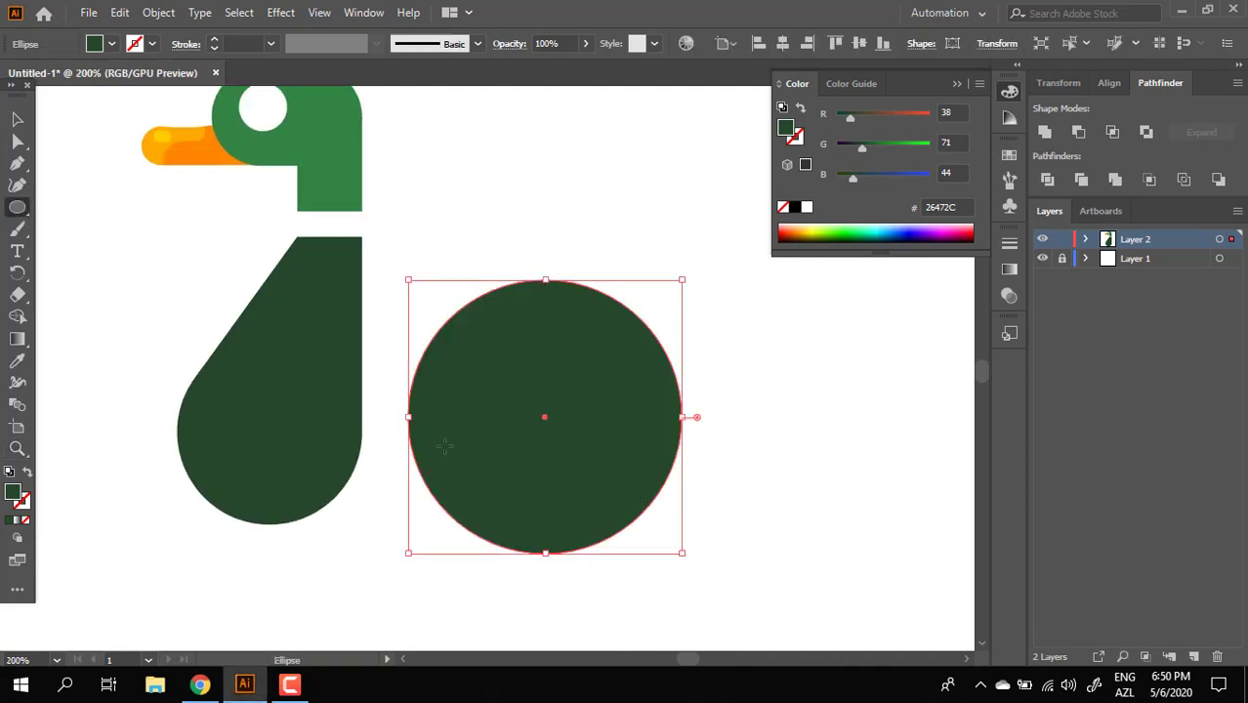
Draw a rectangle covering the circle's upper half and divide the two shapes with Pathfinder Divide
drag(15, 215, 88, 206)
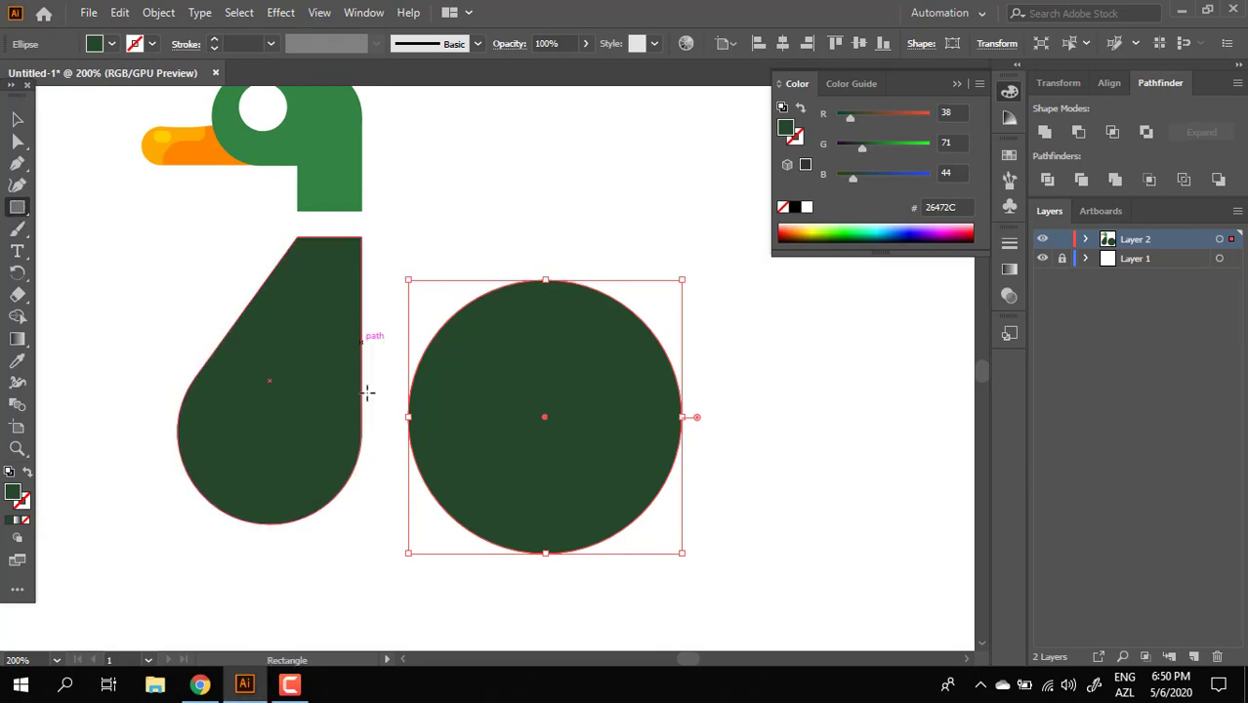
drag(387, 417, 746, 193)
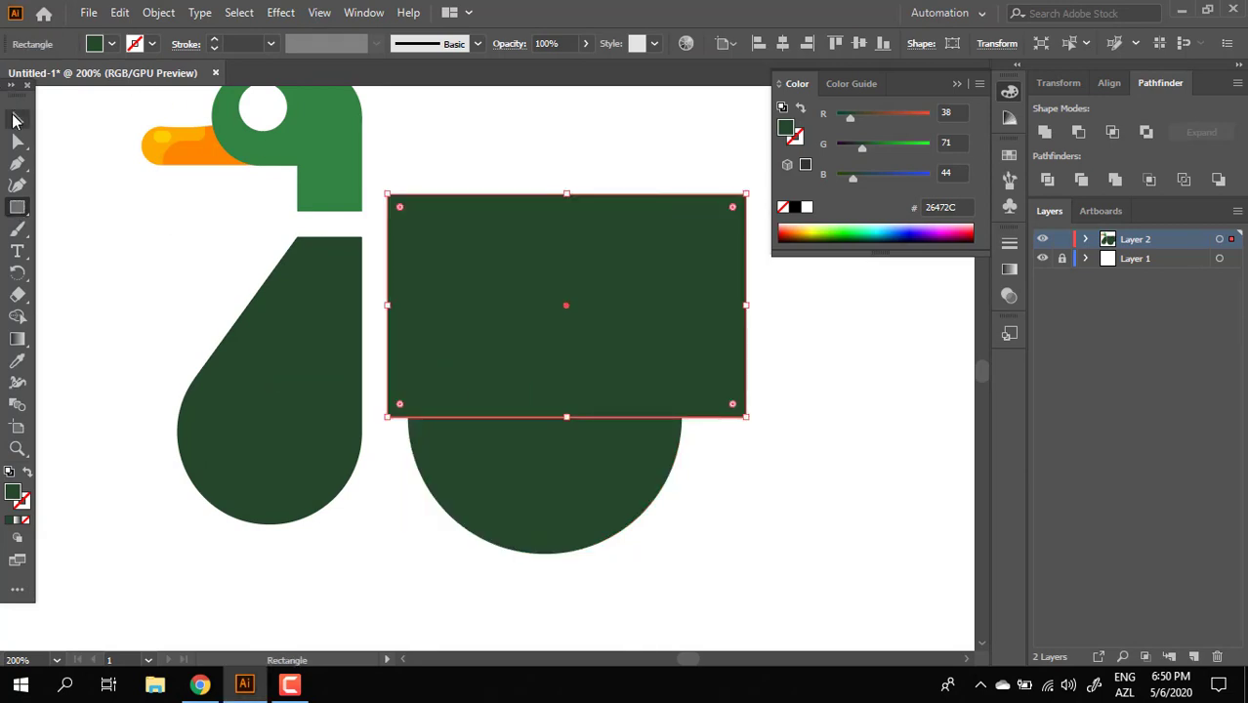
click(15, 121)
shift+click(492, 468)
click(1047, 180)
Isolate the divided group and delete the pieces above the circle's midline, keeping only the lower half circle
double_click(650, 332)
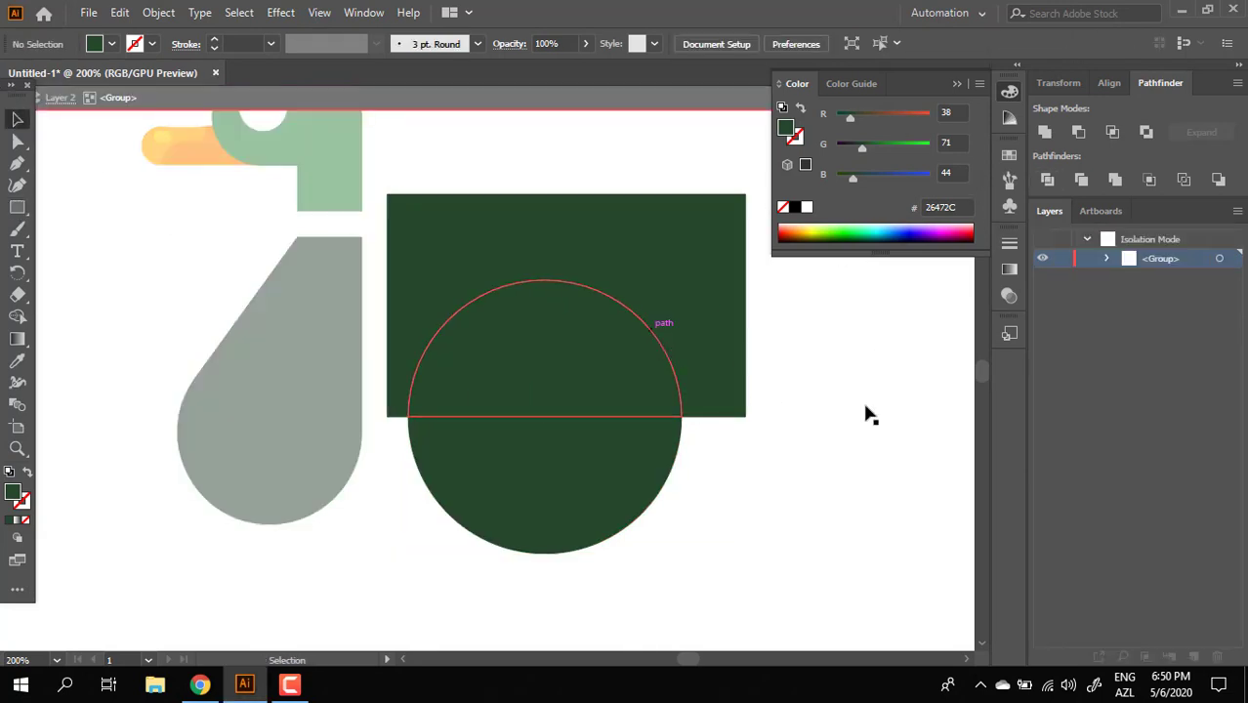
drag(808, 342, 635, 362)
key(Delete)
double_click(805, 415)
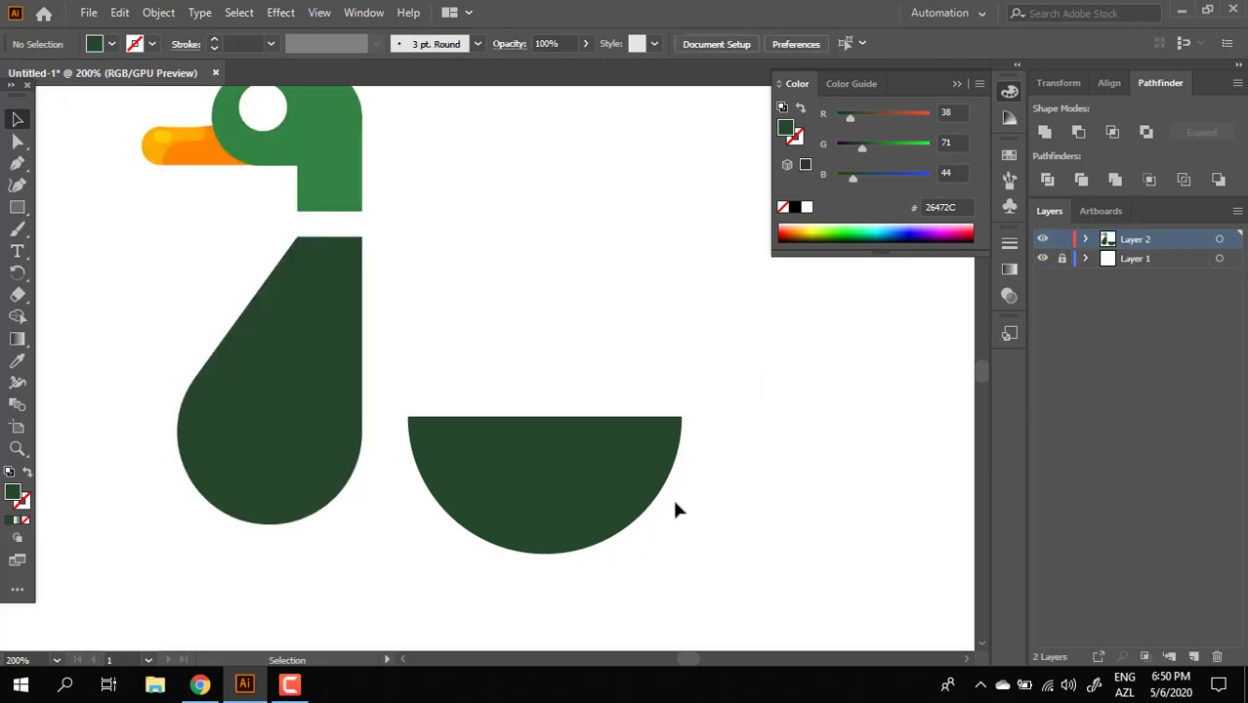
Move the half circle over the teardrop chest and enlarge it into the duck's body extending to the right
drag(562, 503, 338, 498)
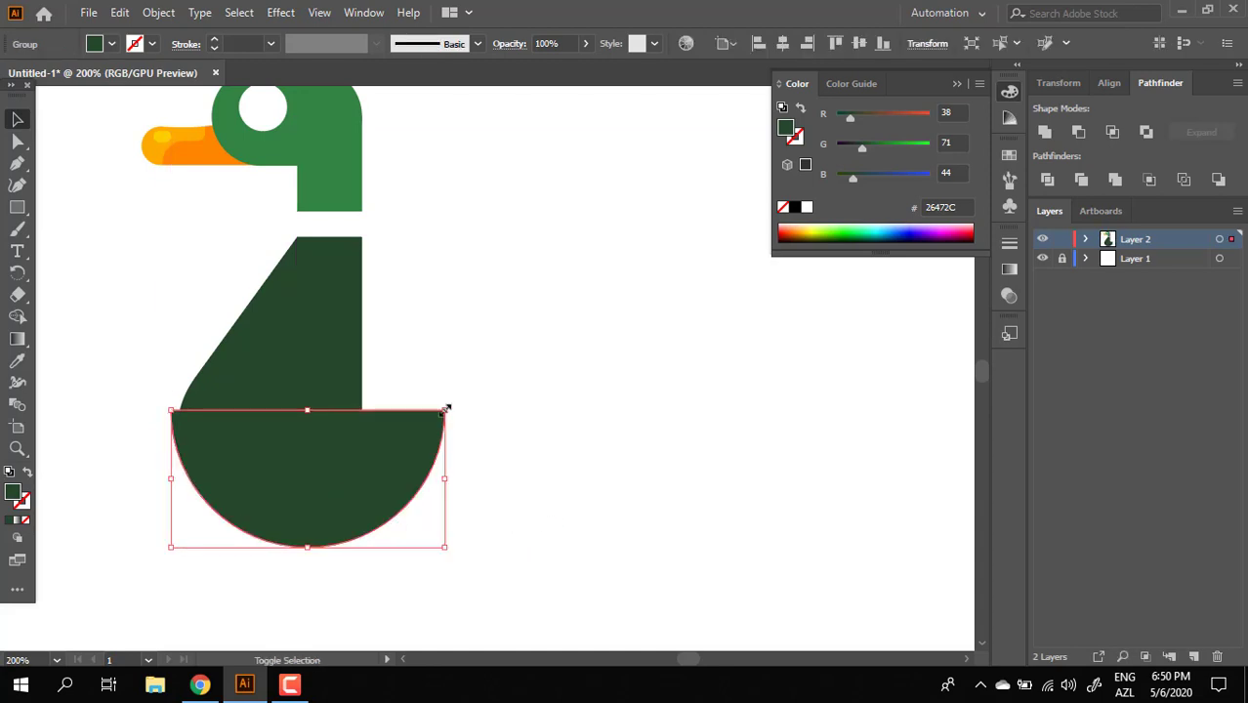
drag(446, 408, 800, 307)
click(800, 306)
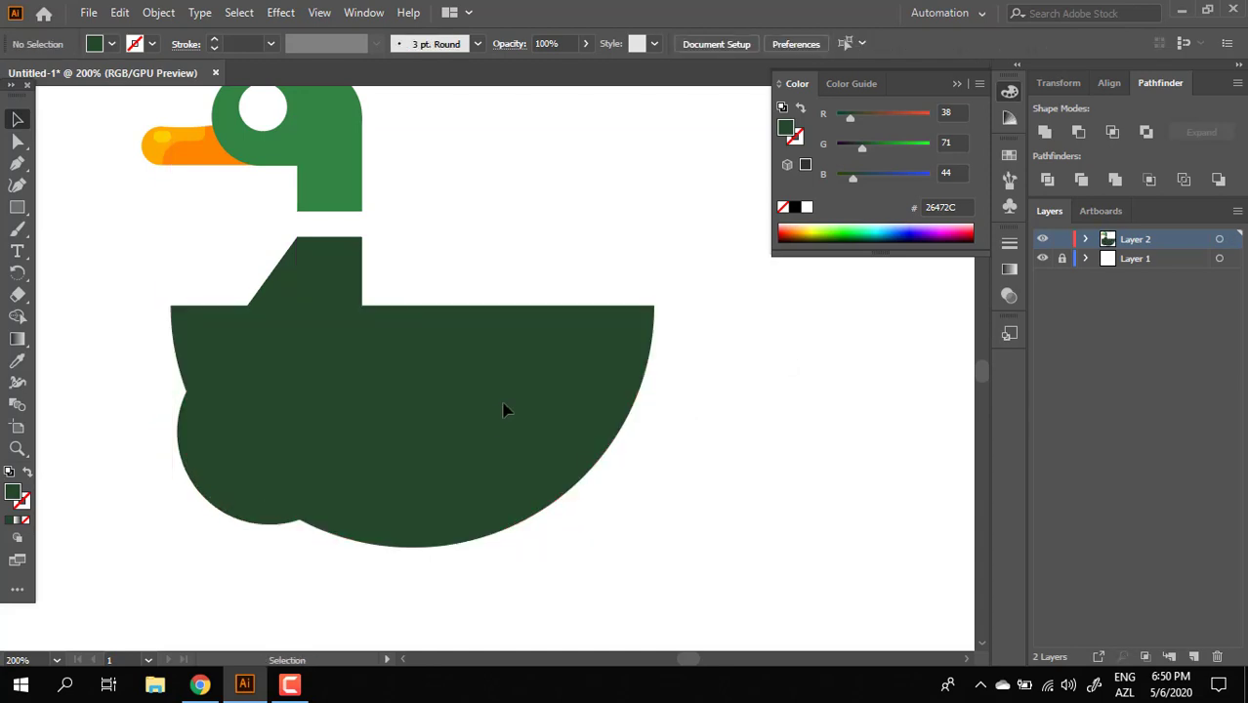
drag(503, 402, 479, 440)
click(648, 469)
Round the half-circle body's upper-left corner so it follows the teardrop chest
key(z)
drag(651, 359, 536, 394)
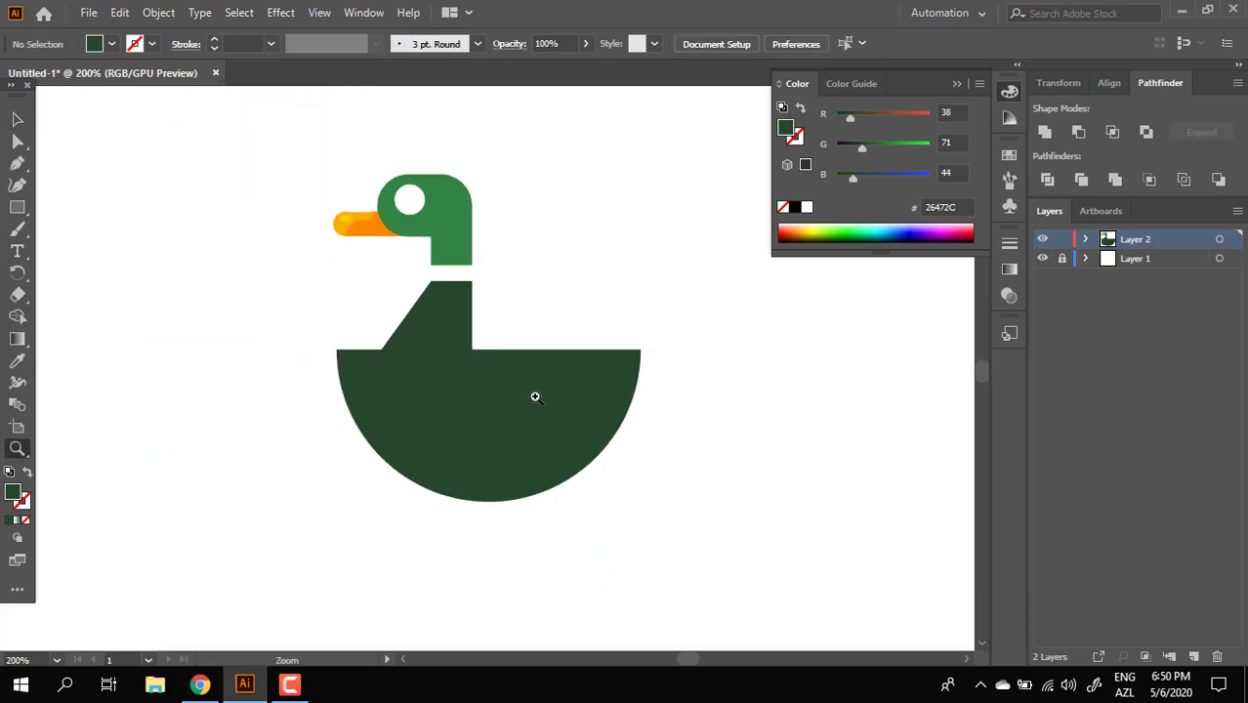
click(335, 349)
drag(344, 362, 441, 381)
click(649, 474)
Nudge the rounded body slightly up and to the left over the chest and deselect it
key(z)
drag(528, 431, 623, 459)
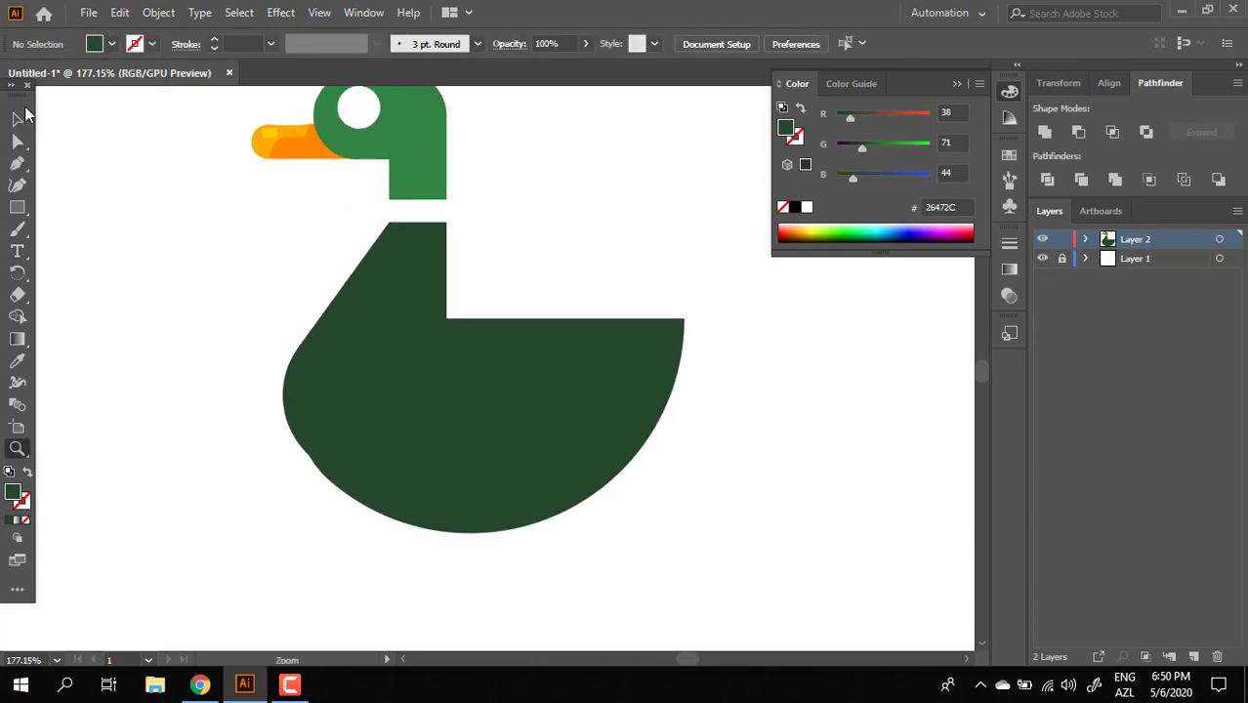
click(17, 141)
click(17, 119)
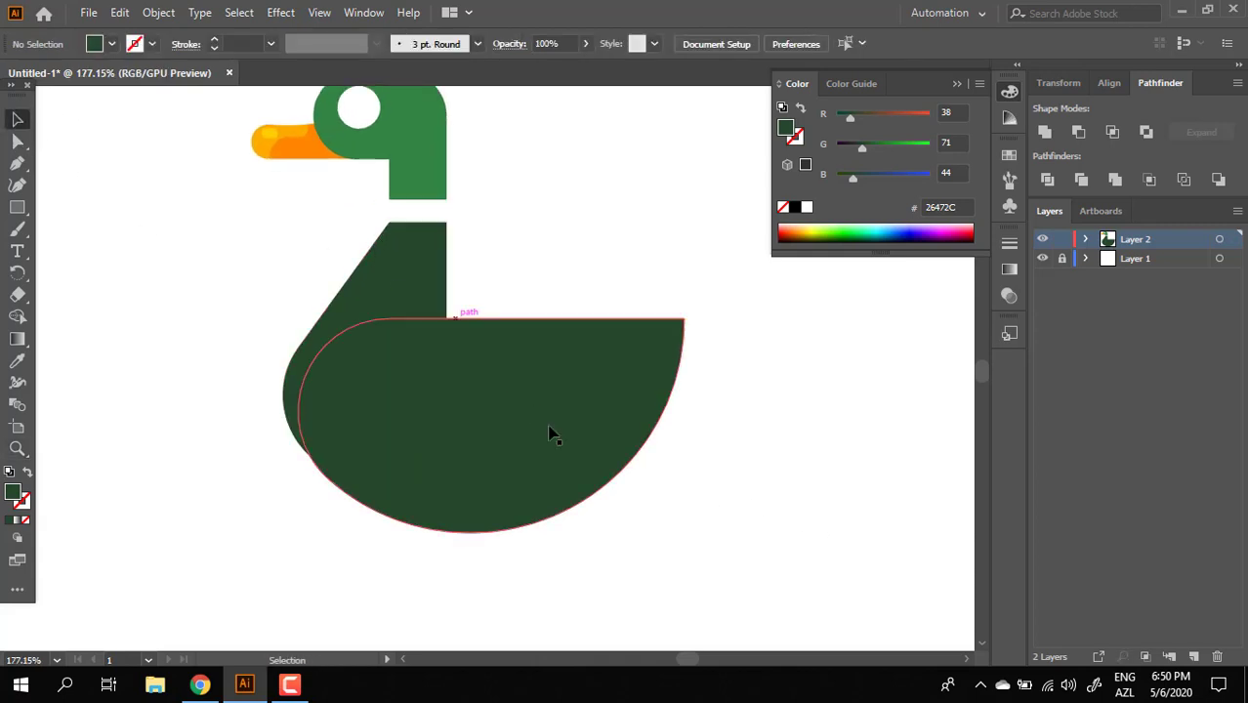
drag(551, 447, 547, 438)
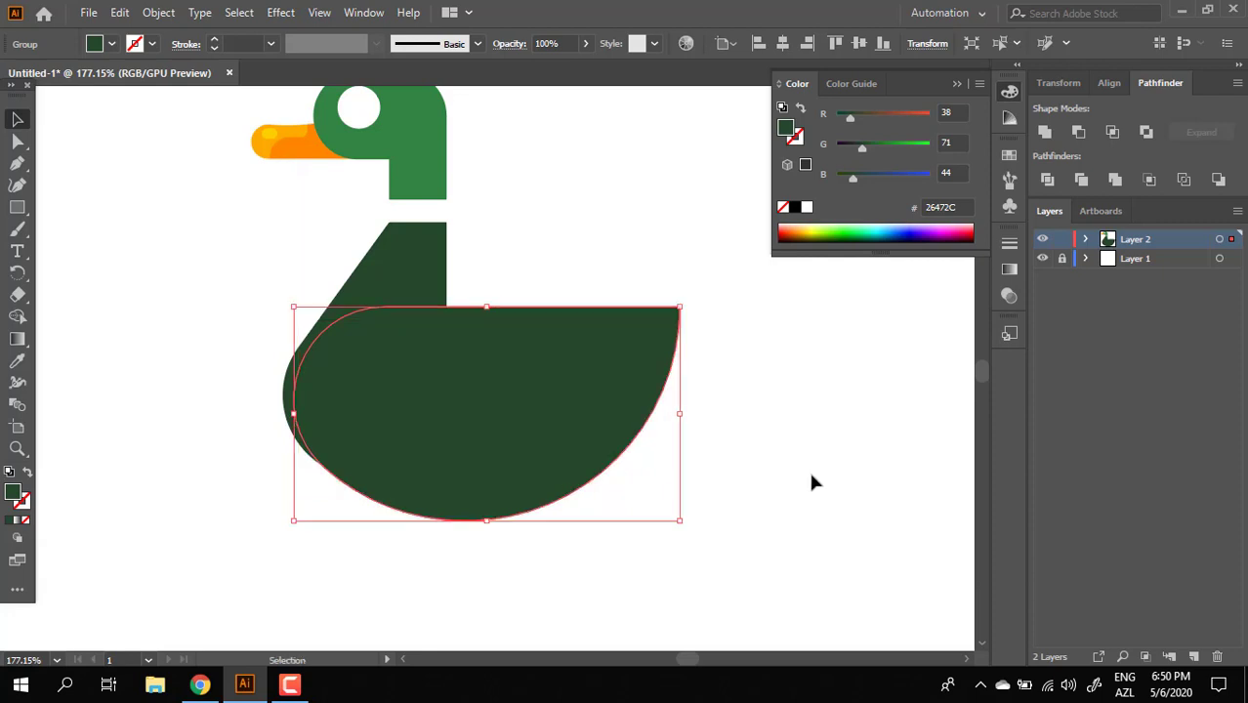
click(810, 472)
Round the body's upper-right tail corner to 6.12 px
key(z)
drag(680, 465, 577, 469)
key(space)
drag(705, 475, 622, 472)
drag(540, 413, 663, 469)
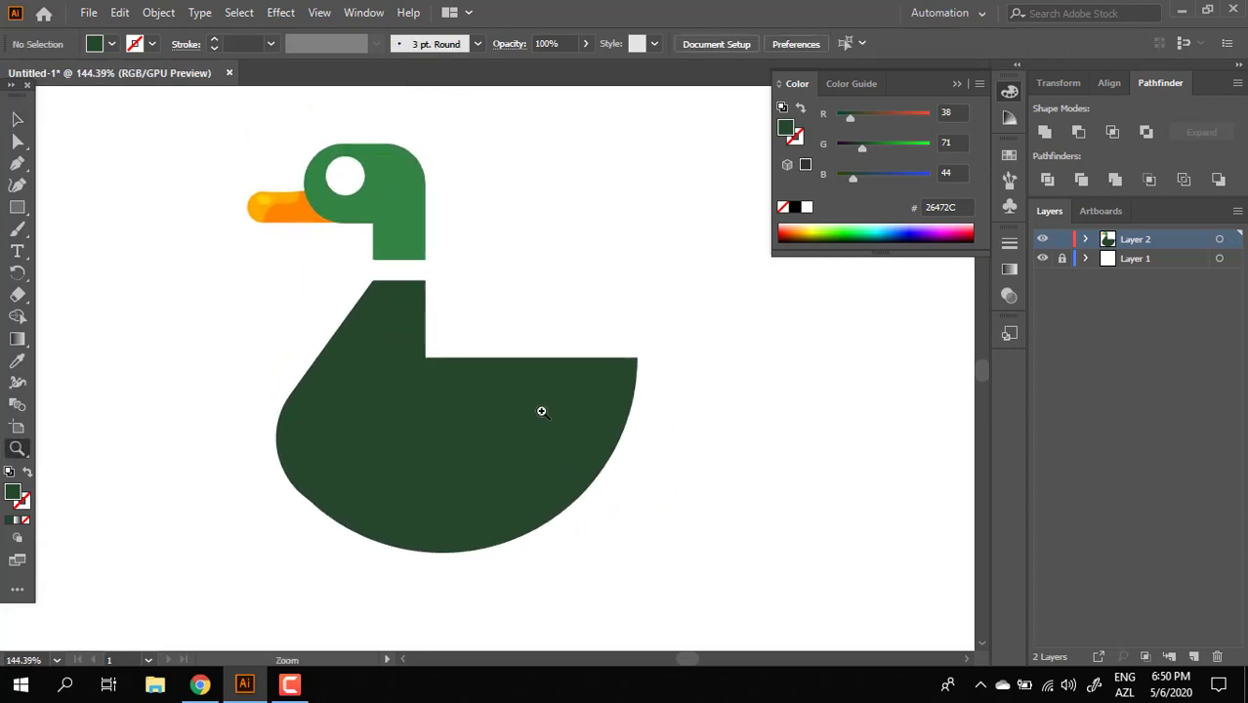
click(17, 143)
click(637, 359)
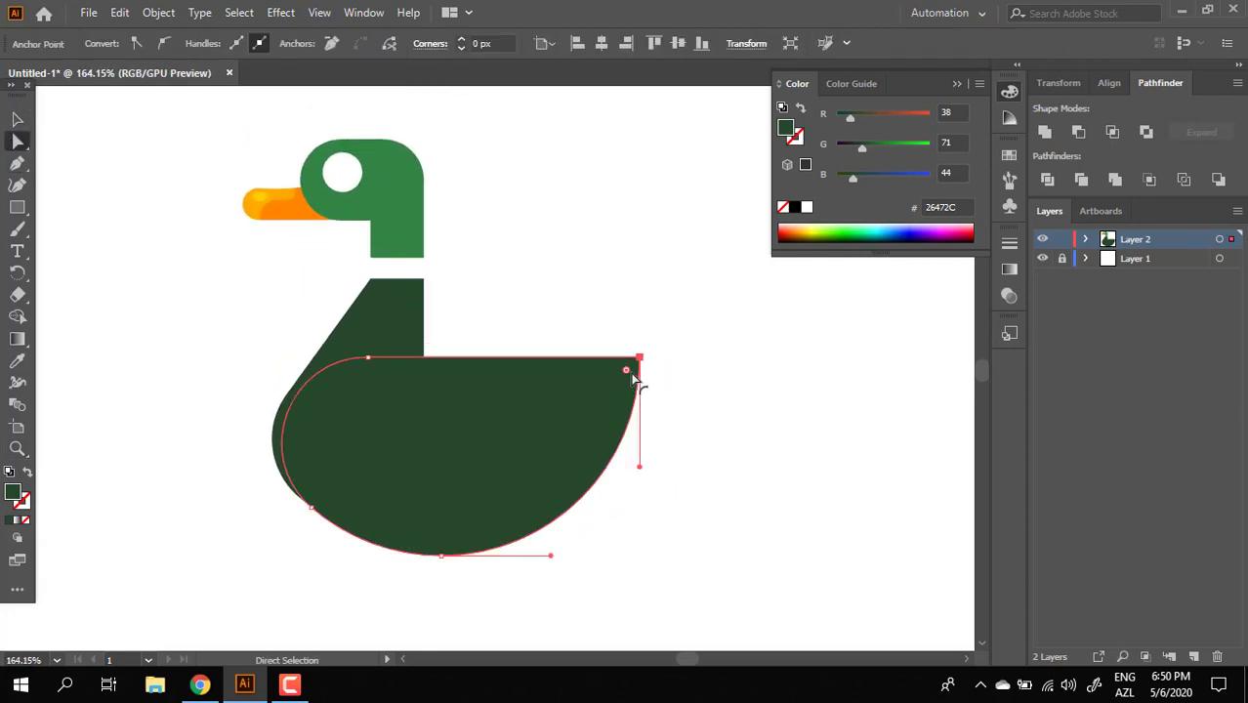
drag(632, 377, 632, 381)
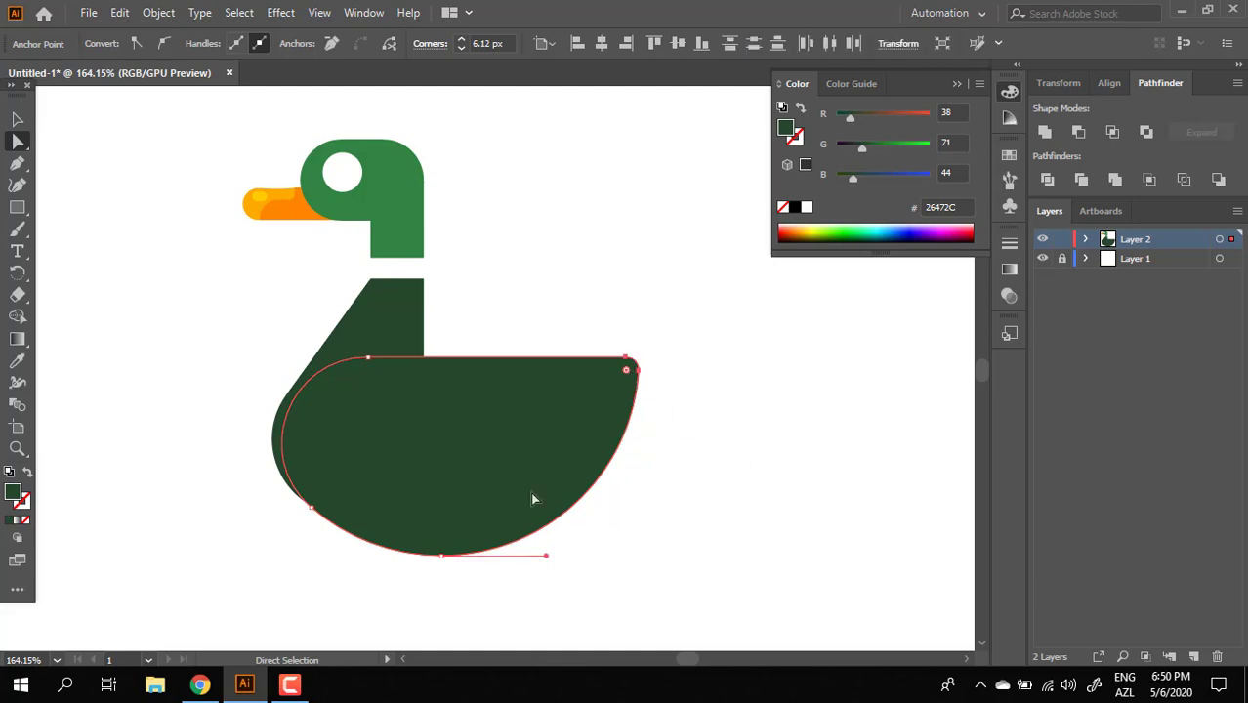
Fill the body with darker green 213A24, send it behind the teardrop chest and deselect it
double_click(10, 500)
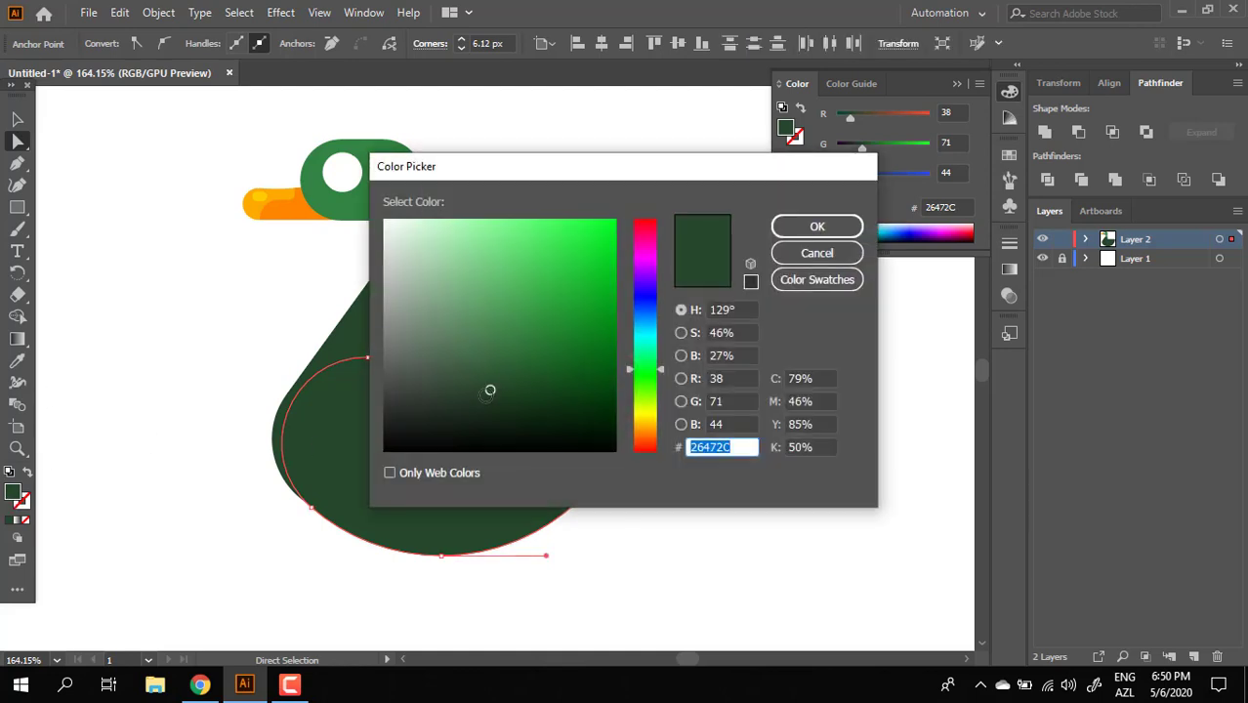
click(486, 398)
click(803, 226)
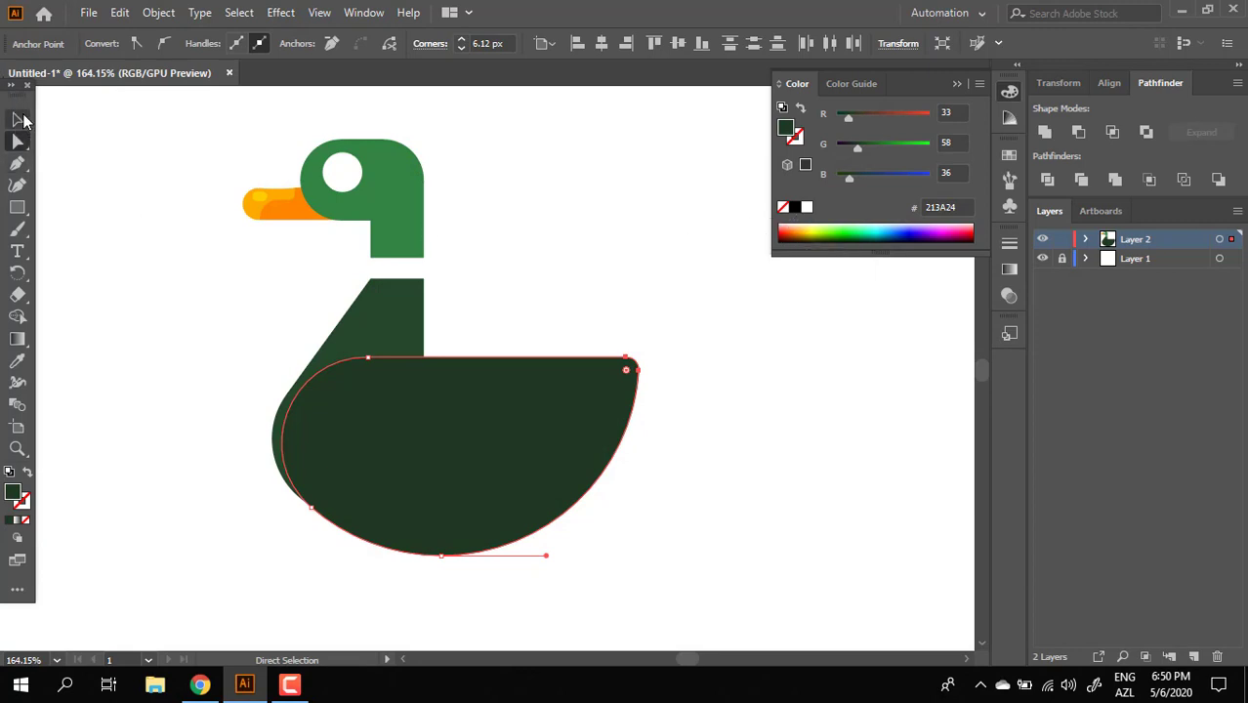
click(24, 119)
click(544, 481)
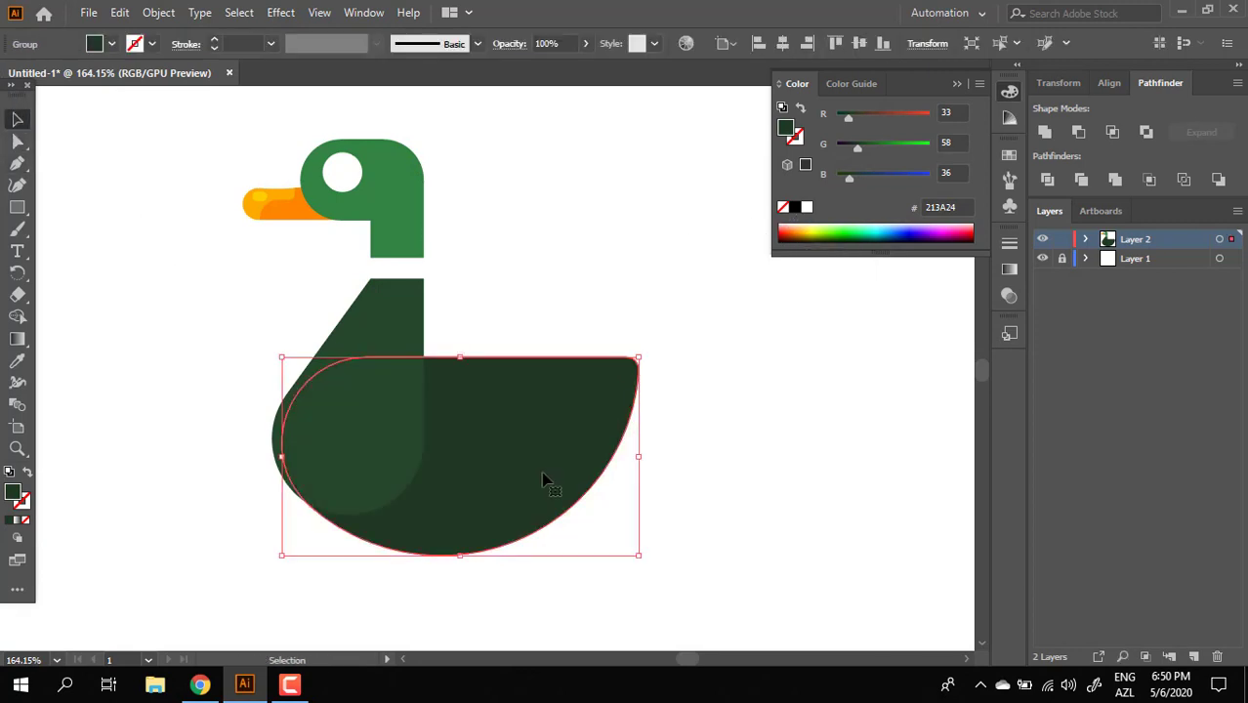
click(642, 531)
Duplicate the dark green body straight upward so the copy overlaps the original
key(space)
drag(643, 521, 626, 497)
key(ctrl+space)
drag(569, 466, 631, 486)
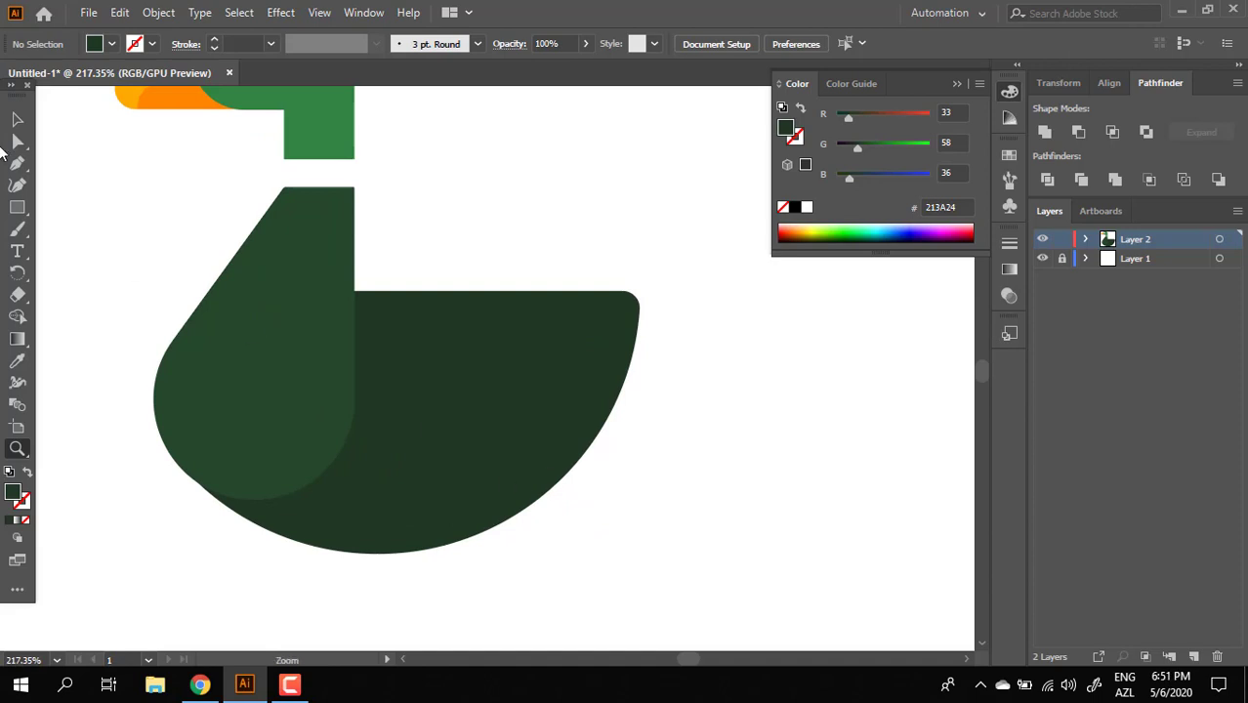
click(18, 119)
click(518, 390)
right_click(521, 350)
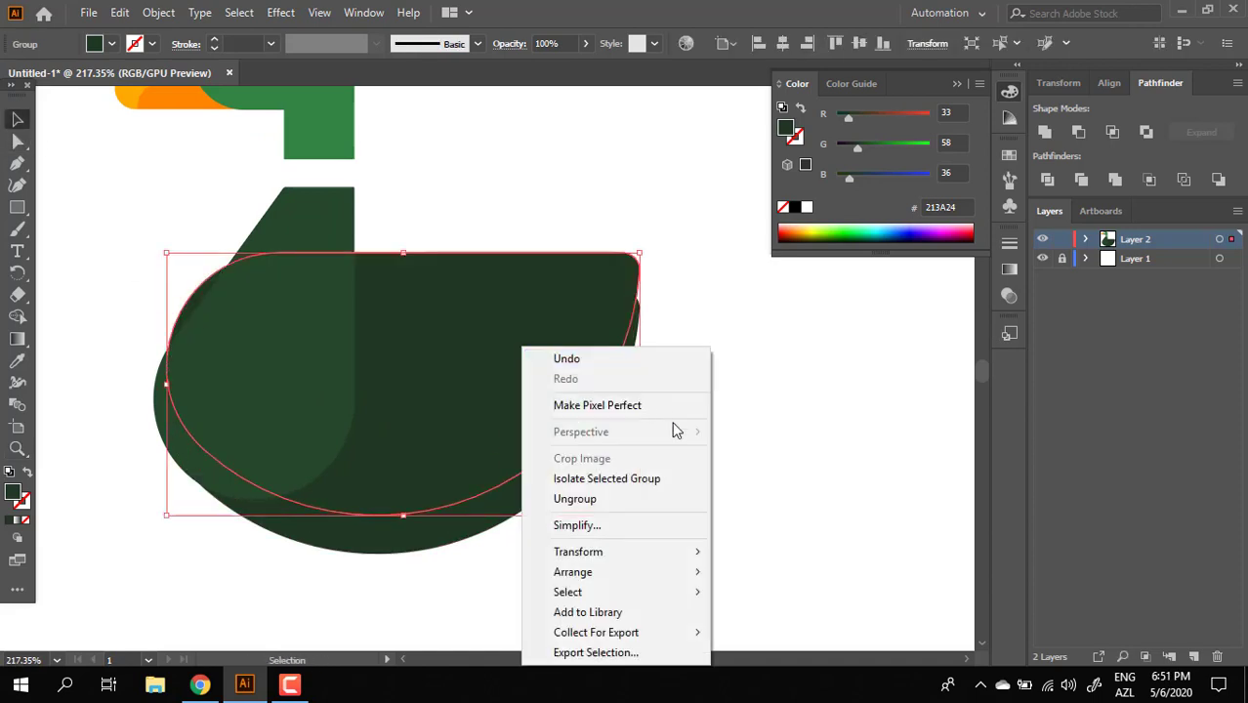
click(709, 320)
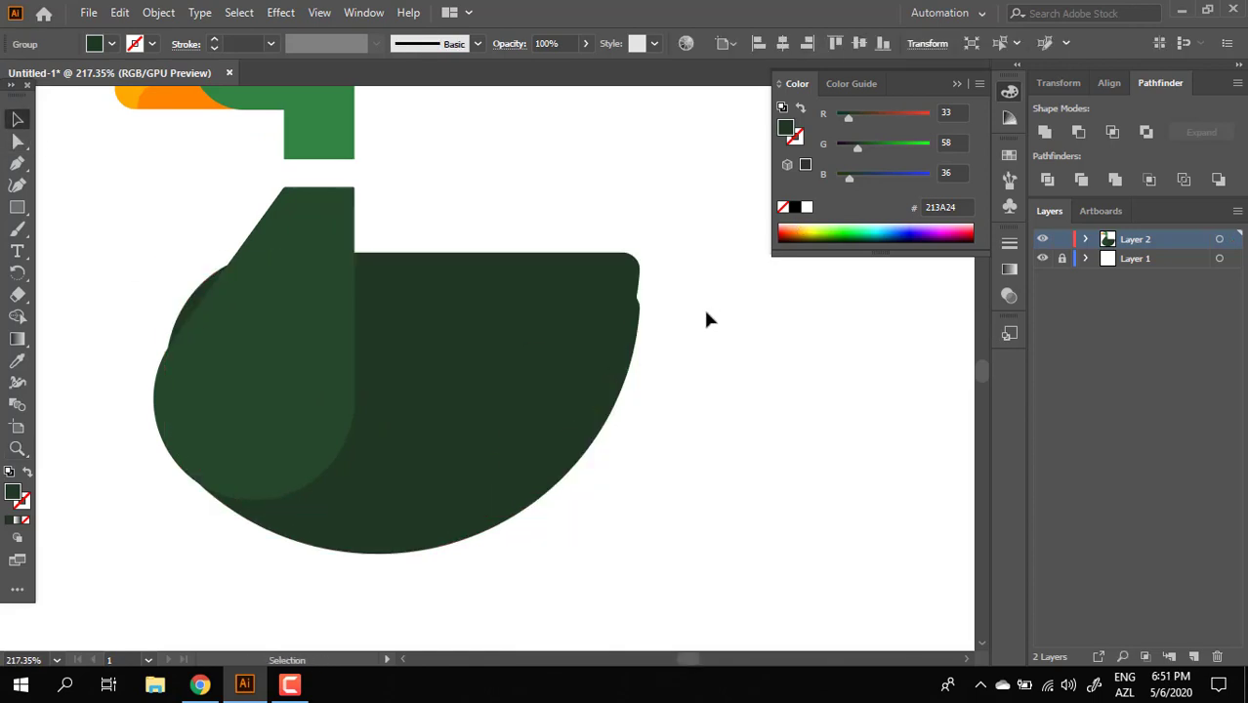
drag(491, 368, 490, 322)
Reflect the dark green body copy across the horizontal axis so its flat edge faces down
right_click(508, 314)
mouse_move(638, 521)
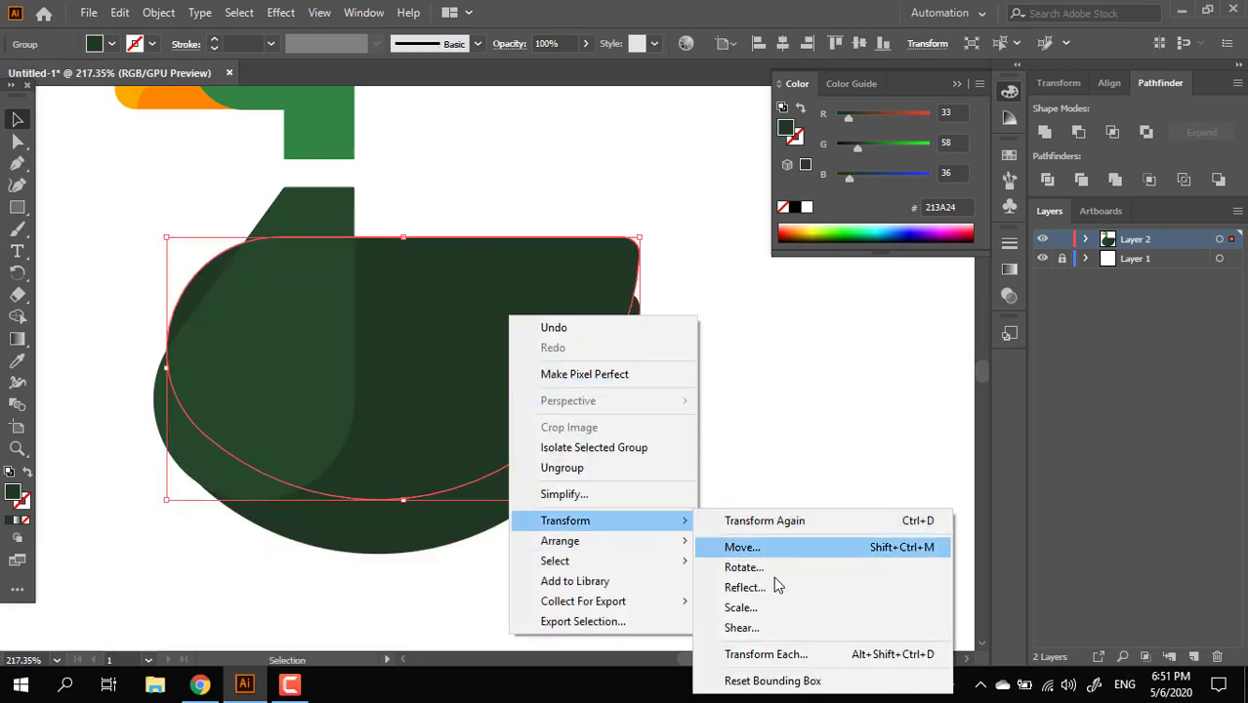
click(778, 586)
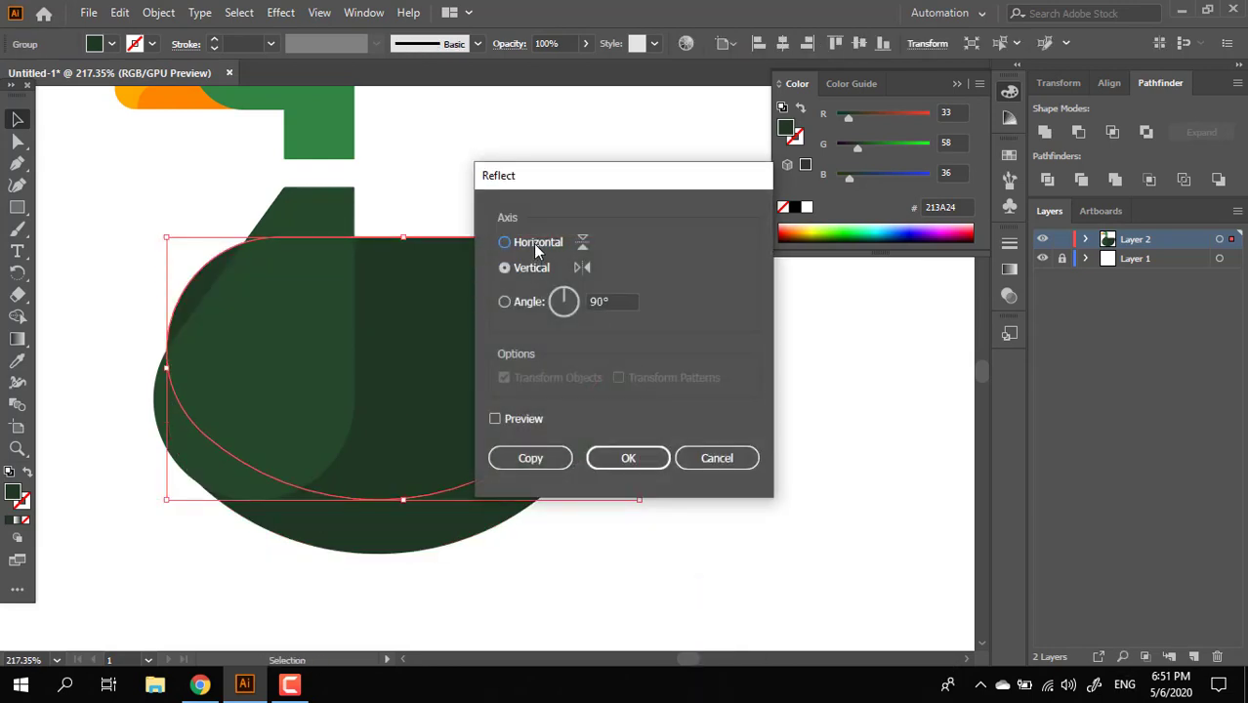
click(533, 243)
click(633, 461)
Scale the flipped copy down proportionally about its centre and move it up onto the duck's back as a wing
drag(639, 499, 599, 473)
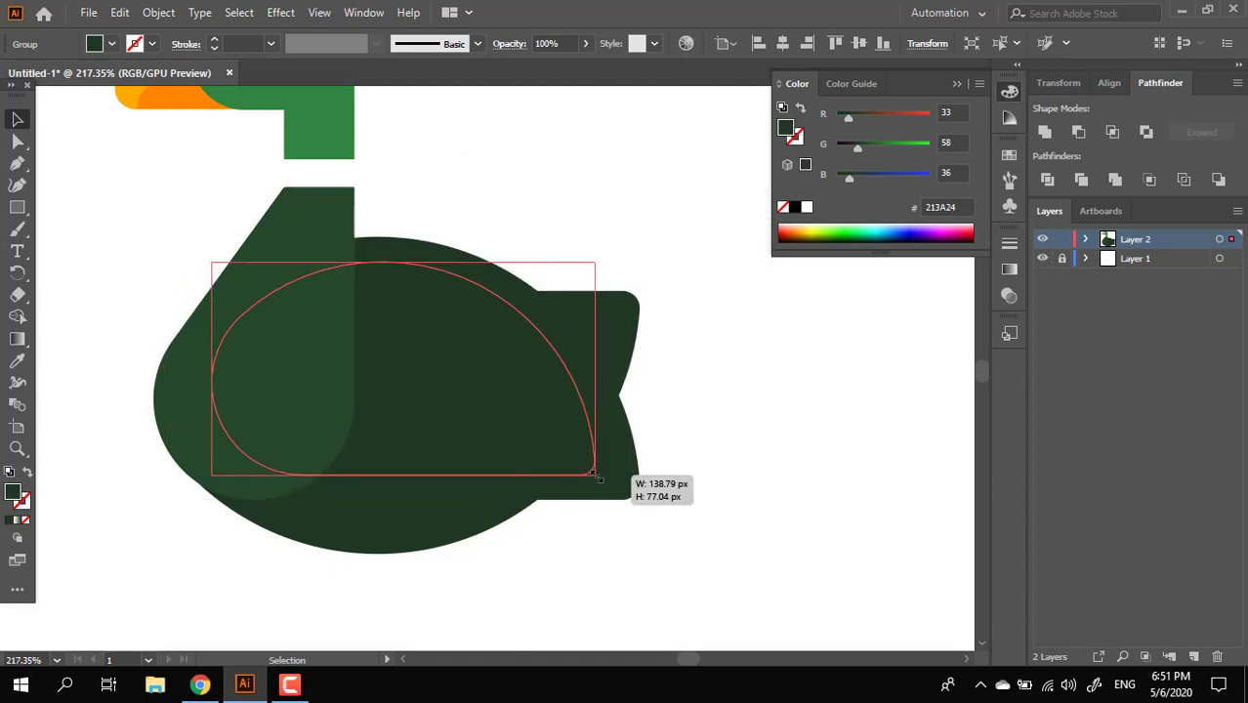
drag(482, 391, 480, 321)
drag(588, 401, 549, 324)
click(756, 441)
Fill the wing shape with darker green 1C2D1D and deselect it
click(502, 274)
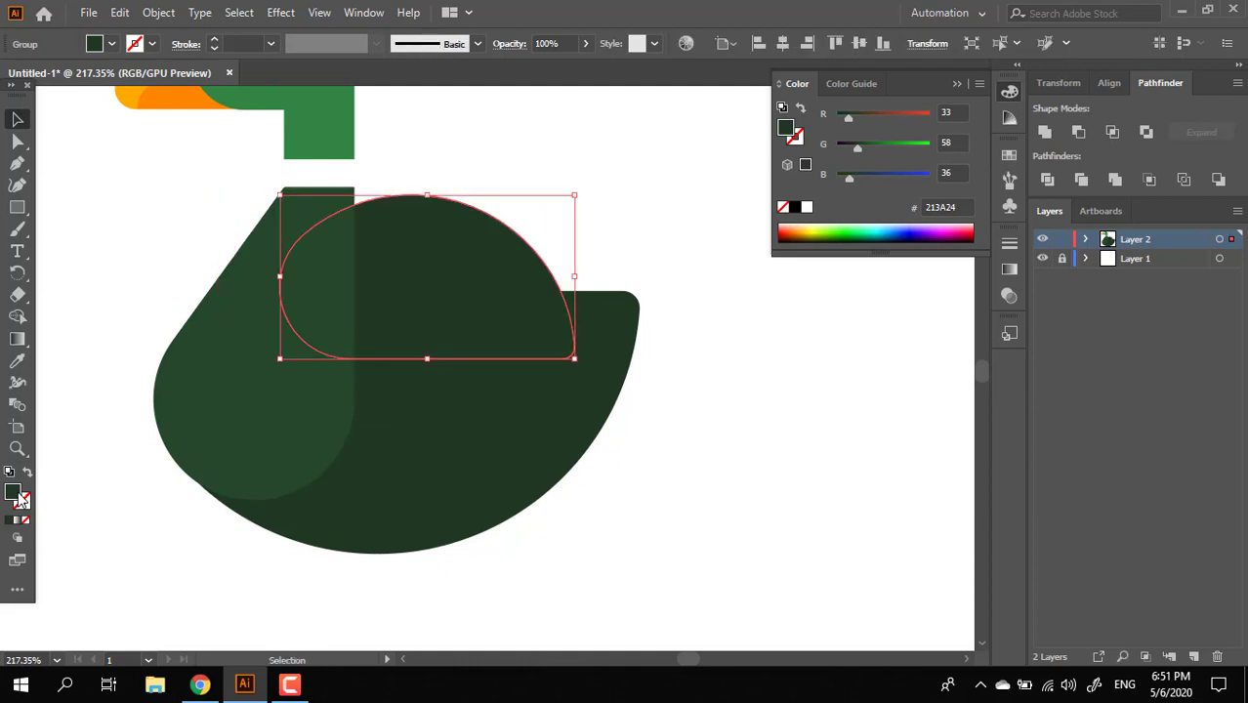
double_click(17, 496)
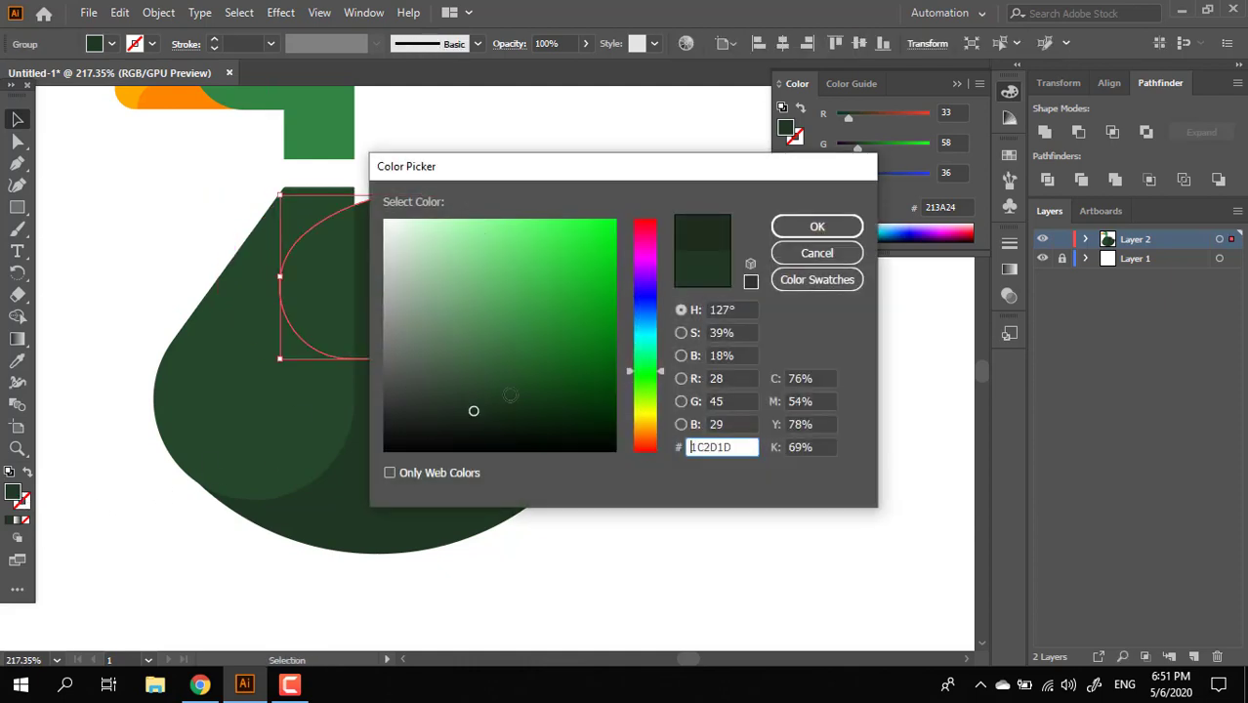
click(811, 236)
click(713, 467)
Duplicate the body up and to the right, and scale the copy down proportionally about its centre
key(ctrl+space)
drag(594, 422, 630, 518)
drag(615, 527, 664, 543)
drag(519, 462, 489, 490)
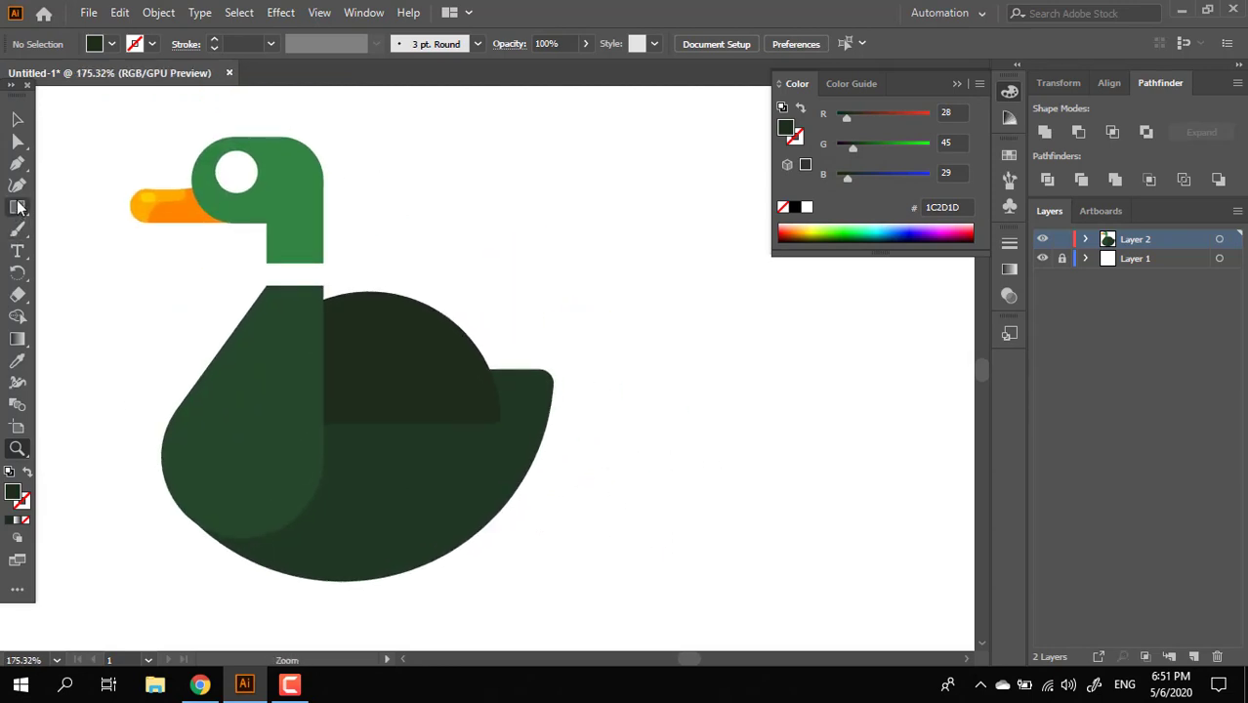
click(18, 119)
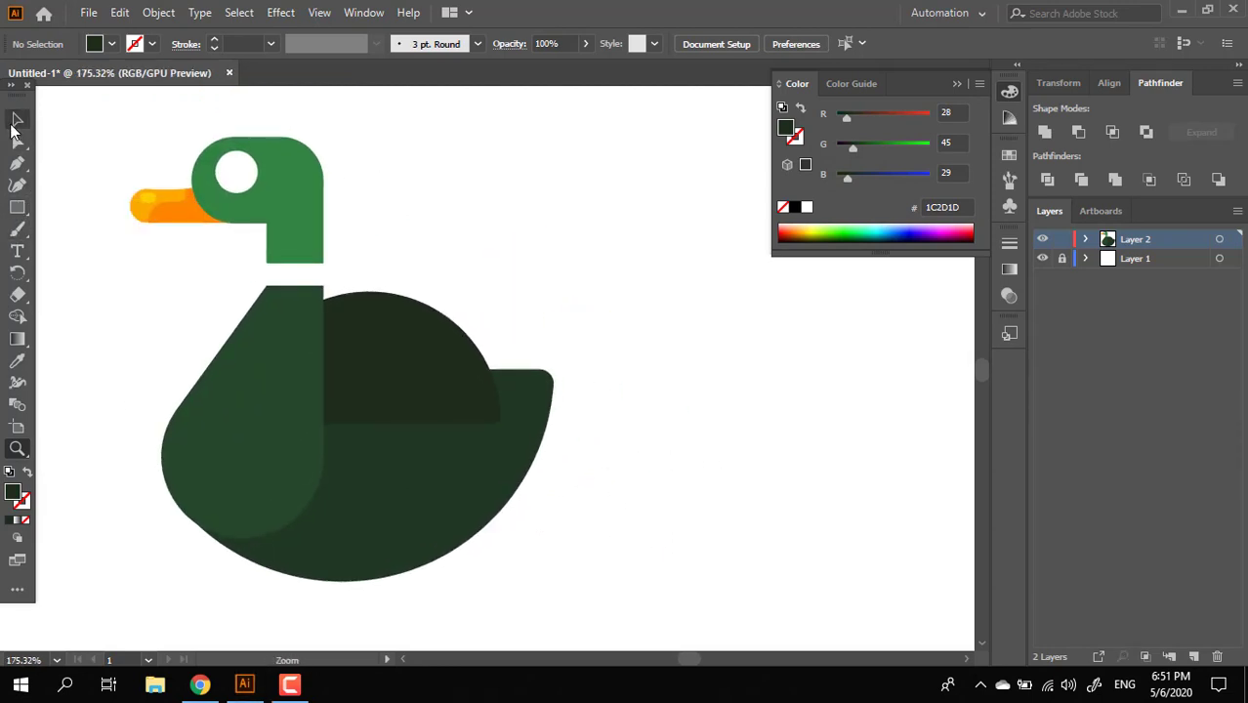
drag(497, 465, 524, 439)
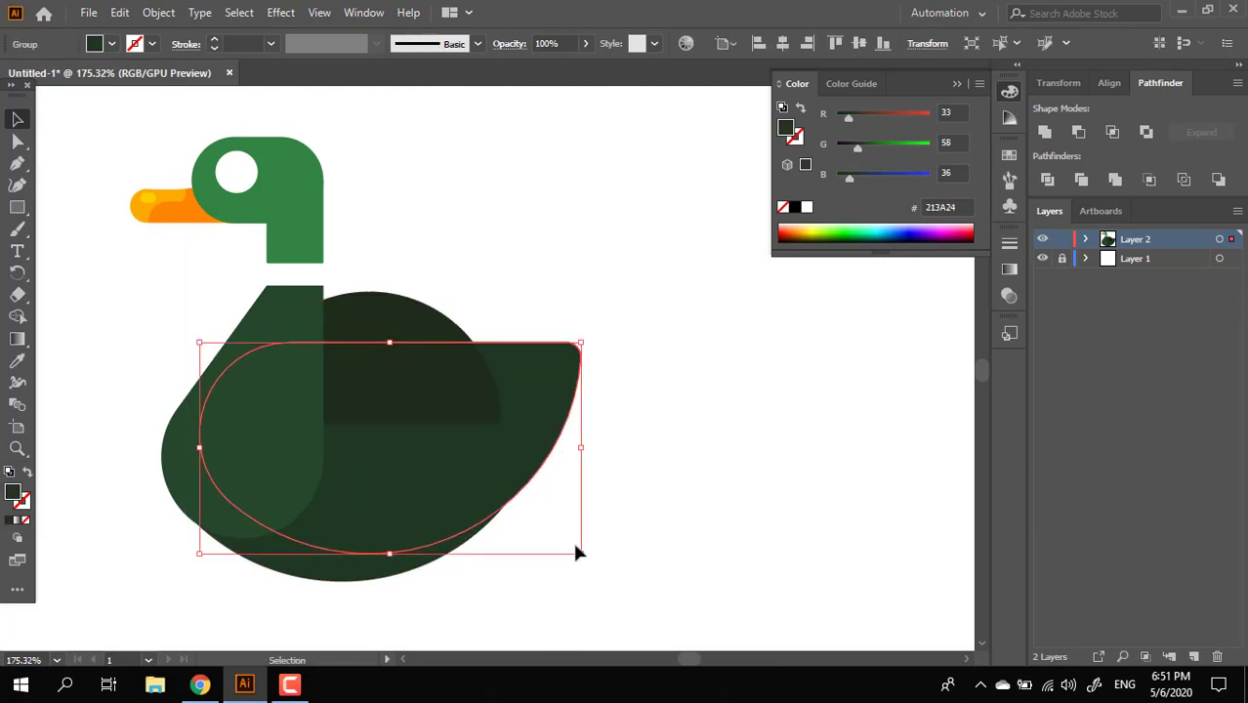
drag(577, 549, 502, 509)
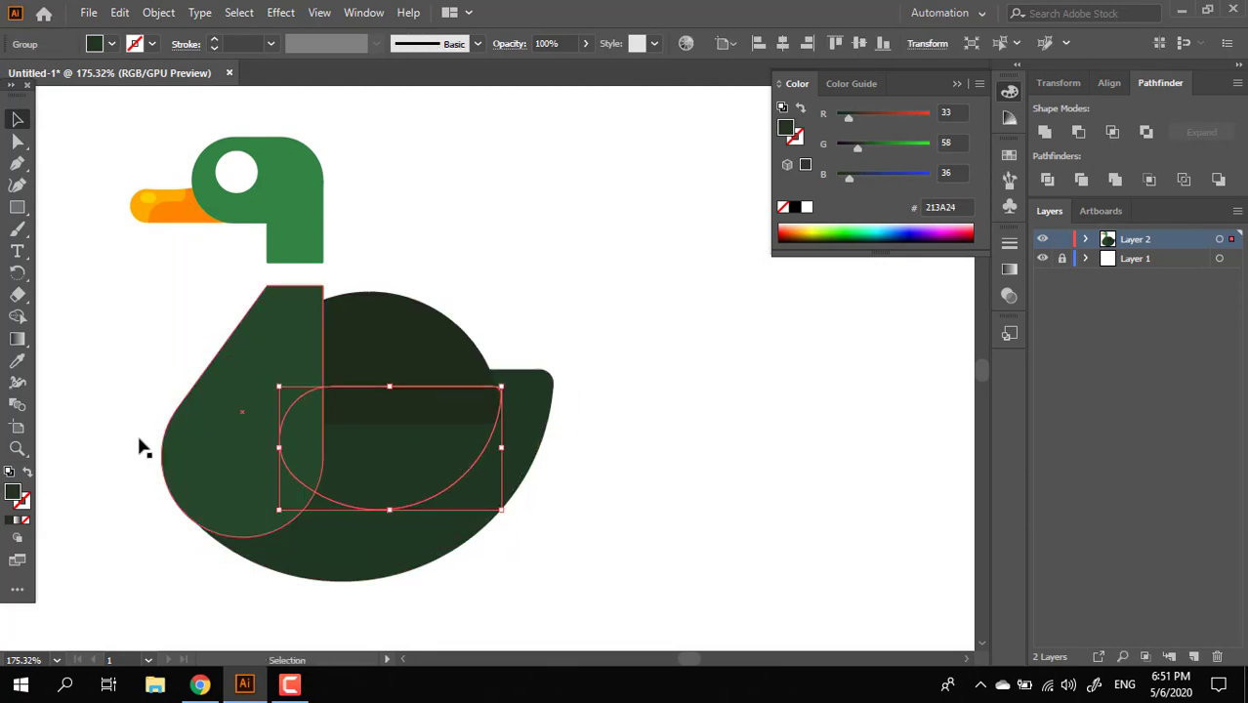
Fill the smaller body copy with near-black green 1C211D and place it to the right of the wing as a tail
double_click(12, 492)
click(415, 422)
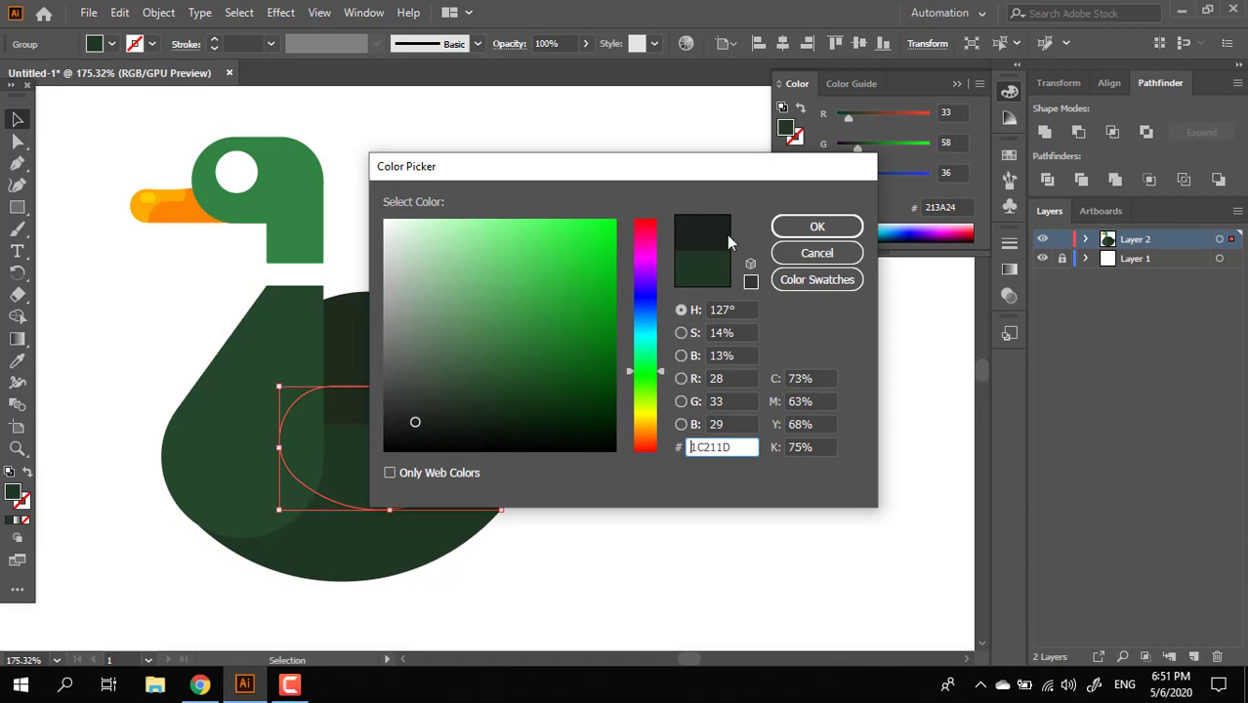
click(790, 231)
drag(414, 470, 533, 427)
click(595, 506)
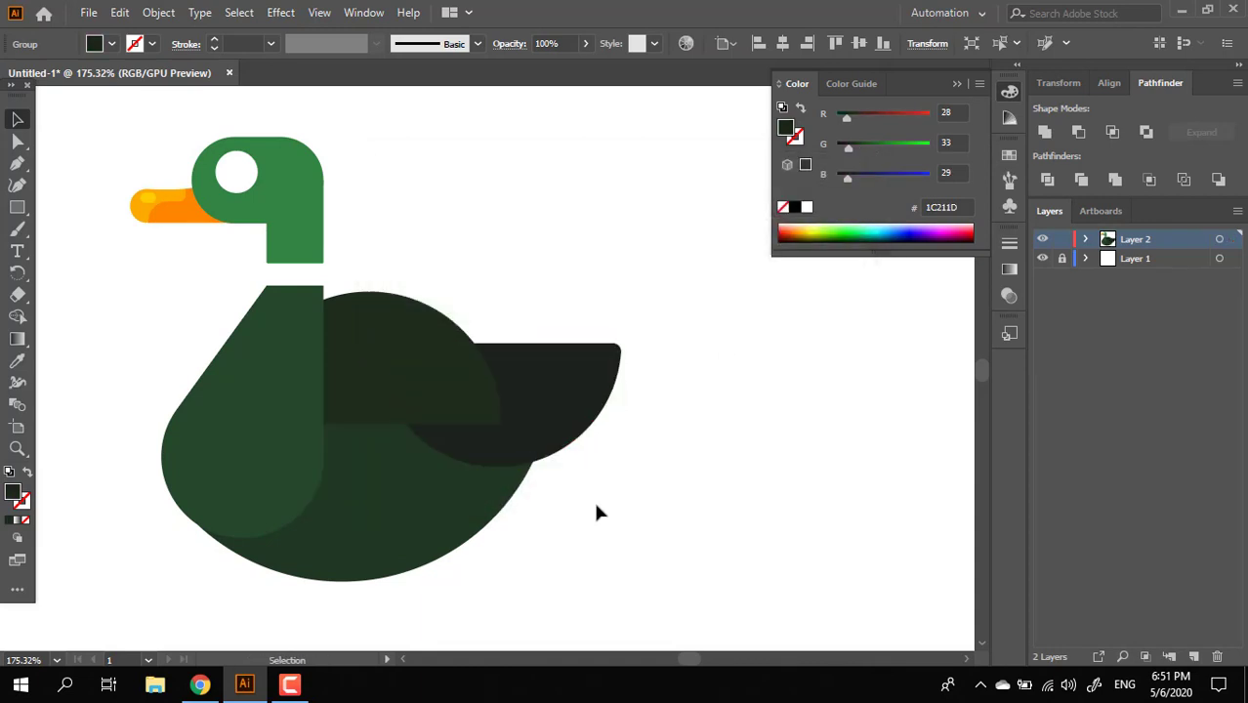
Recolour the large body with the chest's green 26472C and deselect it
key(z)
drag(520, 524, 459, 498)
drag(627, 491, 592, 390)
drag(601, 316, 584, 373)
drag(566, 450, 611, 484)
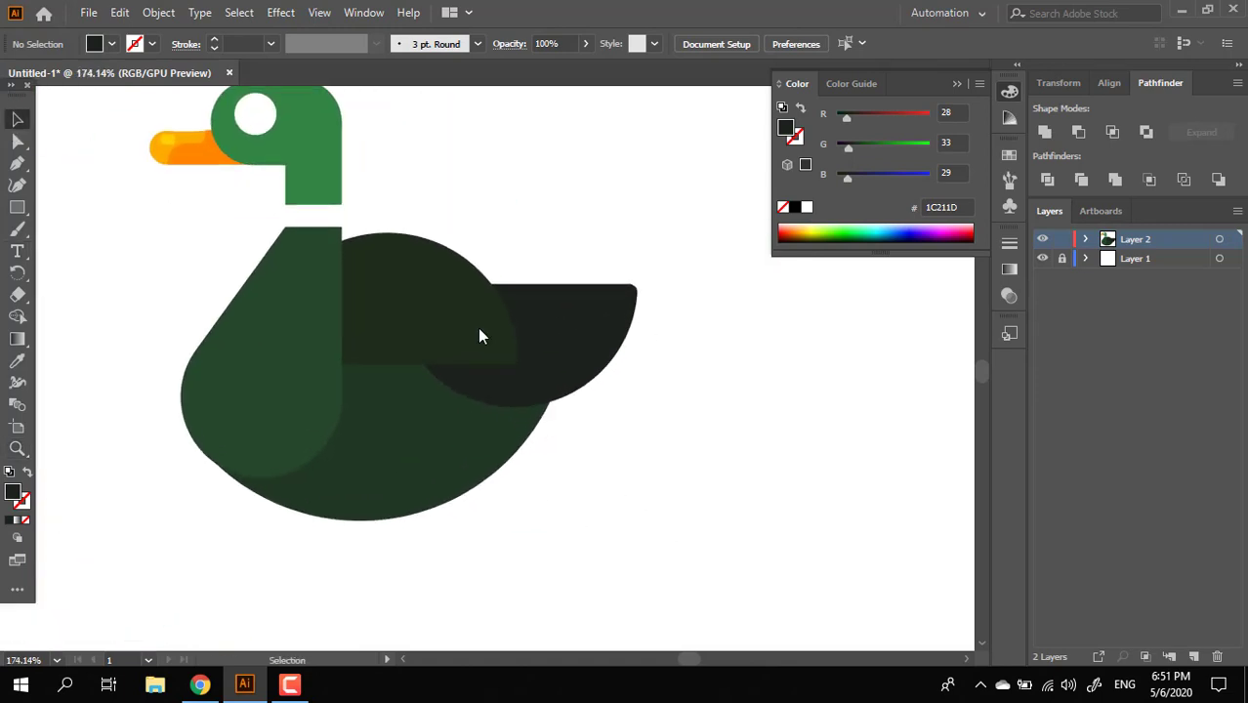
click(423, 484)
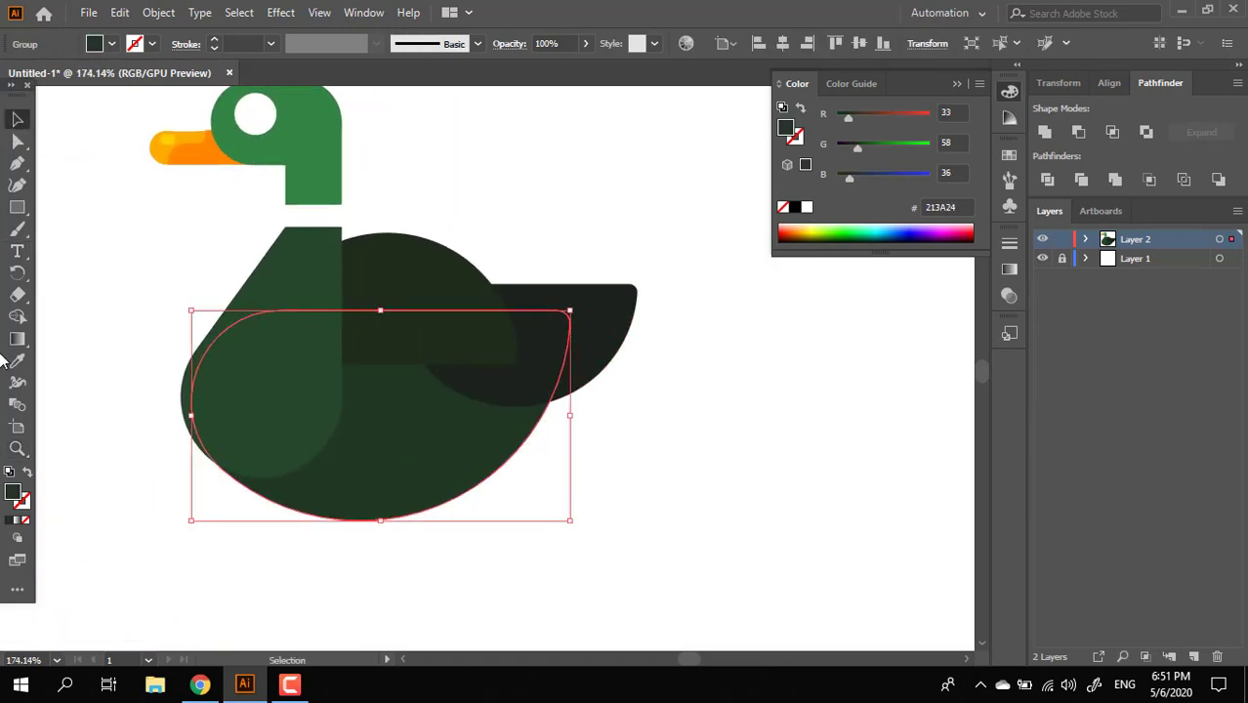
click(360, 460)
click(20, 120)
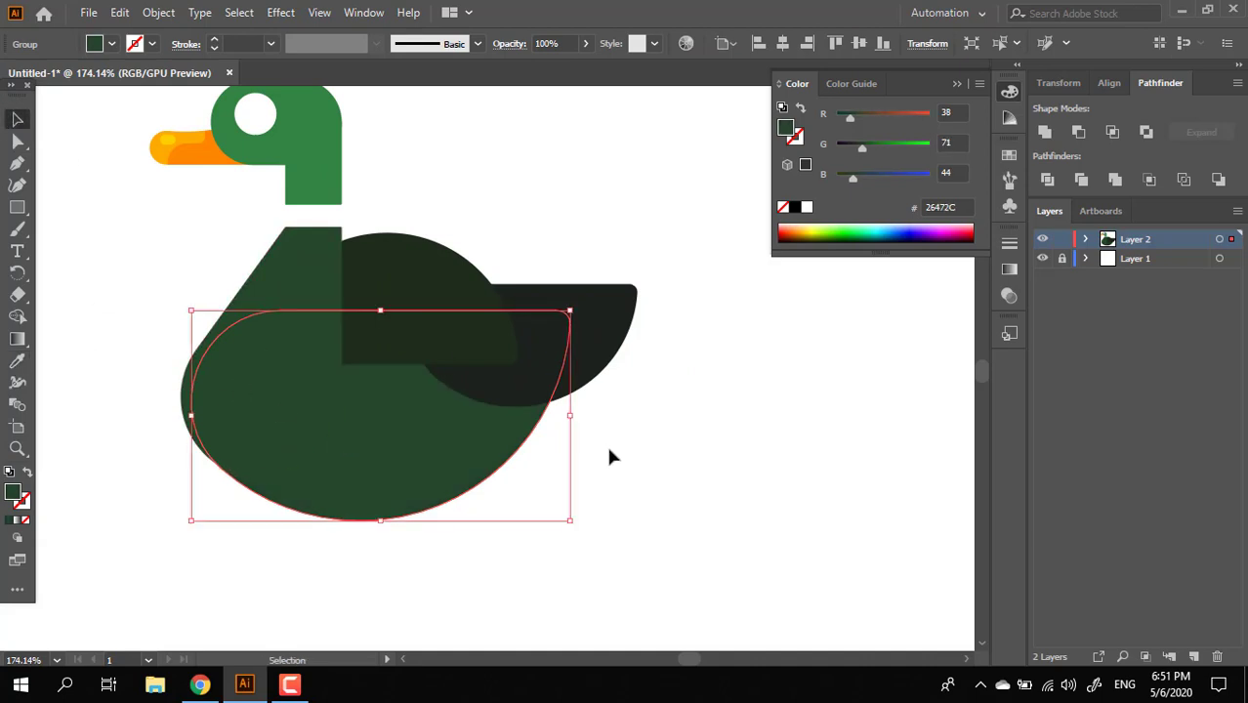
click(608, 448)
Unite the body and the chest into a single shape and deselect it
key(z)
drag(655, 463, 362, 477)
drag(434, 396, 461, 513)
click(342, 485)
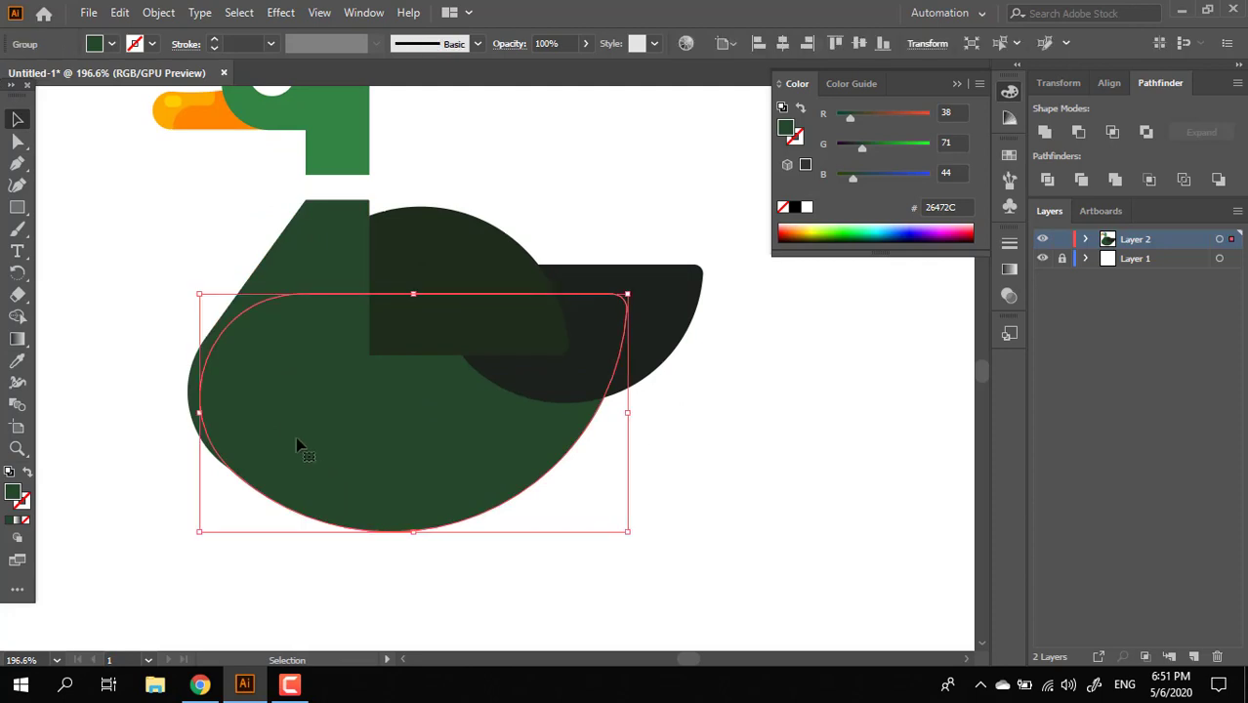
shift+click(286, 411)
click(1046, 133)
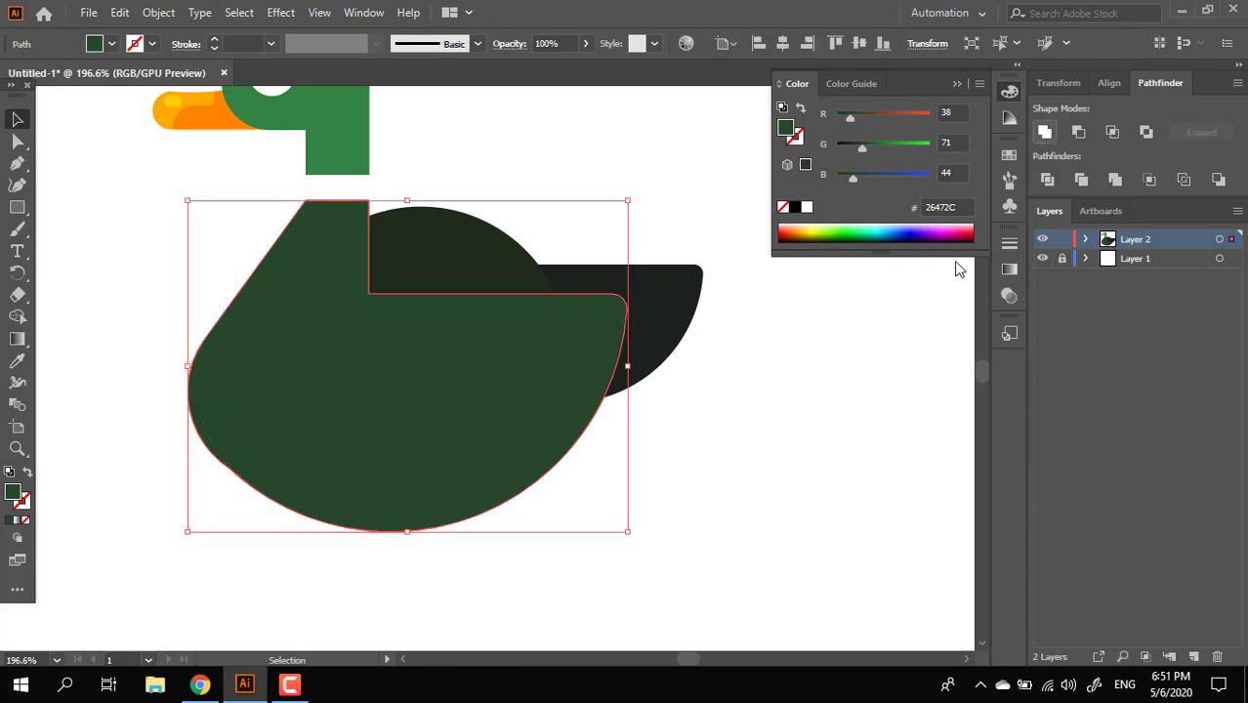
click(766, 461)
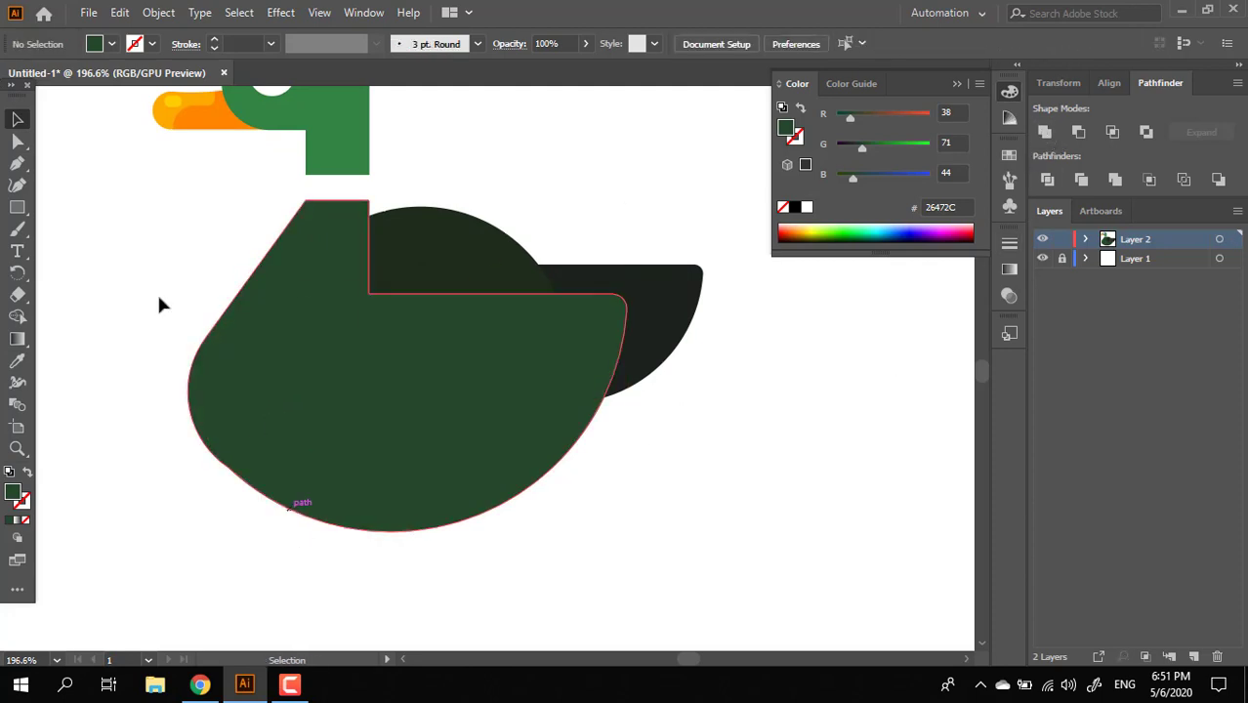
Round the inner corner where the neck meets the back to 15.71 px
click(368, 294)
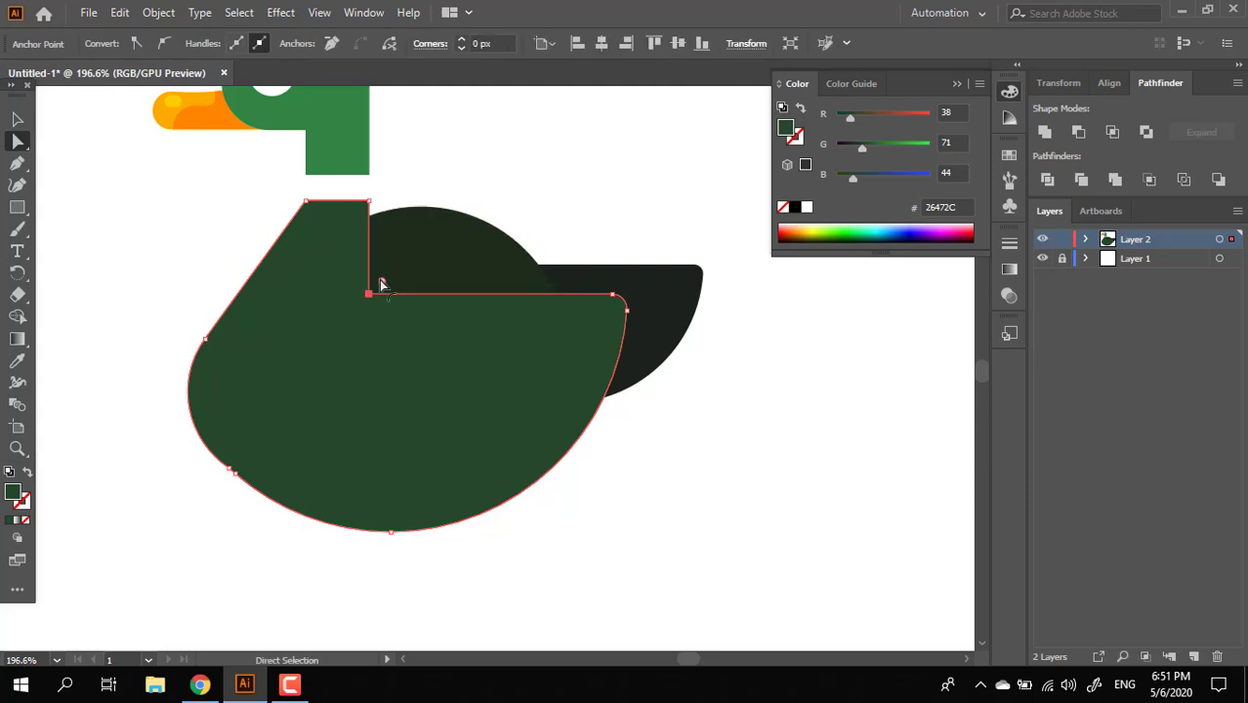
drag(419, 267, 423, 264)
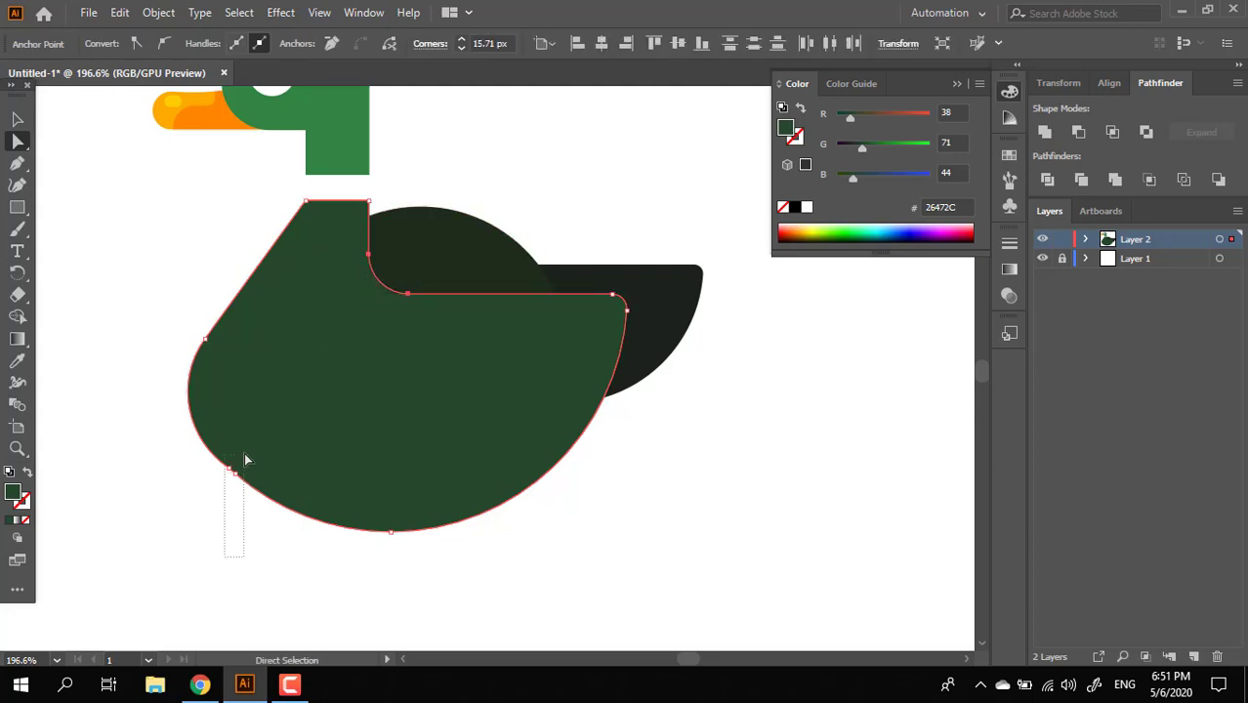
drag(244, 454, 144, 584)
click(312, 549)
Bring the wing in front of the united body and deselect it
key(z)
drag(400, 545, 555, 522)
click(403, 280)
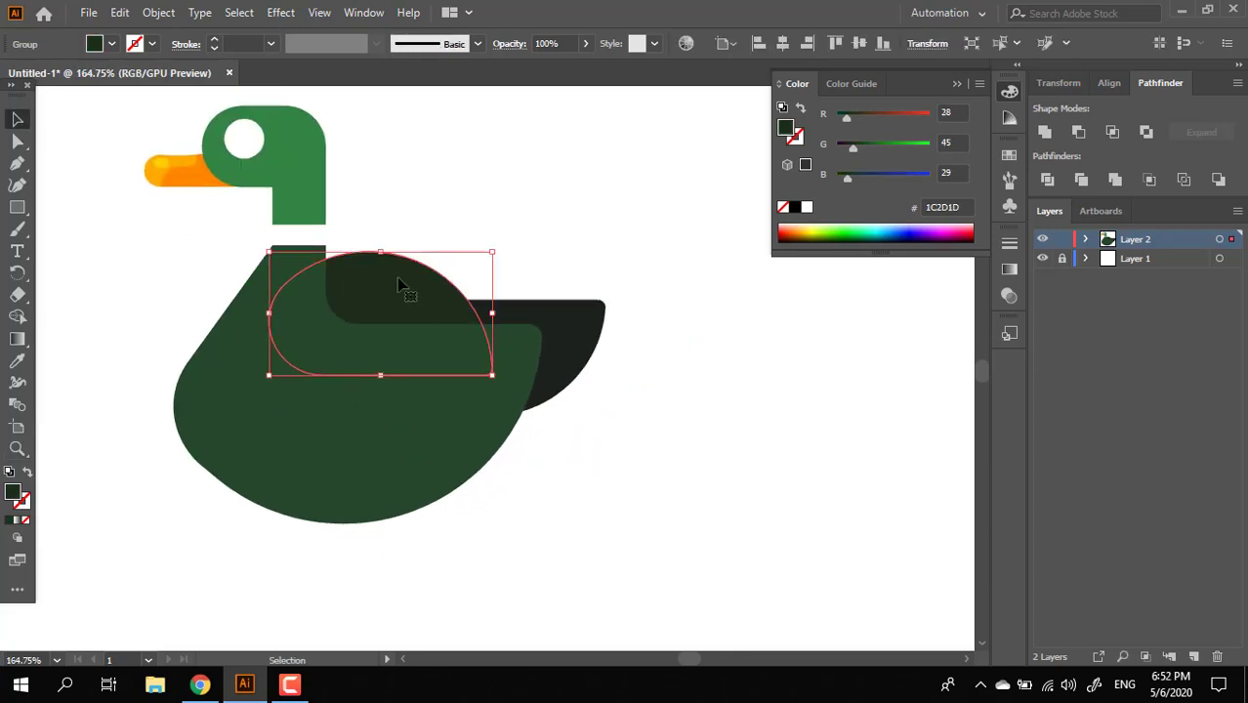
key(ctrl+shift+])
click(670, 393)
Bring the near-black tail shape forward so it sits above the body but behind the wing
click(590, 327)
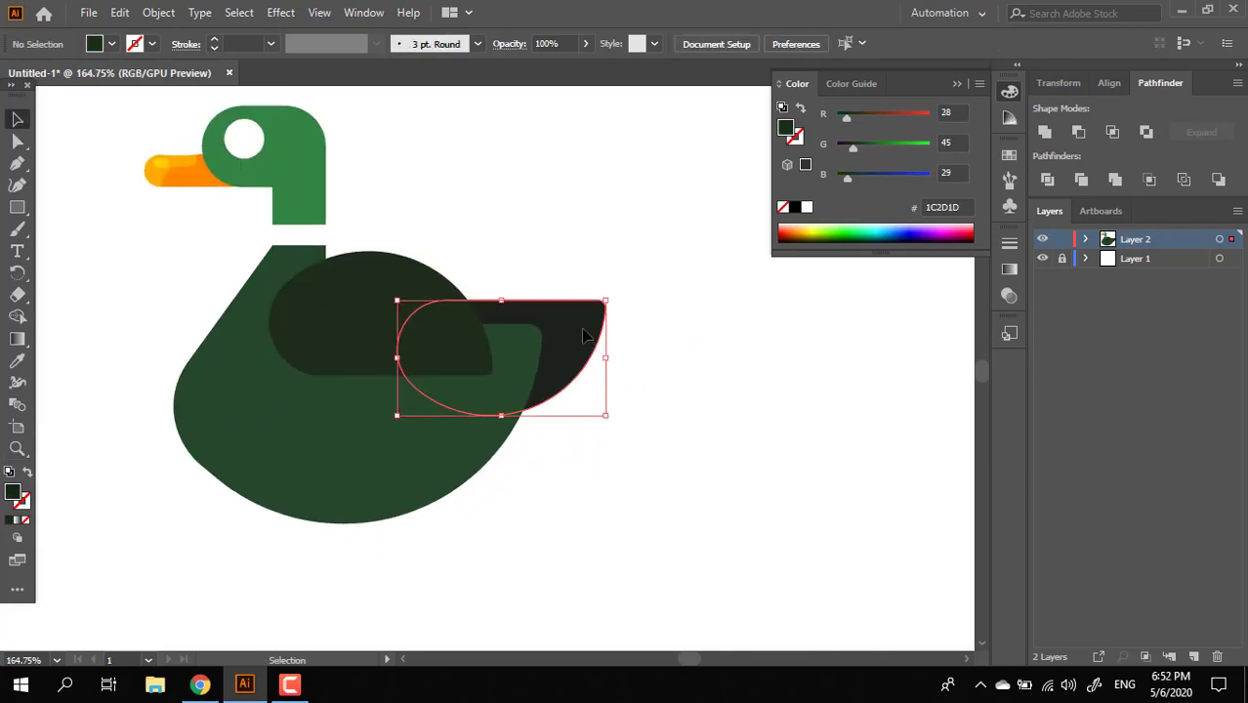
click(591, 328)
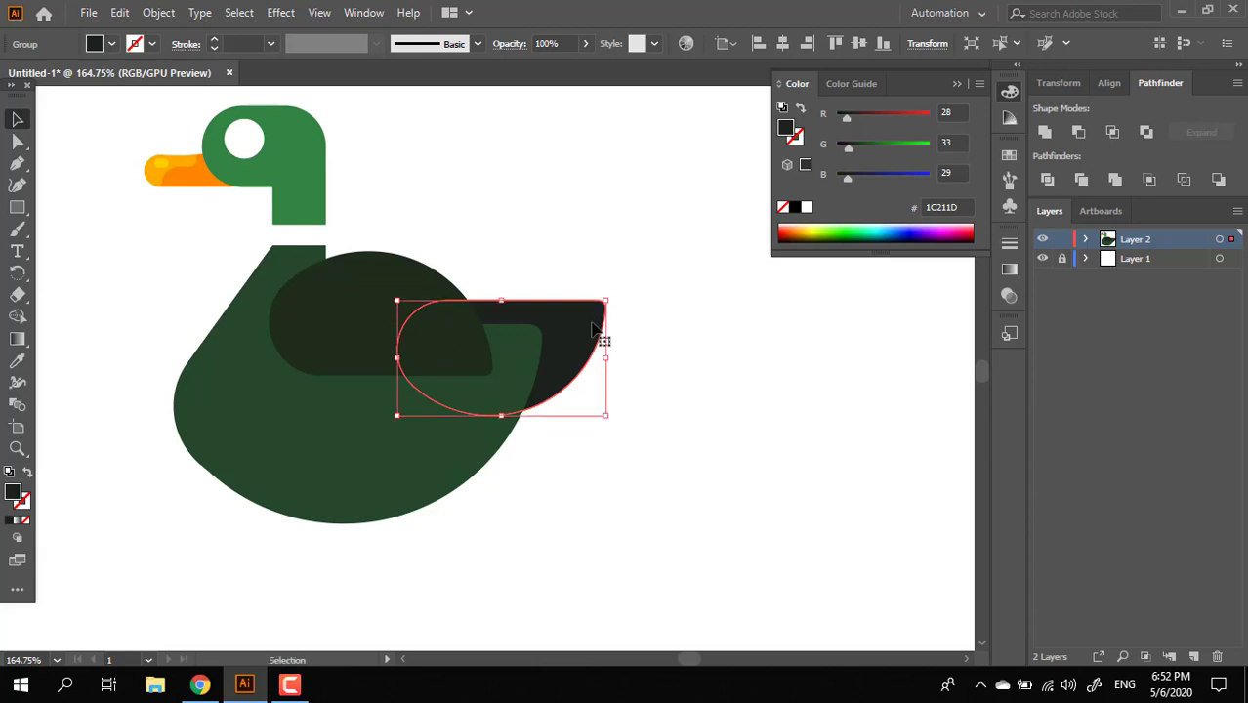
click(581, 502)
ctrl+click(591, 340)
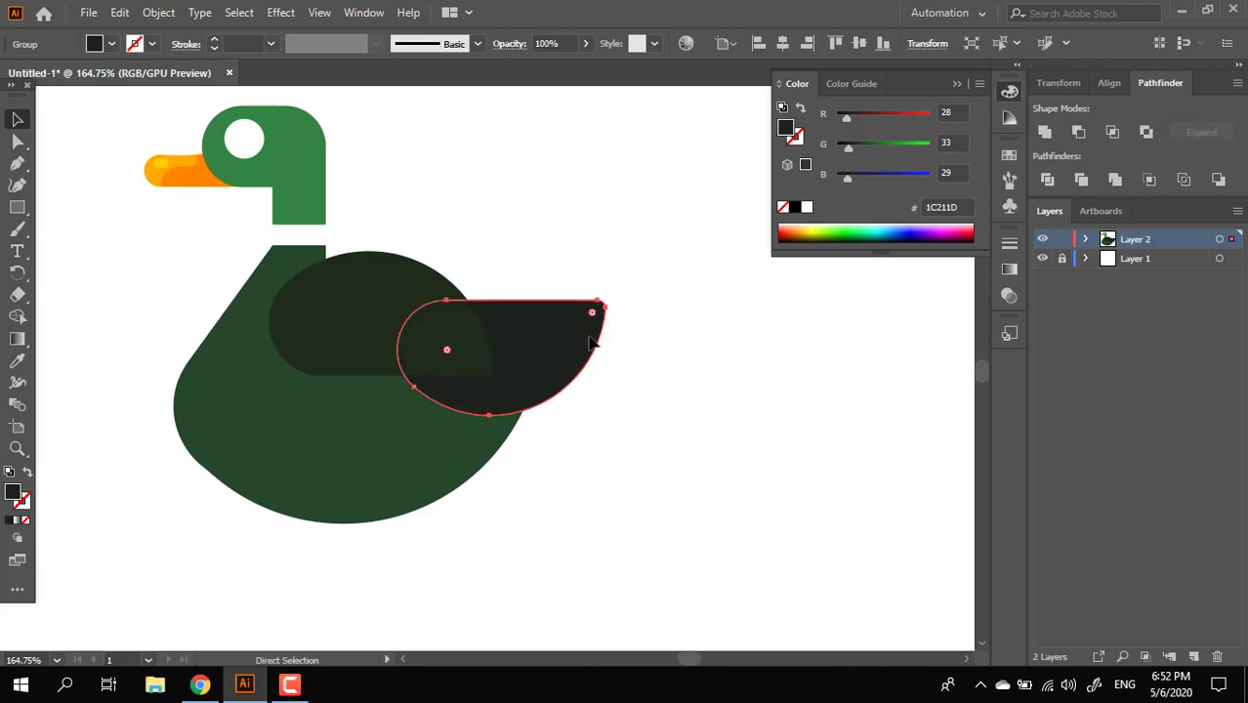
key(ctrl+])
click(720, 454)
Draw a rectangle about 65 by 36 px below the tail and fill it with 141614
key(z)
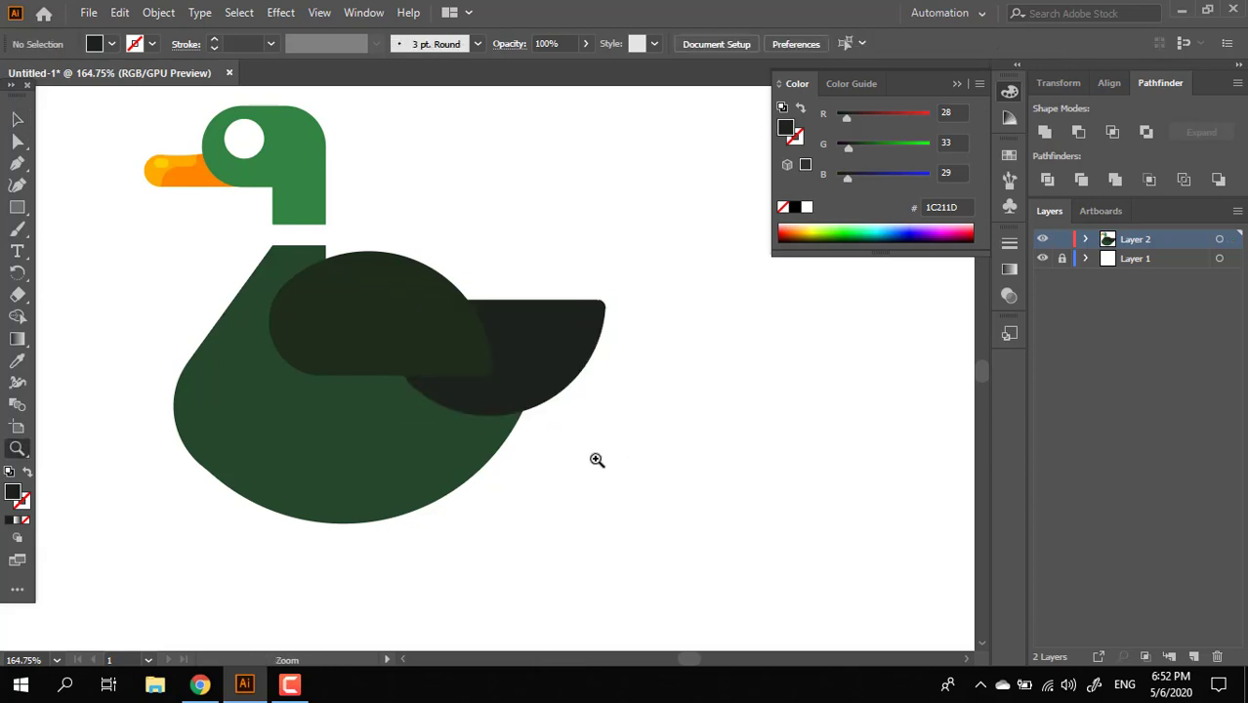
drag(649, 429, 674, 400)
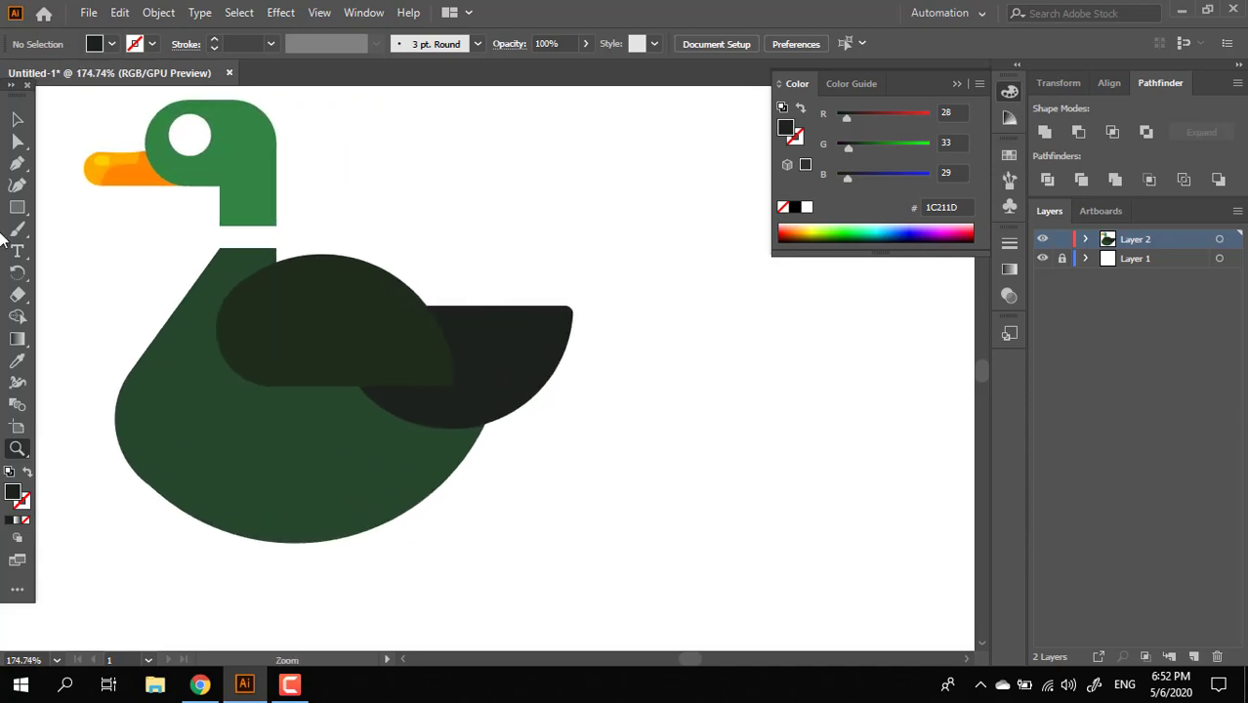
mouse_move(438, 366)
mouse_down()
mouse_move(605, 426)
mouse_move(583, 446)
mouse_up()
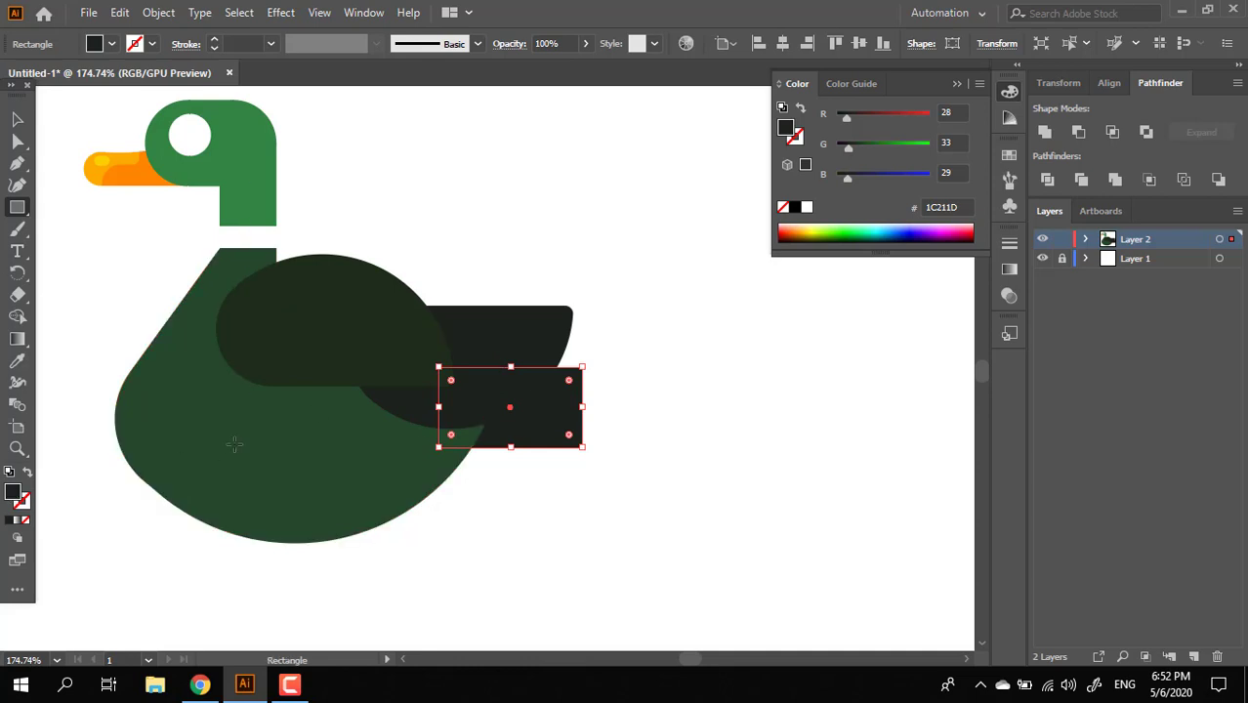
double_click(13, 498)
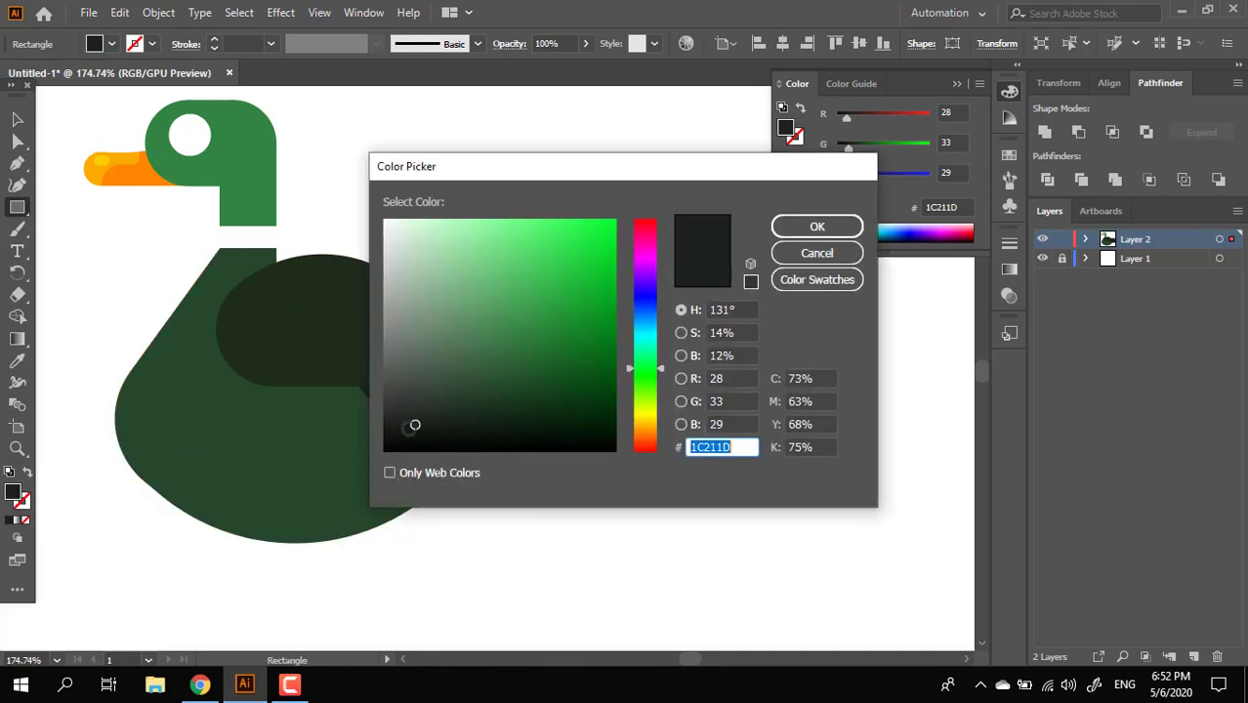
click(408, 431)
key(Return)
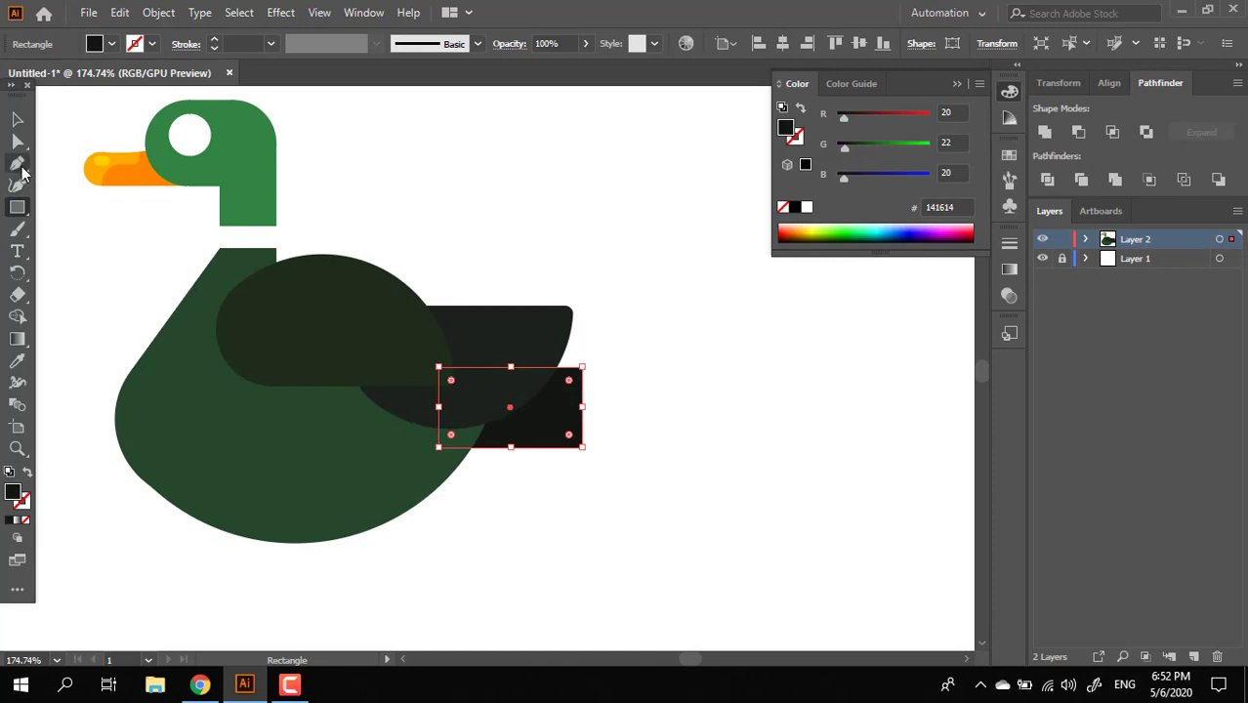
Round the black rectangle's upper-right corner into a large quarter-circle curve and deselect it
click(17, 142)
drag(575, 389, 524, 454)
click(625, 469)
Shift the rounded black piece left under the tail, bring it in front of the body and deselect it
key(z)
drag(689, 446, 497, 503)
drag(498, 479, 714, 518)
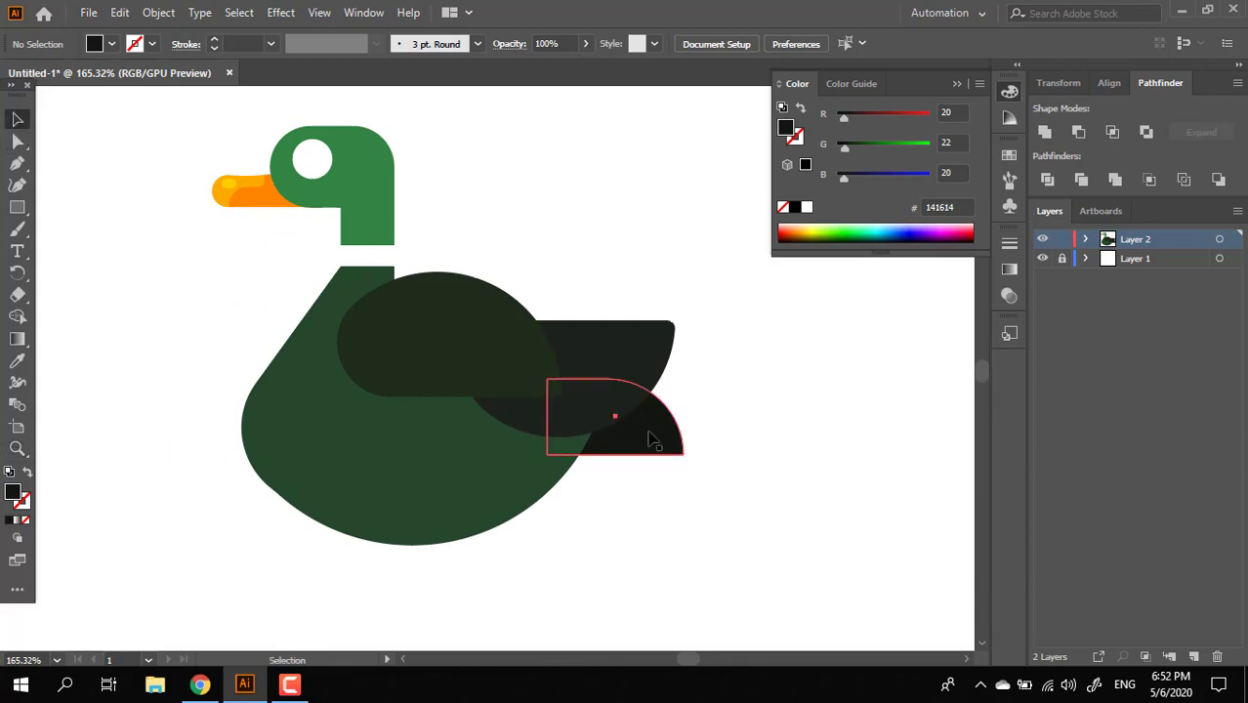
drag(653, 440, 616, 428)
key(a)
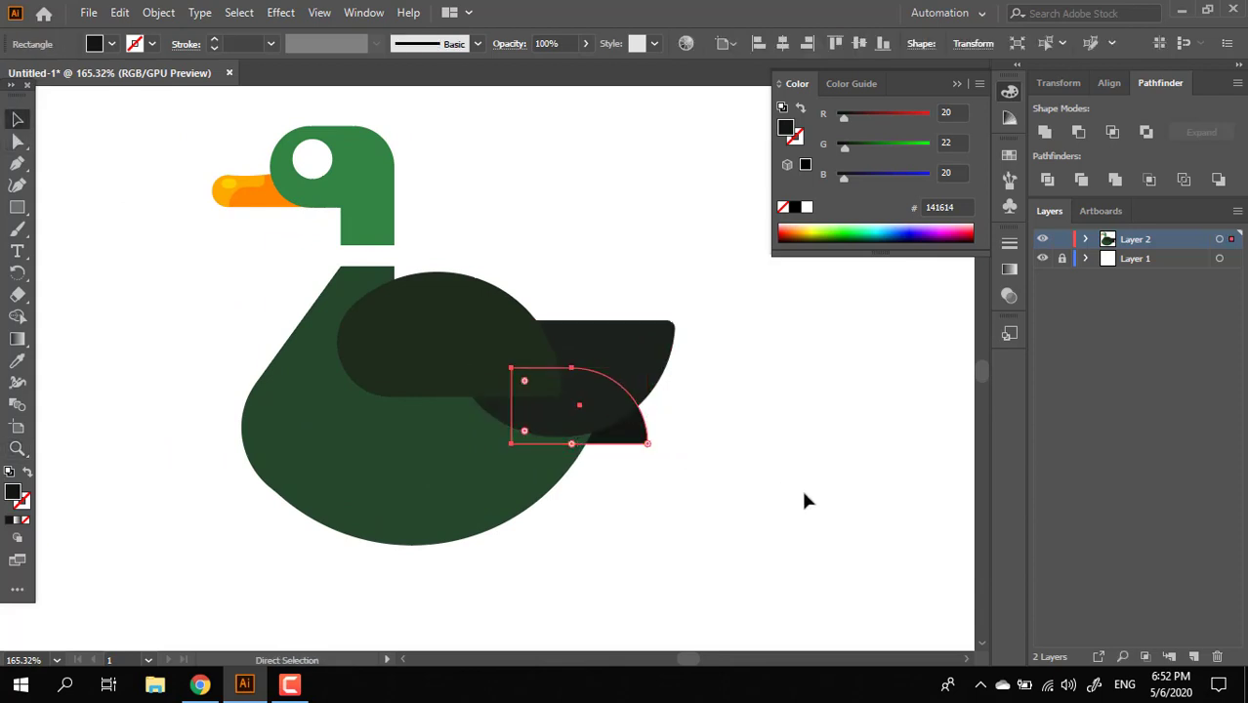
key(v)
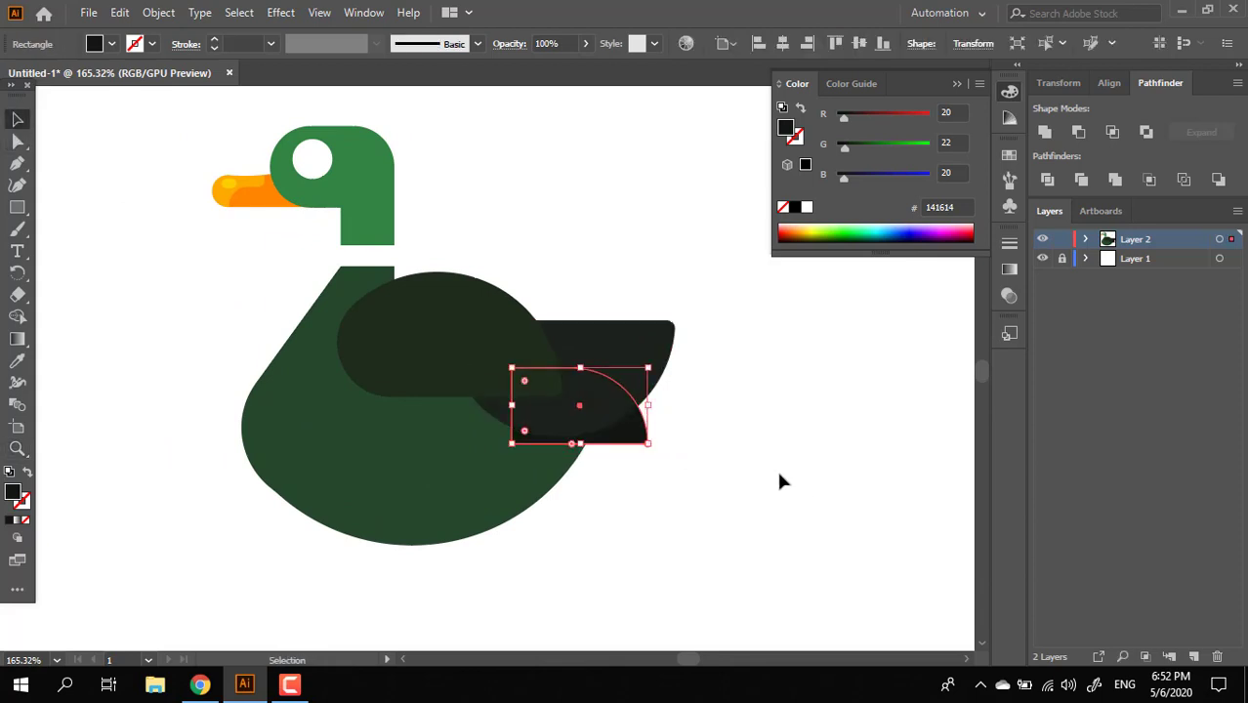
click(779, 474)
Send the rounded black piece back behind the green body and deselect it
key(z)
drag(715, 474, 750, 498)
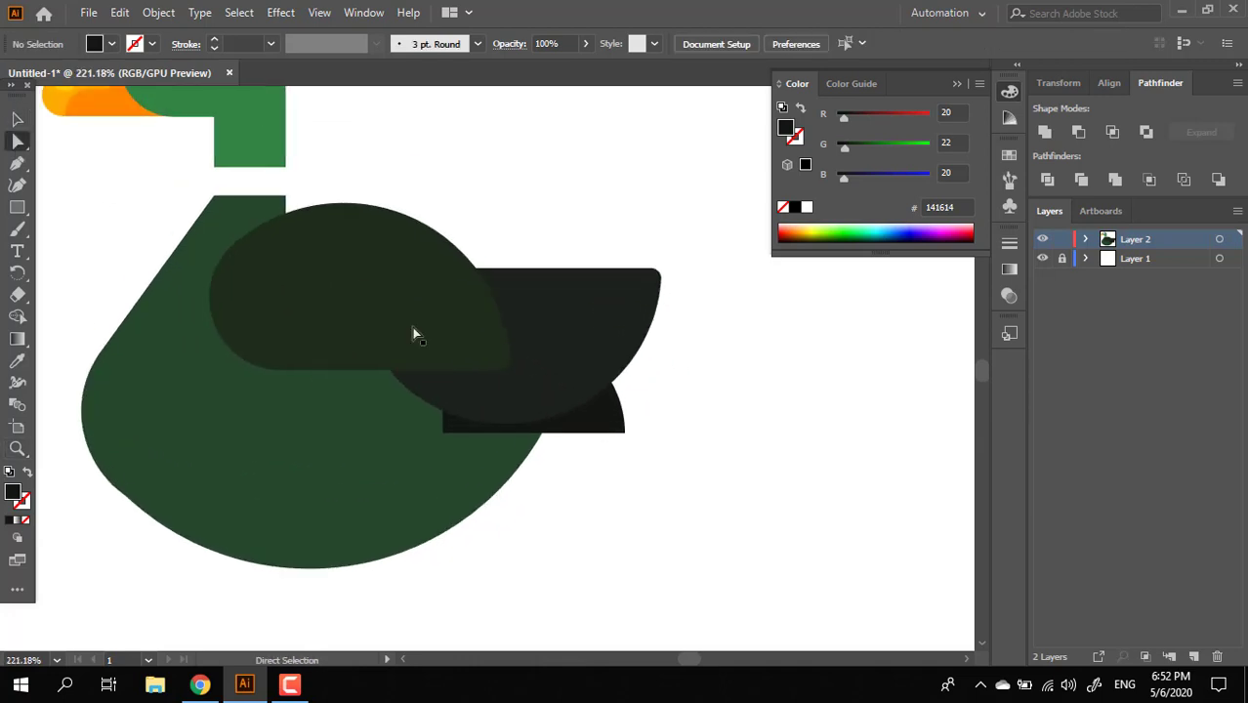
click(615, 431)
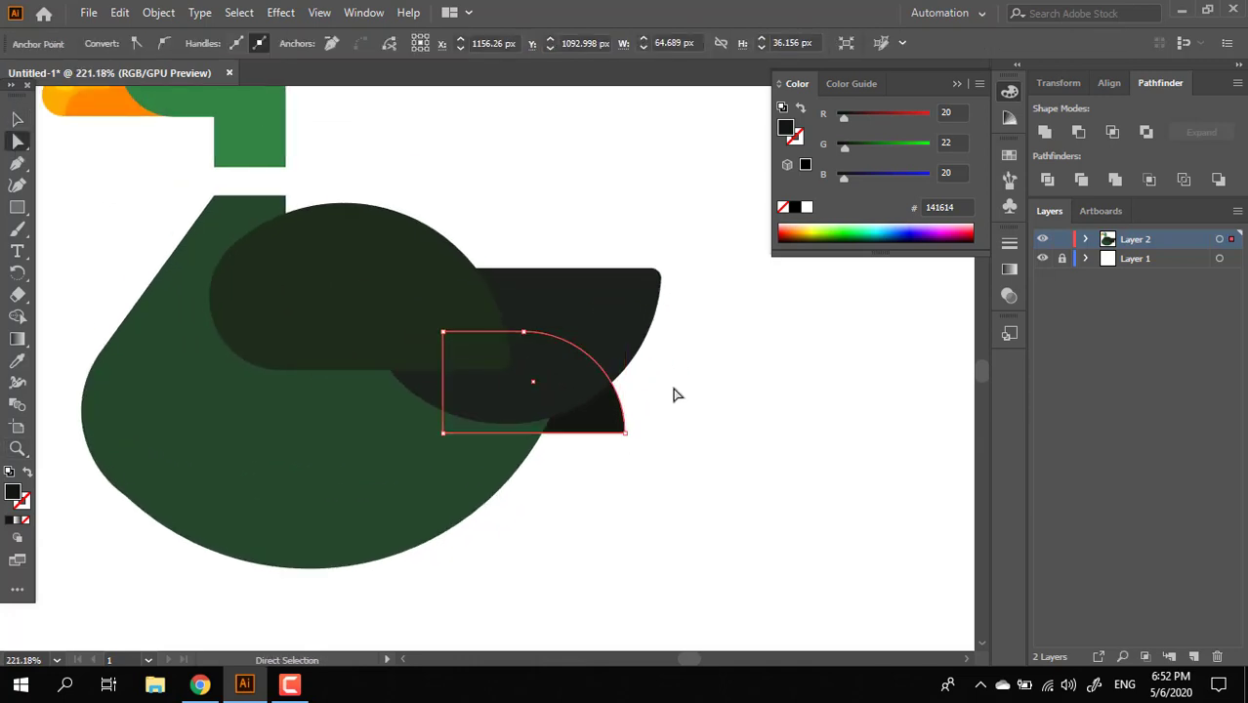
click(733, 427)
Move the rounded black piece right and the upper tail shape left so both stick out behind the body
mouse_move(602, 411)
mouse_down()
mouse_move(705, 410)
mouse_move(626, 414)
mouse_up()
click(18, 118)
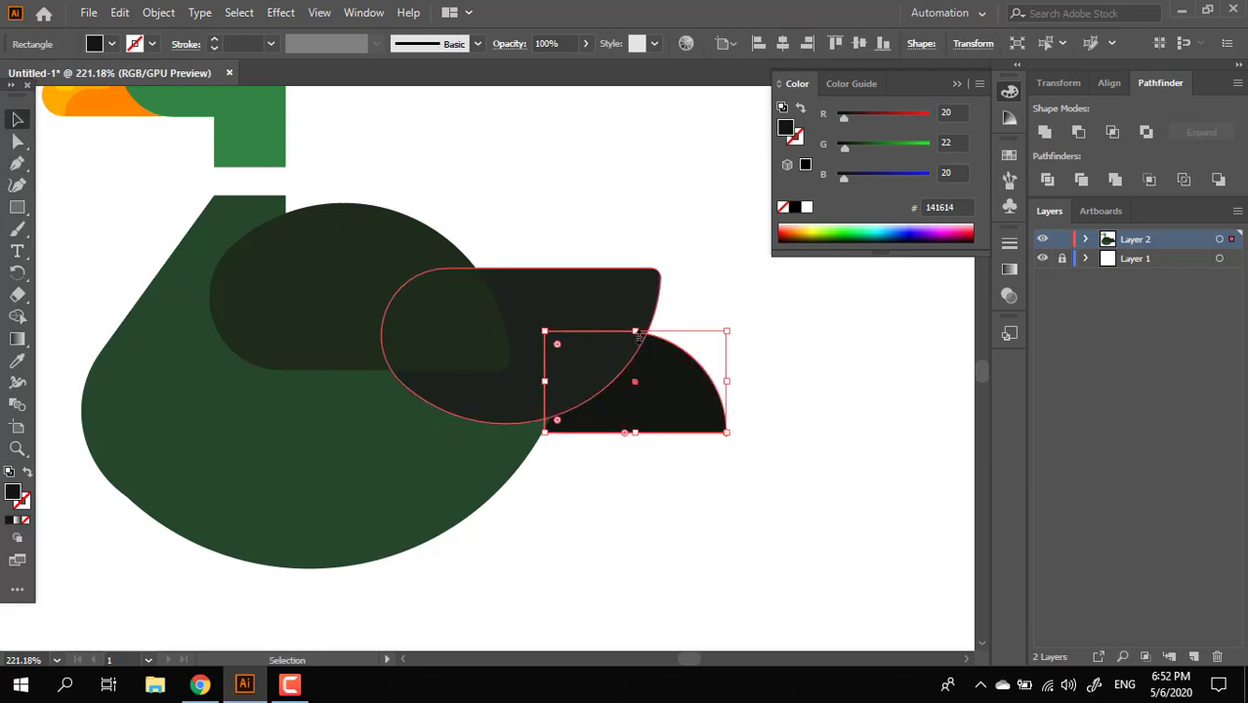
drag(603, 329, 537, 330)
drag(672, 406, 641, 405)
click(698, 489)
drag(410, 450, 381, 459)
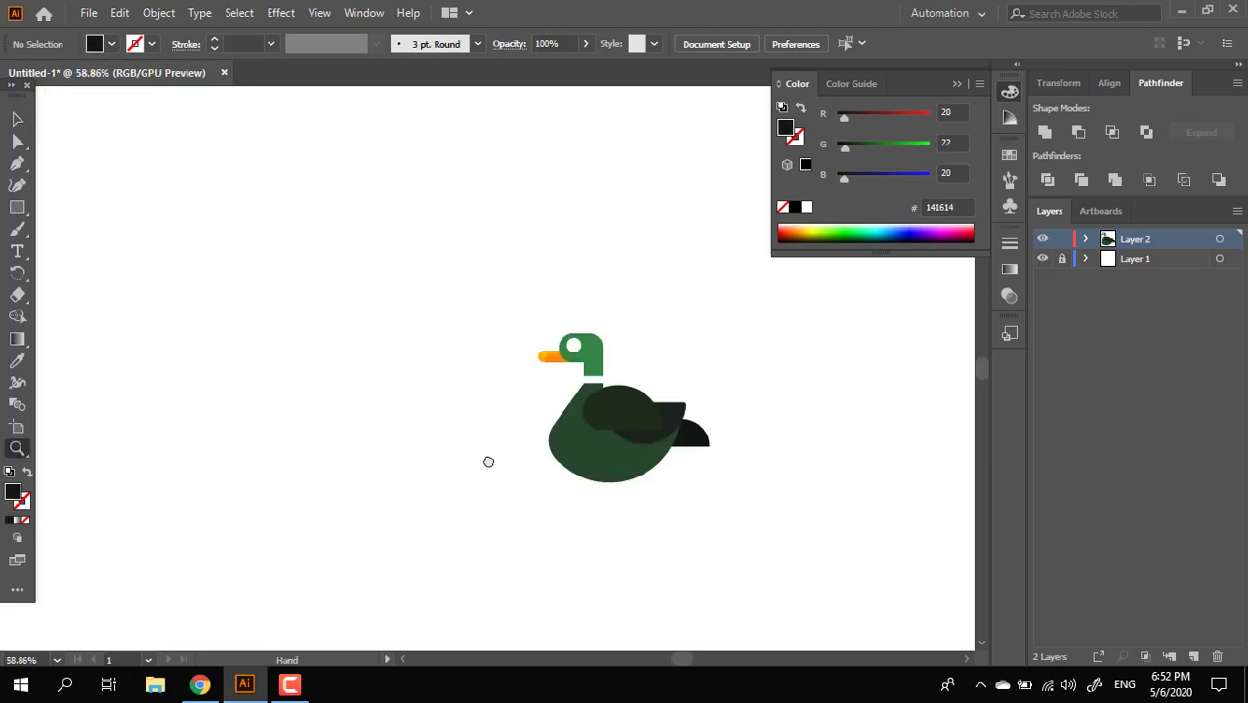
Draw a small upright rectangle for the leg, overlapping the lower edge of the duck's green body
drag(624, 467, 467, 434)
drag(466, 434, 638, 494)
drag(537, 463, 577, 536)
drag(635, 501, 696, 510)
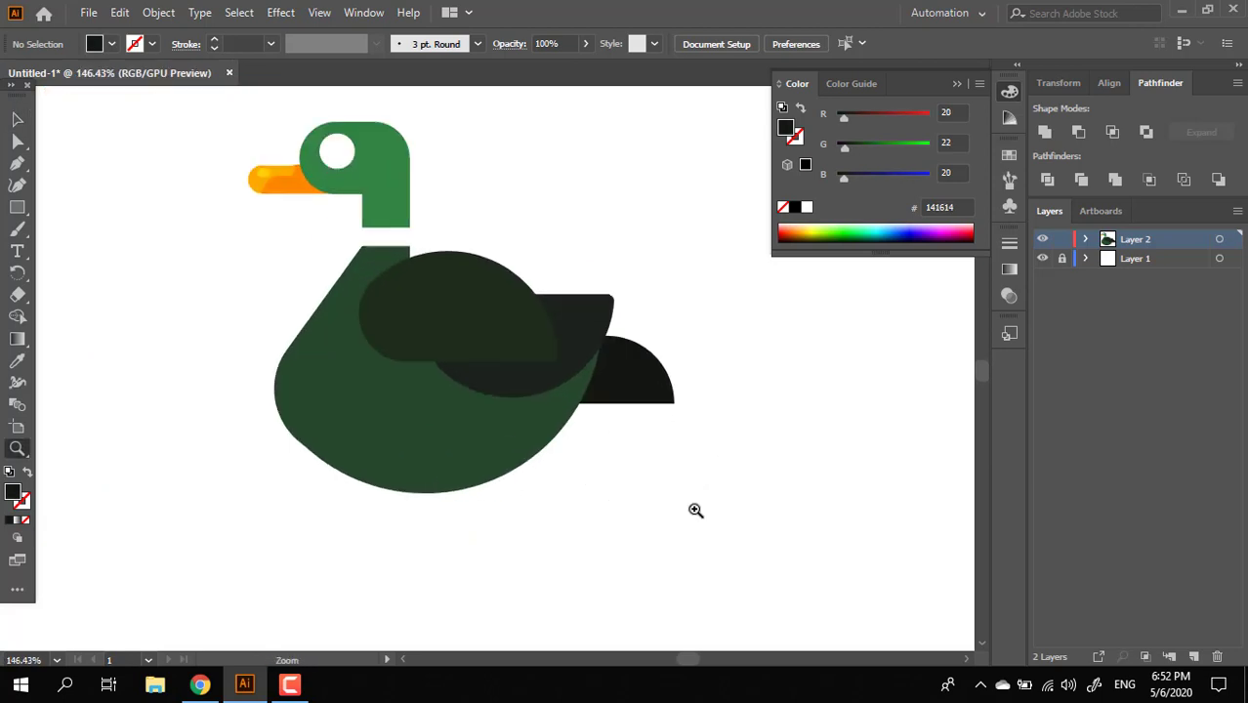
drag(450, 471, 509, 403)
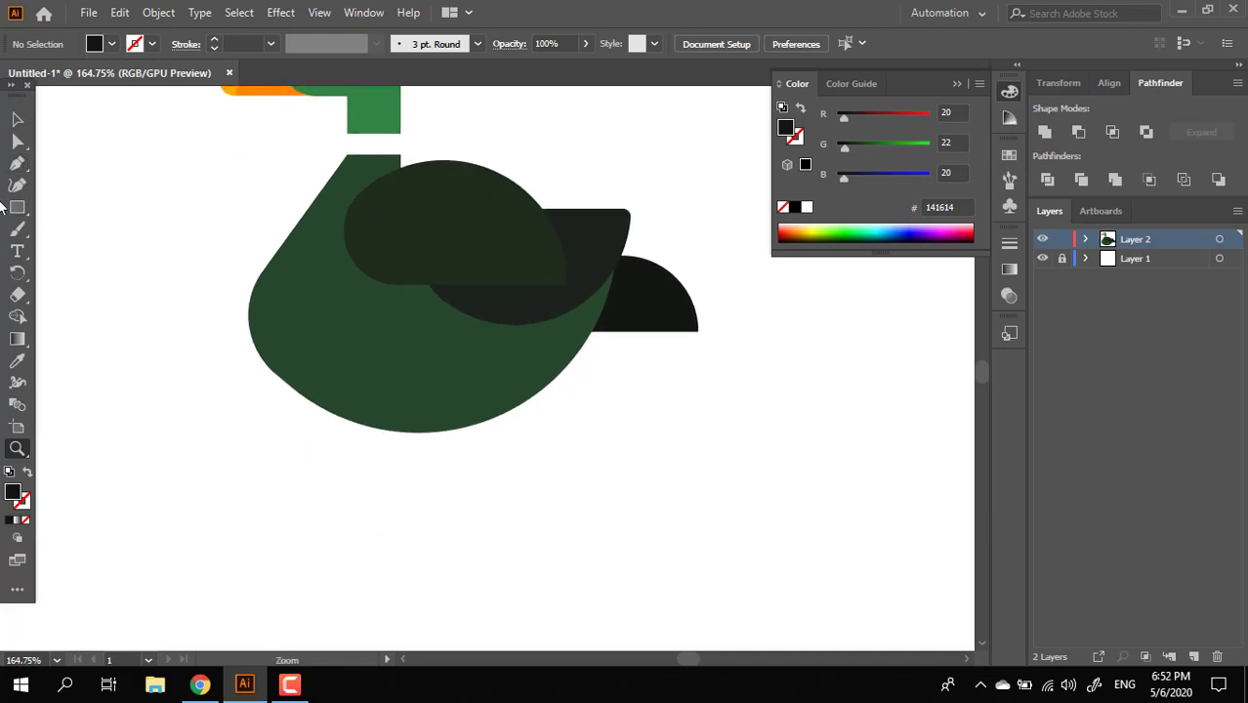
key(m)
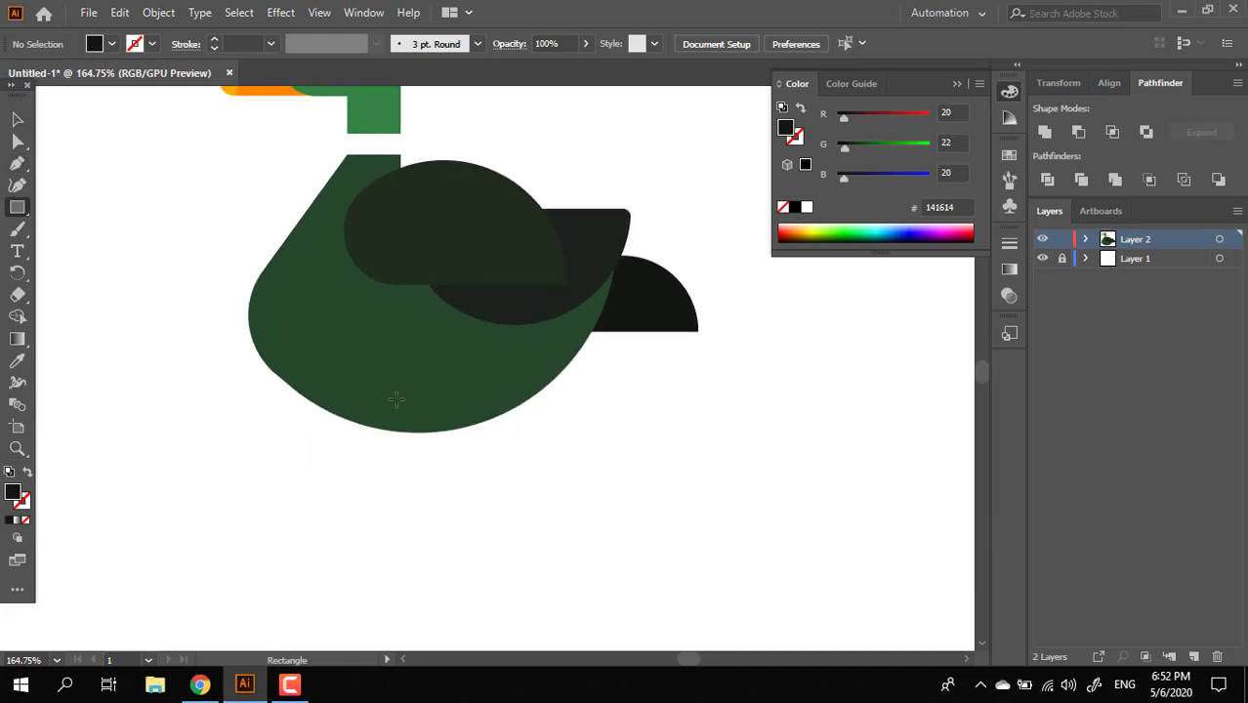
drag(396, 398, 440, 474)
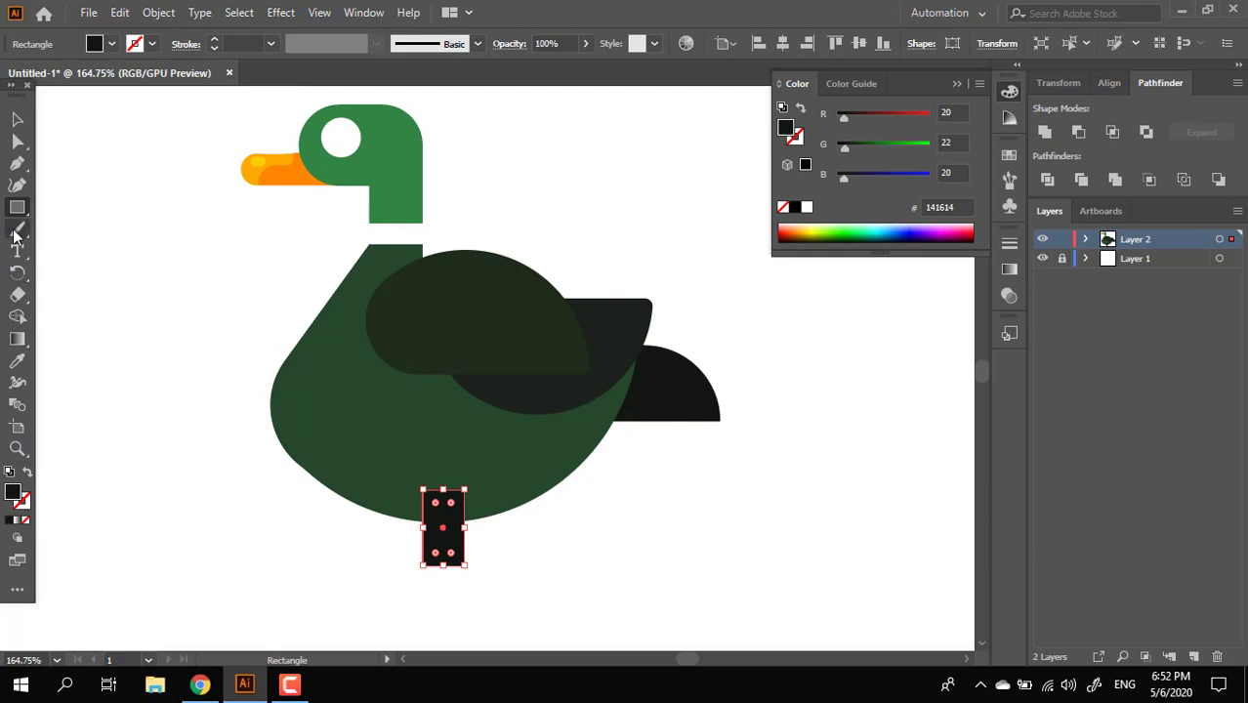
Fill the leg rectangle with the beak's light orange (FFAA00) and narrow it symmetrically about its centre
click(18, 362)
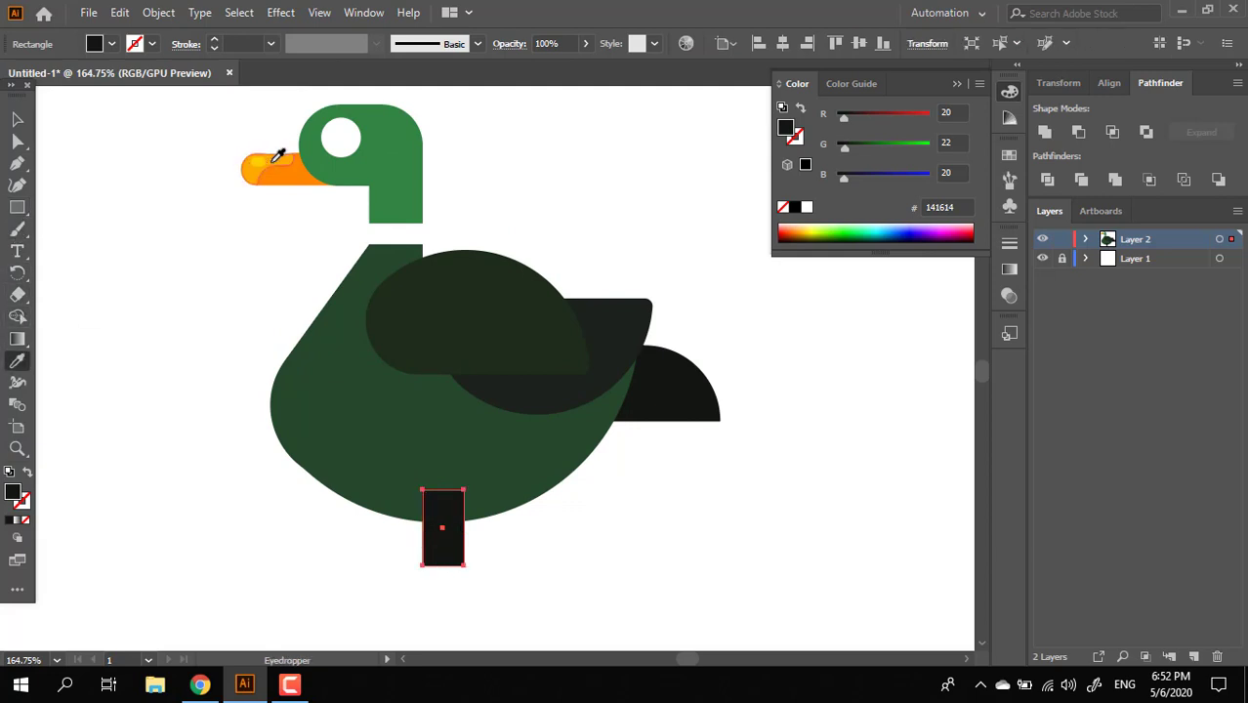
click(273, 161)
drag(384, 375, 356, 256)
key(z)
drag(438, 358, 557, 424)
click(18, 119)
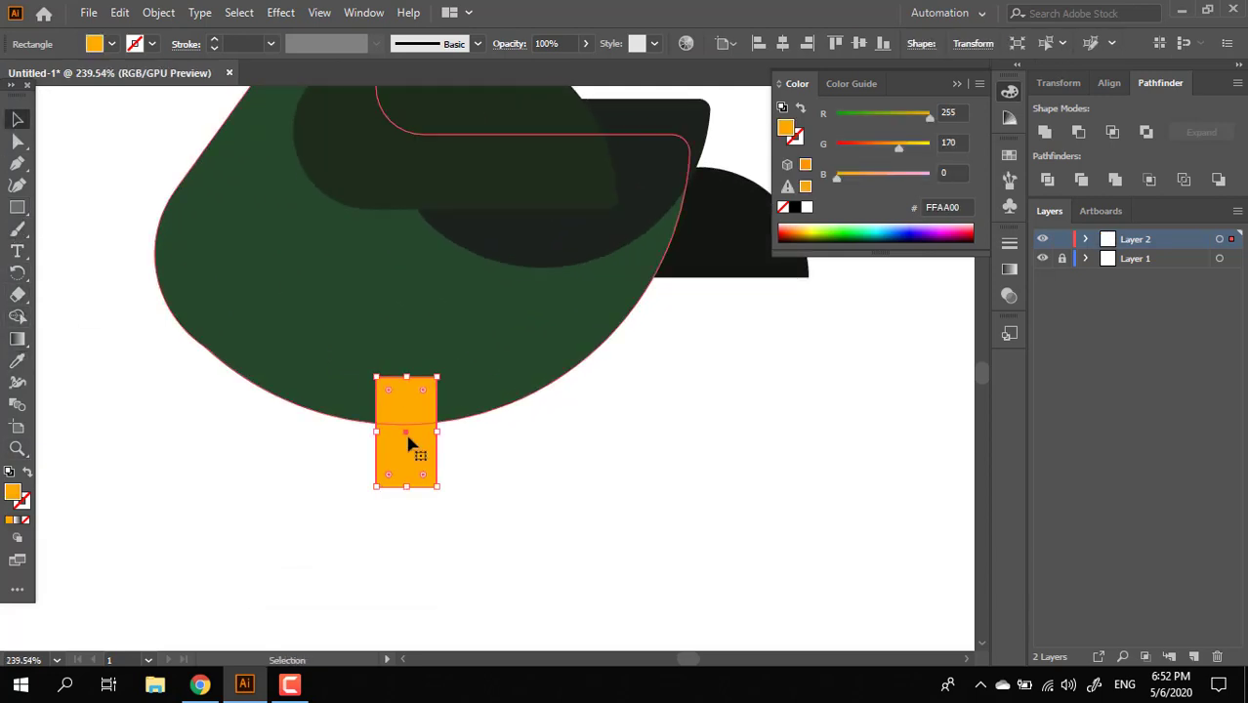
drag(439, 433, 427, 432)
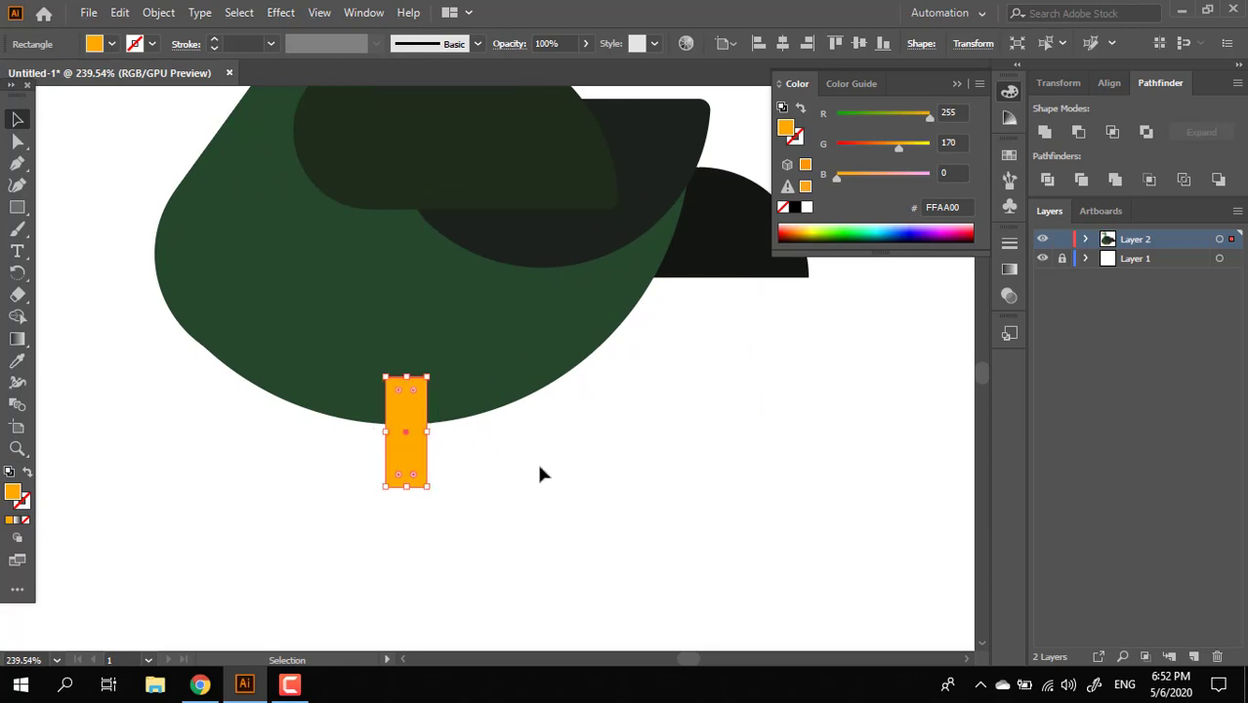
Send the orange leg rectangle behind the green body and deselect it
key(ctrl+shift+bracketleft)
click(766, 486)
key(z)
drag(766, 485, 574, 521)
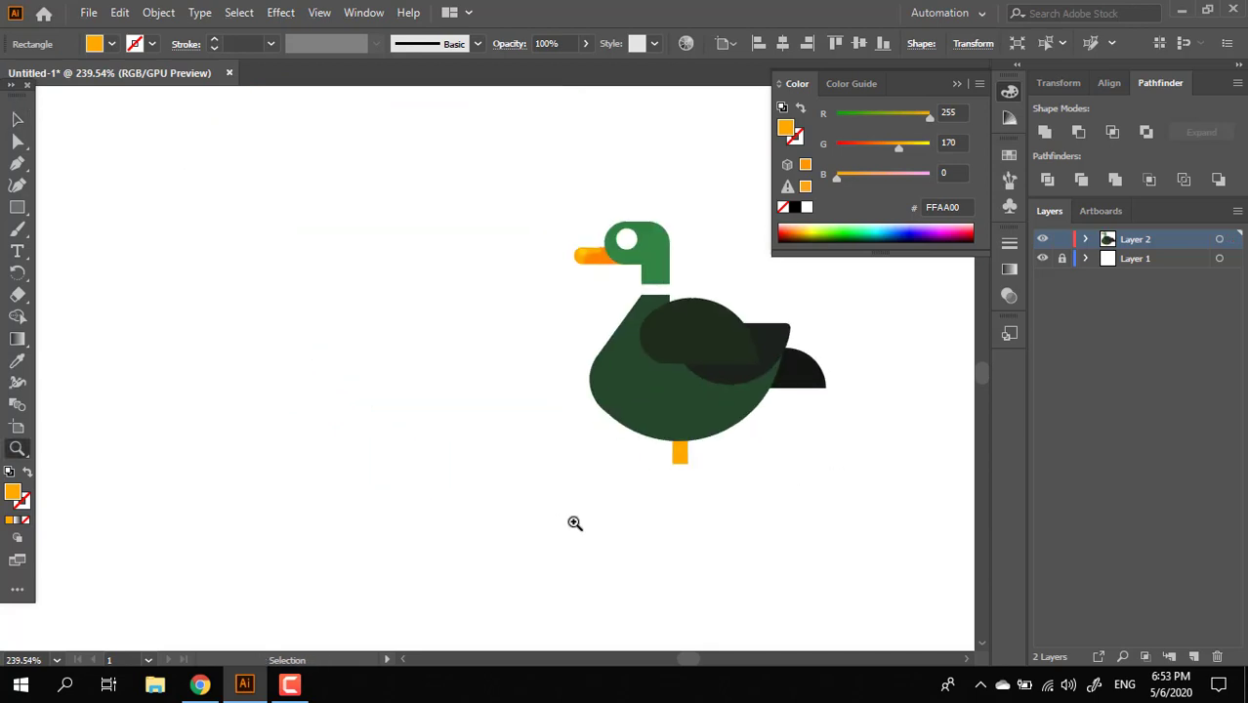
Narrow the leg rectangle a little more about its centre and deselect it
drag(713, 498, 661, 567)
drag(597, 538, 704, 504)
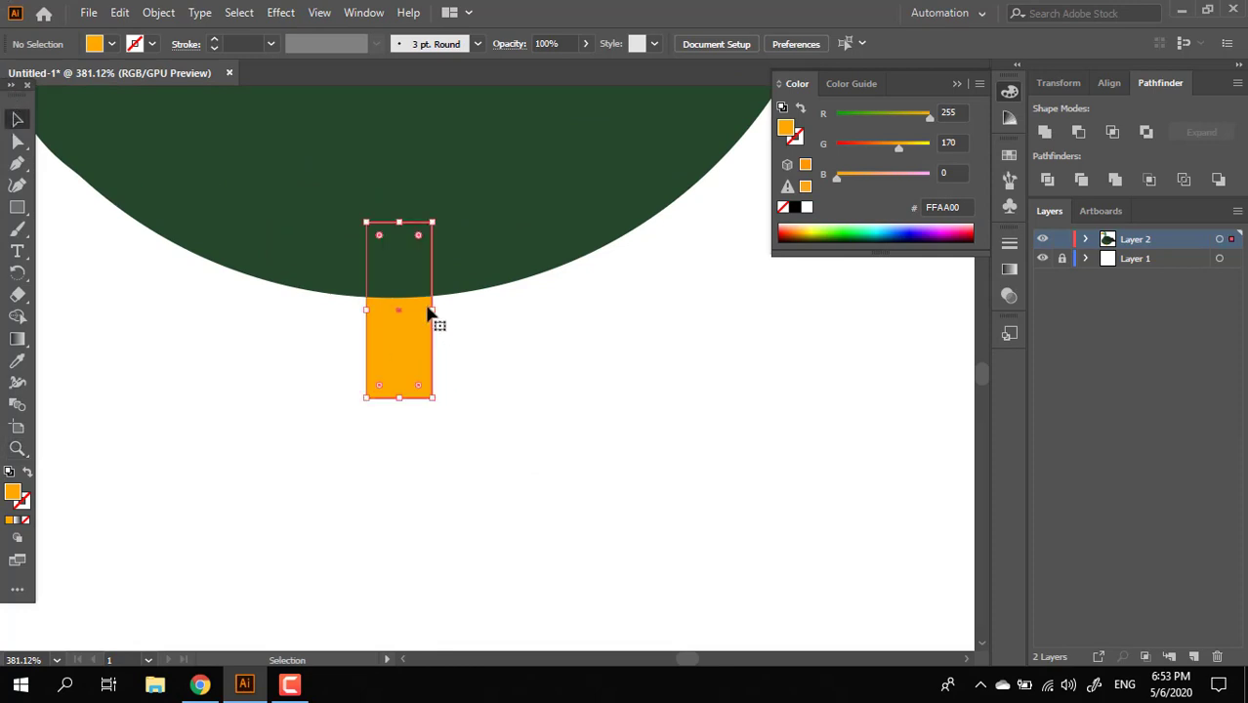
drag(428, 311, 422, 307)
click(297, 363)
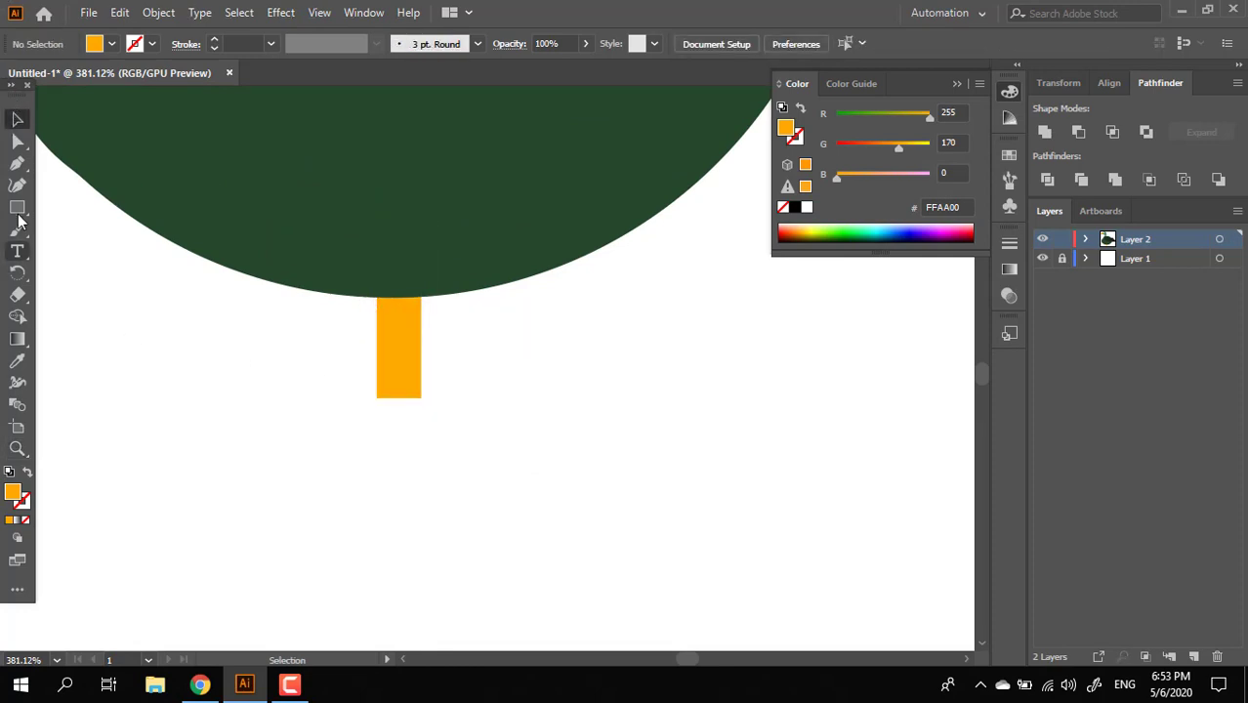
Draw a thin, wide orange rectangle under the leg as the foot, fully round its two upper corners and deselect it
drag(266, 399, 527, 422)
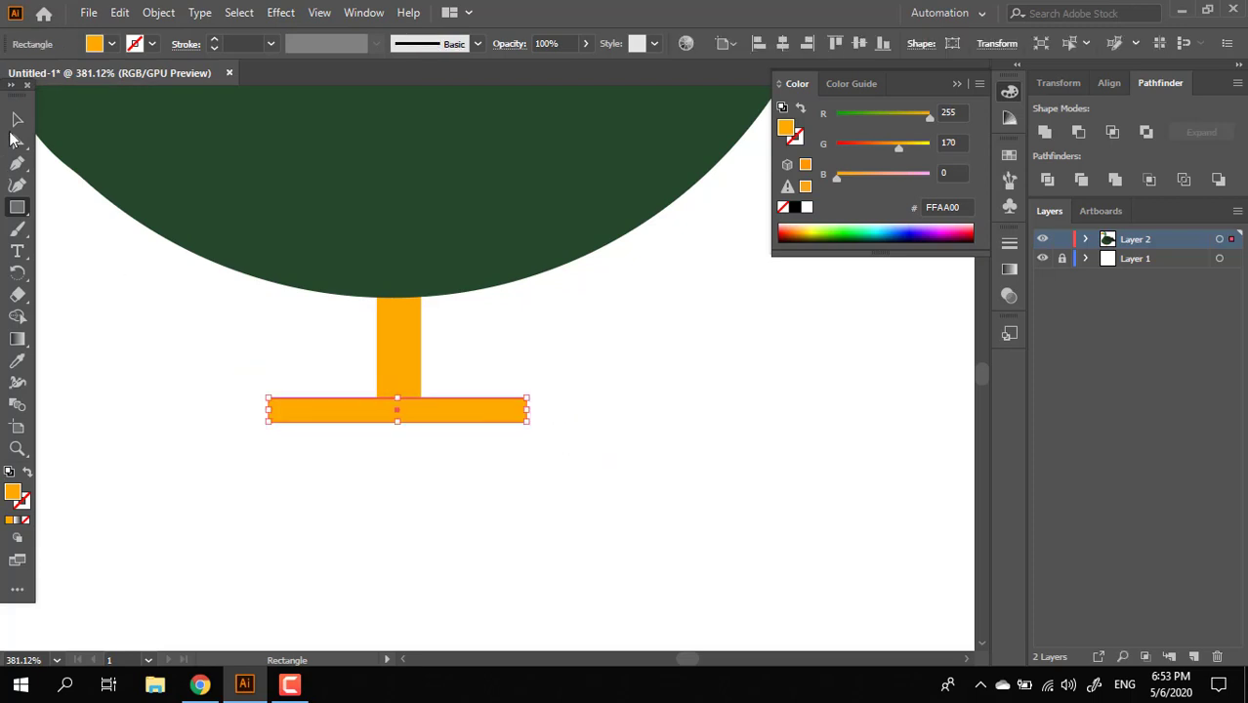
click(17, 142)
click(270, 400)
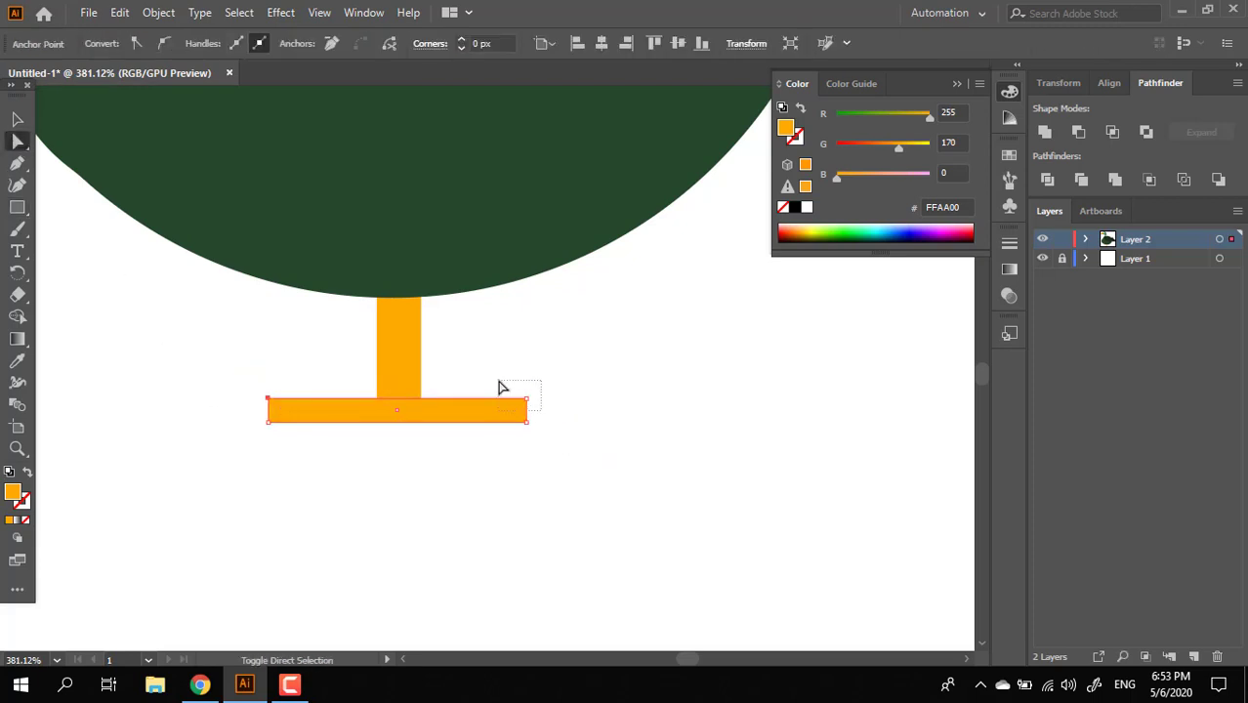
drag(499, 382, 475, 467)
click(545, 442)
Shift the flat foot slightly right so that it is centred under the leg
key(z)
drag(549, 431, 365, 471)
key(space)
drag(372, 519, 389, 560)
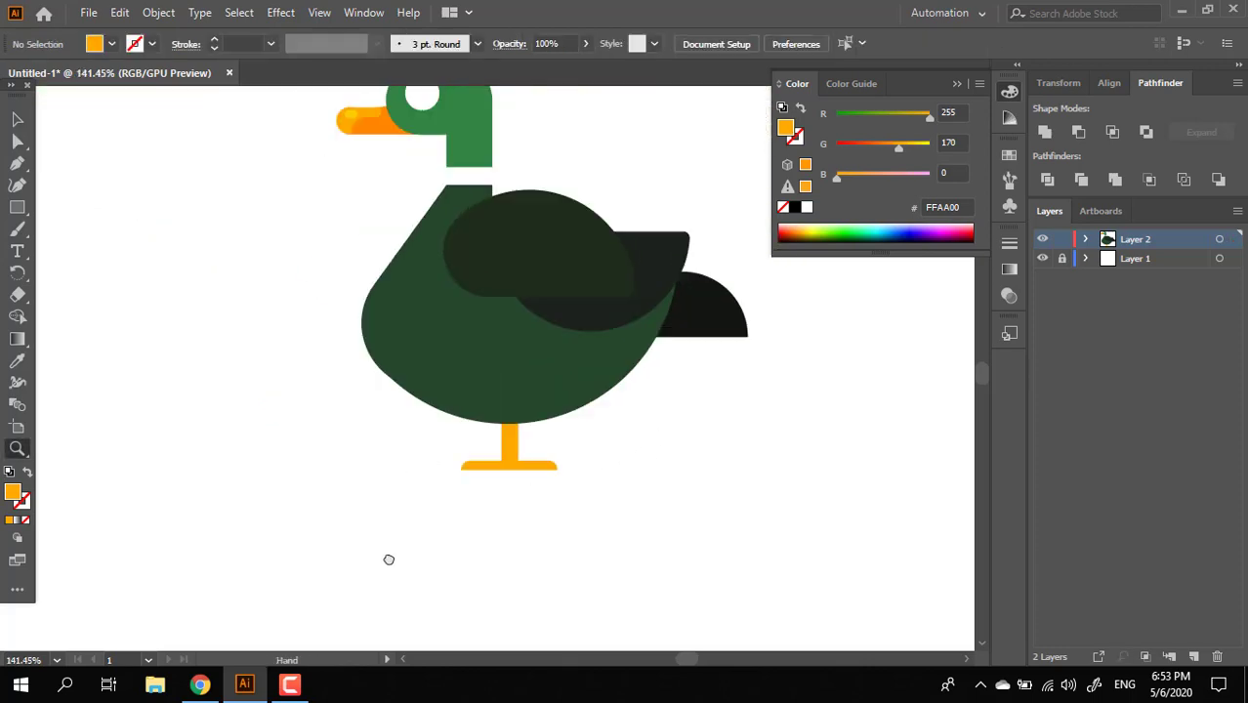
click(16, 119)
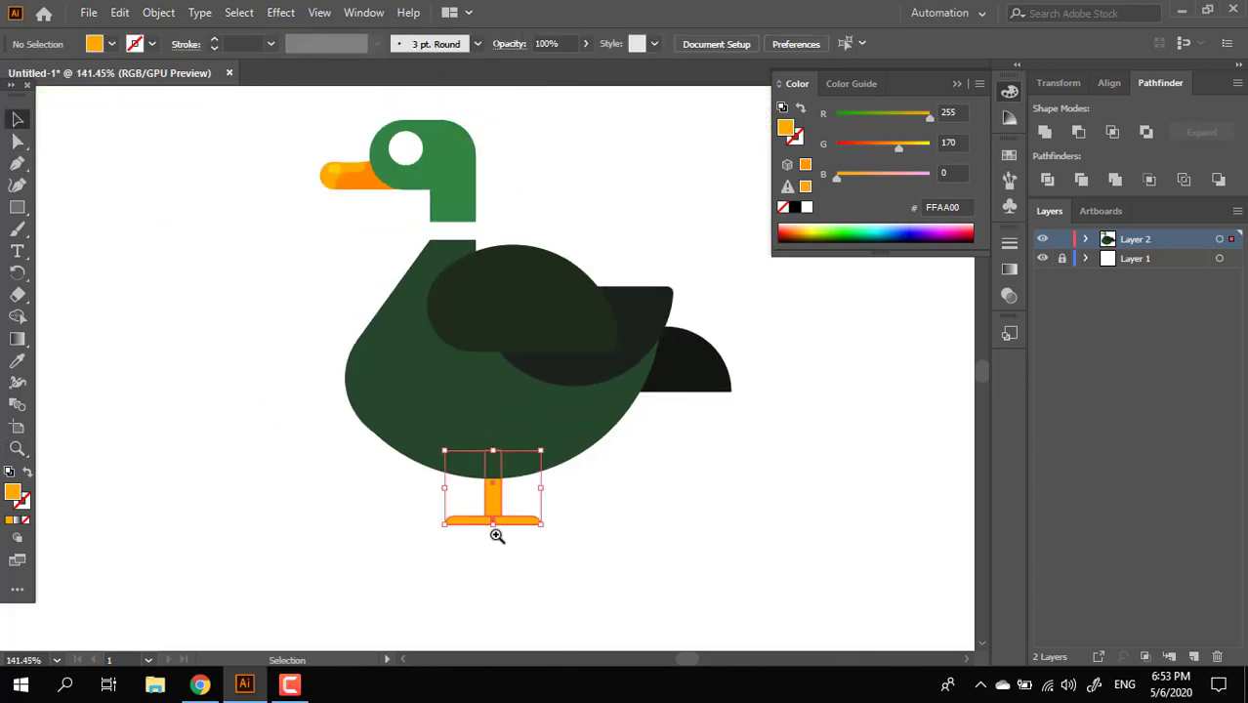
key(z)
click(497, 536)
click(18, 119)
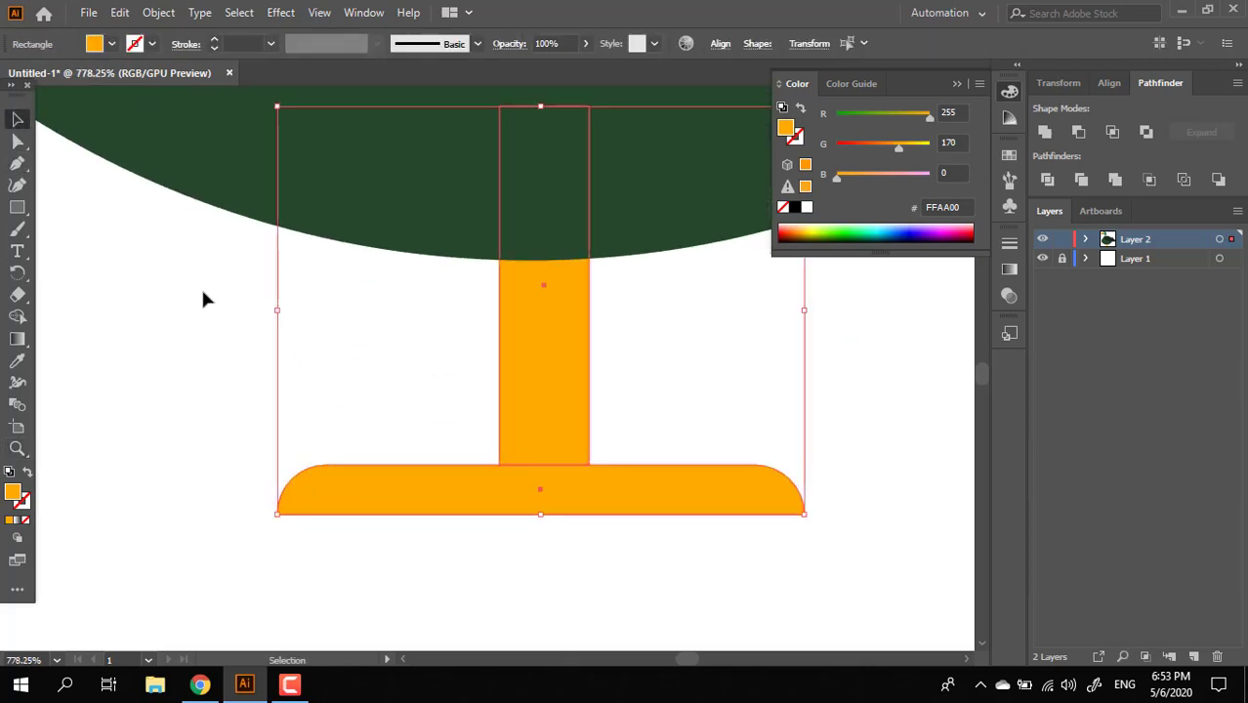
click(204, 293)
drag(612, 497, 616, 497)
Unite the leg and foot into one shape and keep it behind the green body
drag(624, 578, 483, 430)
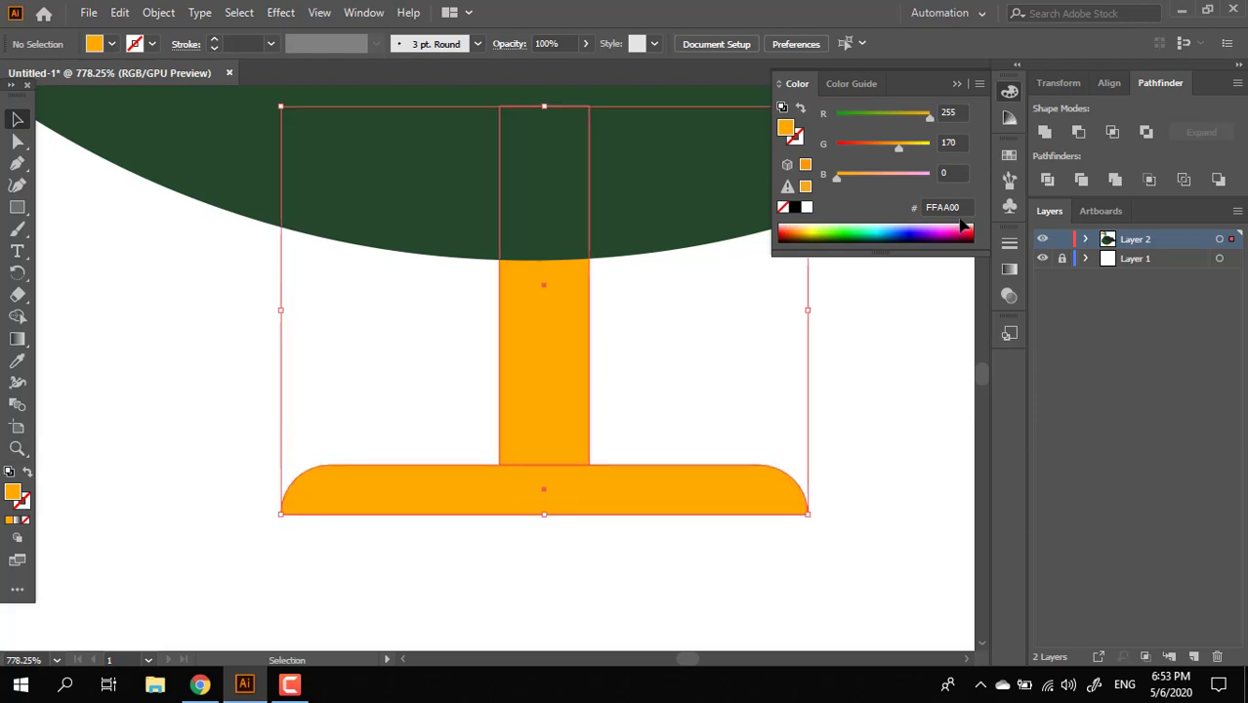
click(1044, 131)
key(ctrl+shift+[)
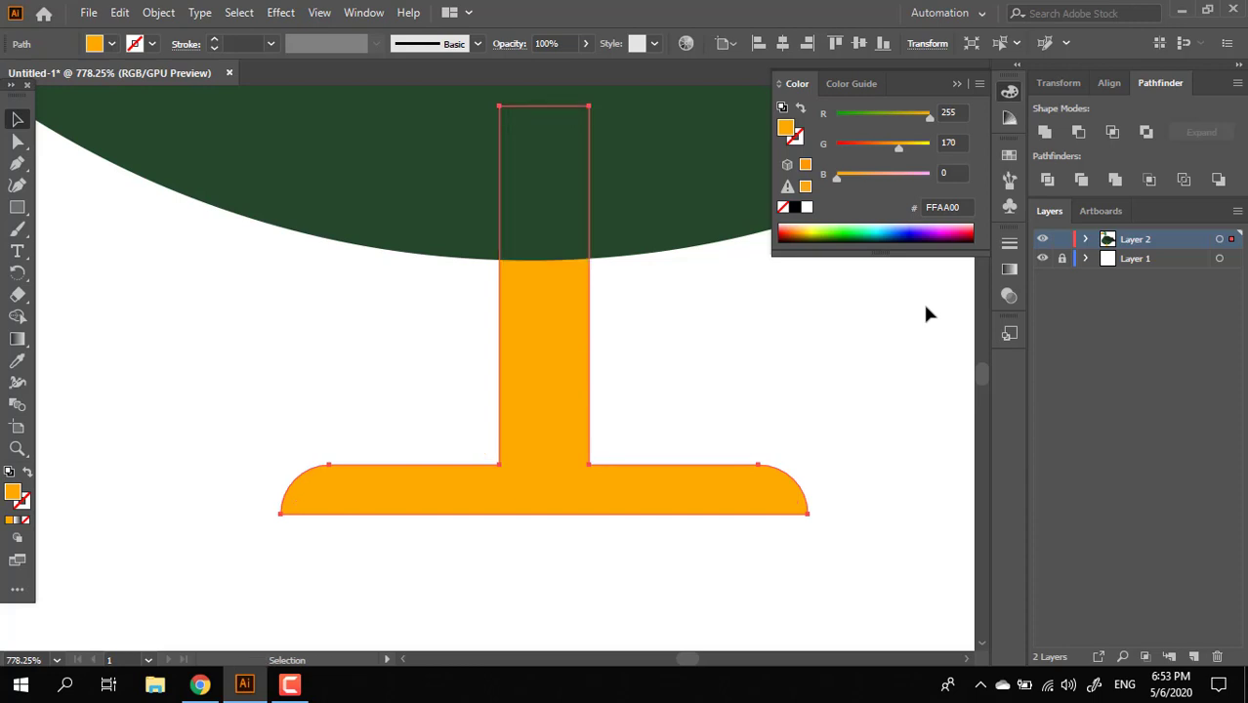
Round the two inner corners where the leg meets the foot and deselect the shape
key(a)
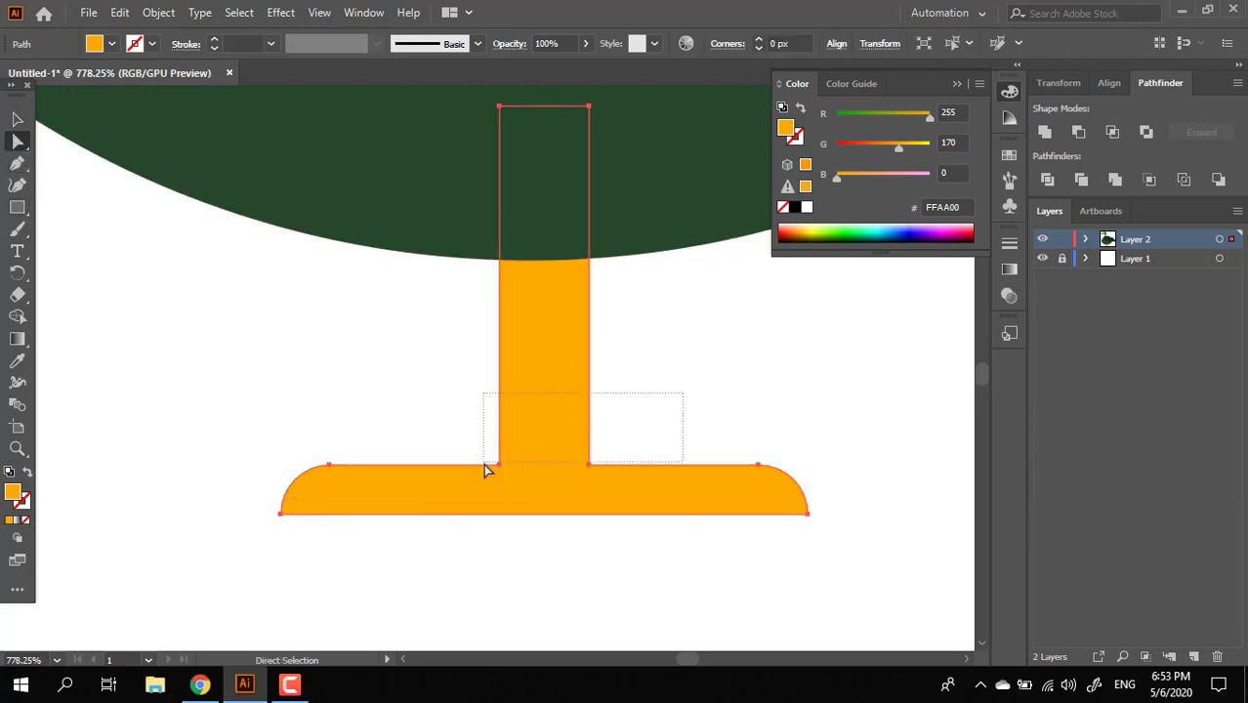
drag(483, 467, 486, 467)
drag(602, 461, 630, 445)
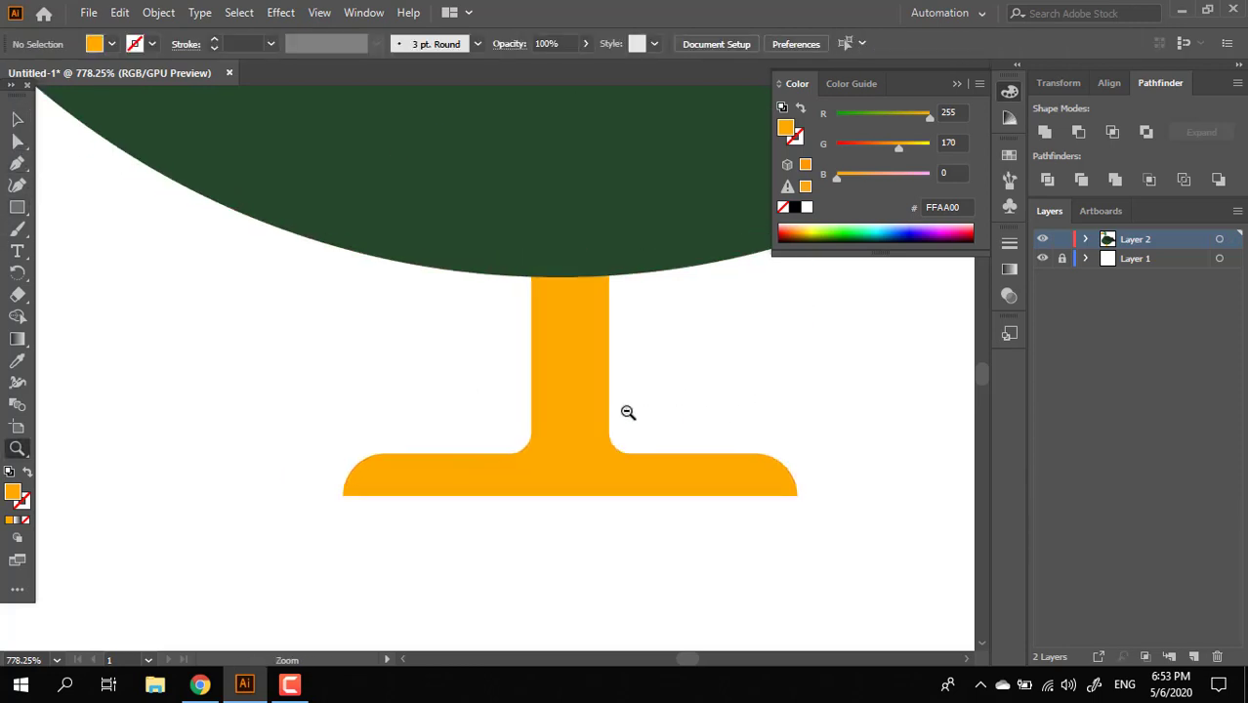
Draw an upright rectangle over the lower leg, wider than the leg, and fully round its corners into a capsule
drag(628, 412, 541, 430)
drag(487, 408, 247, 470)
drag(420, 422, 596, 439)
mouse_move(480, 421)
mouse_down()
mouse_move(451, 379)
mouse_move(500, 412)
mouse_up()
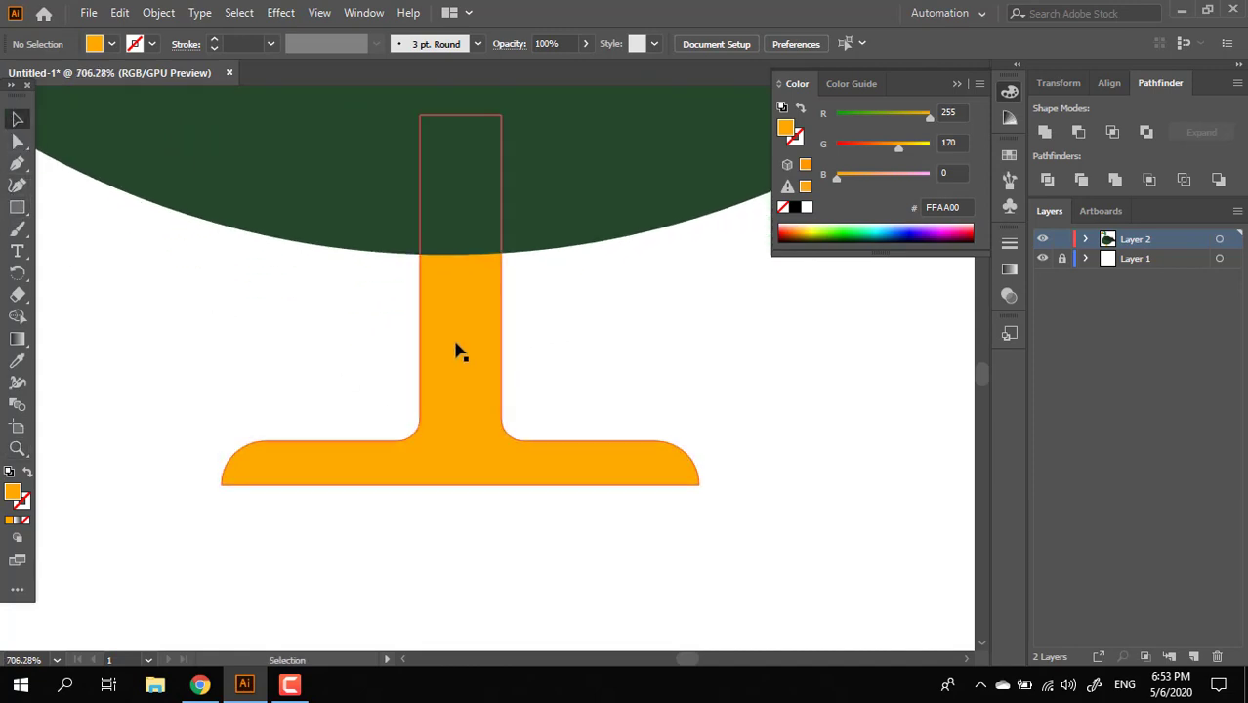
click(457, 346)
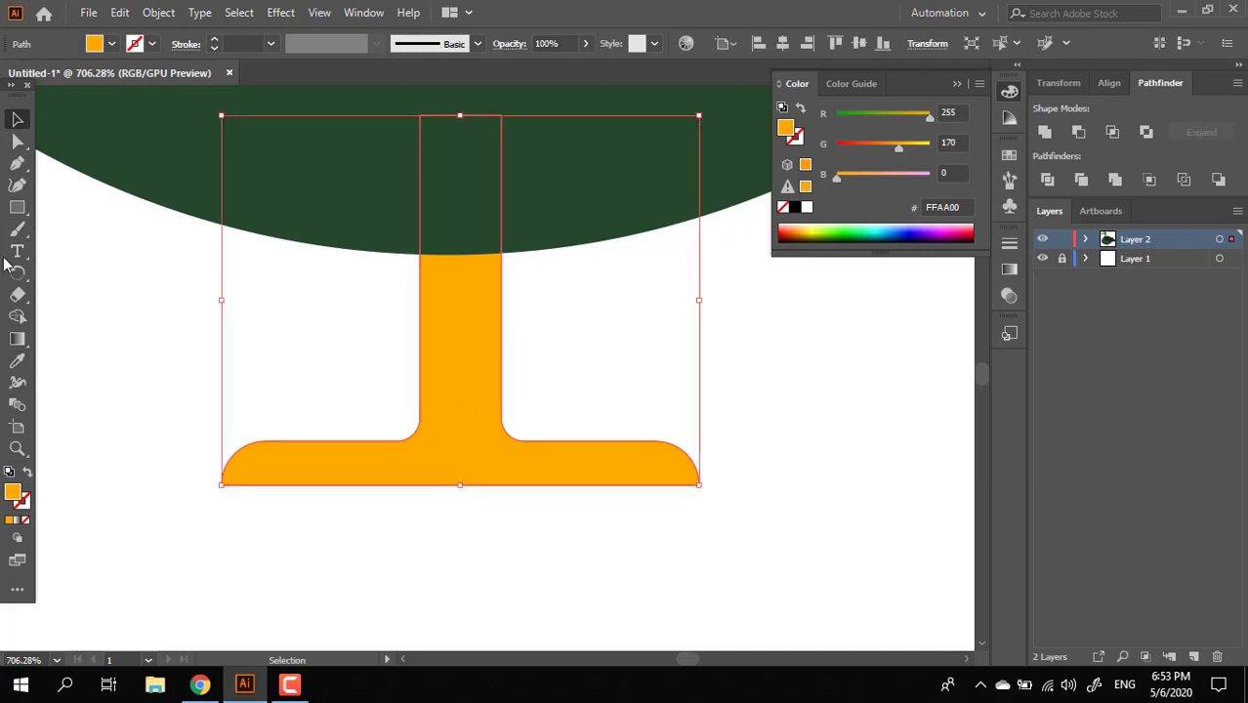
click(17, 209)
mouse_move(403, 294)
mouse_down()
mouse_move(524, 413)
mouse_move(528, 518)
mouse_up()
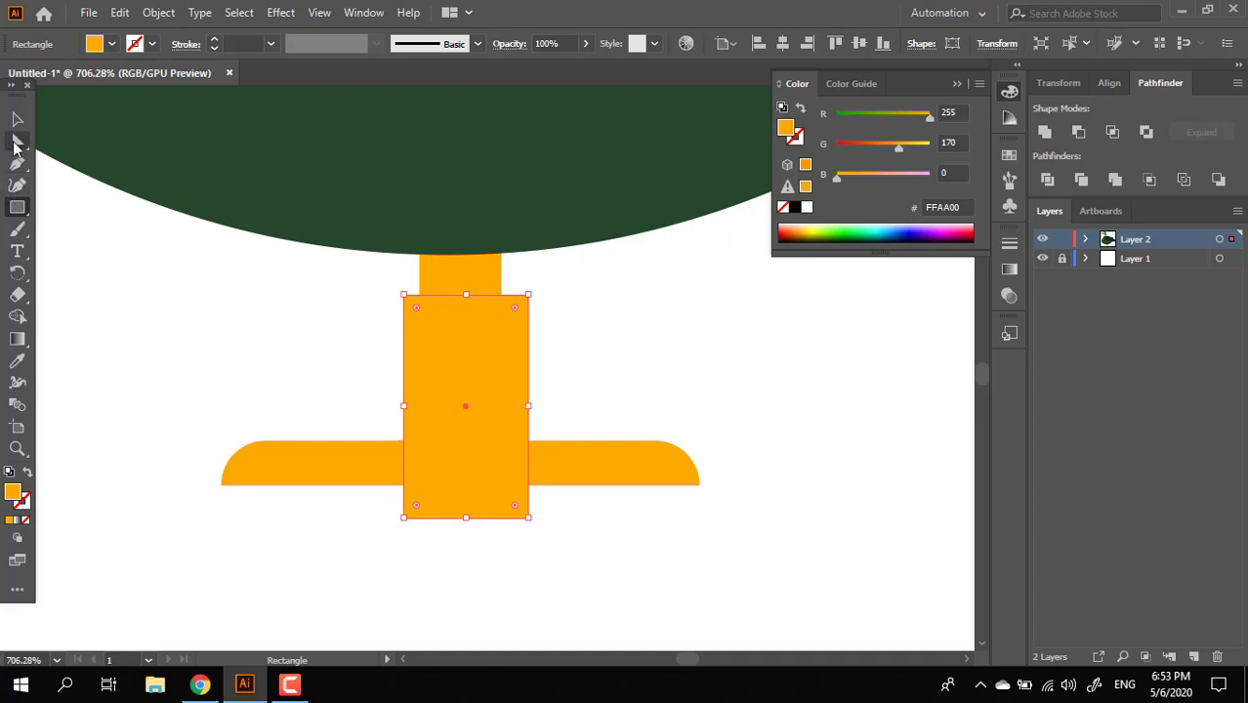
click(17, 144)
drag(416, 313, 405, 449)
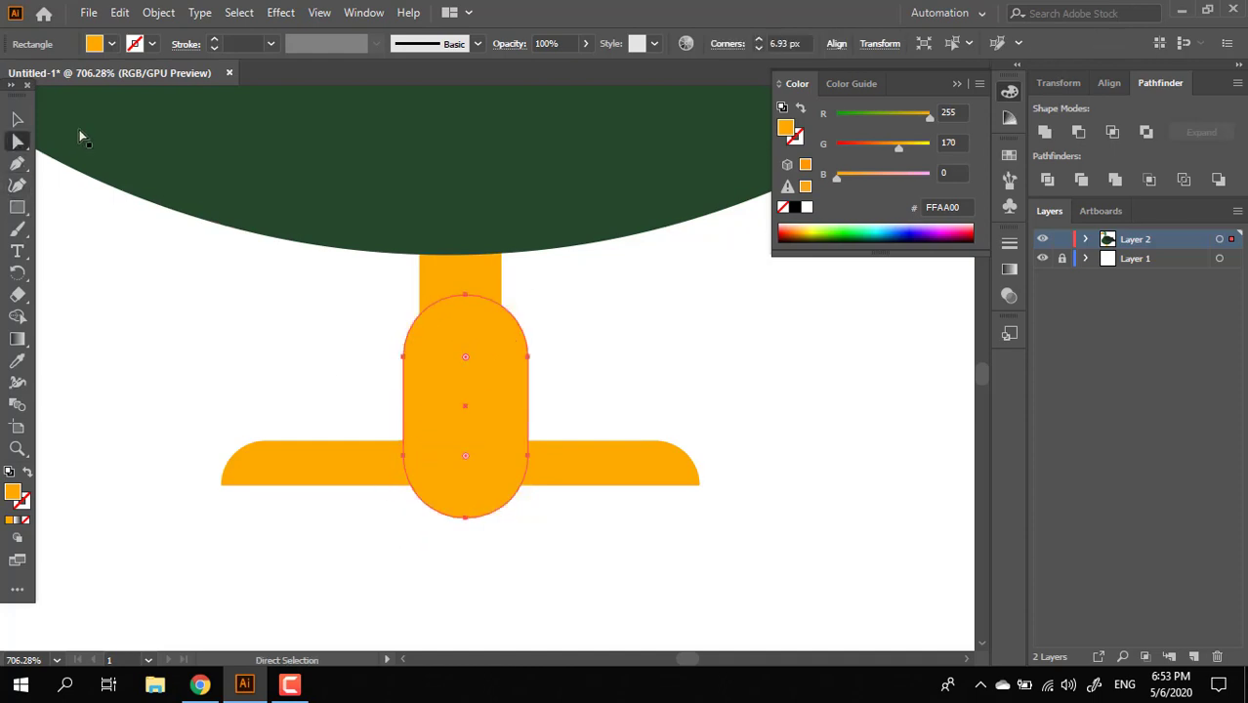
Centre the capsule on the leg and stretch its lower end further below the foot
click(17, 118)
drag(501, 355, 482, 346)
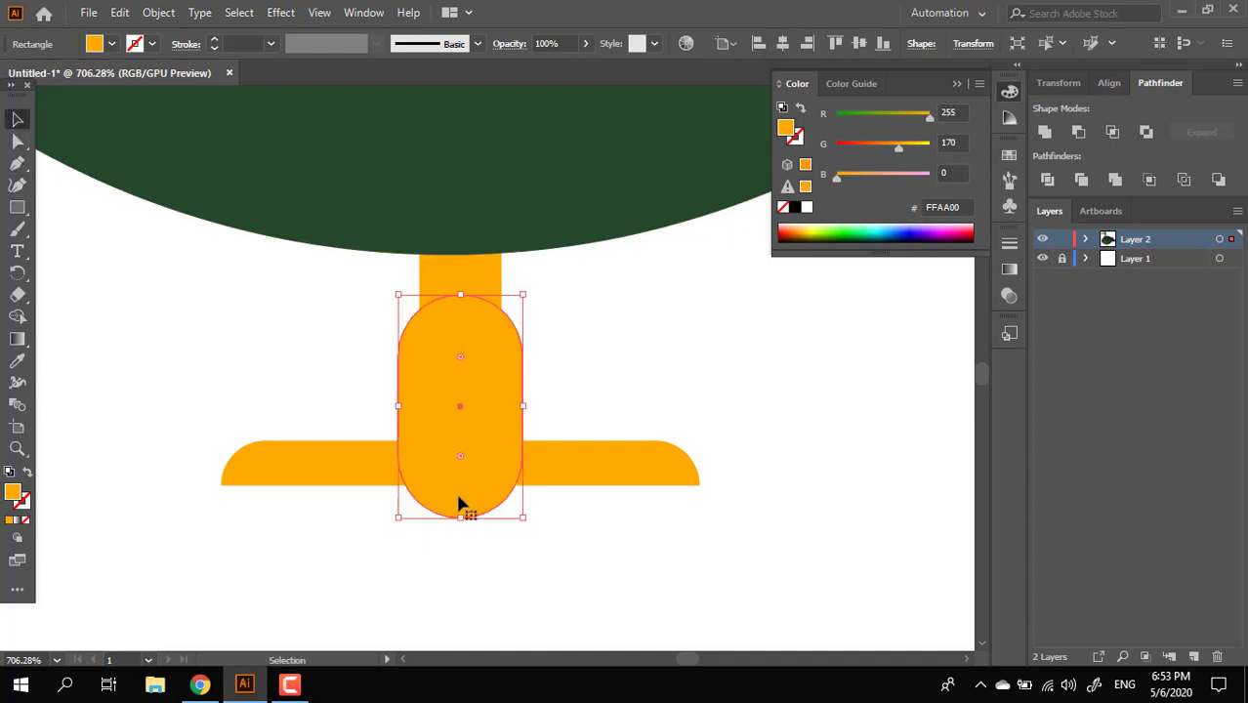
drag(463, 523, 463, 544)
Recolour the leg-and-foot shape to a darker orange, FF6D00, and deselect it
click(463, 288)
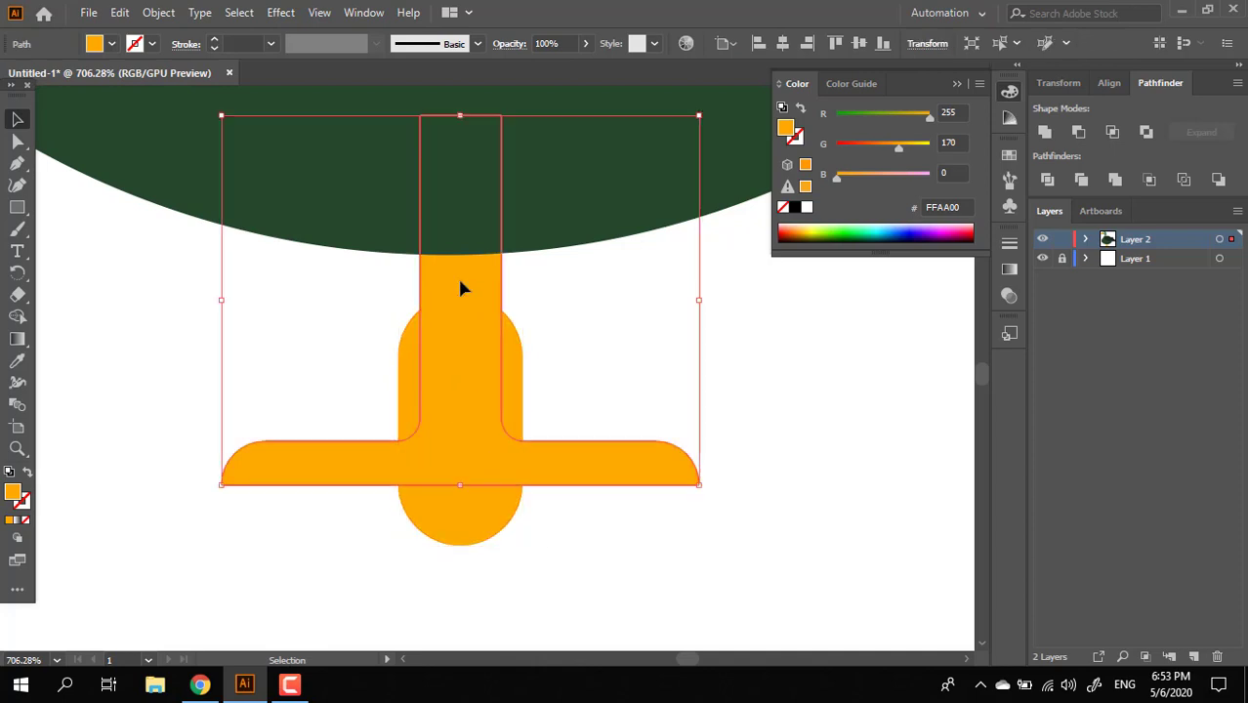
double_click(13, 495)
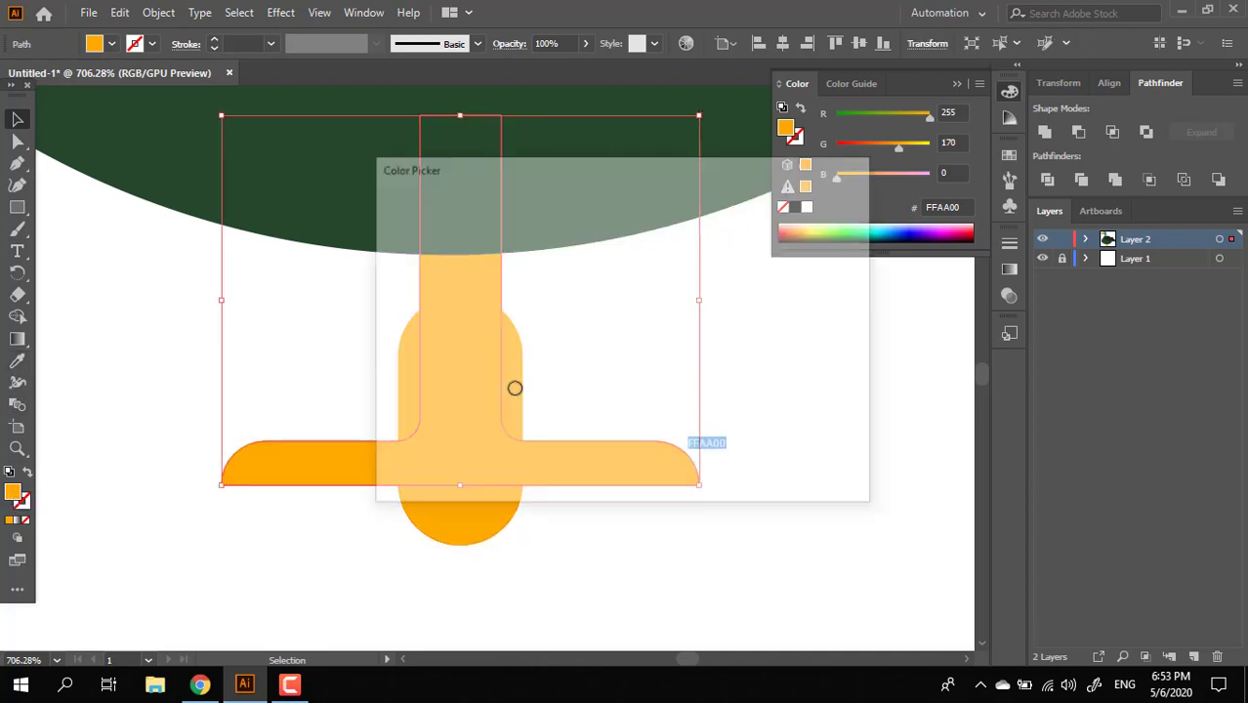
drag(652, 434, 654, 441)
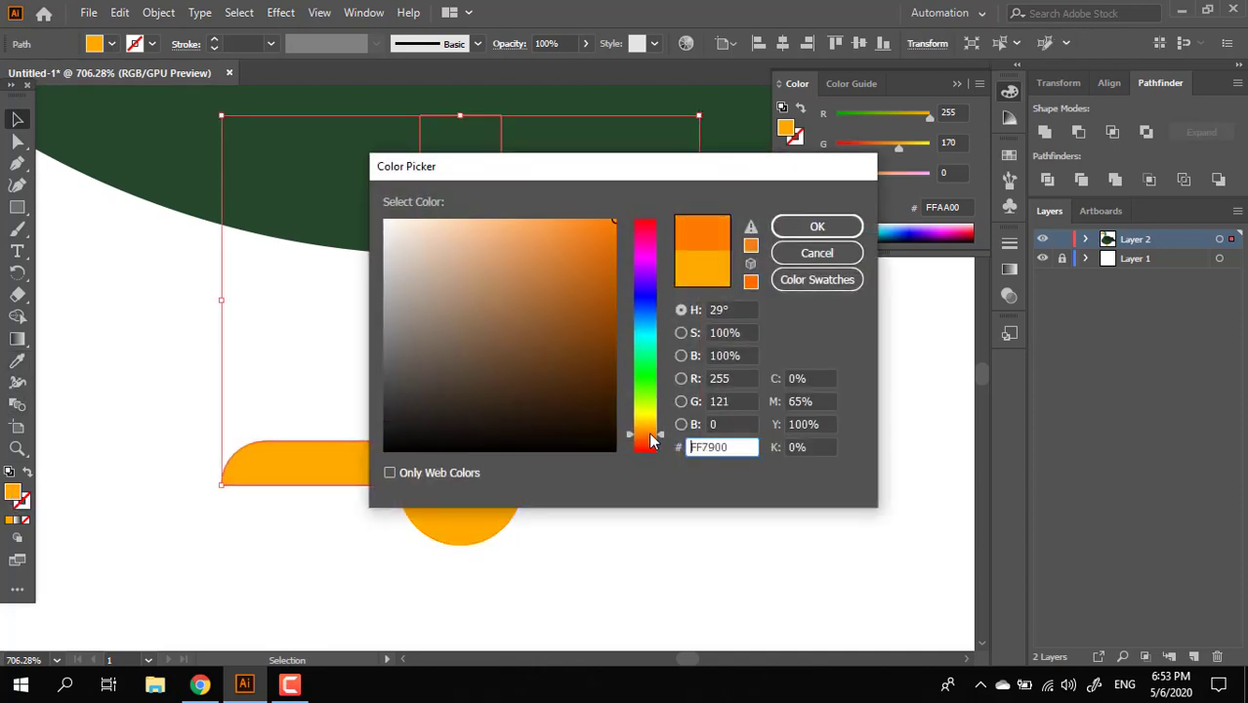
click(817, 226)
click(599, 514)
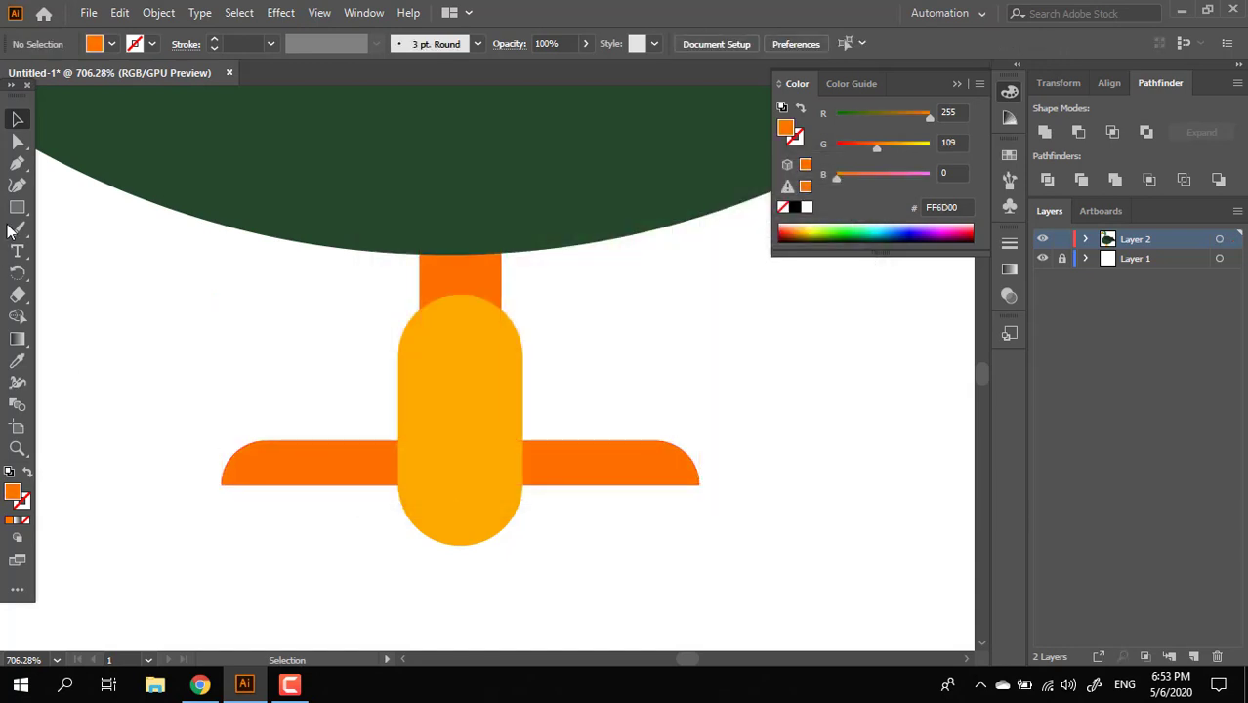
Draw a wide rectangle covering the whole foot and fill it with the capsule's light orange, FFAA00
mouse_move(179, 399)
mouse_down()
mouse_move(673, 563)
mouse_move(697, 529)
mouse_move(715, 531)
mouse_up()
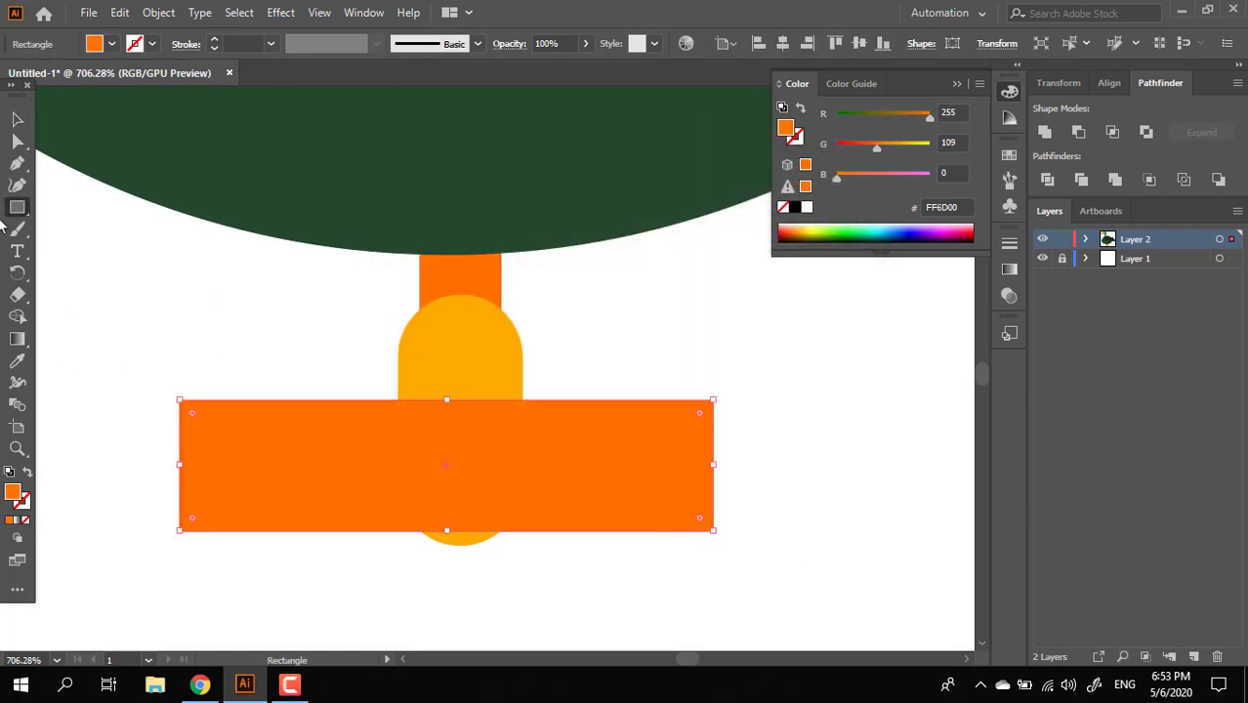
click(18, 361)
click(454, 376)
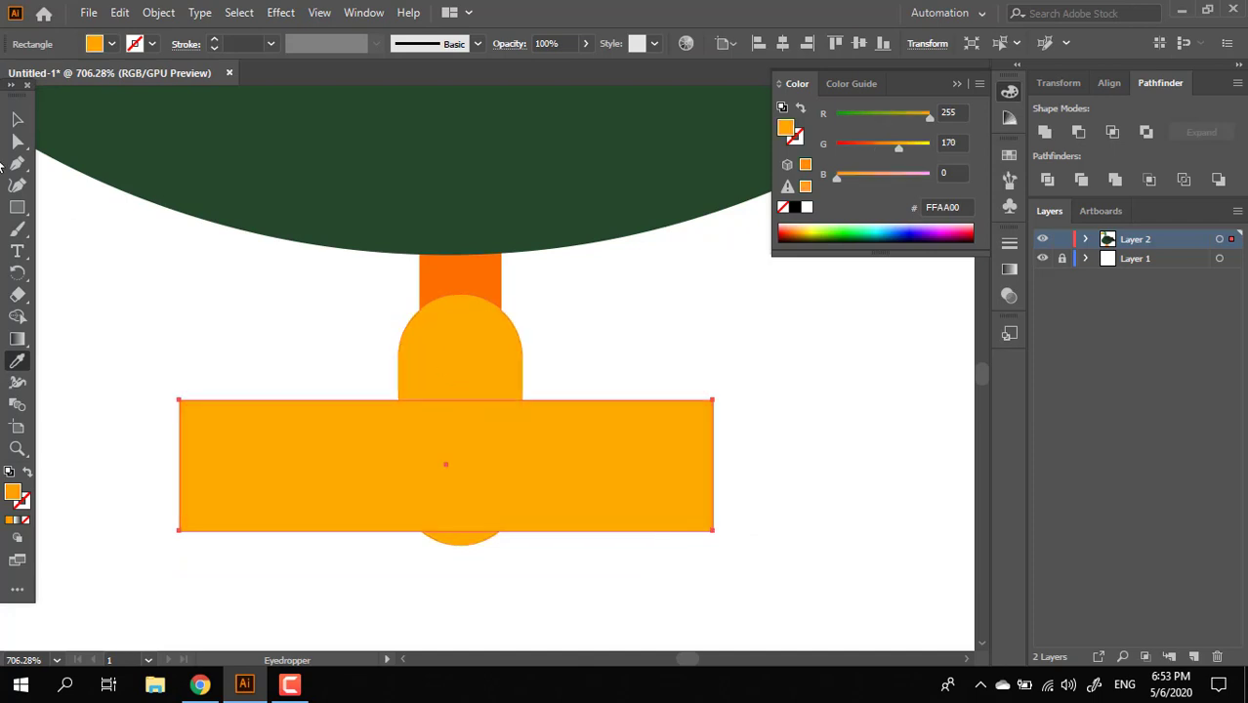
Select the leg, capsule and wide rectangle together and split them with the Divide pathfinder
click(19, 119)
key(ctrl+a)
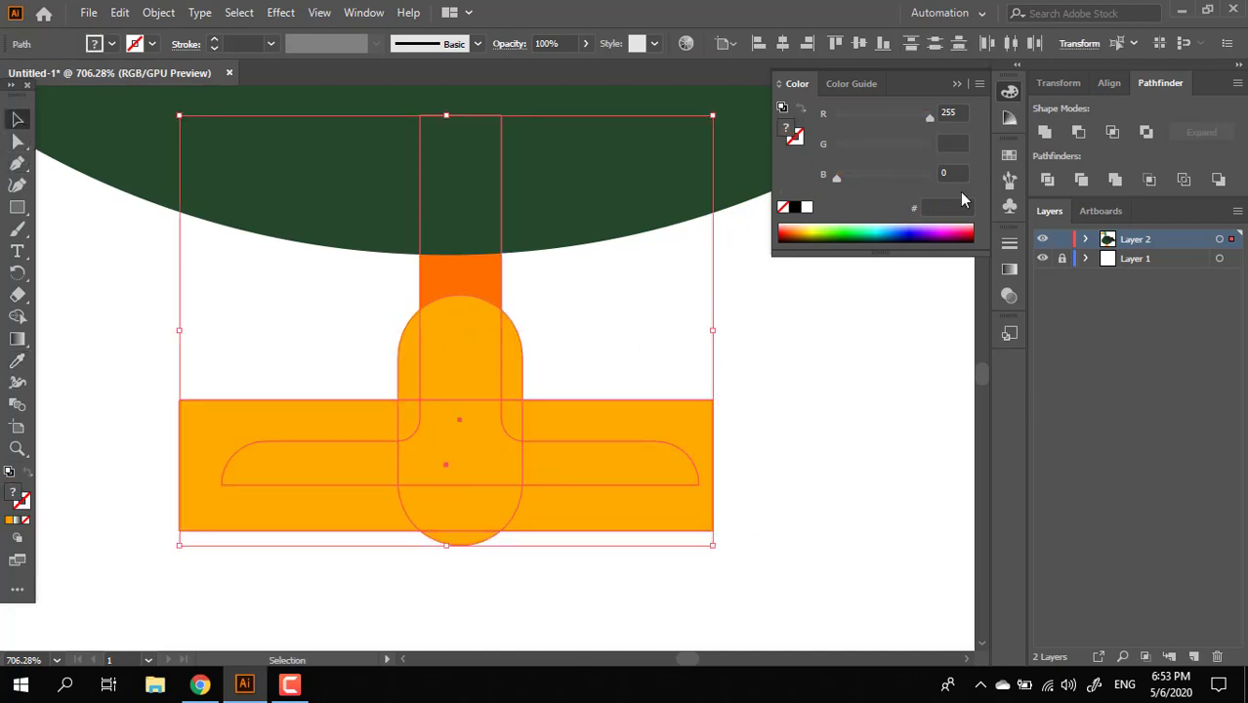
click(1048, 179)
Isolate the divided group and delete the light orange pieces lying outside the leg and foot outline
double_click(581, 478)
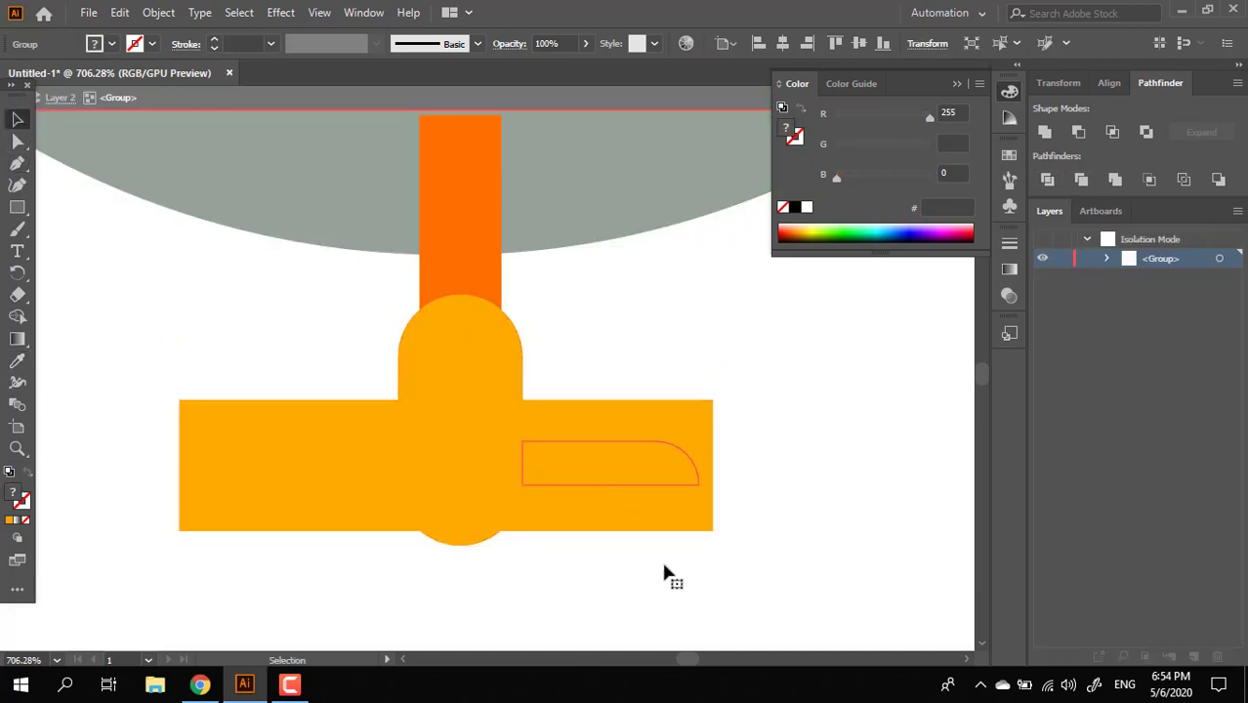
click(368, 517)
key(Delete)
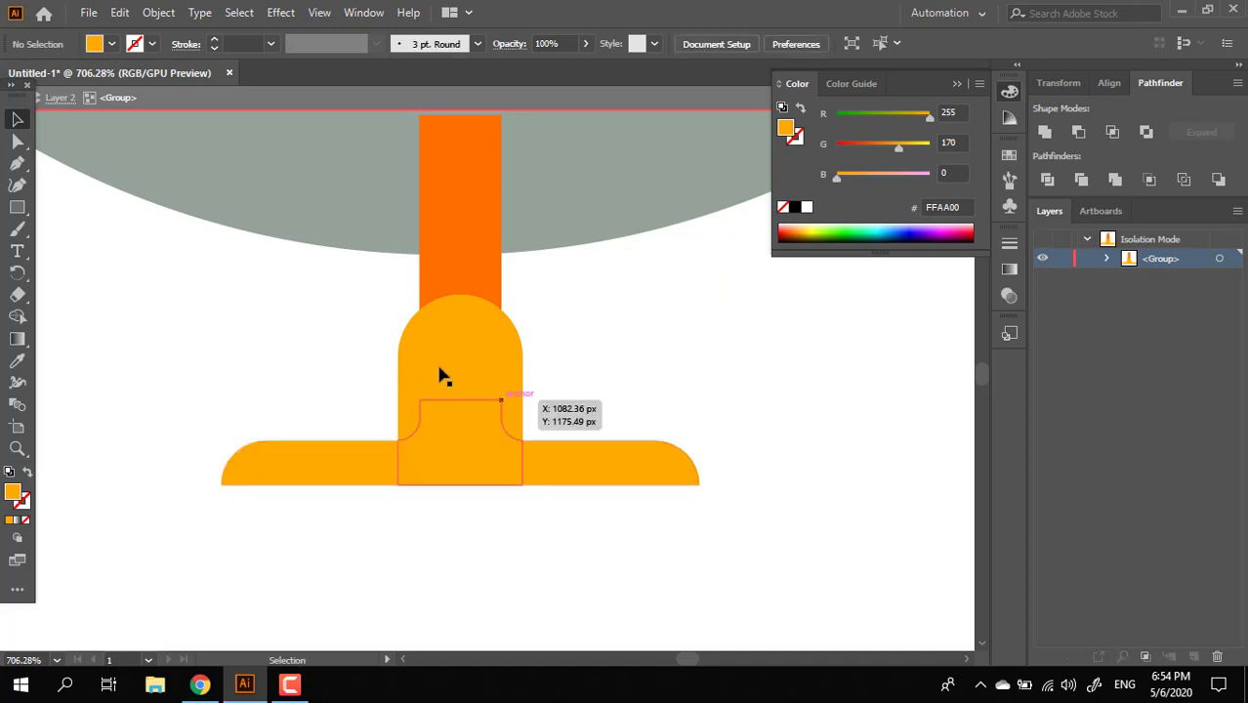
click(516, 370)
key(Delete)
click(412, 382)
key(Delete)
click(518, 420)
key(Delete)
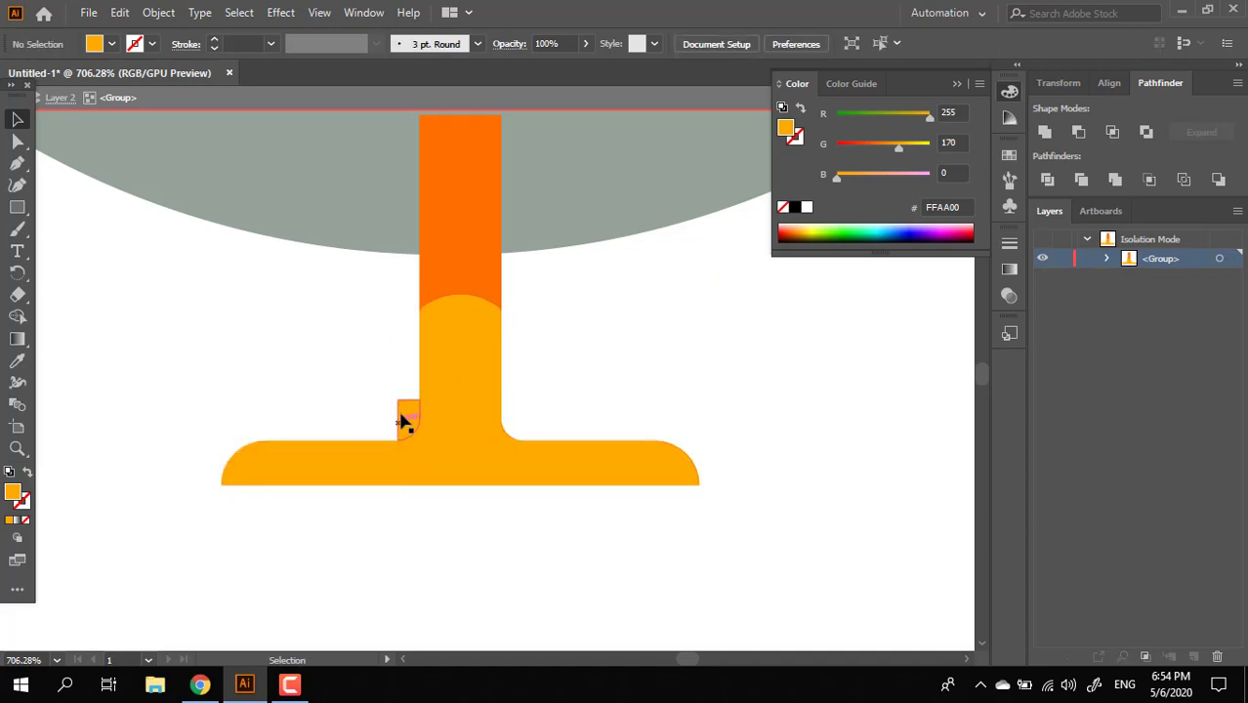
click(404, 420)
key(Delete)
Select the four light orange leg and foot pieces and unite them into one shape
click(470, 403)
shift+click(471, 367)
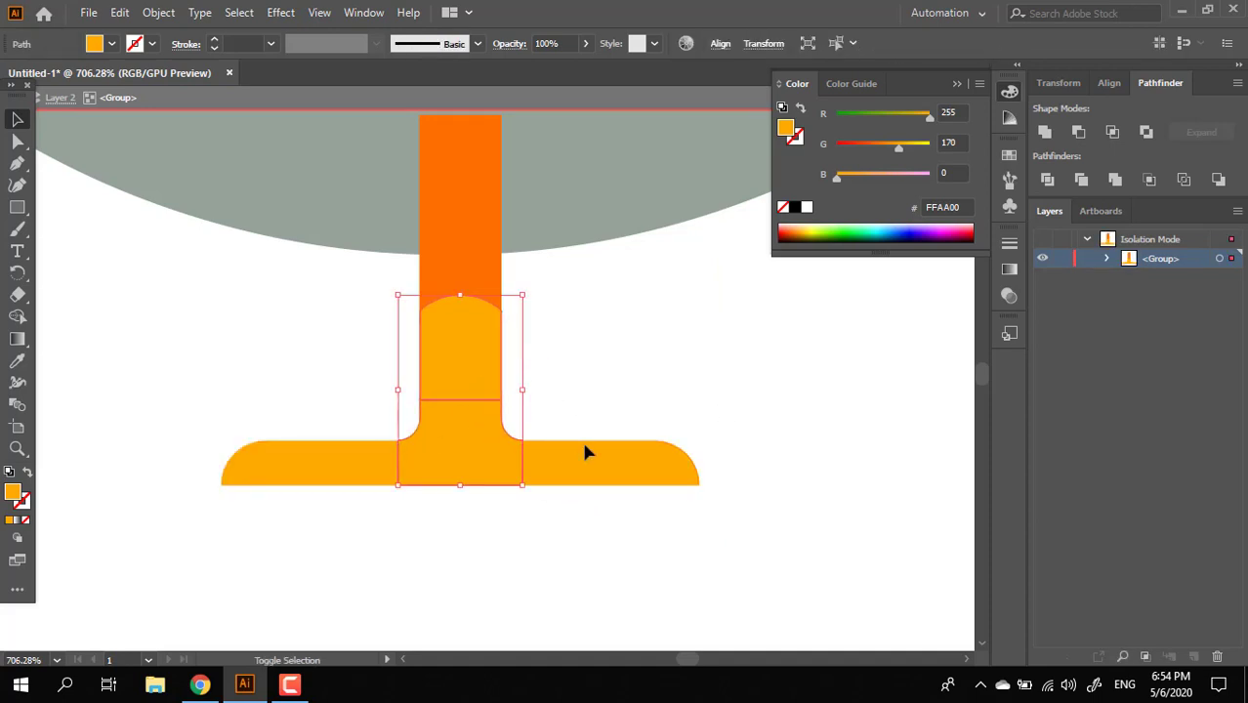
shift+click(585, 450)
shift+click(347, 473)
click(1049, 131)
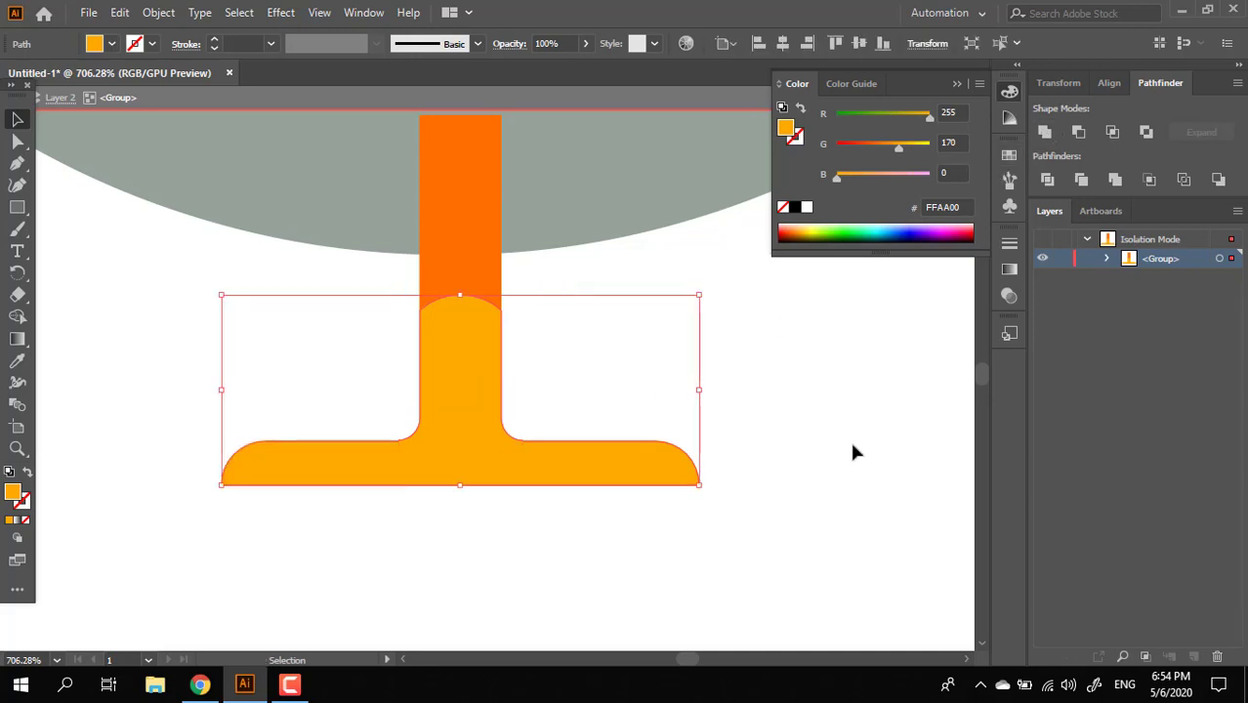
Group all the leg and foot pieces, exit the isolated group and deselect everything
drag(767, 563, 172, 298)
key(ctrl+g)
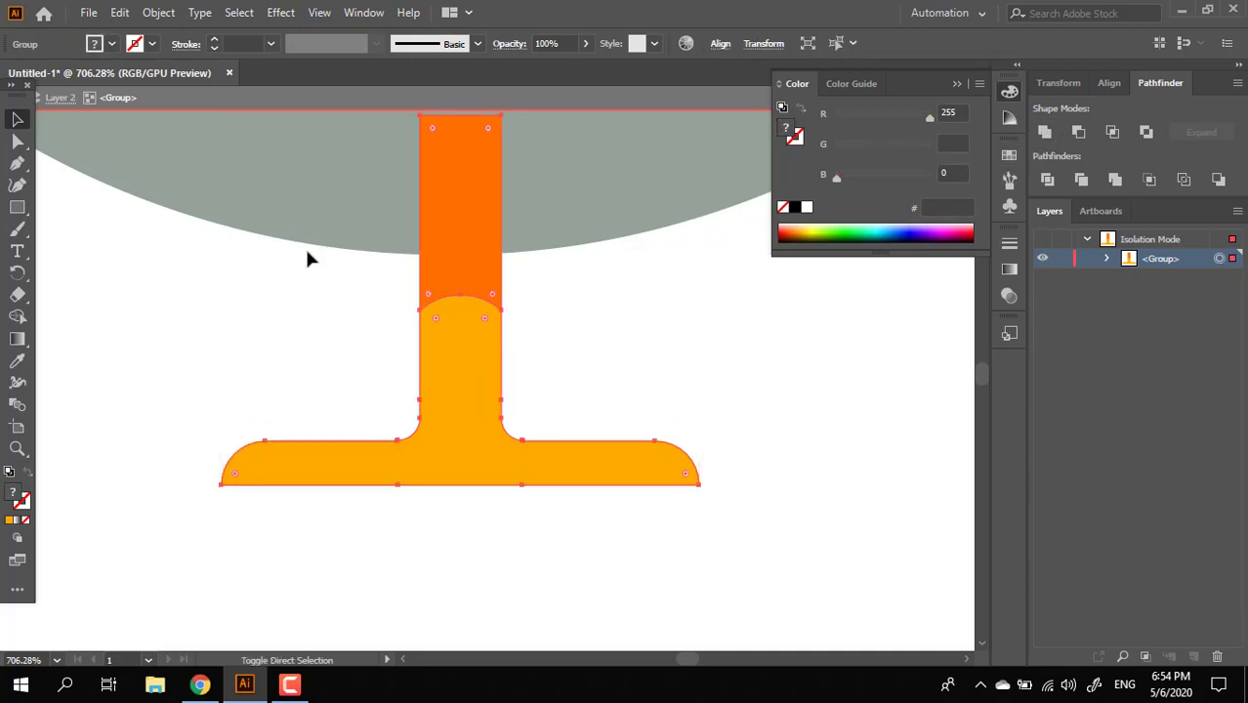
click(829, 523)
double_click(829, 530)
drag(830, 529, 98, 284)
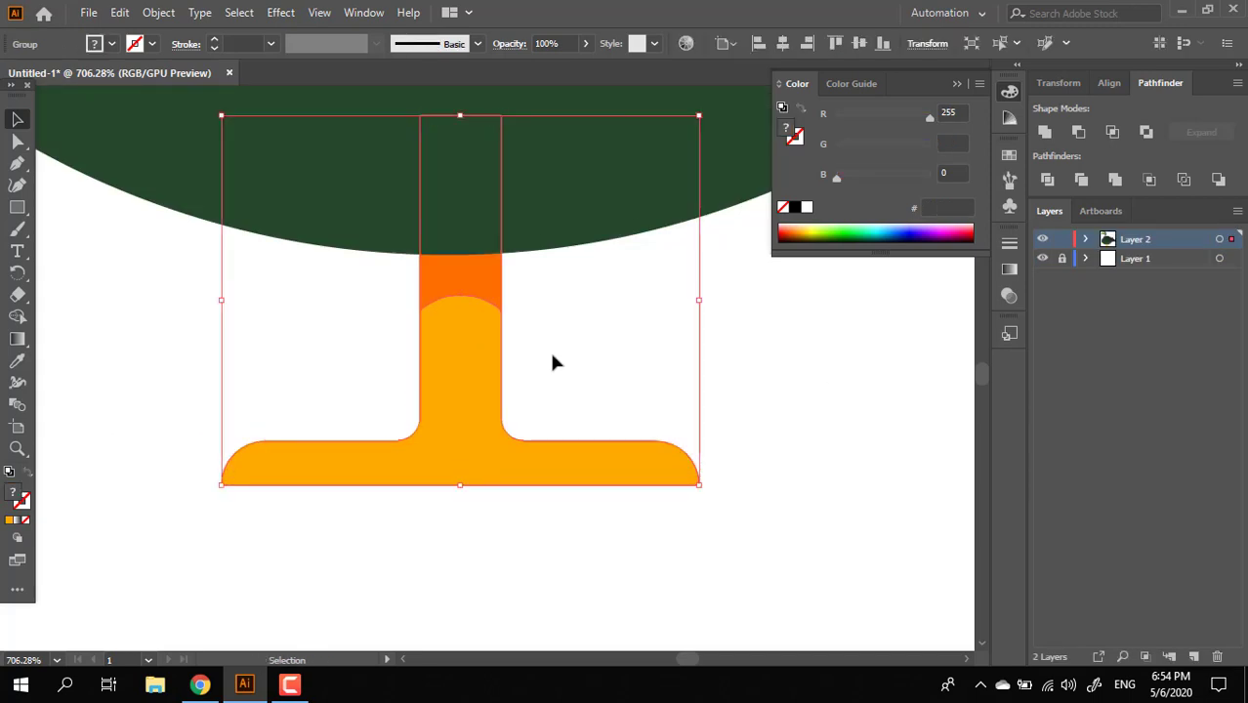
click(576, 350)
Examine the whole duck, checking the two-tone leg and foot against the body, wings and head
key(z)
drag(588, 350, 308, 374)
drag(645, 486, 381, 489)
drag(557, 446, 485, 599)
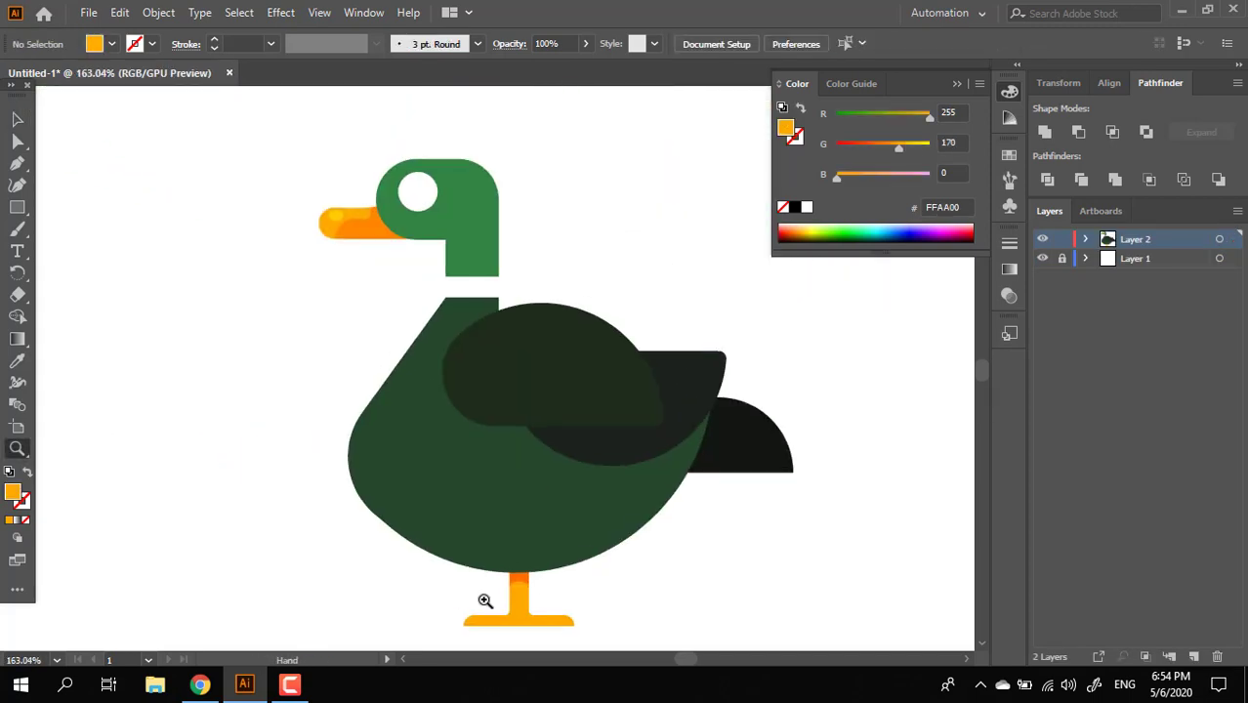
drag(569, 563, 447, 566)
drag(526, 566, 487, 477)
drag(465, 335, 508, 345)
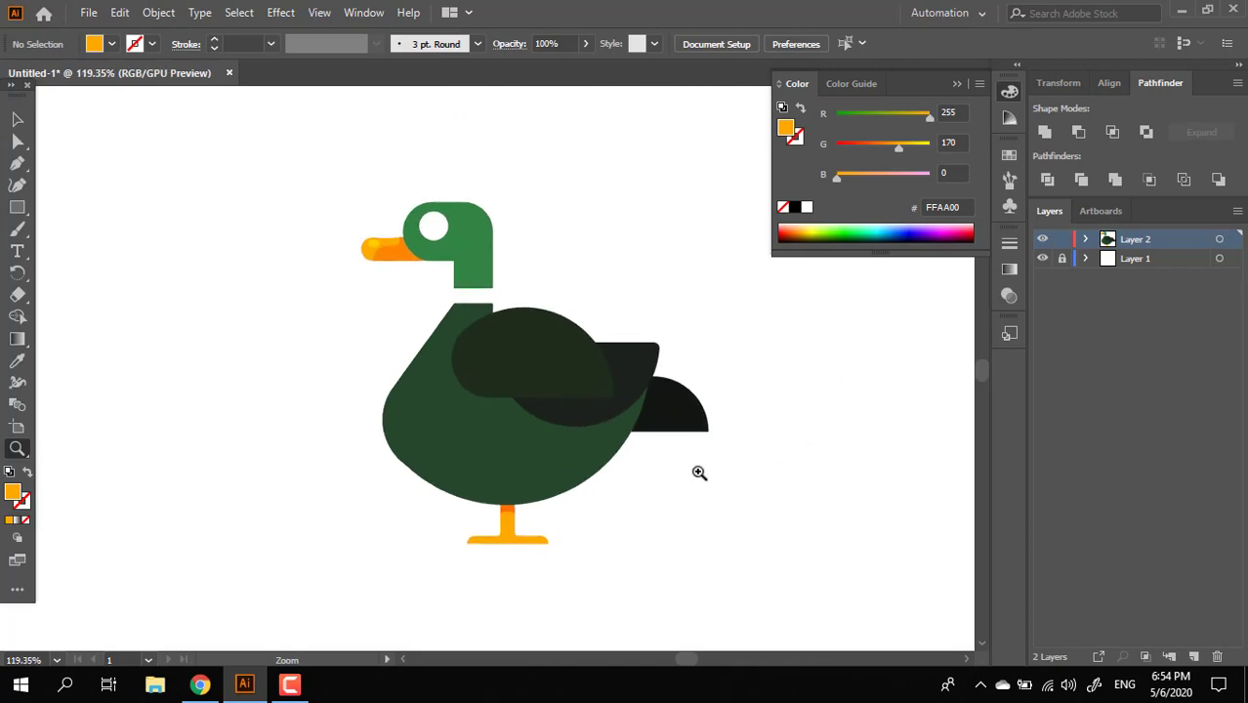
drag(699, 473, 616, 477)
drag(554, 360, 613, 390)
drag(618, 407, 646, 499)
drag(579, 347, 456, 297)
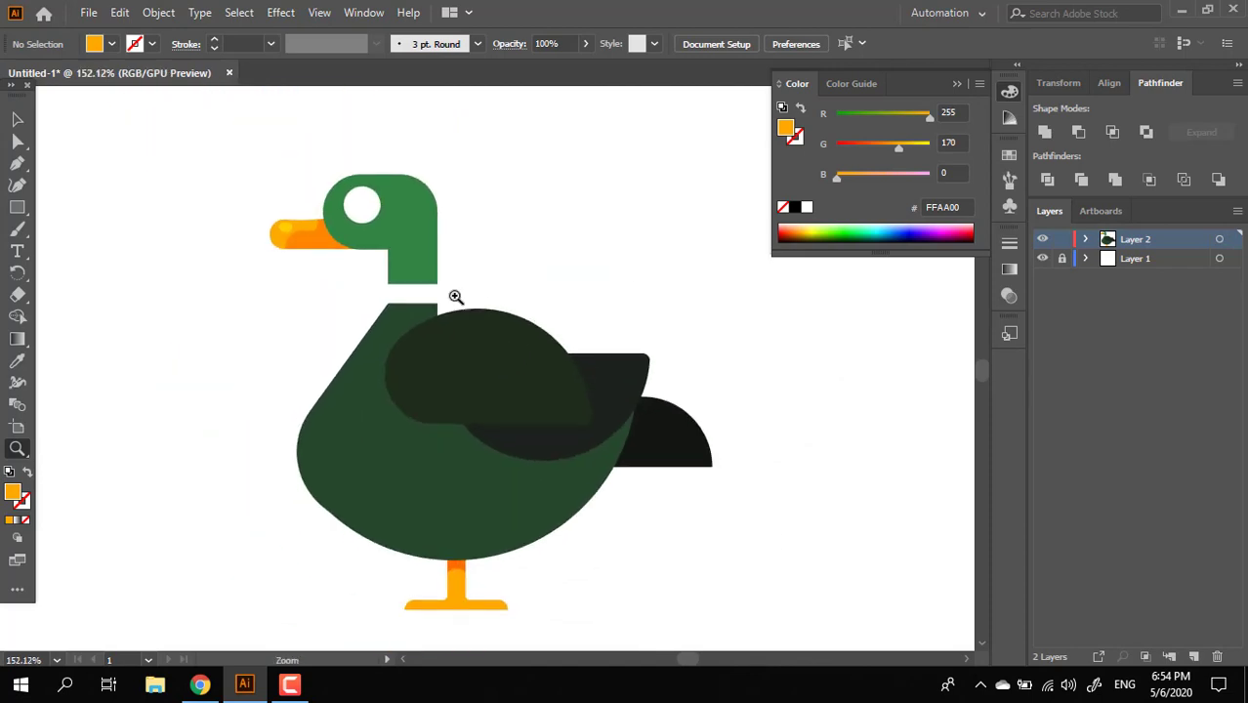
Add a smaller concentric circle inside the white eye as the pupil and fill it with dark grey 3A3630
drag(369, 186, 387, 270)
drag(402, 314, 562, 408)
drag(448, 340, 463, 389)
drag(465, 395, 529, 458)
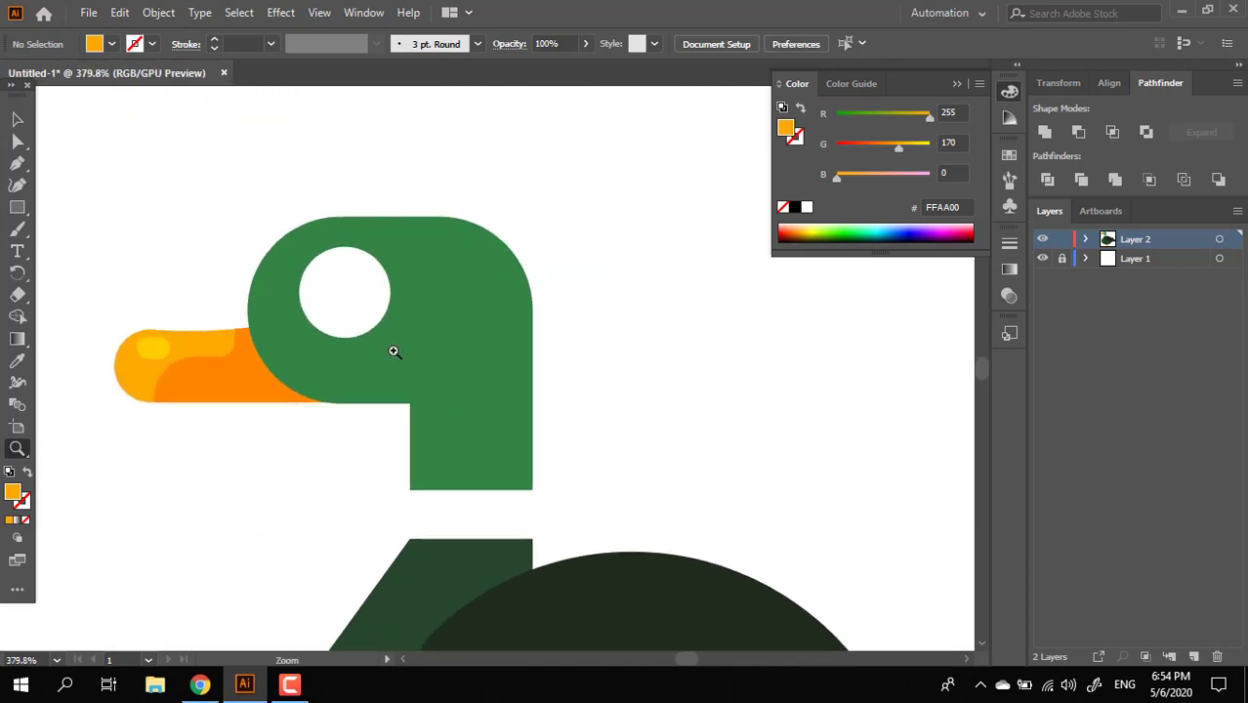
drag(394, 351, 406, 361)
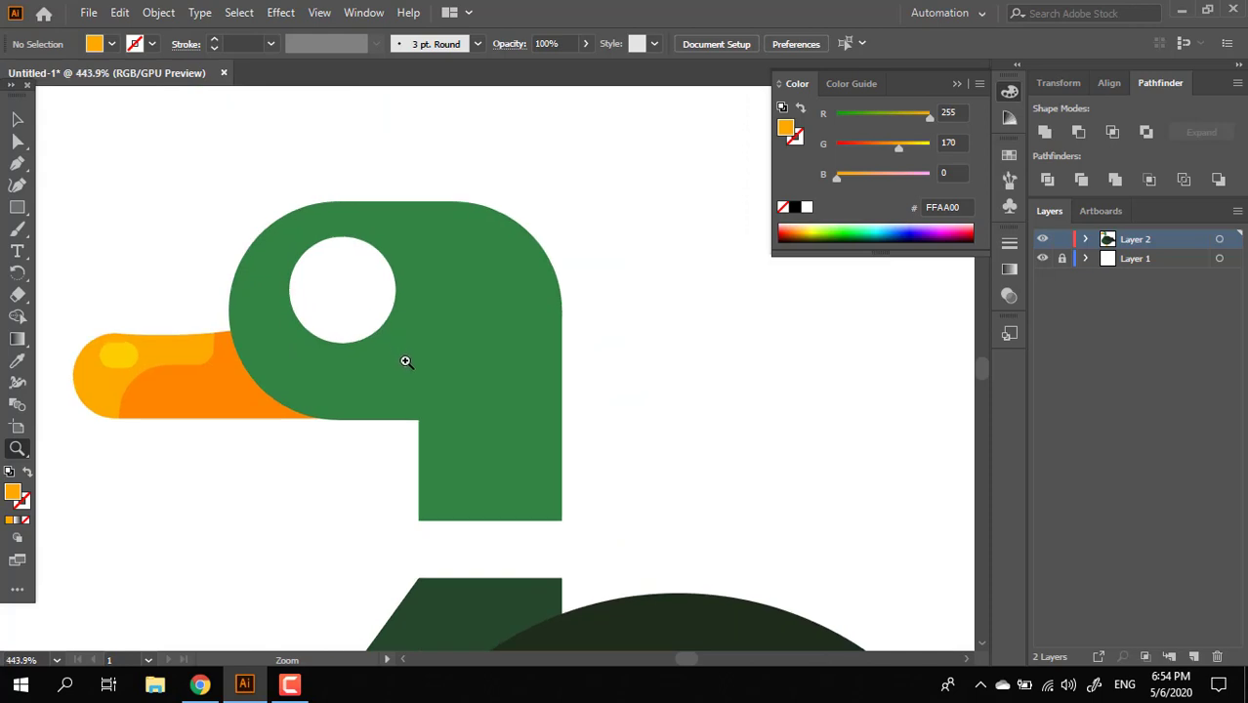
click(504, 381)
click(654, 432)
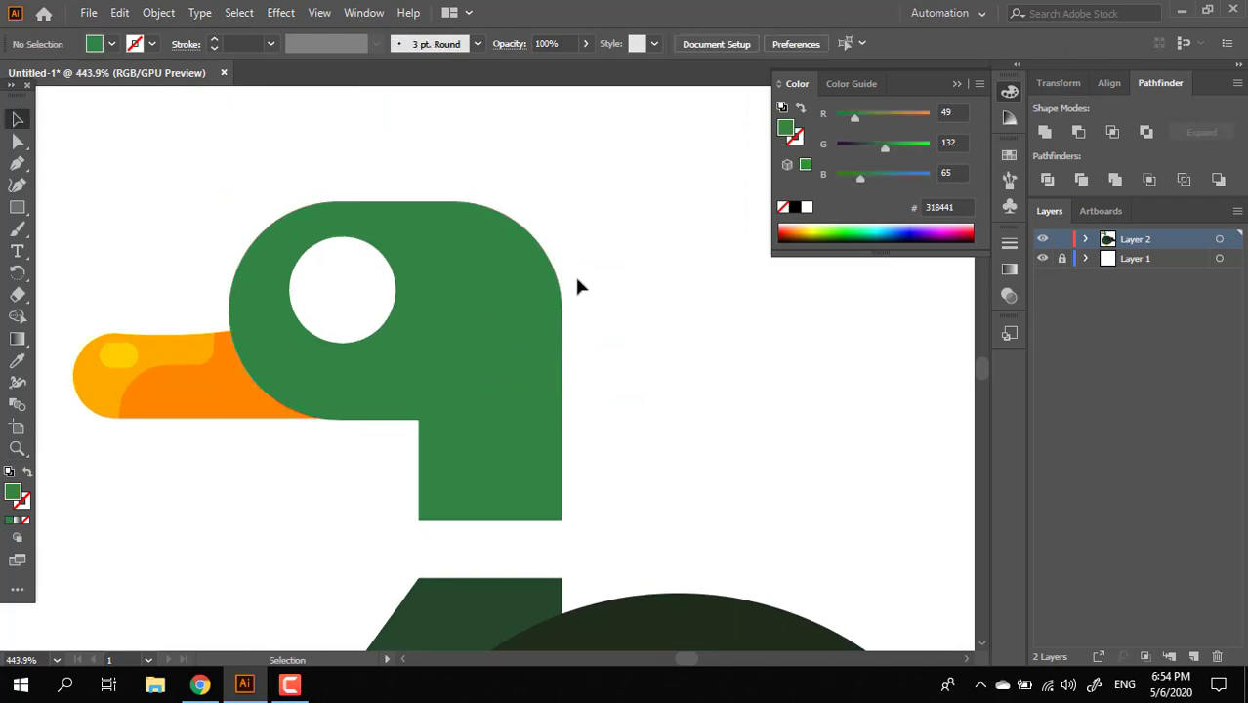
drag(427, 371, 509, 378)
click(524, 359)
double_click(13, 492)
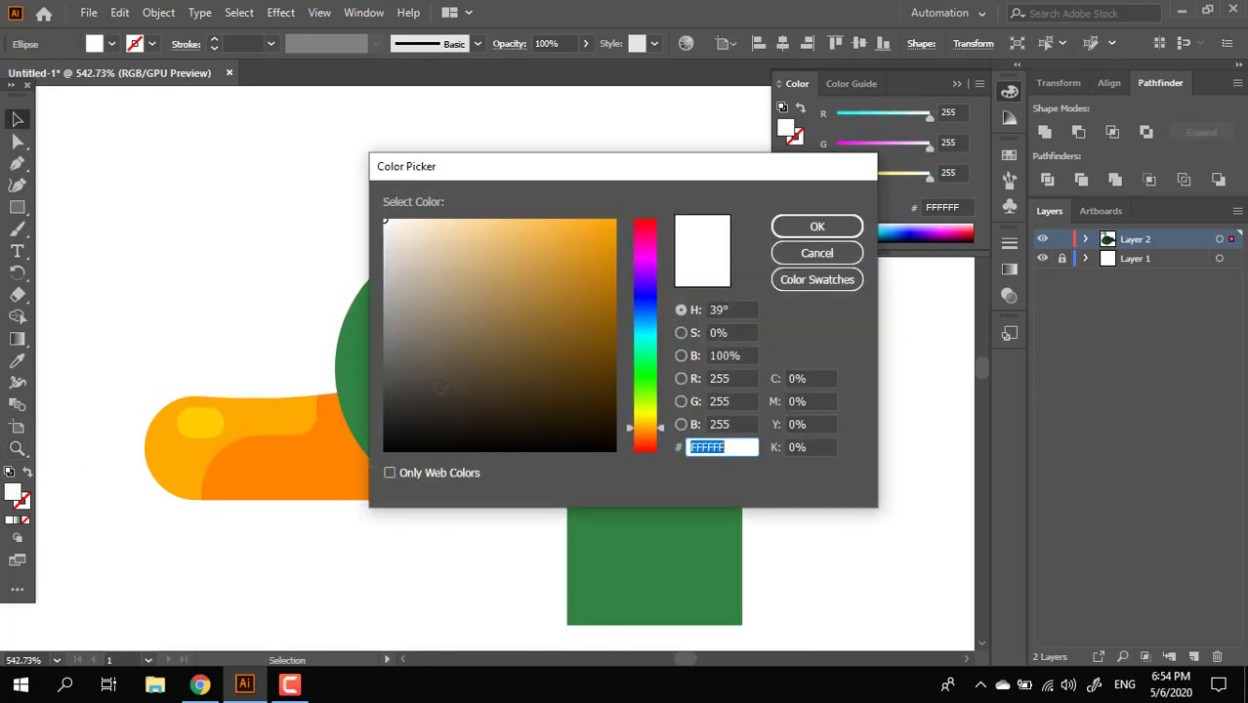
click(424, 397)
click(803, 226)
click(838, 363)
Draw a closed curved shape with the Pen tool covering the lower part of the front wing and extending beyond its outline
key(z)
click(839, 366)
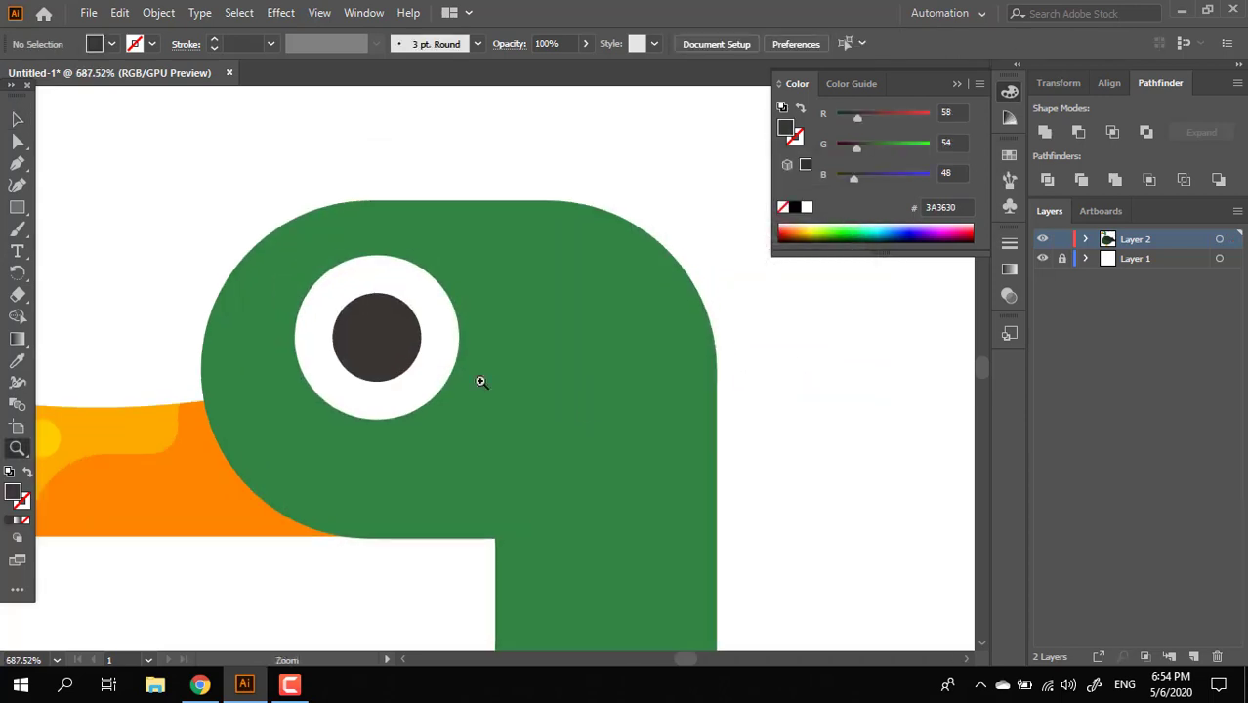
drag(677, 446, 480, 385)
drag(804, 438, 549, 349)
drag(549, 349, 625, 405)
drag(558, 379, 594, 399)
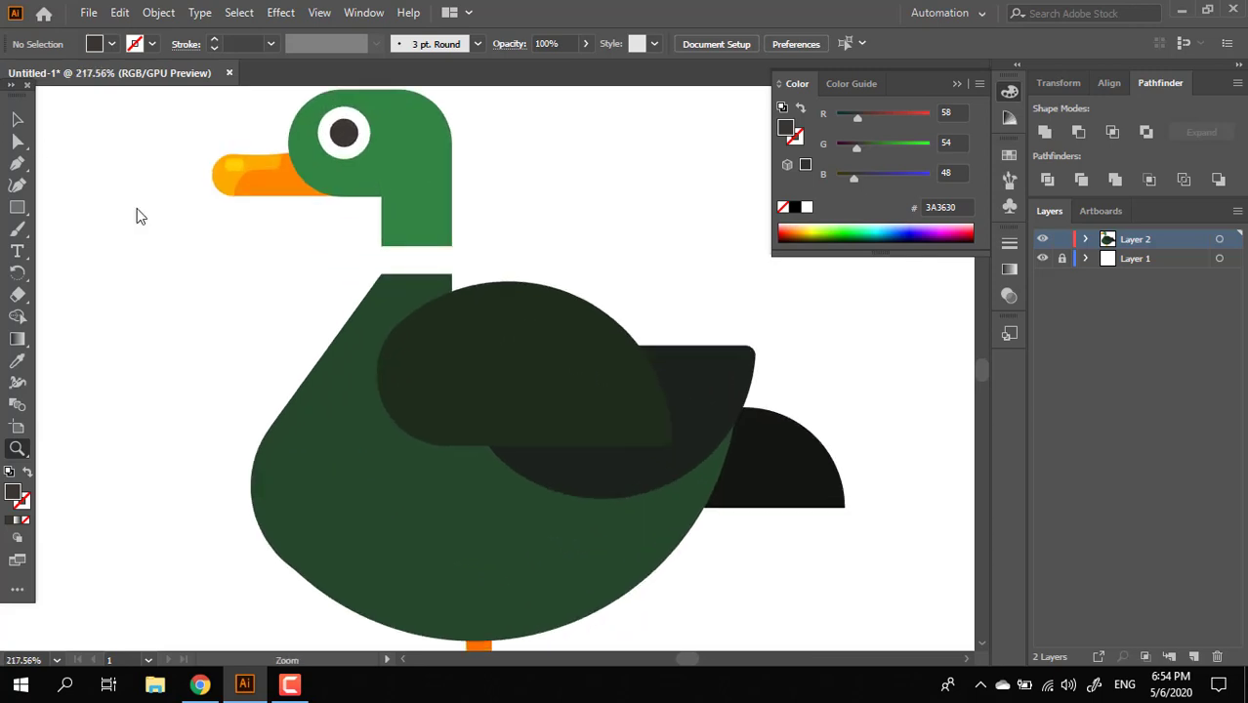
drag(459, 373, 431, 417)
drag(477, 442, 514, 453)
click(18, 163)
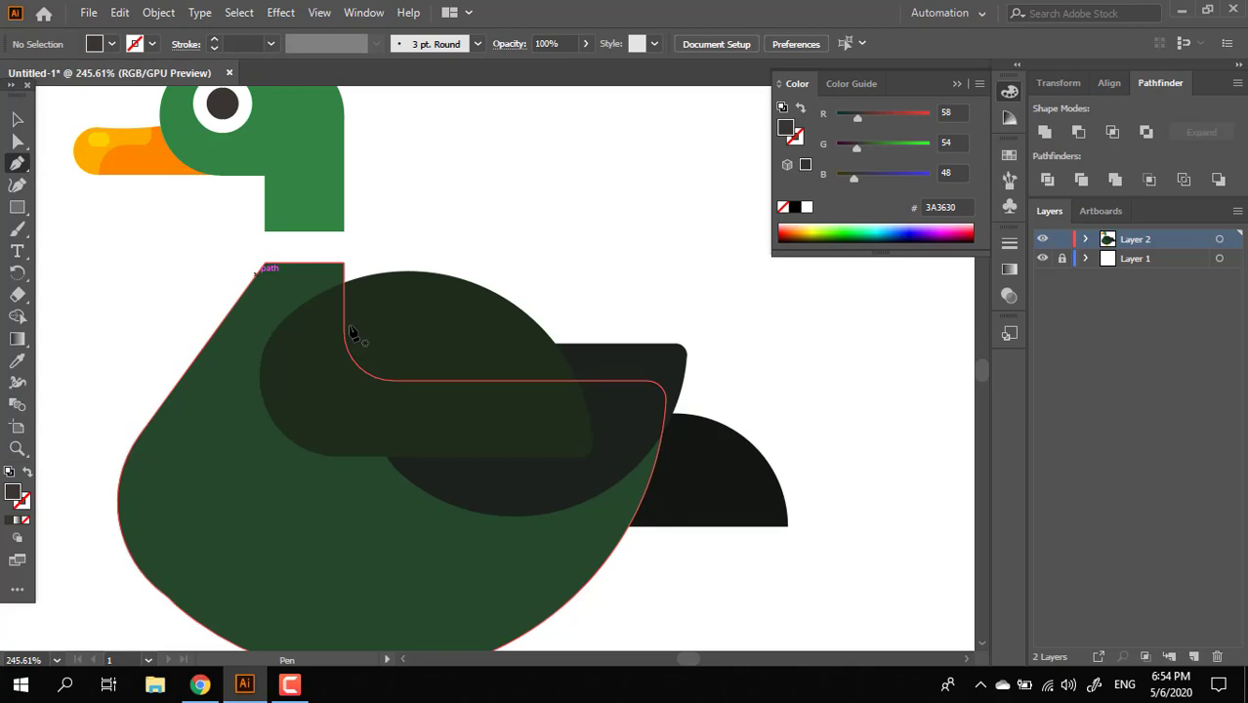
click(309, 284)
drag(328, 392, 351, 403)
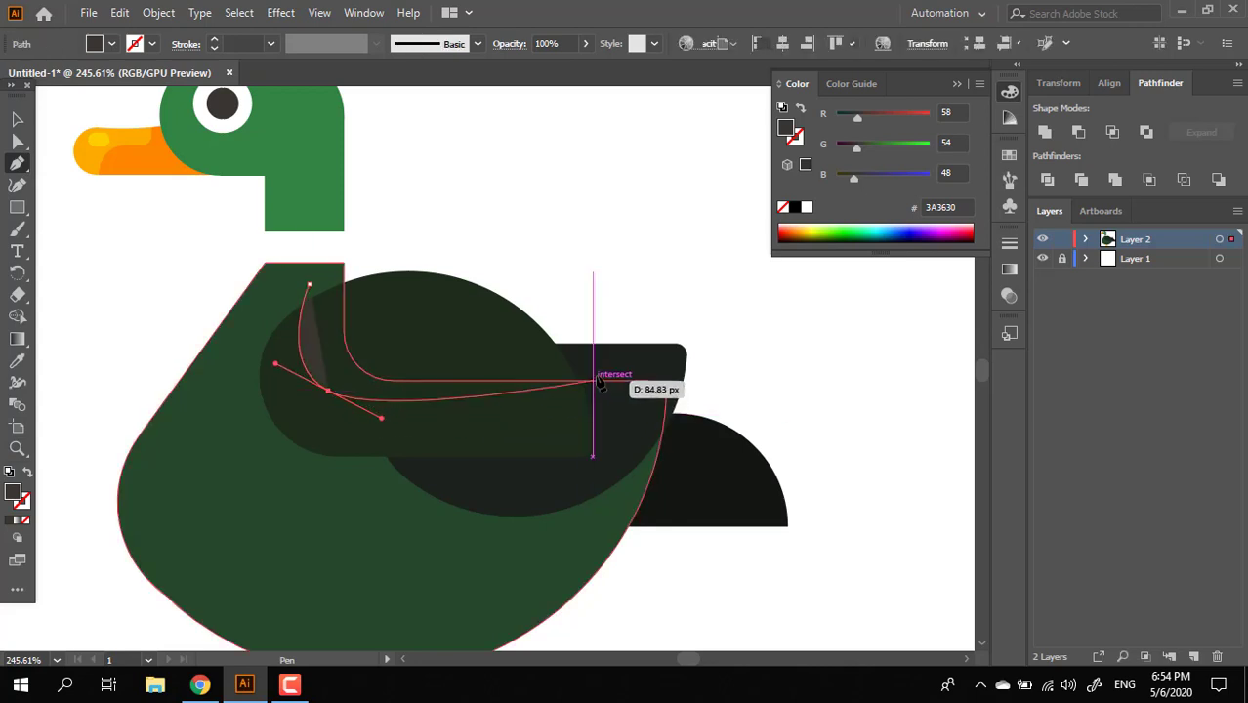
drag(598, 370, 648, 344)
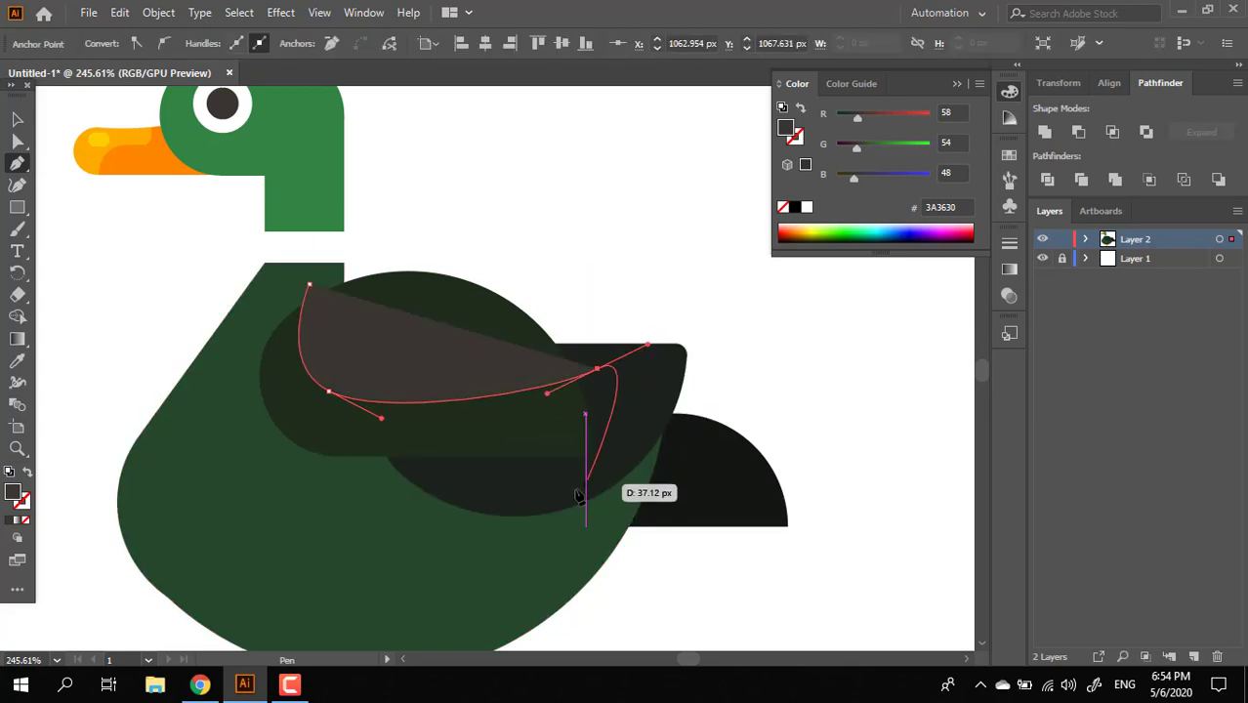
drag(574, 489, 509, 495)
drag(233, 449, 243, 329)
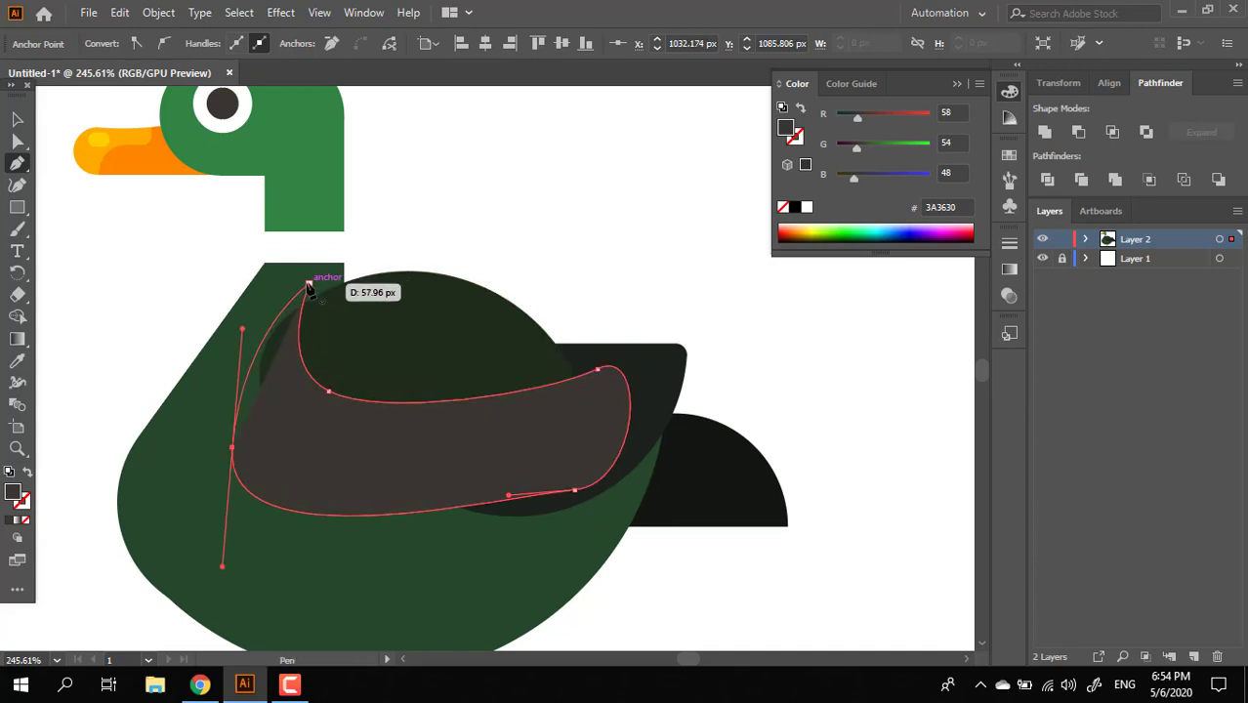
click(310, 284)
Sample the front wing's green onto the curved shape and darken its fill to 141E14
click(18, 119)
click(418, 329)
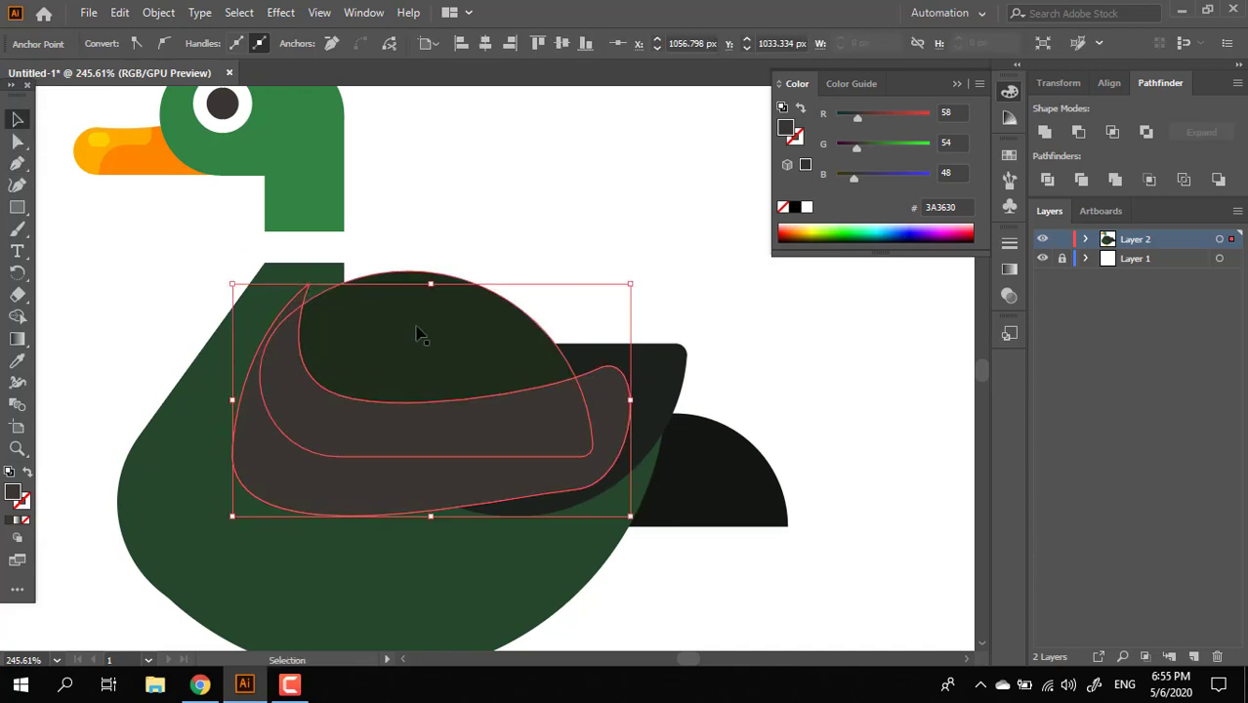
click(401, 437)
click(17, 361)
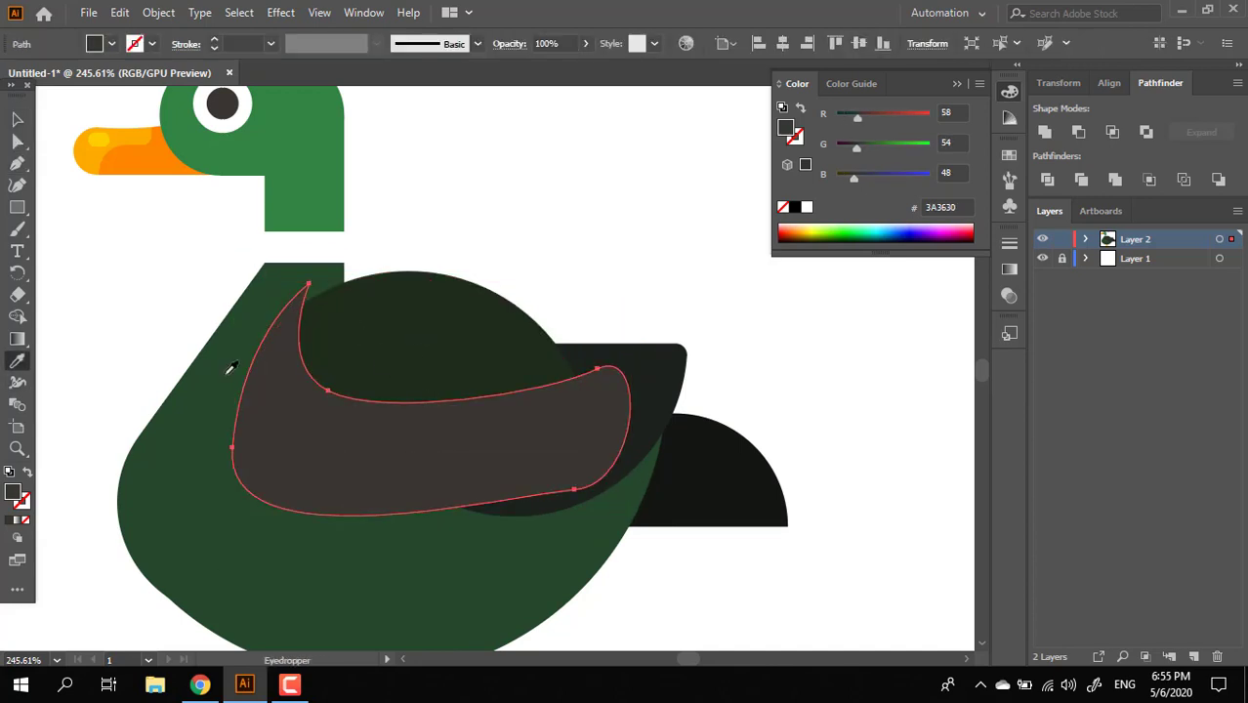
click(342, 344)
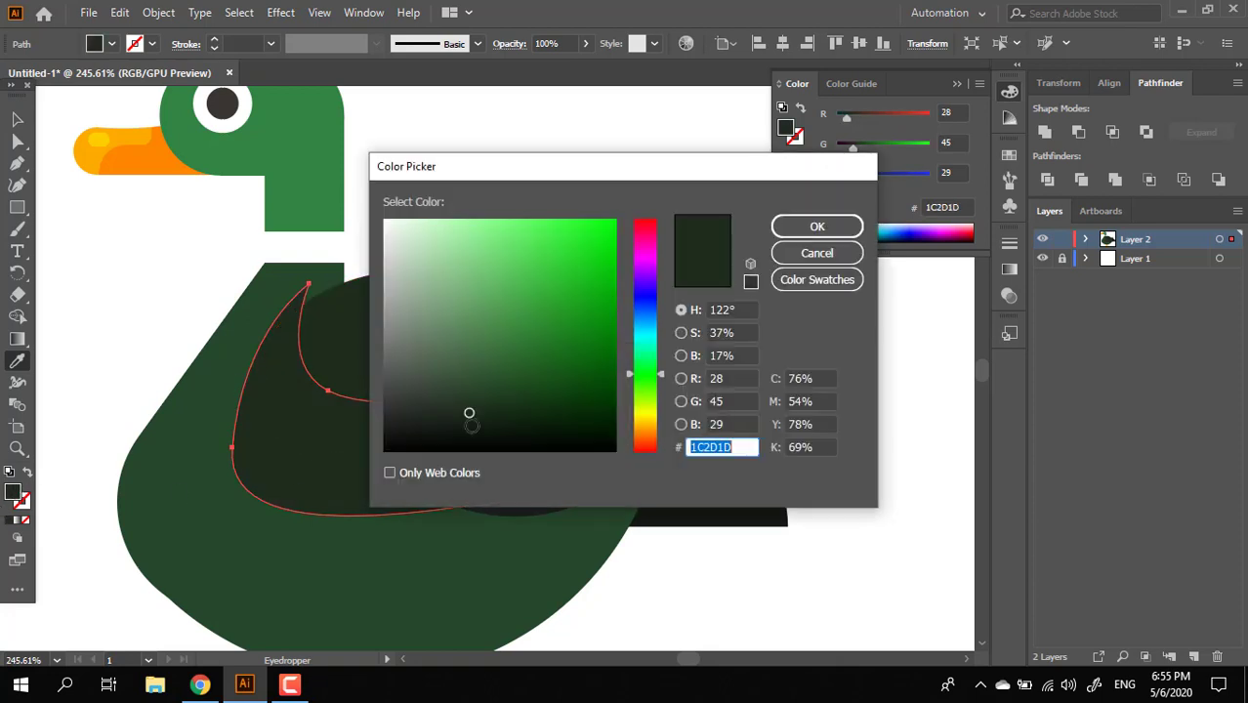
click(460, 423)
key(Return)
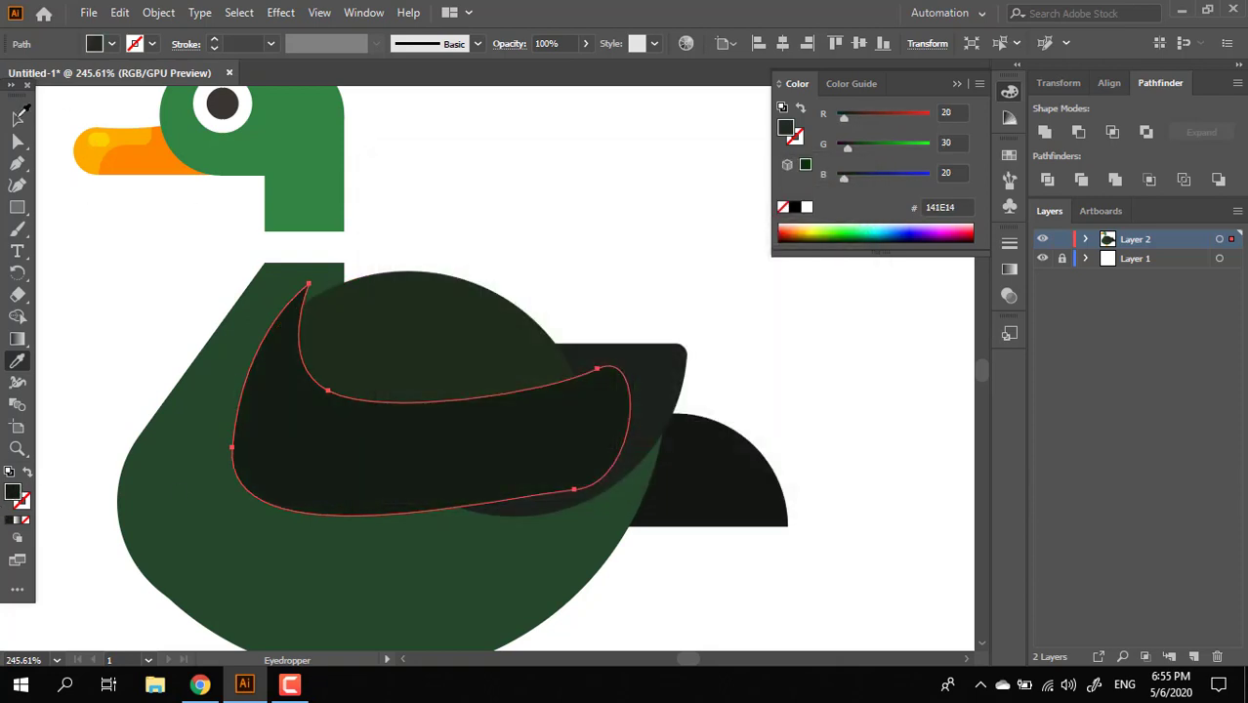
Select the curved shape together with the front wing and split them with the Divide pathfinder
click(17, 119)
shift+click(446, 362)
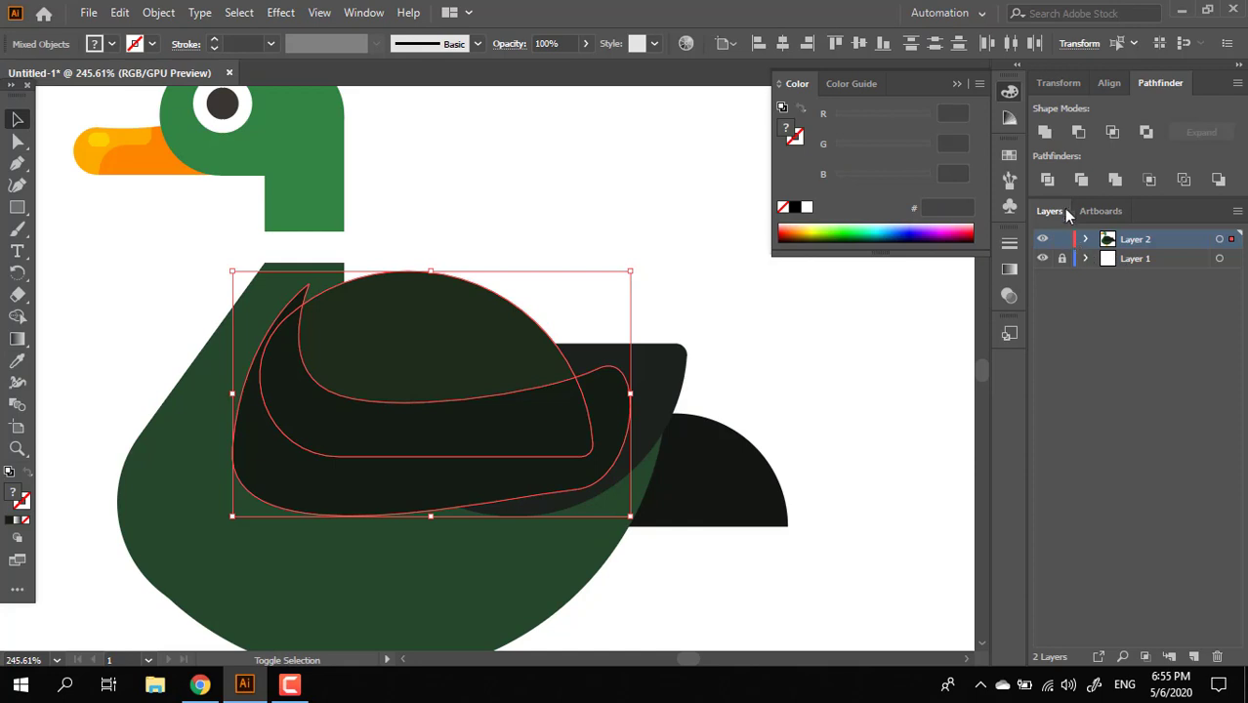
click(1049, 180)
Isolate the divided wing group, delete the dark pieces outside the wing outline and exit isolation
double_click(431, 423)
click(535, 486)
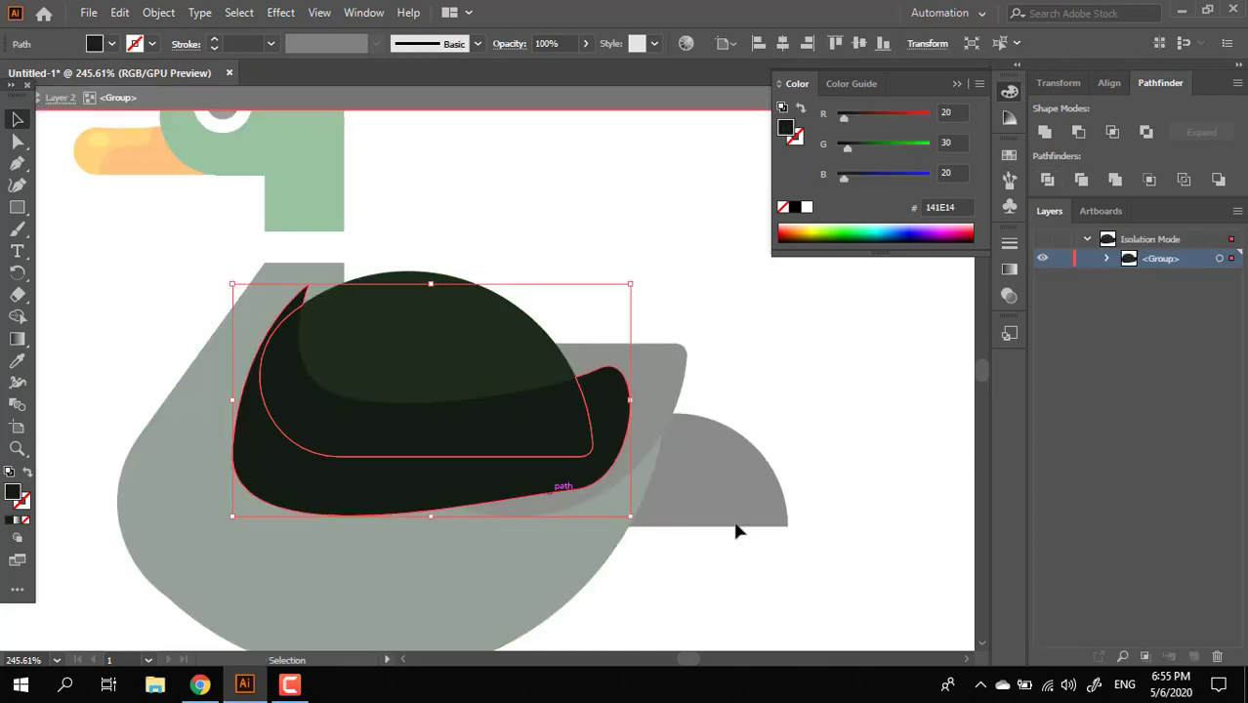
key(Delete)
double_click(818, 492)
Draw a closed oval with the Pen tool over the rear wing's outer upper corner, filled with the rear wing's colour 1C211D
key(z)
drag(813, 465, 668, 395)
drag(668, 395, 633, 459)
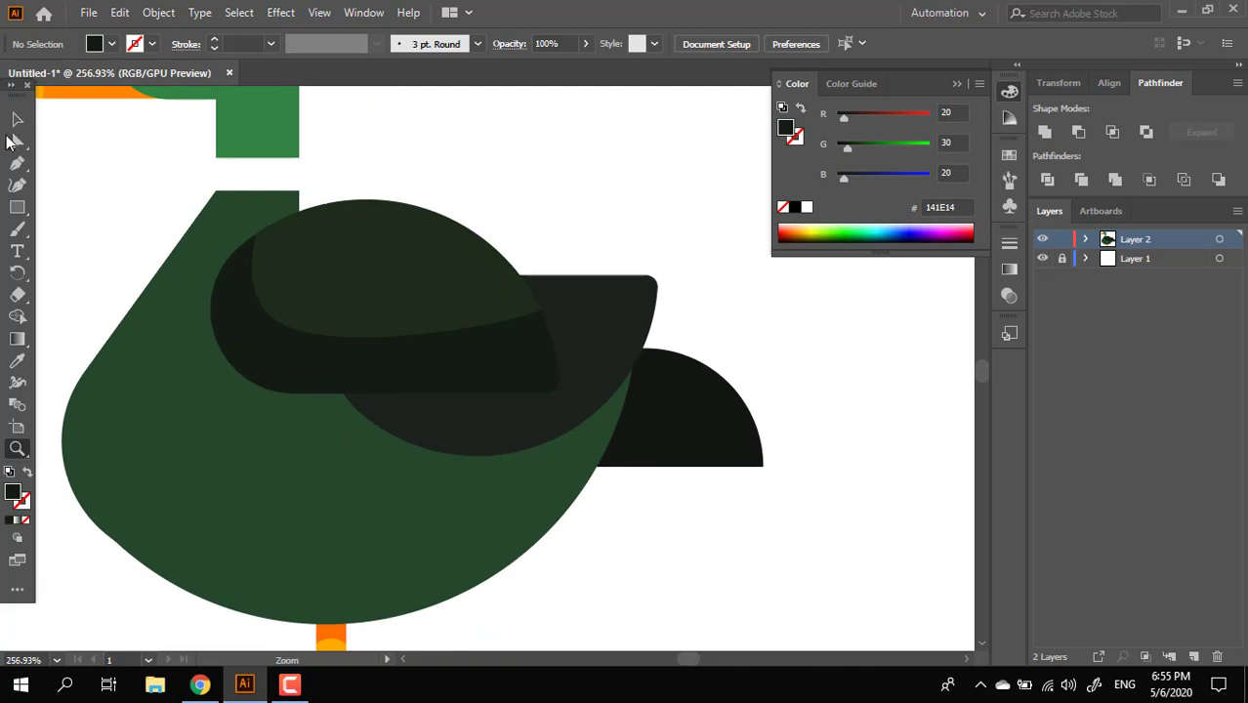
click(491, 420)
key(z)
drag(549, 420, 617, 445)
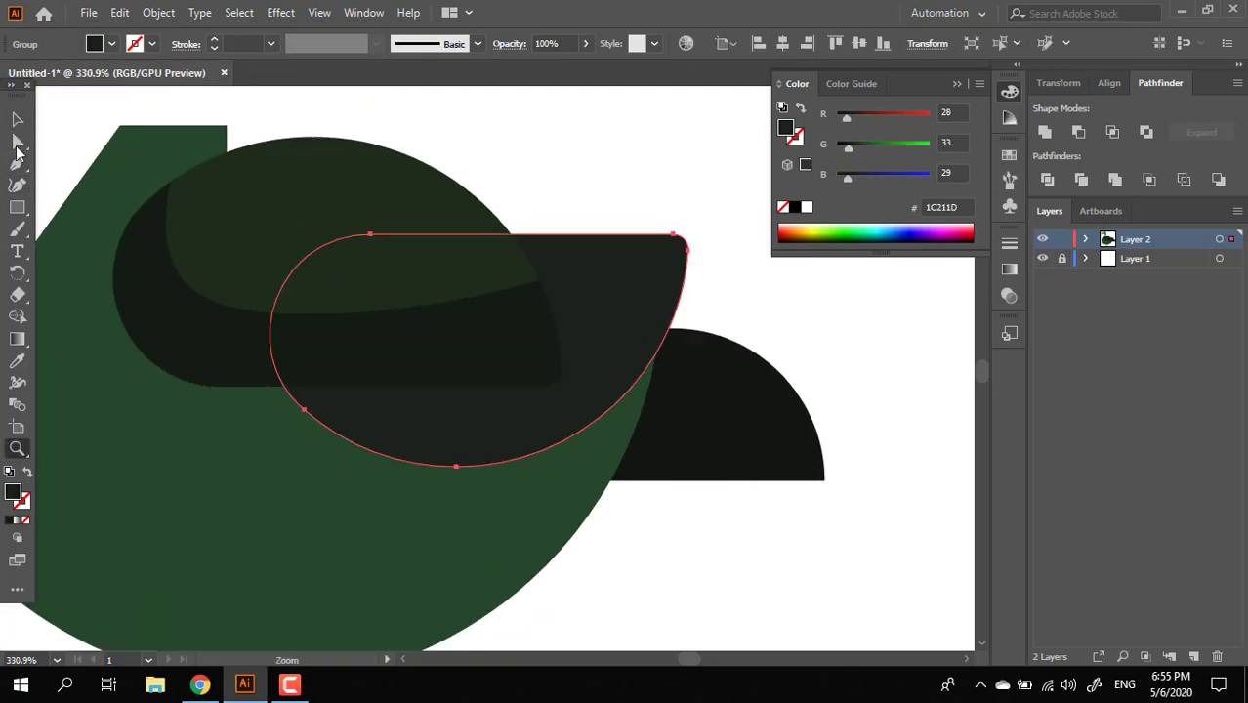
click(553, 207)
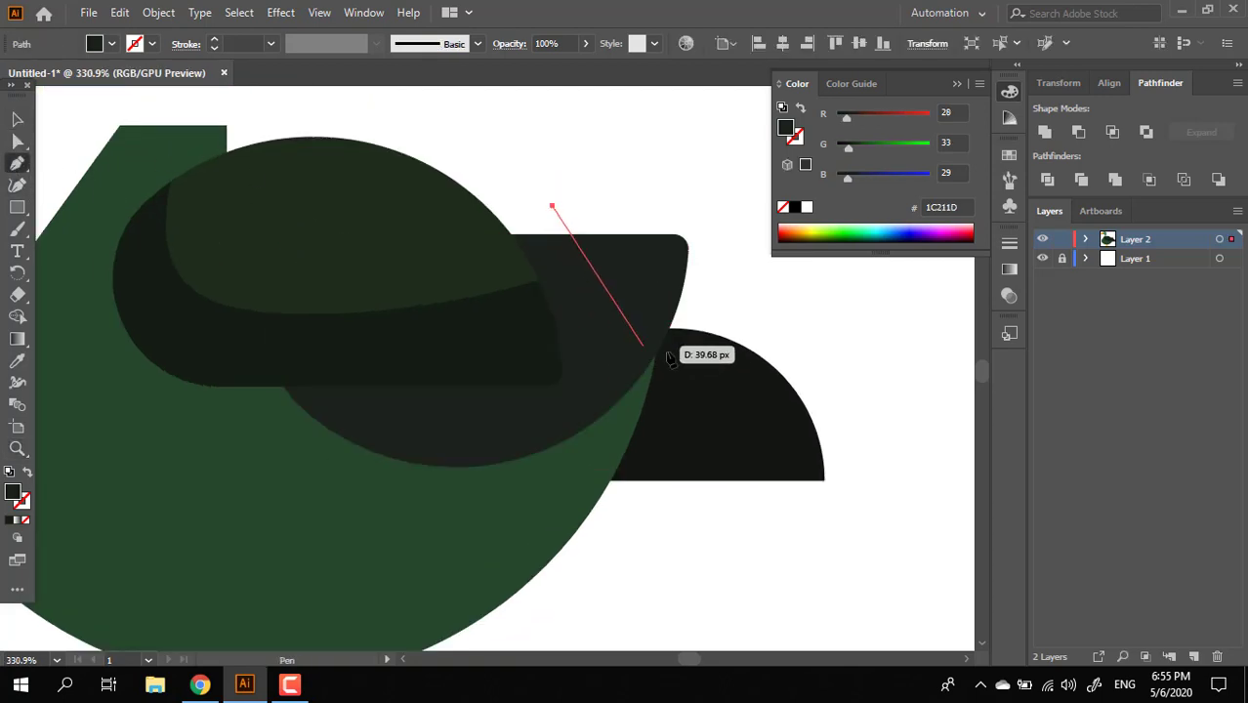
drag(688, 319, 860, 255)
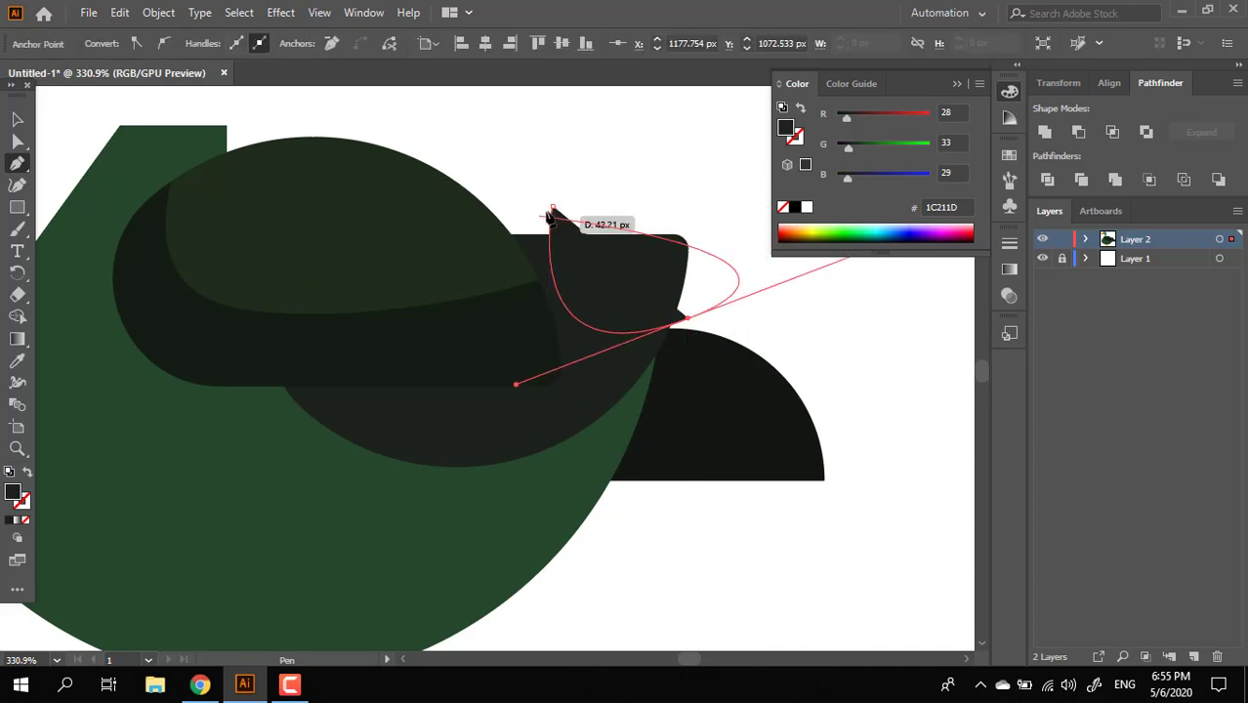
drag(554, 207, 461, 301)
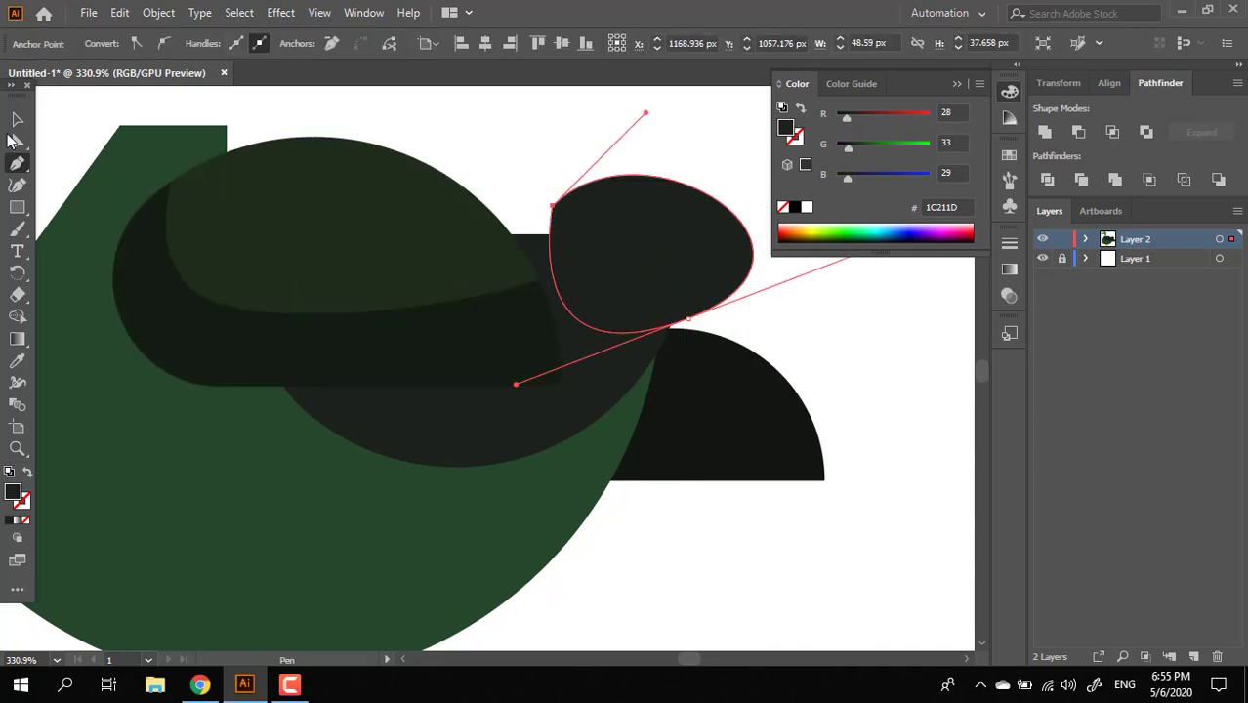
Select the rear wing and darken its fill to 0D0F0D
key(a)
click(22, 124)
click(486, 452)
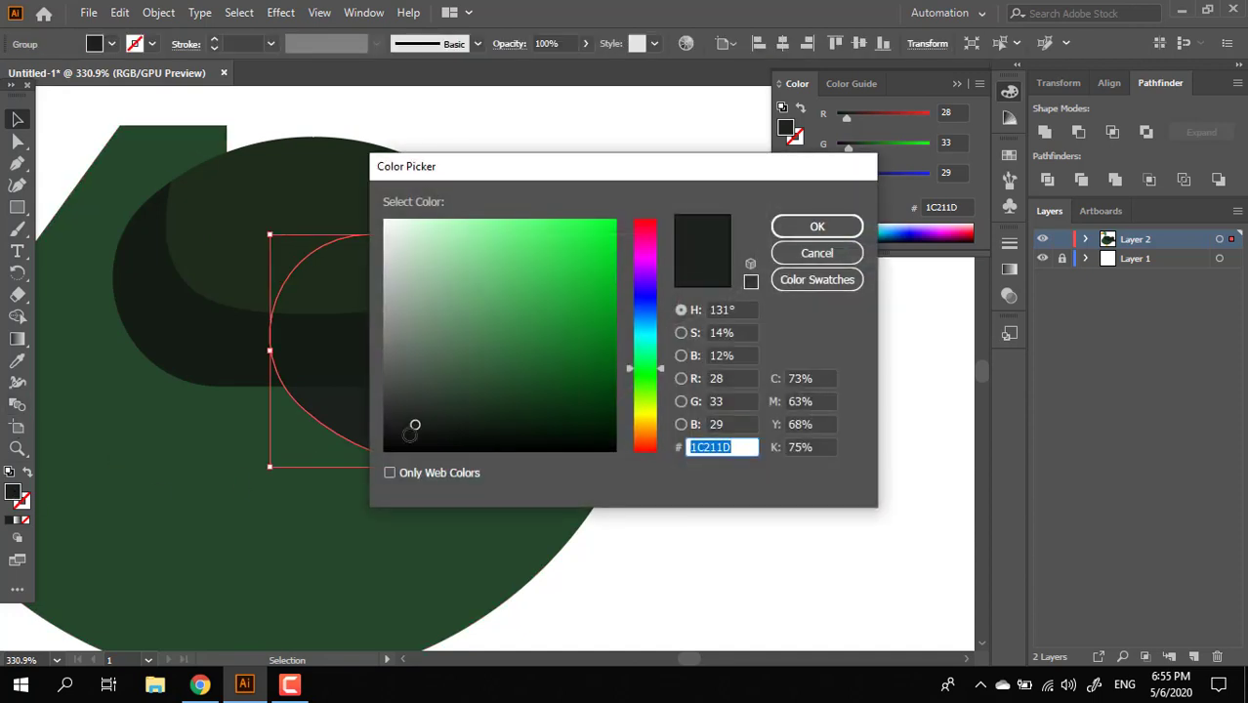
drag(411, 433, 413, 438)
click(803, 229)
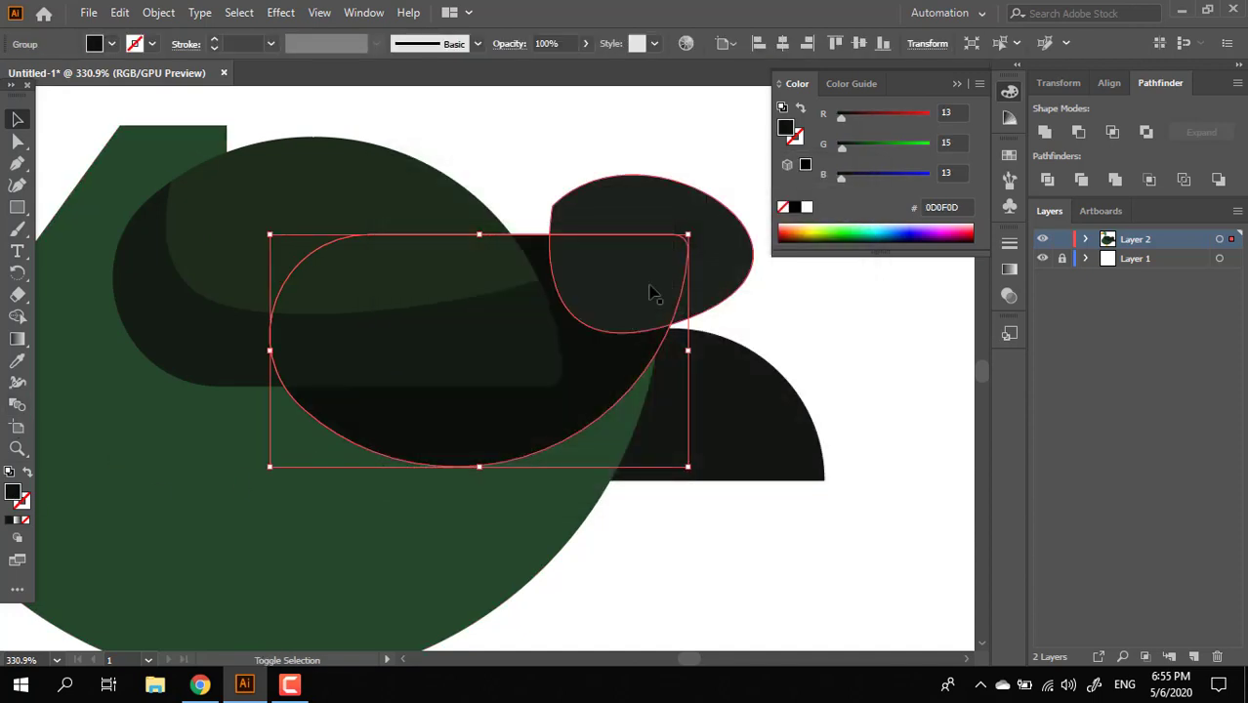
Divide the rear wing with the oval and delete the oval pieces lying outside the wing outline
shift+click(669, 253)
click(1048, 180)
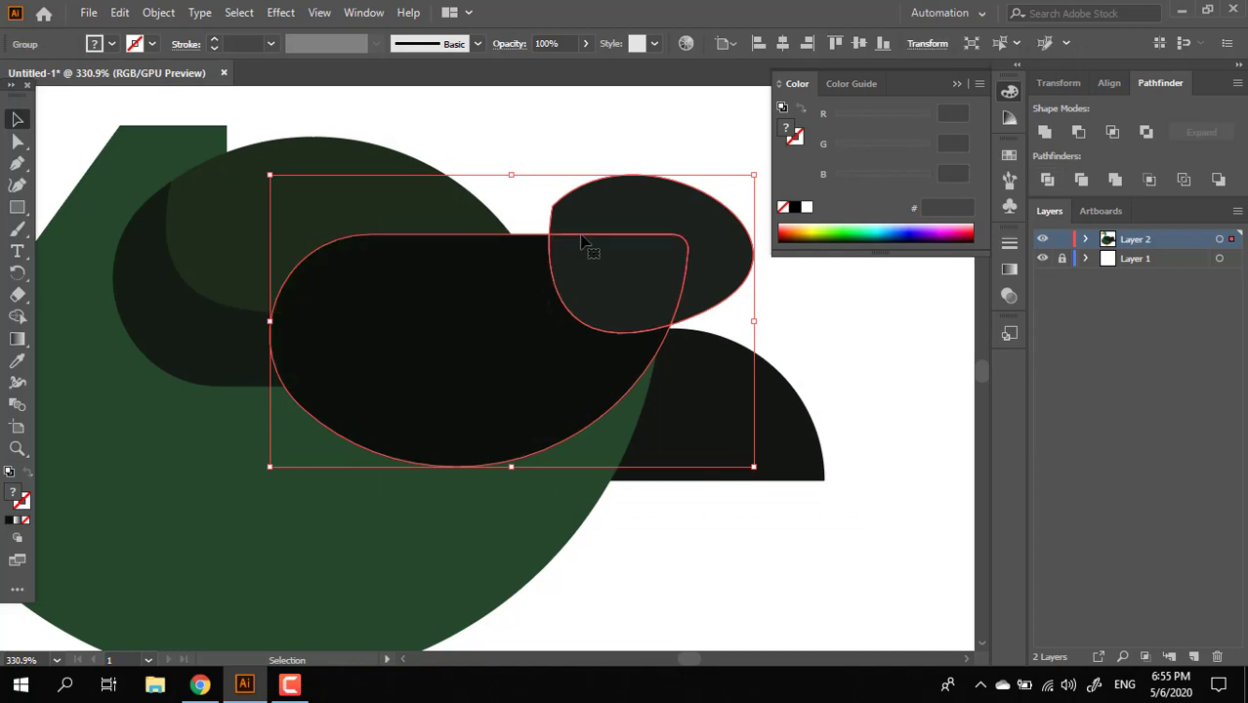
double_click(645, 252)
click(674, 260)
click(710, 262)
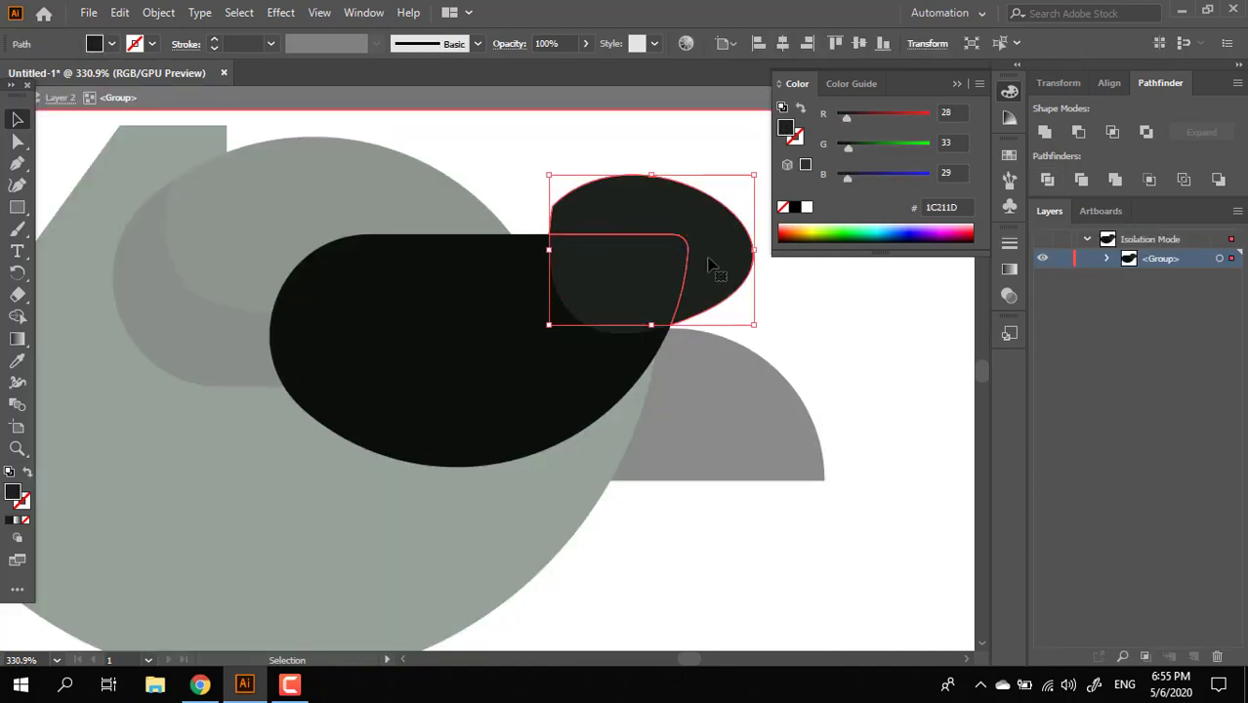
key(Delete)
key(Escape)
Send the divided rear wing group behind the front wing and deselect it
click(625, 286)
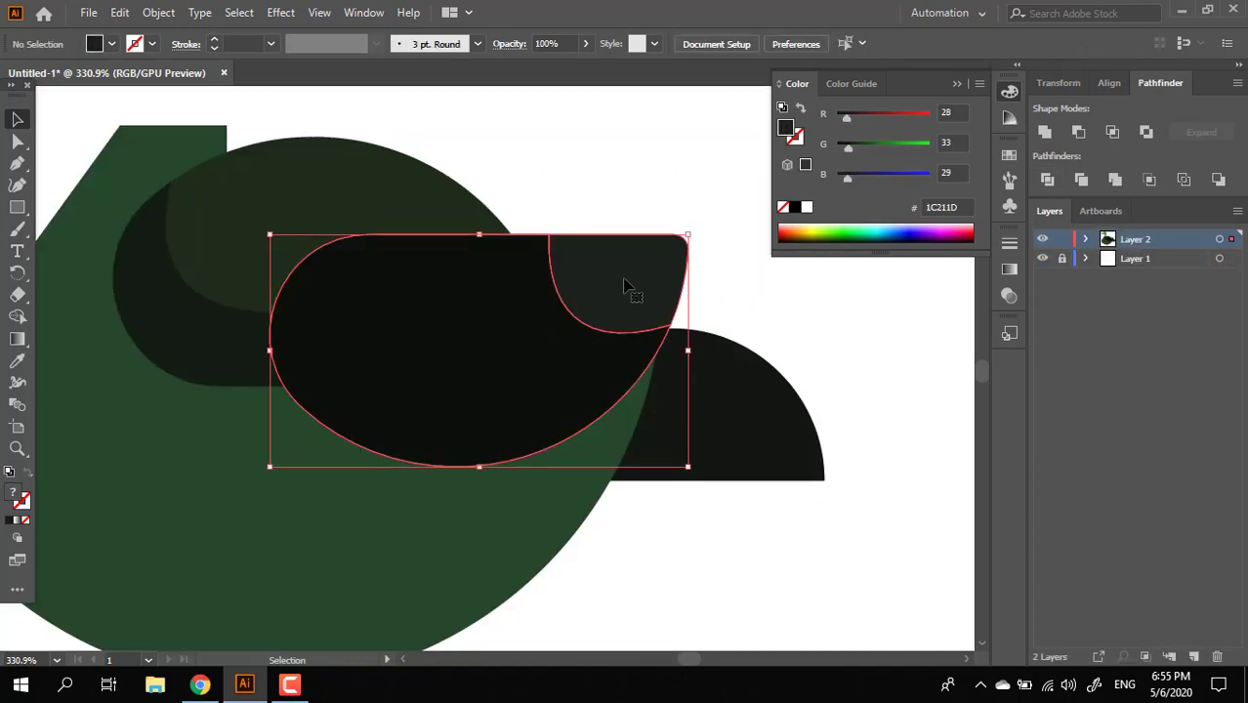
key(ctrl+bracketleft)
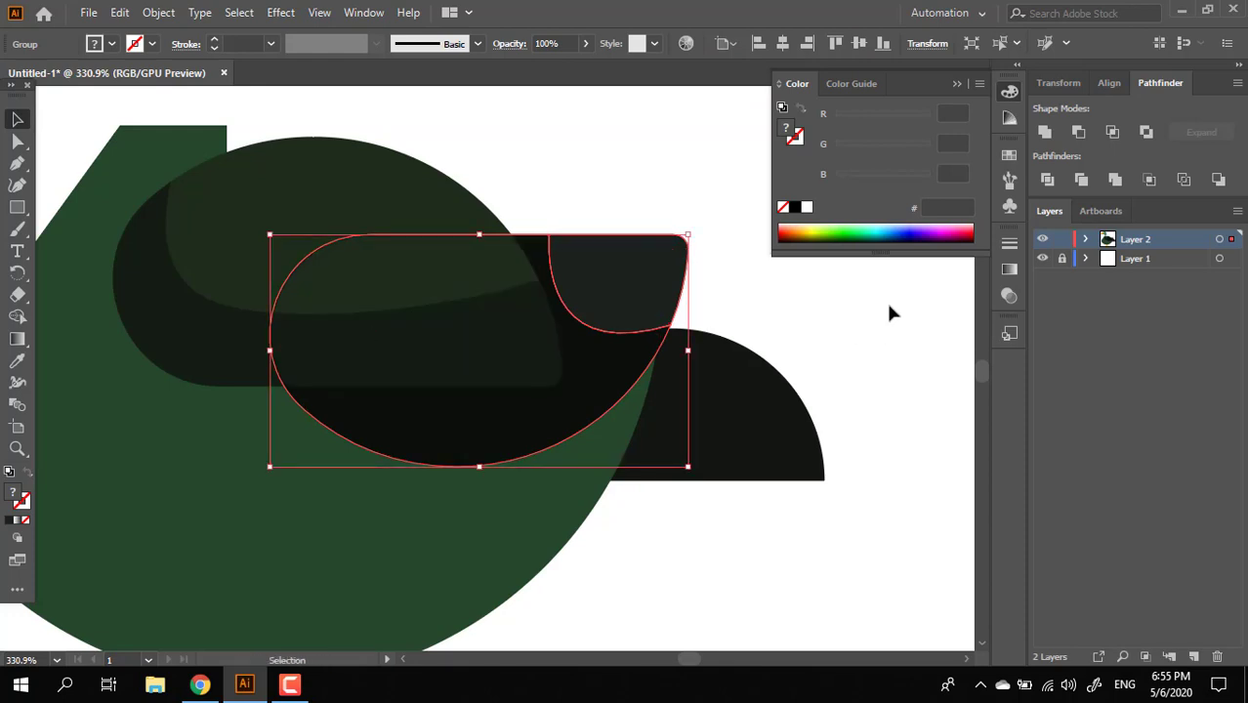
click(890, 307)
Draw a closed, curved shape with the Pen tool over the tail's inner side and lower edge, filled with the tail's colour 141614
key(z)
drag(865, 330, 469, 424)
drag(680, 395, 728, 389)
mouse_move(568, 425)
mouse_down()
mouse_move(522, 441)
mouse_move(445, 414)
mouse_move(585, 424)
mouse_up()
drag(437, 365, 621, 455)
click(464, 346)
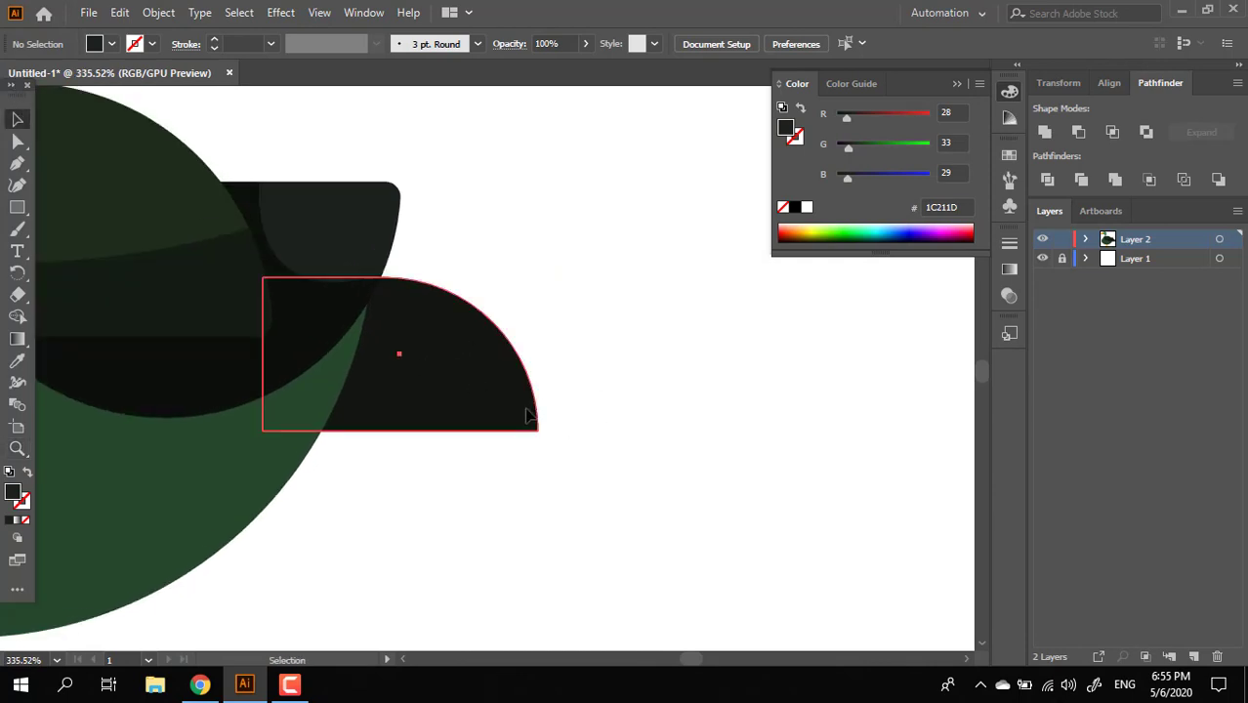
click(16, 164)
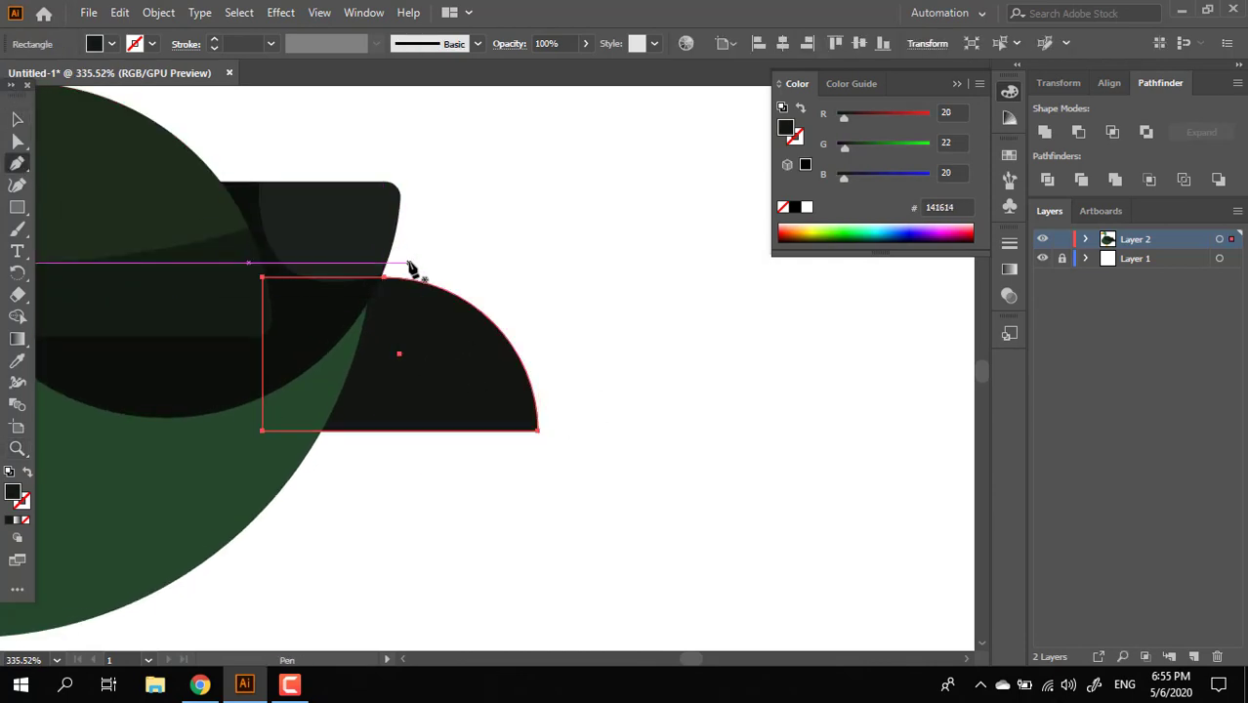
drag(409, 263, 365, 419)
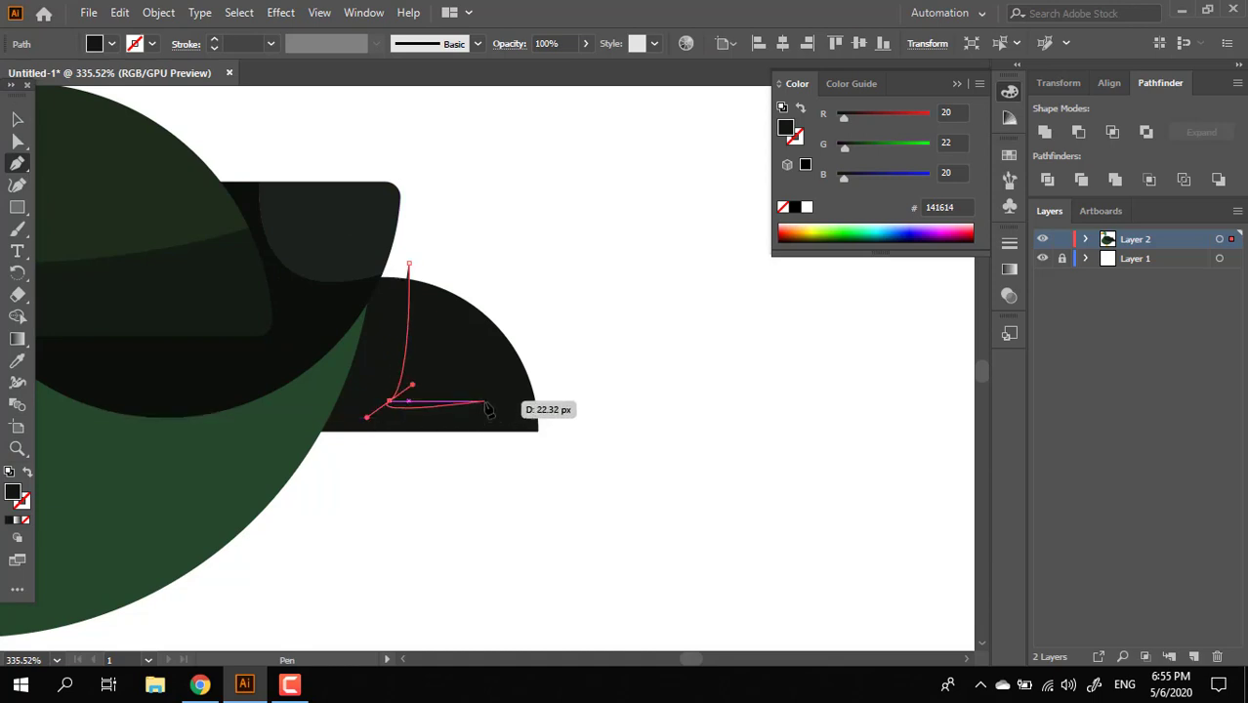
key(ctrl+z)
click(400, 374)
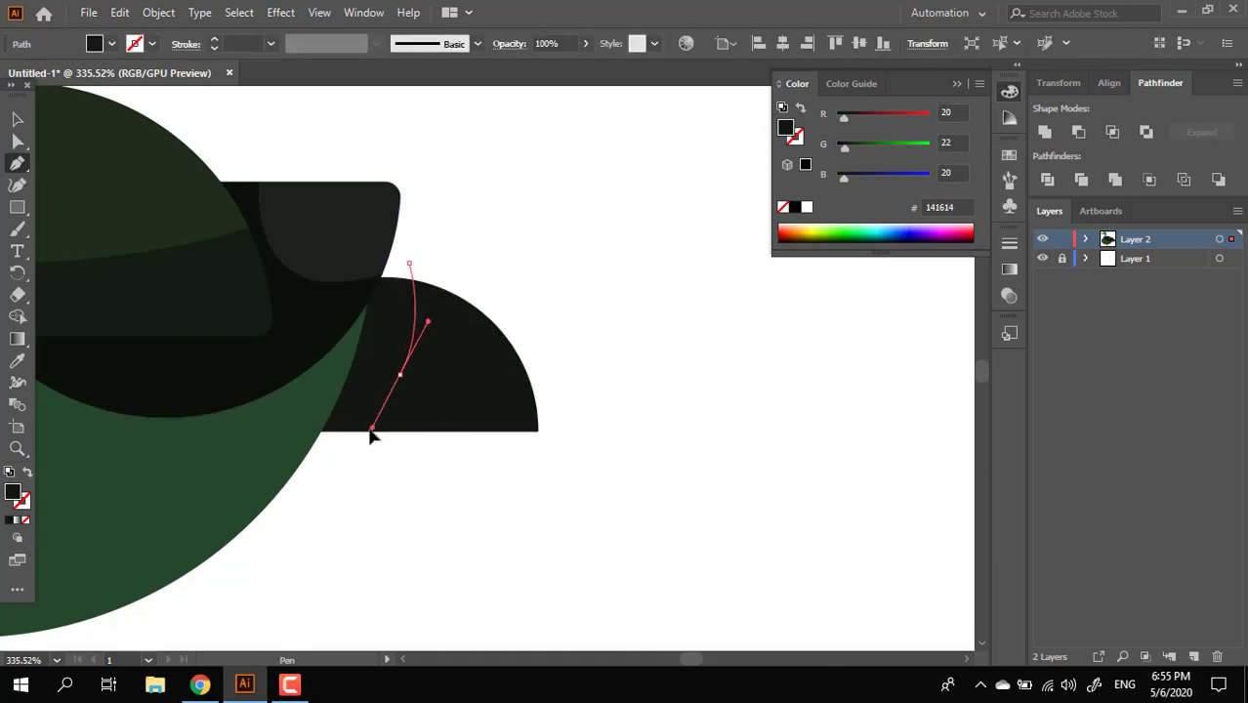
drag(371, 429, 360, 431)
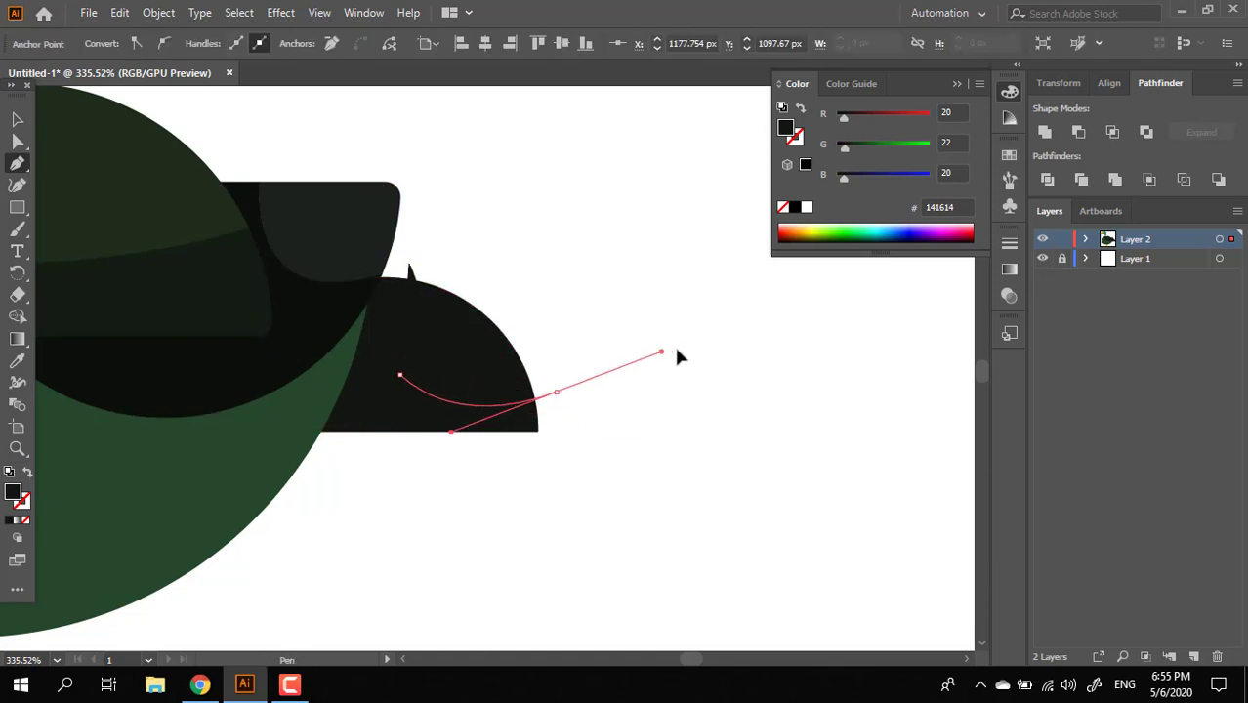
drag(677, 350, 680, 348)
drag(448, 518, 277, 494)
drag(44, 272, 197, 142)
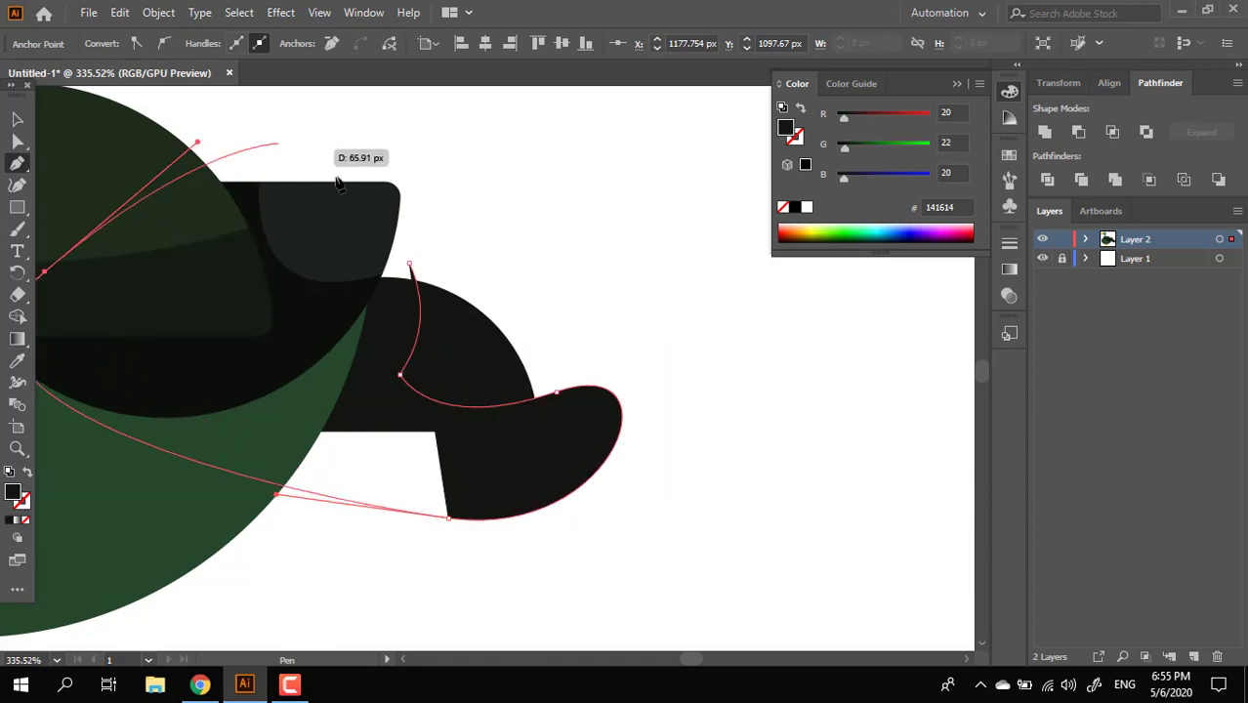
mouse_move(409, 264)
mouse_down()
mouse_move(418, 271)
mouse_move(389, 266)
mouse_up()
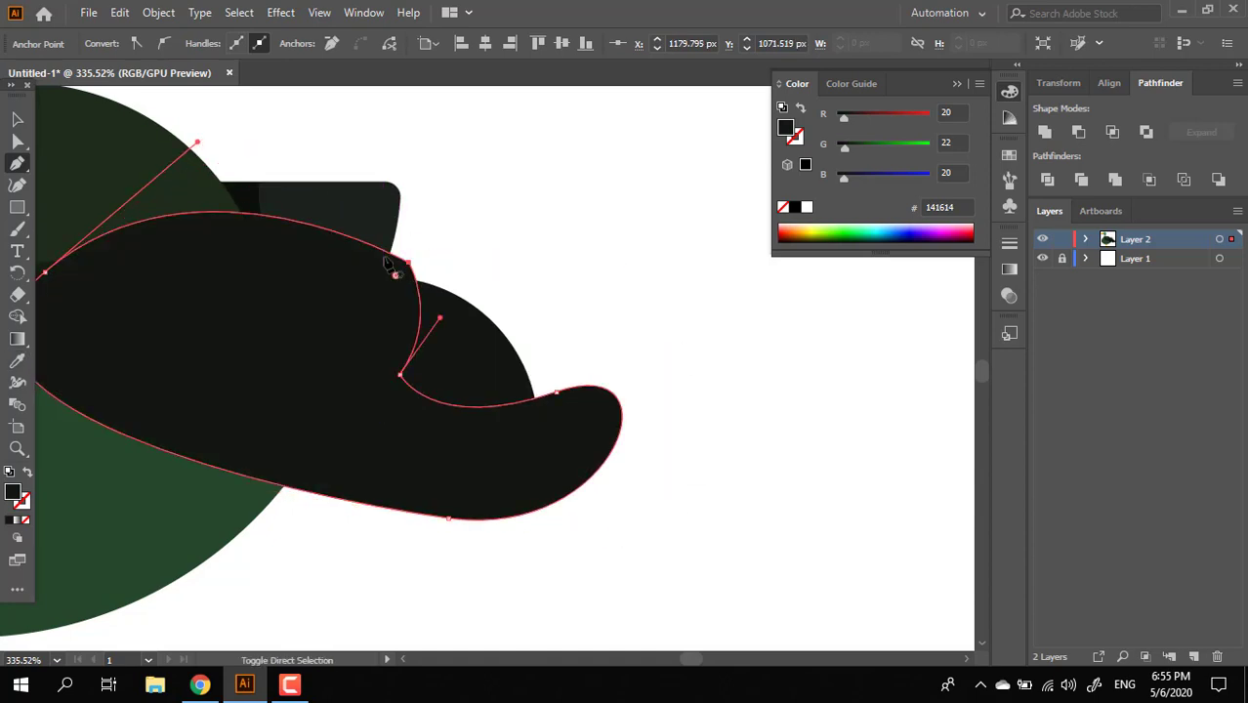
Move the tail shading shape behind the body and darken its fill to 020202
key(ctrl+shift+[)
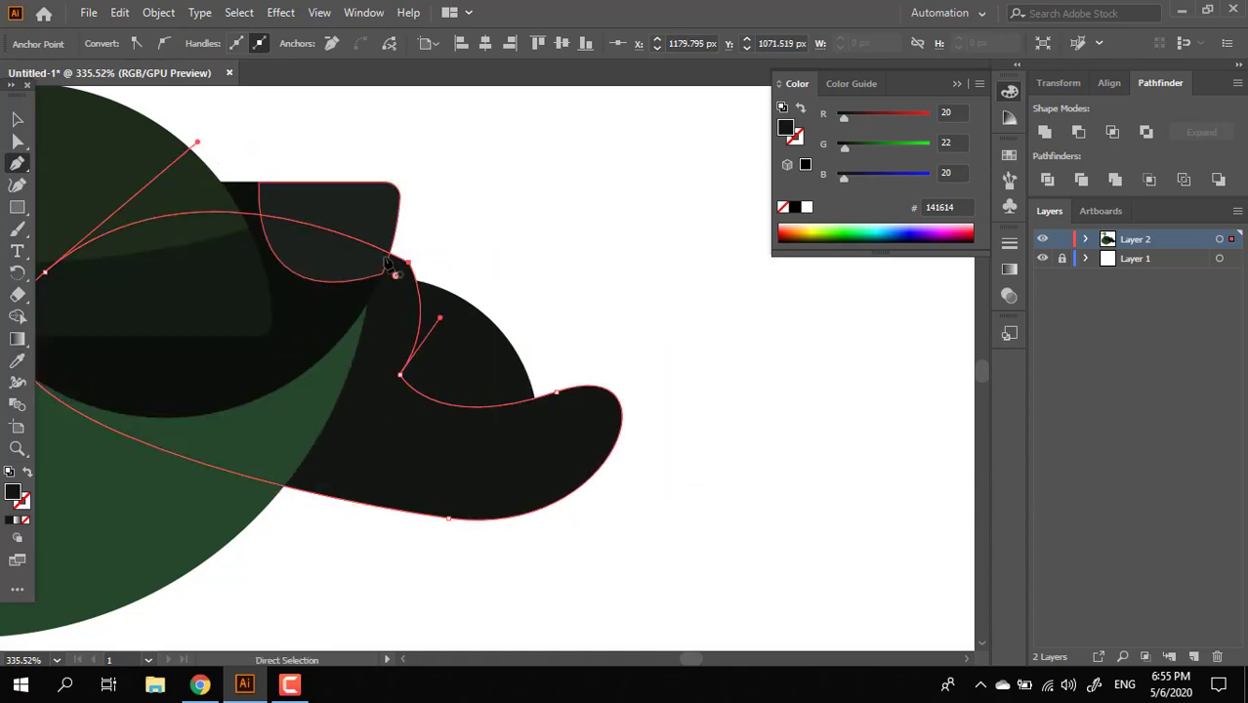
double_click(11, 500)
drag(404, 434, 394, 449)
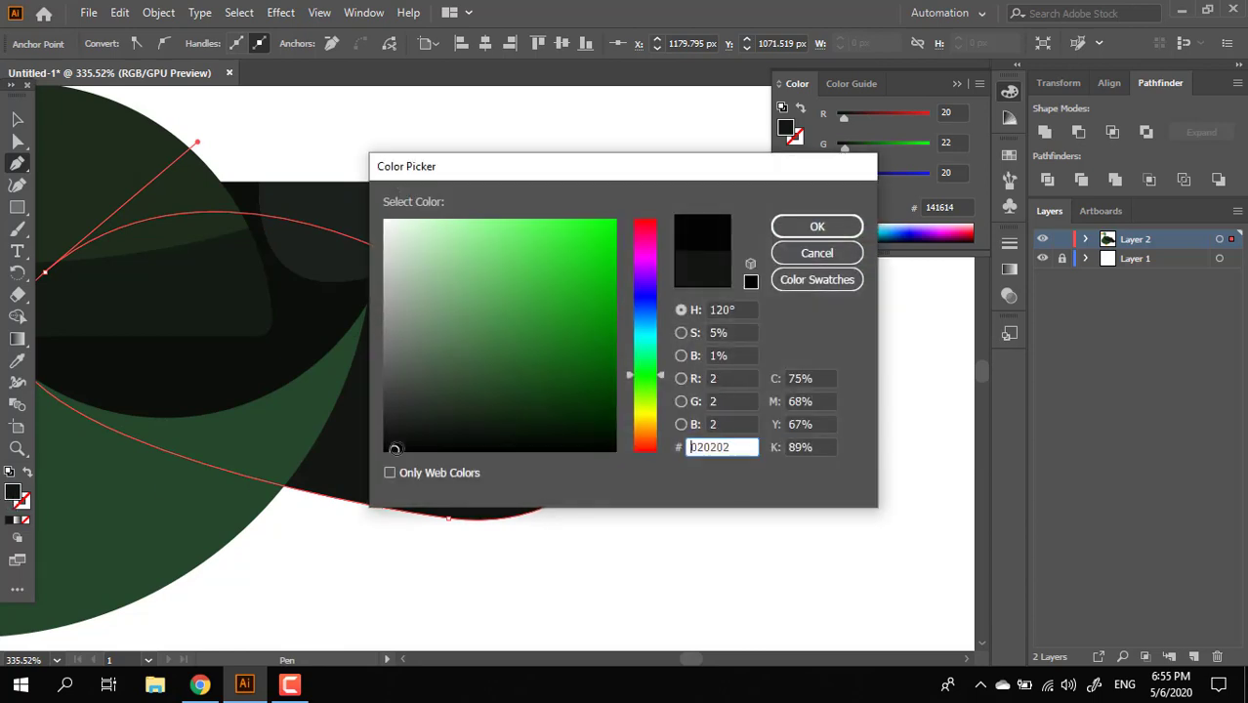
click(842, 230)
Round the concave corner of the tail shading shape to 6.35 px
click(19, 122)
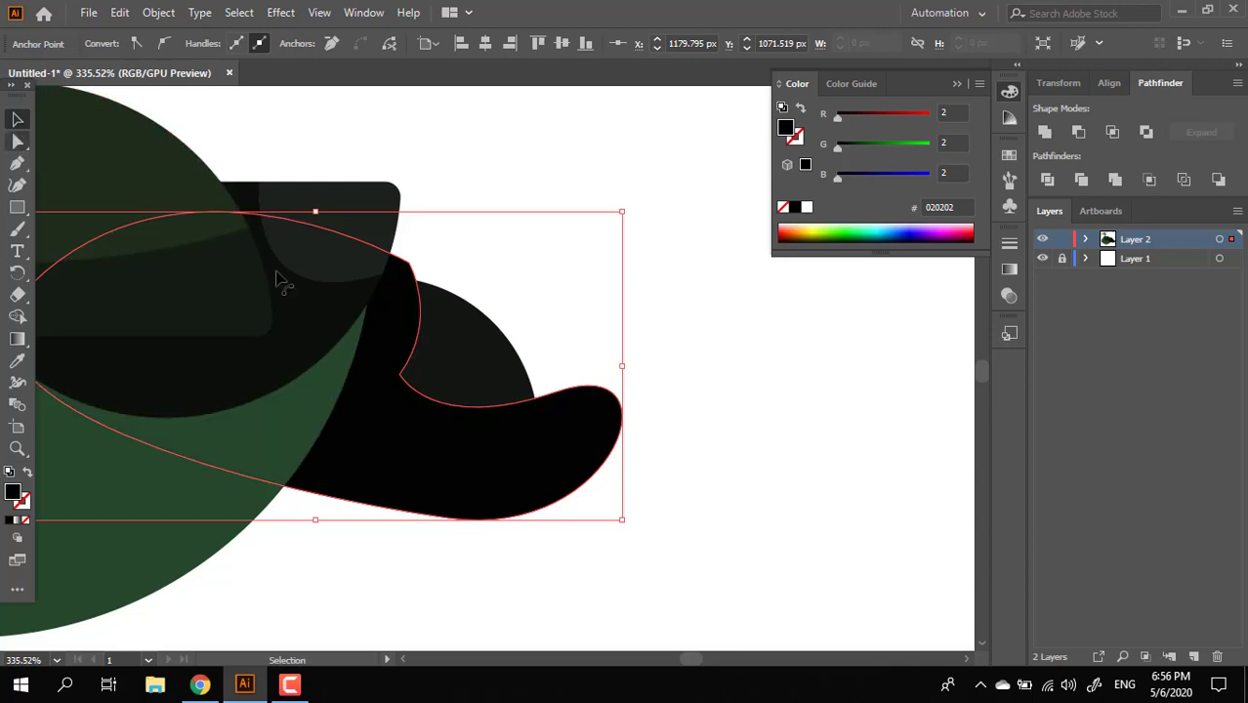
click(402, 377)
drag(420, 374, 739, 364)
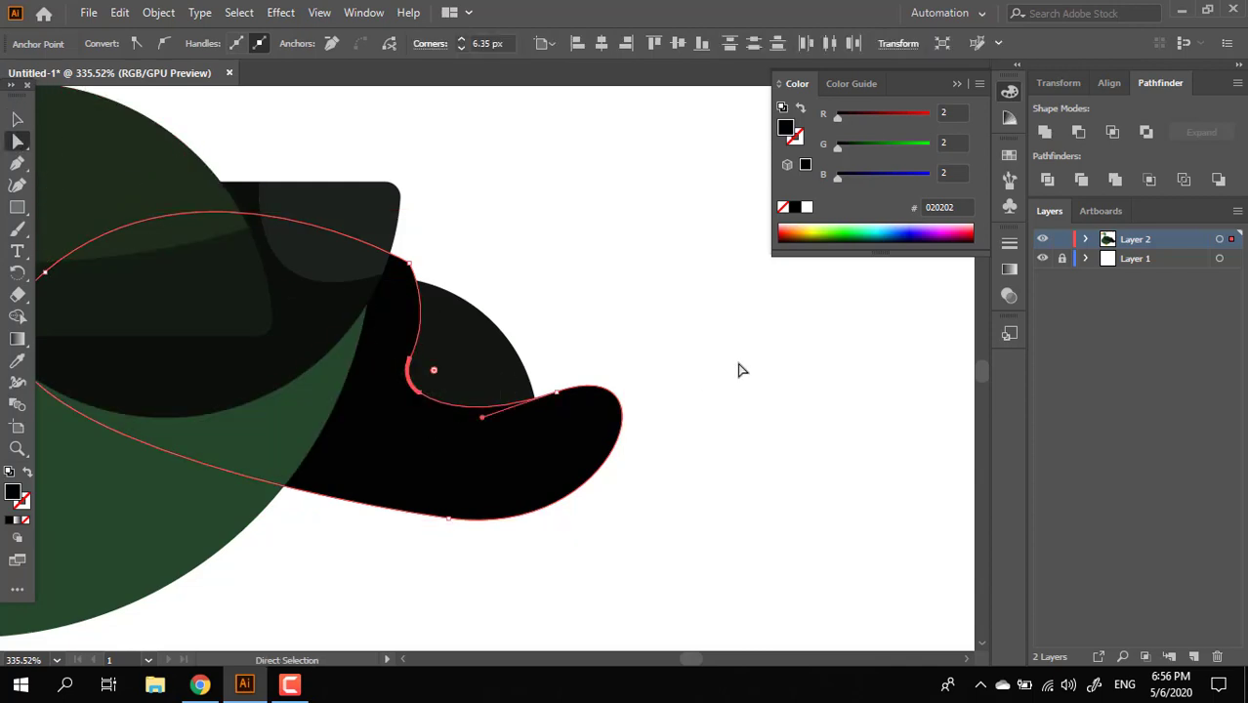
drag(479, 418, 481, 421)
Divide the tail with the shading shape and delete the pieces lying outside the tail outline
click(1044, 182)
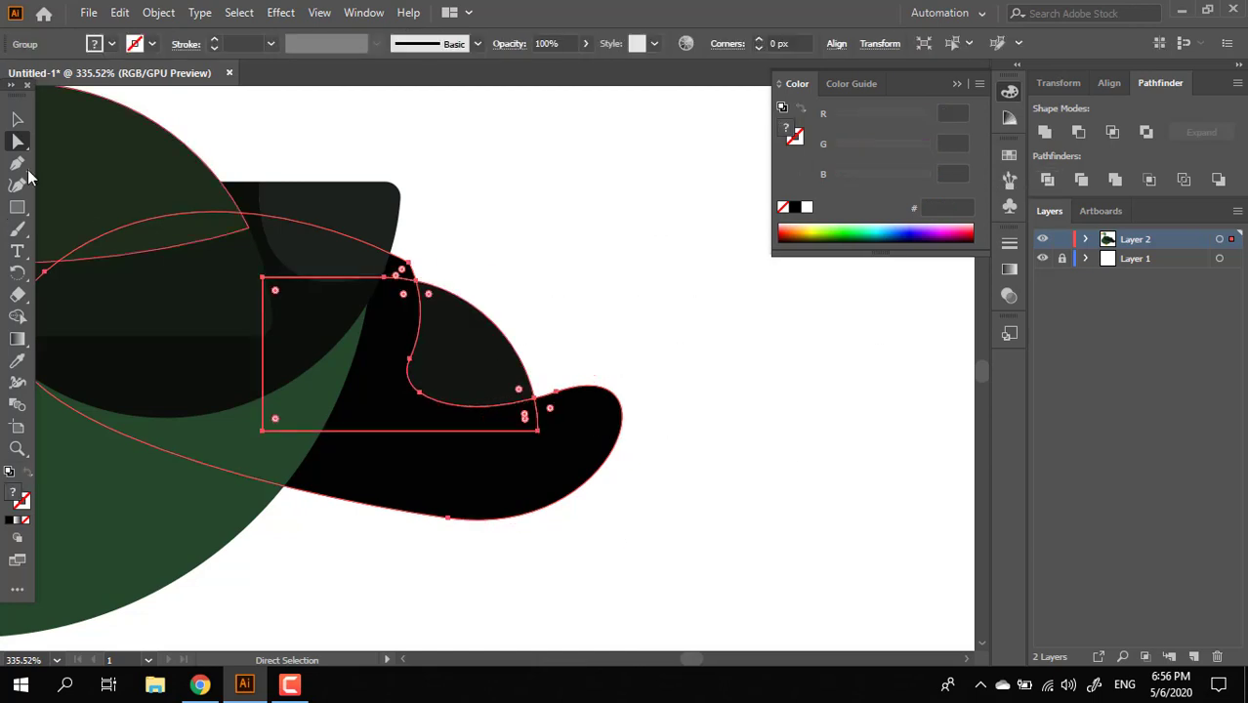
click(19, 119)
double_click(501, 493)
click(499, 491)
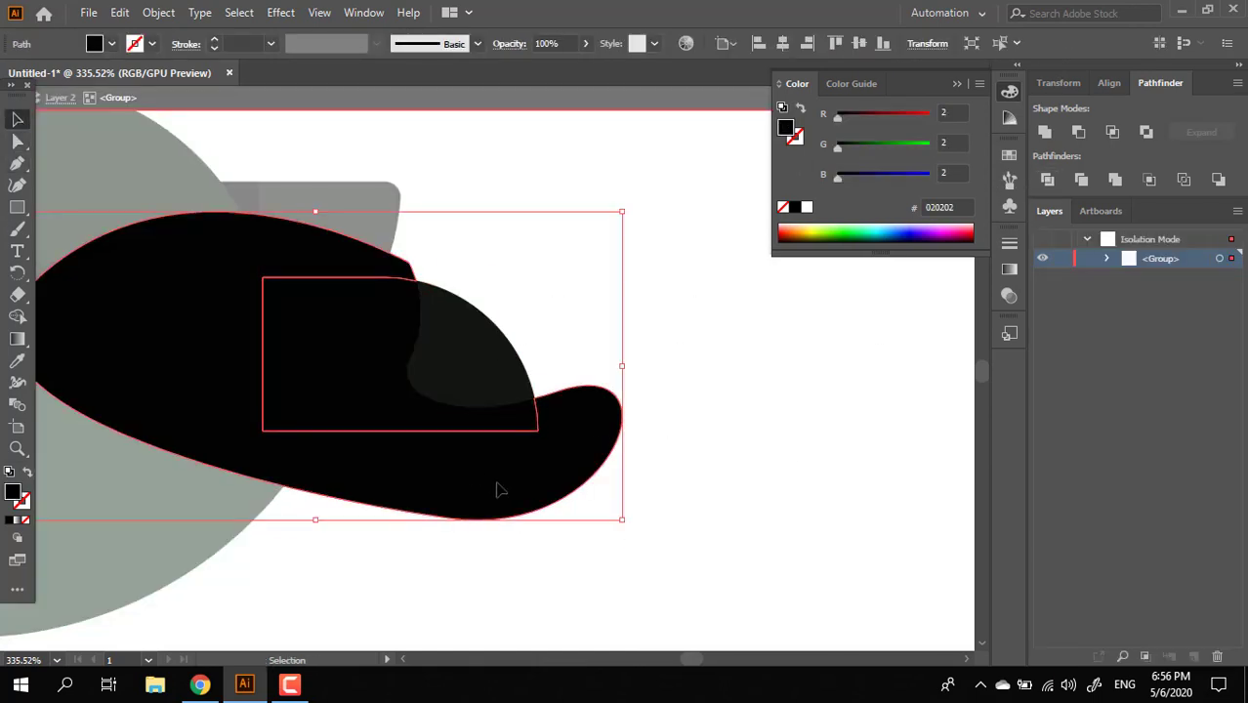
key(Delete)
double_click(765, 430)
Examine the whole duck, including its shaded tail and wings, at different zoom levels
drag(759, 399, 566, 520)
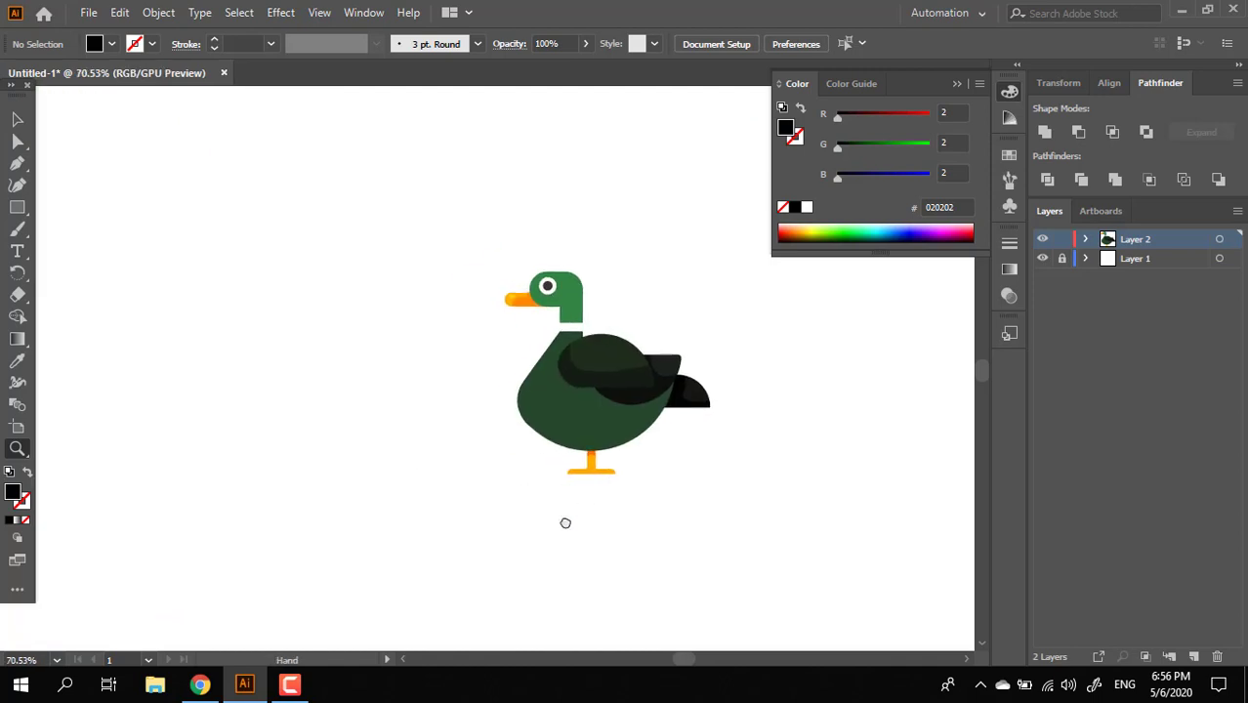
drag(704, 407, 942, 532)
drag(752, 408, 604, 461)
drag(535, 413, 857, 562)
drag(707, 372, 410, 388)
drag(483, 394, 312, 339)
drag(433, 421, 536, 526)
drag(523, 490, 636, 499)
drag(438, 411, 477, 424)
drag(667, 422, 619, 439)
drag(619, 439, 528, 447)
drag(527, 450, 592, 500)
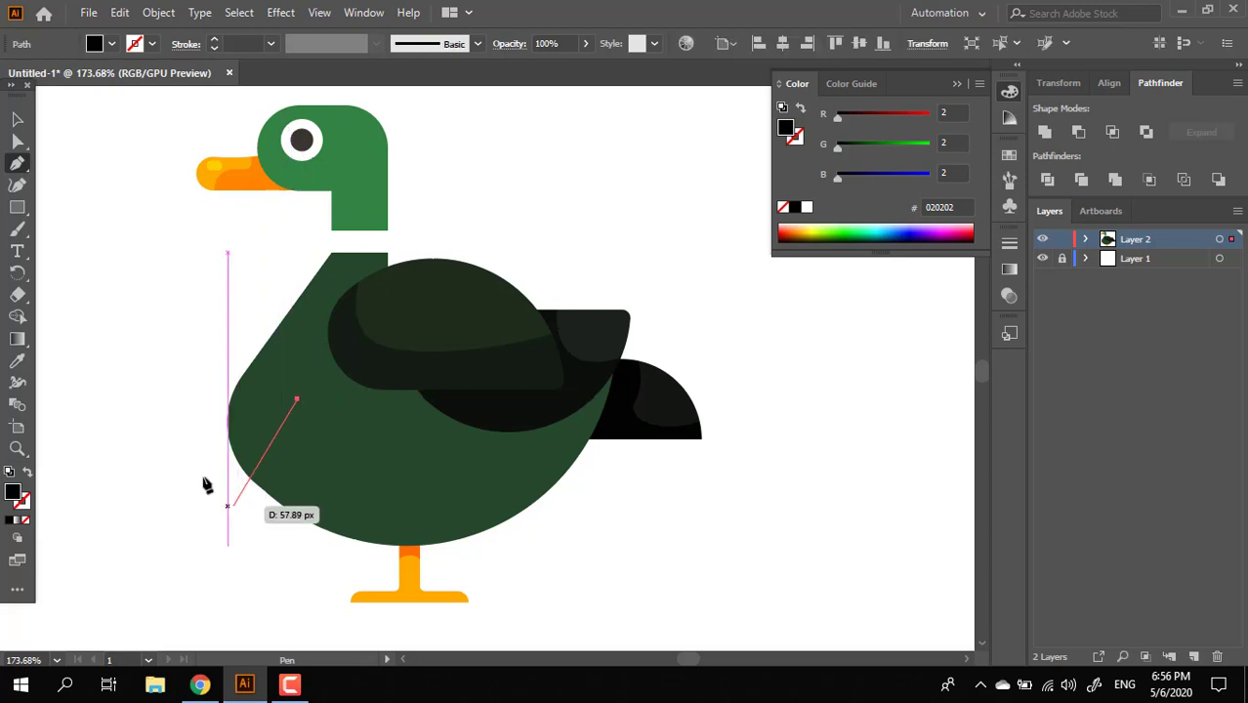
Draw a closed shape with the Pen tool over the lower body, with a scalloped upper edge at the breast
drag(208, 455, 101, 420)
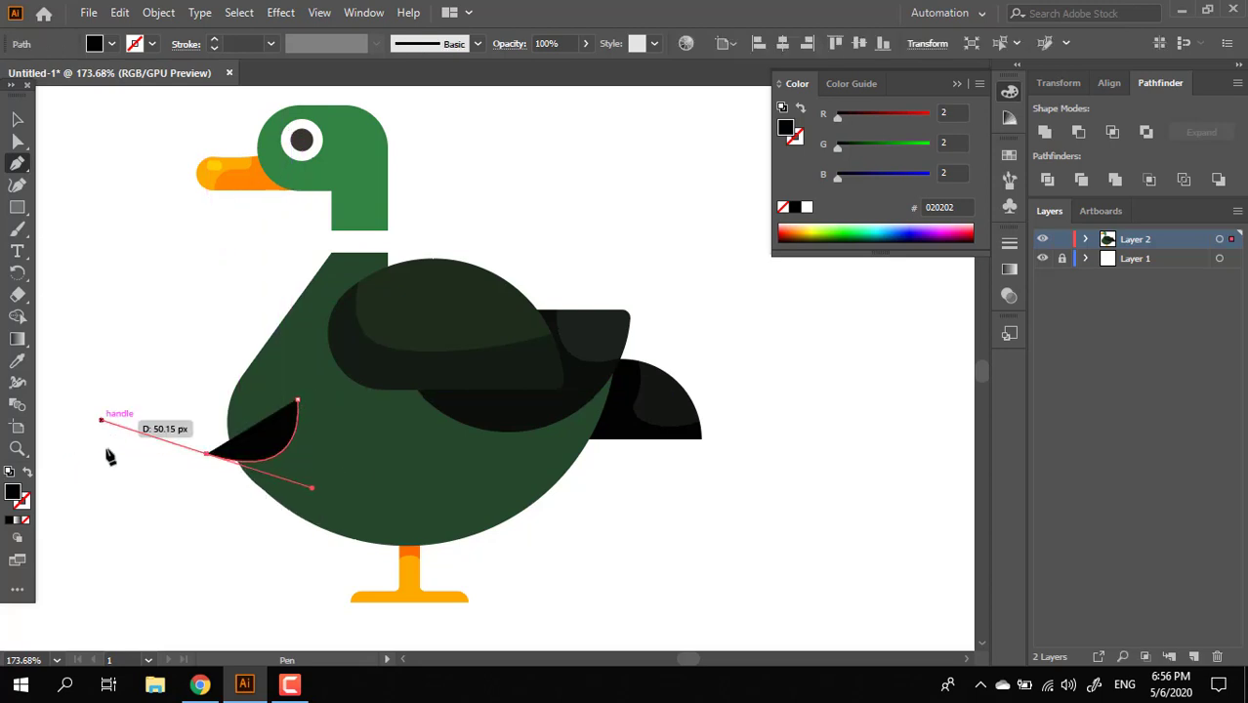
click(207, 456)
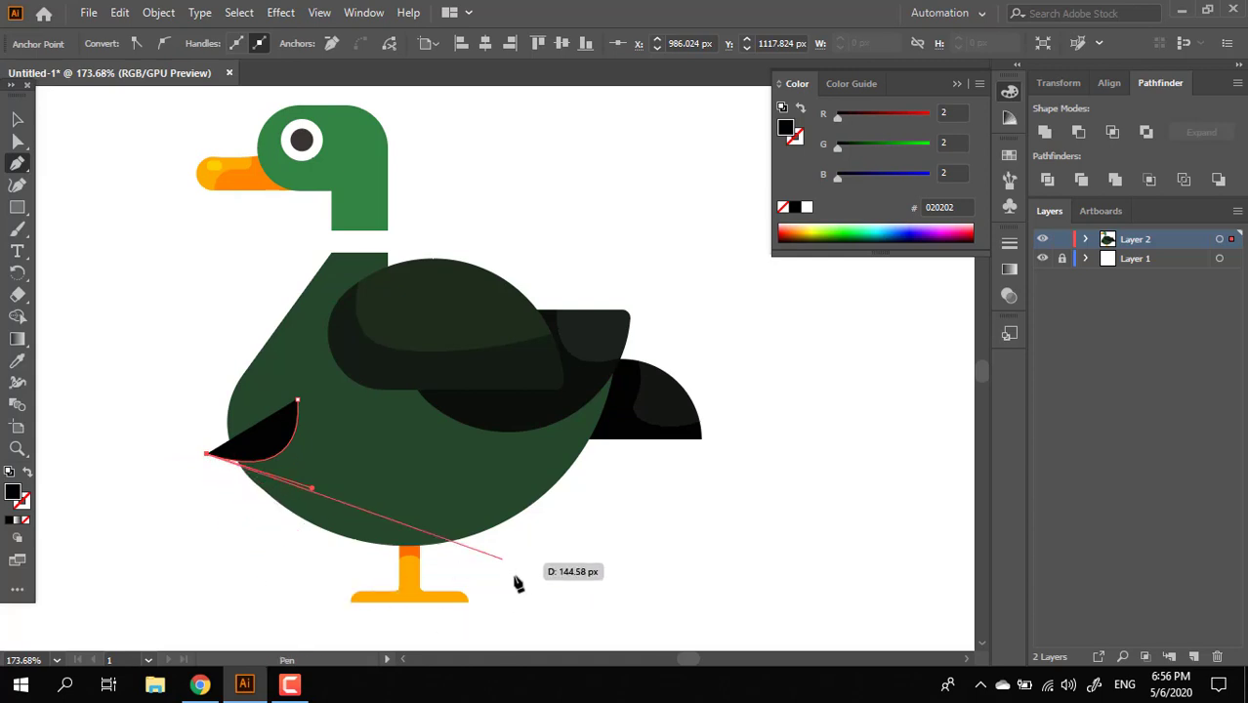
drag(515, 579, 732, 425)
drag(524, 395, 524, 393)
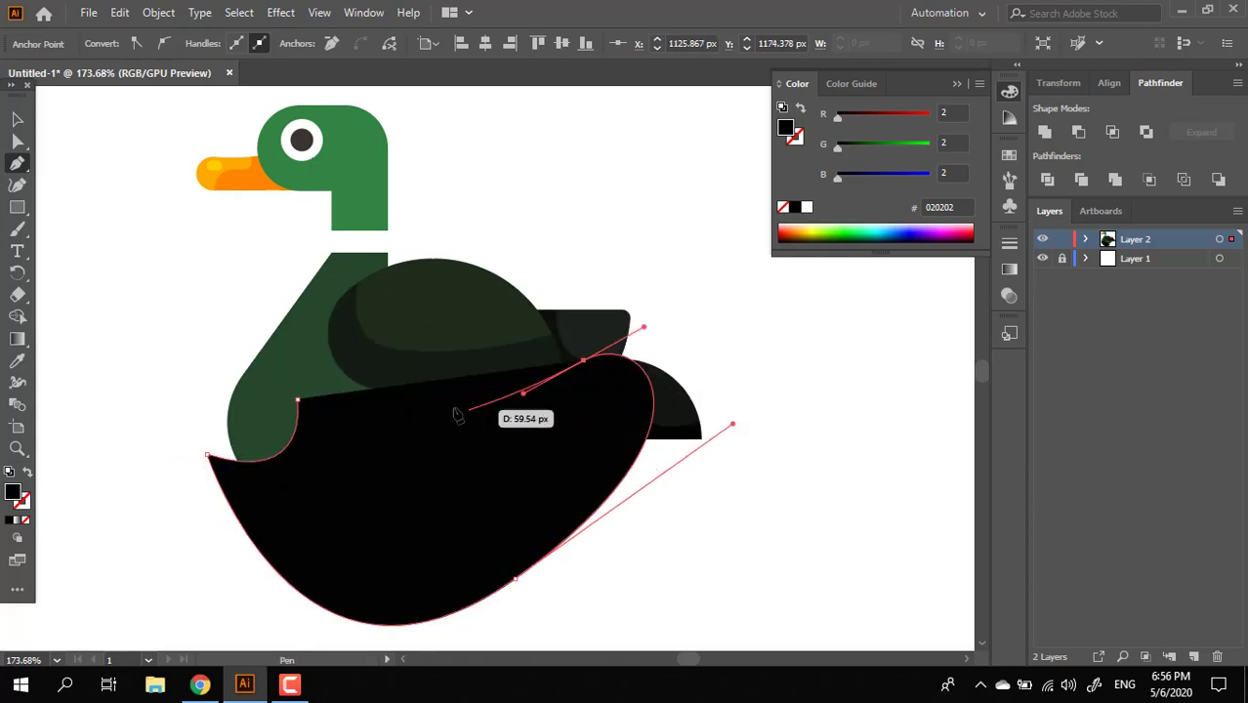
drag(429, 382, 426, 352)
click(359, 371)
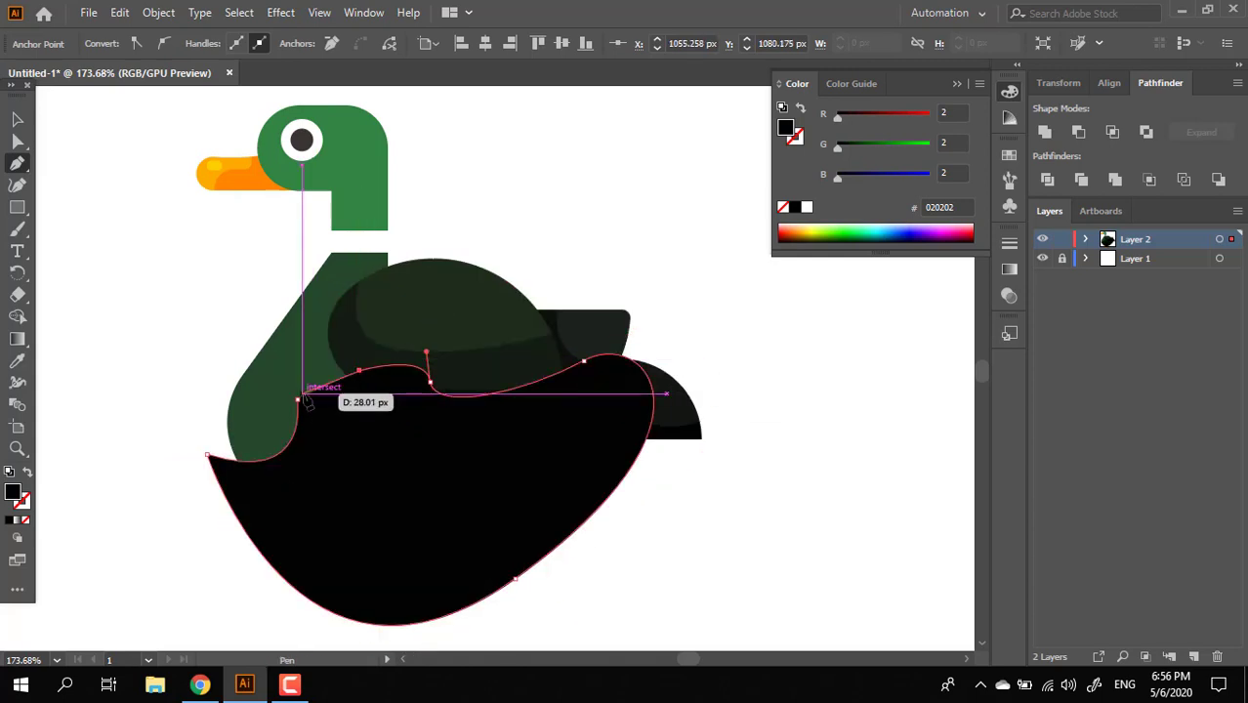
drag(298, 399, 228, 322)
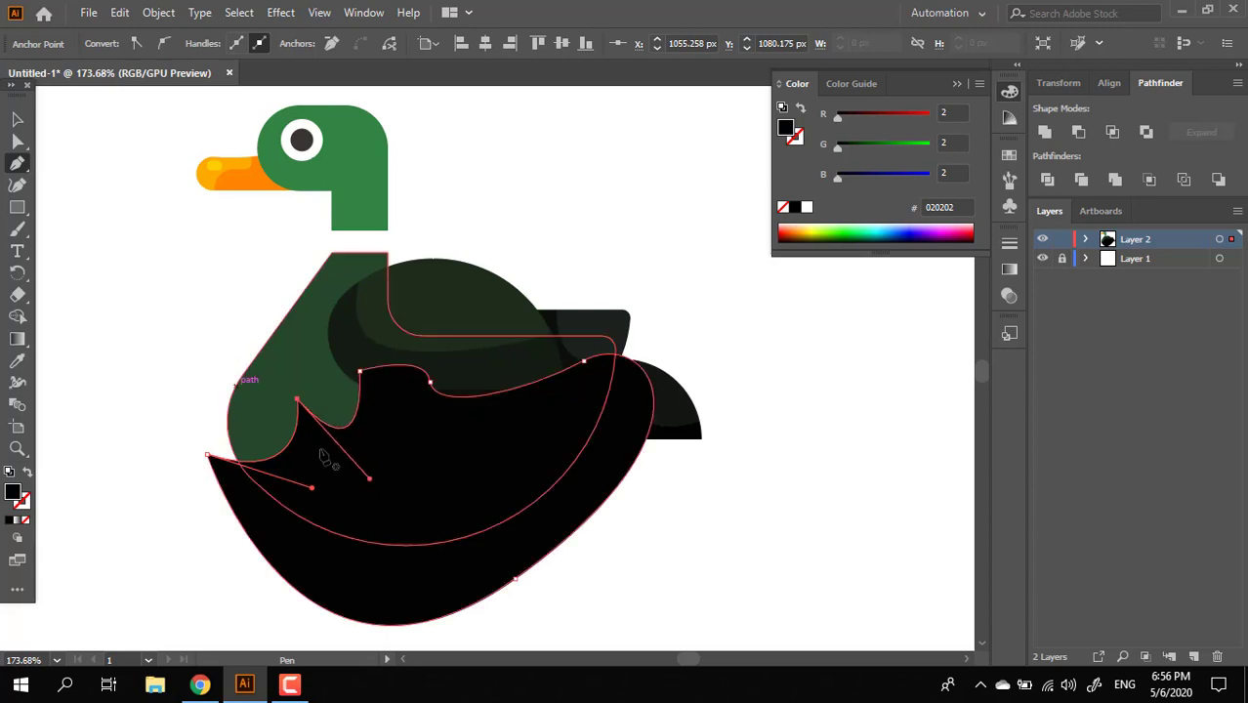
Fill the scalloped shape with the front wing's colour 1C2D1D and arrange it in front of the body but behind the wings
click(18, 360)
click(416, 303)
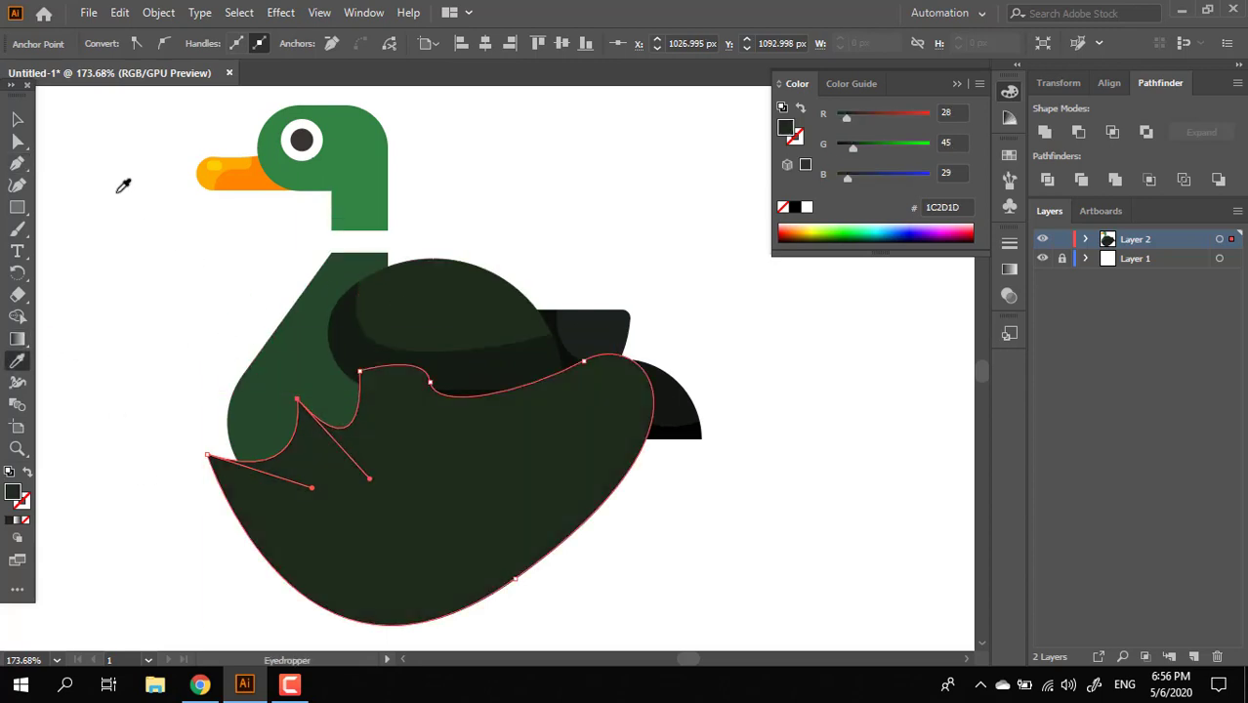
click(18, 119)
key(ctrl+[)
key(ctrl+[)
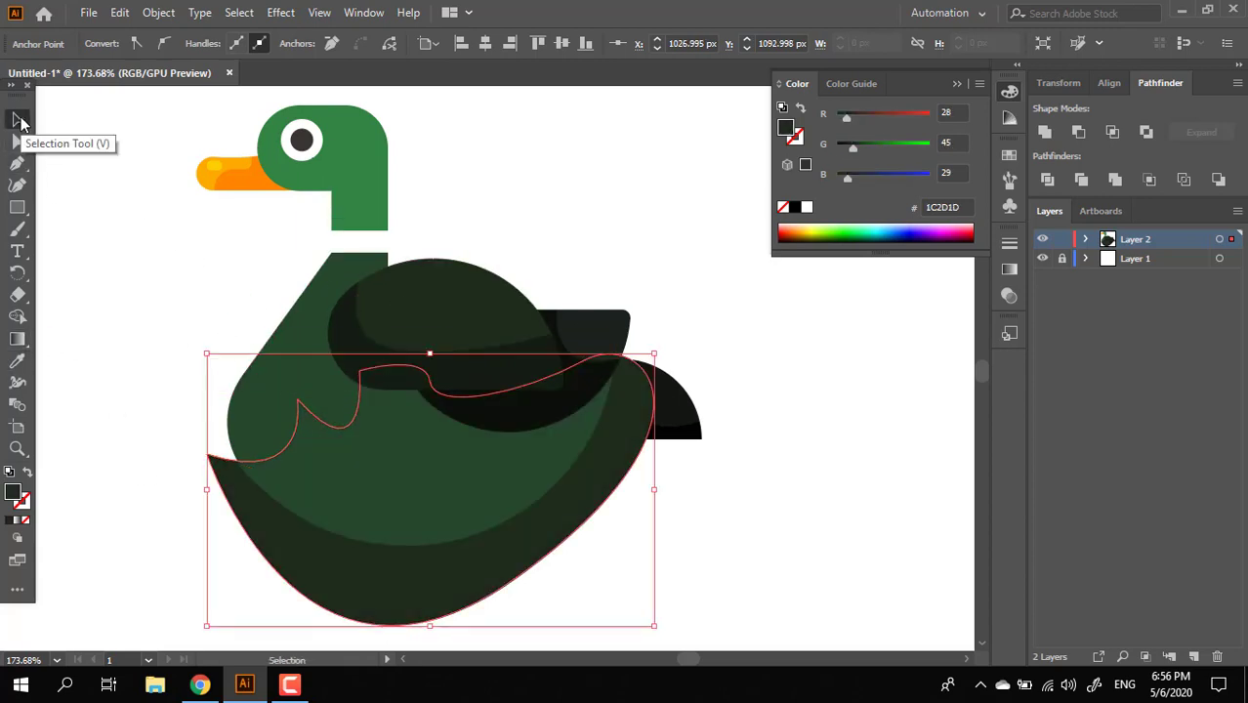
key(ctrl+])
Reshape the scalloped upper edge with the Curvature tool so that the breast scallops are rounder
key(z)
drag(358, 453, 363, 479)
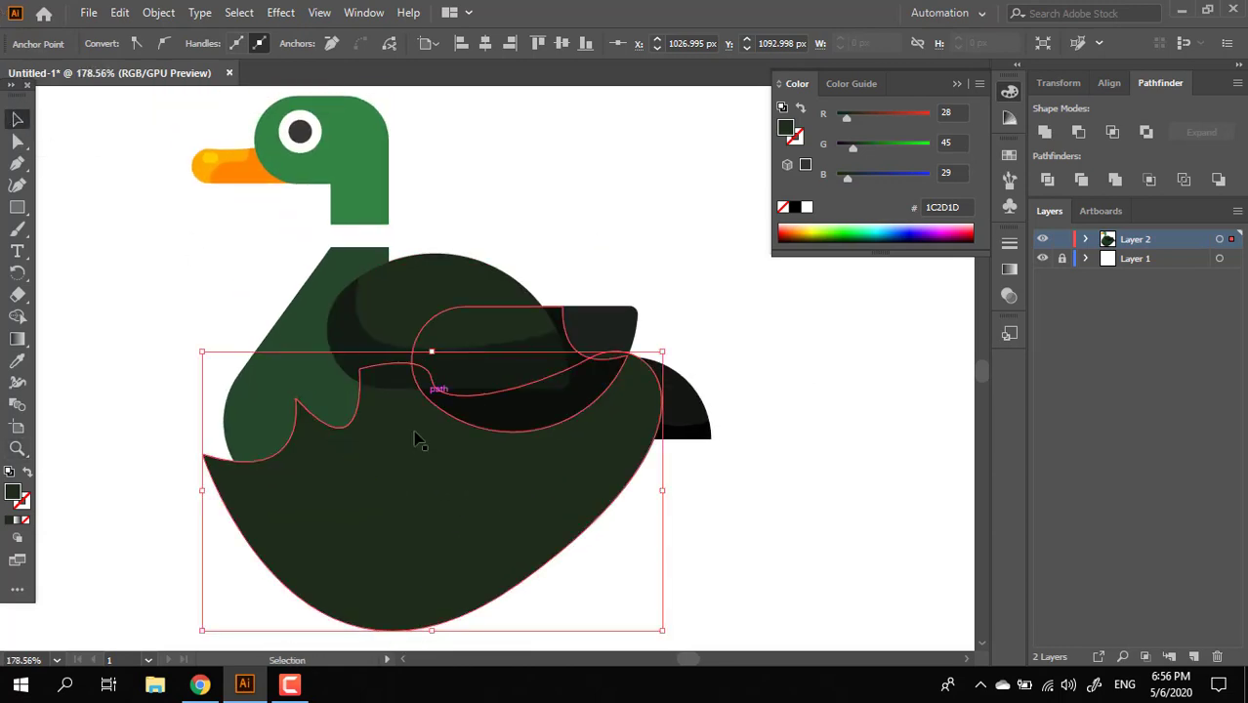
drag(327, 516, 413, 530)
click(16, 184)
click(351, 392)
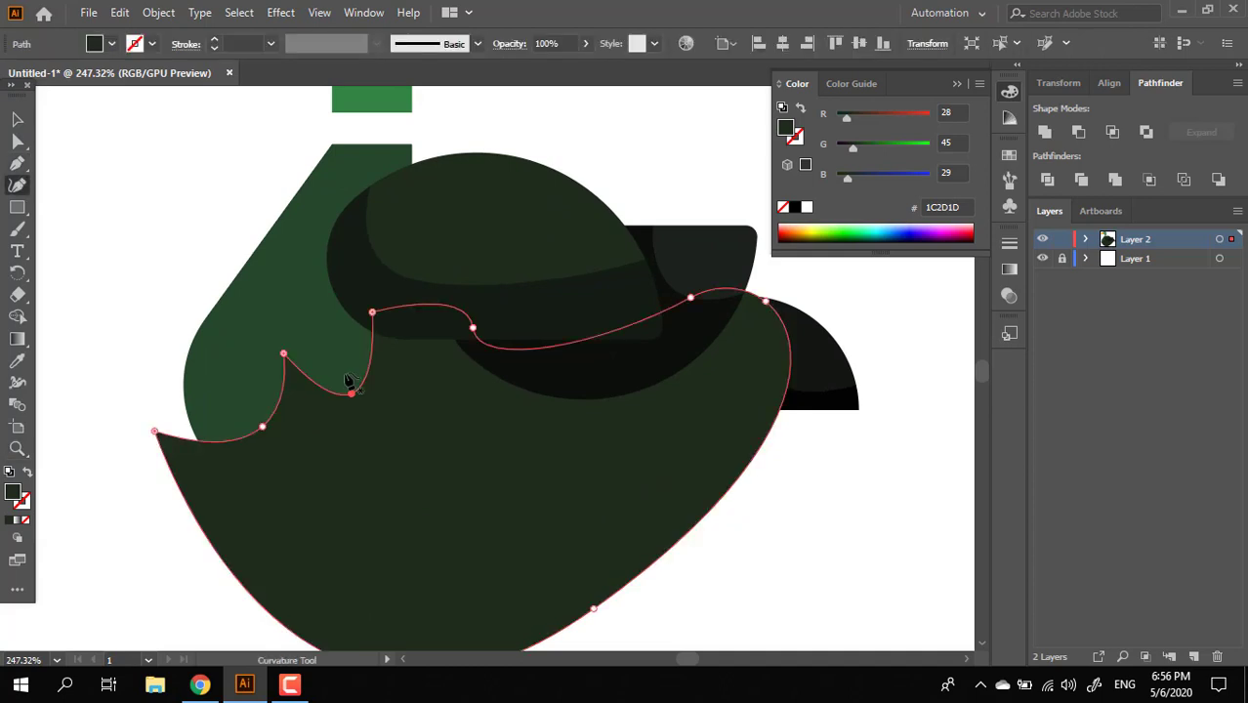
click(276, 362)
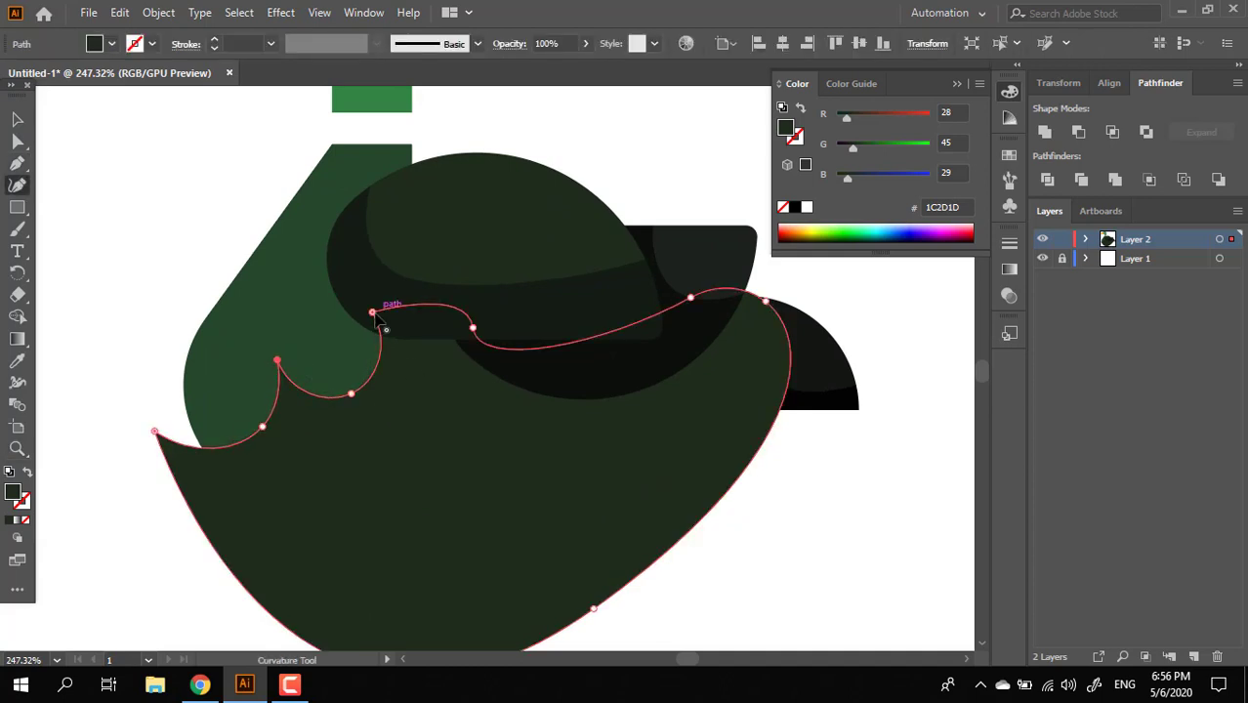
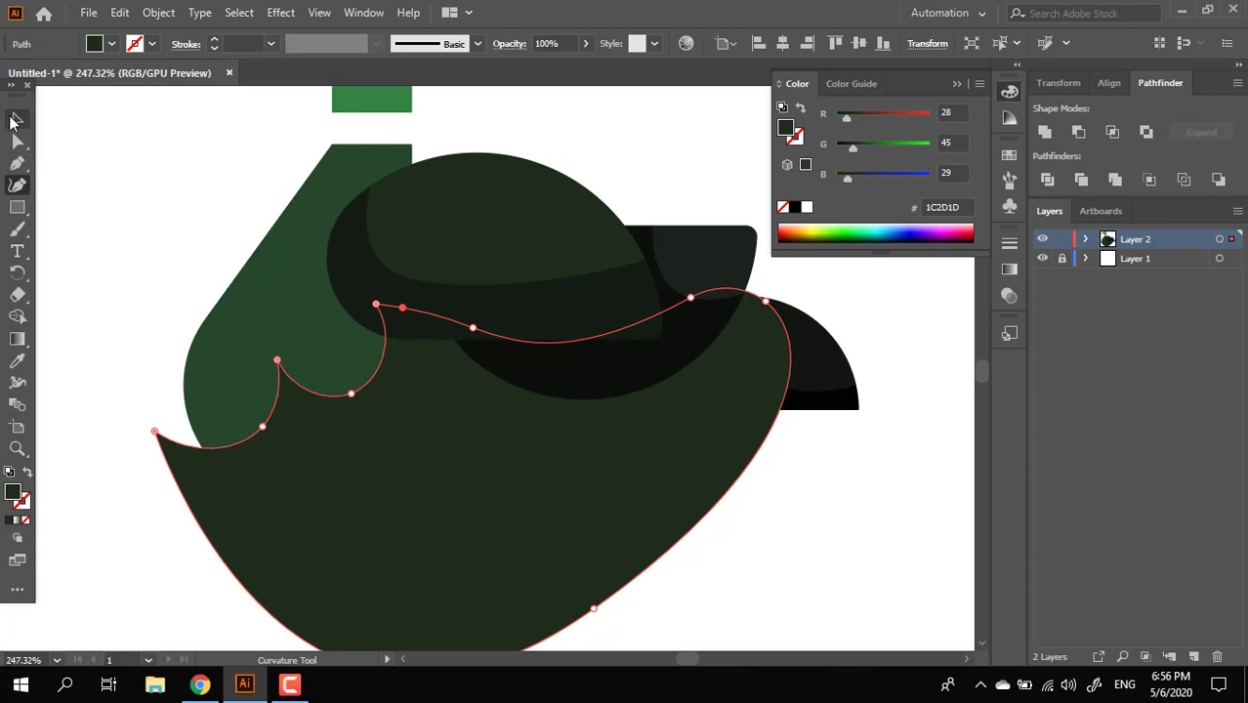
Divide the body with the scalloped shape and delete the pieces lying outside the body outline
click(12, 120)
shift+click(344, 361)
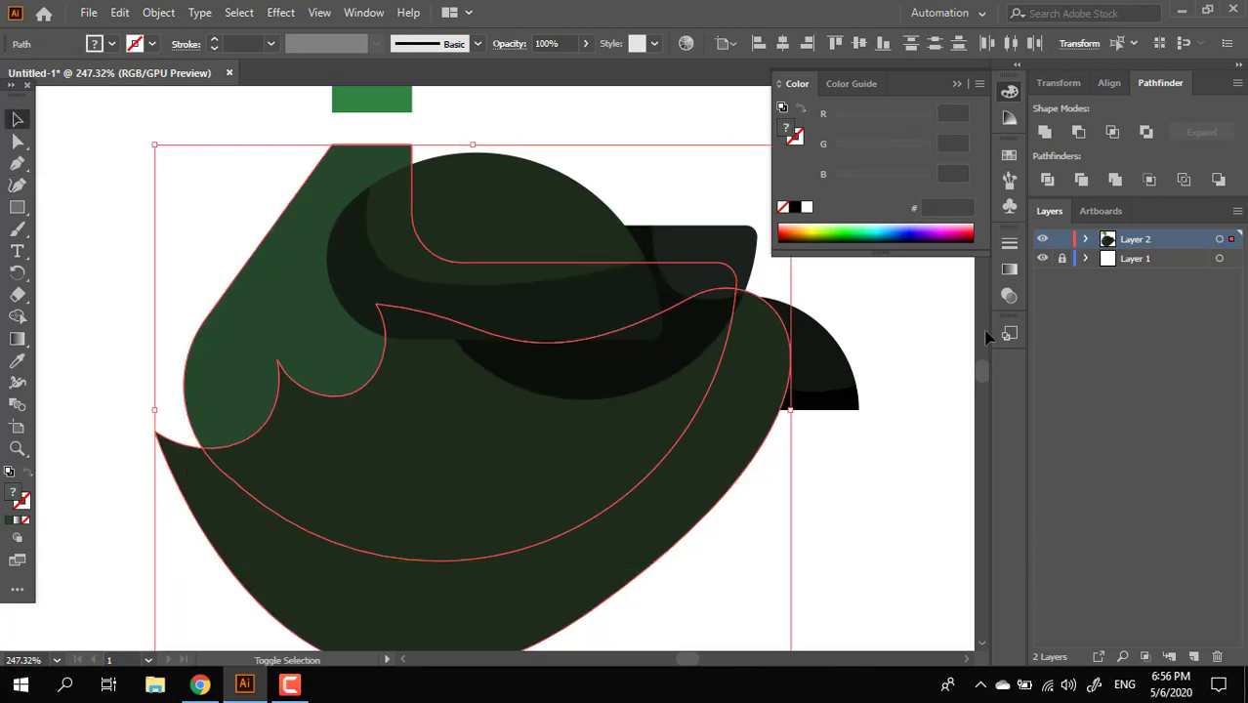
click(1049, 186)
double_click(501, 505)
click(740, 463)
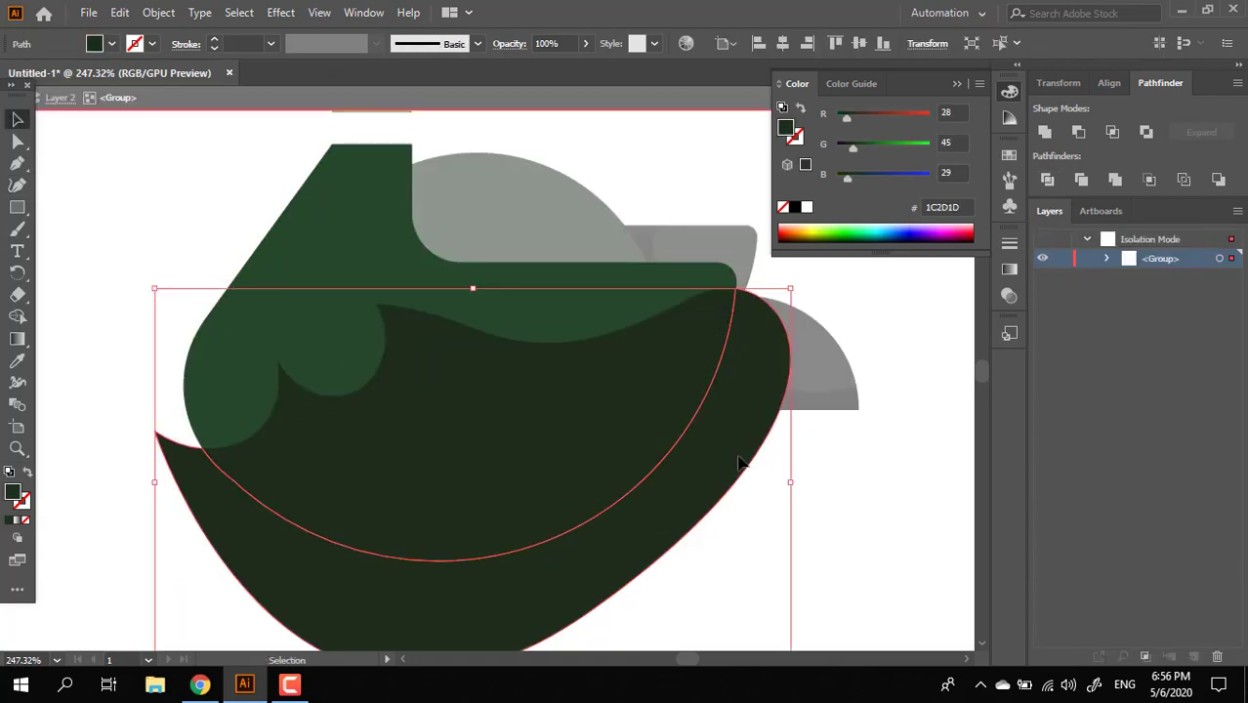
key(Delete)
double_click(829, 500)
Examine the whole duck with its two-tone body, and then its head and neck up close
key(z)
drag(686, 373, 353, 442)
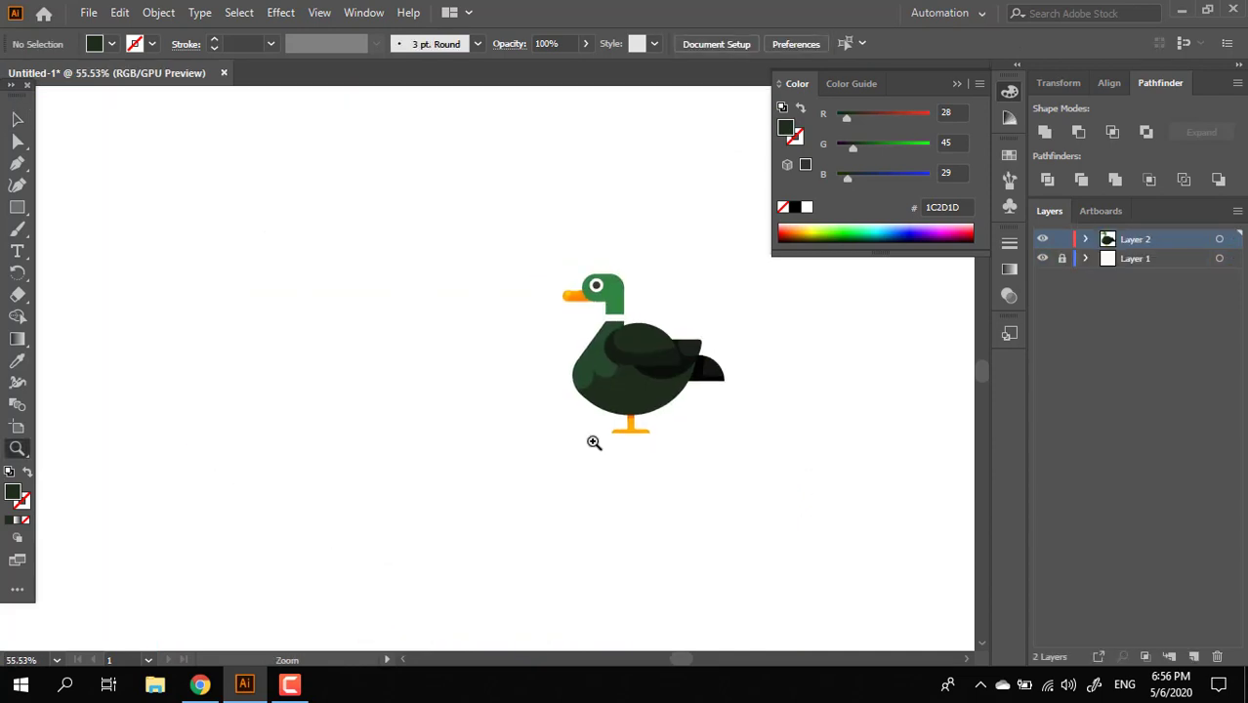
drag(632, 449, 482, 483)
drag(553, 422, 684, 446)
drag(609, 430, 595, 489)
drag(503, 454, 427, 461)
drag(402, 399, 445, 404)
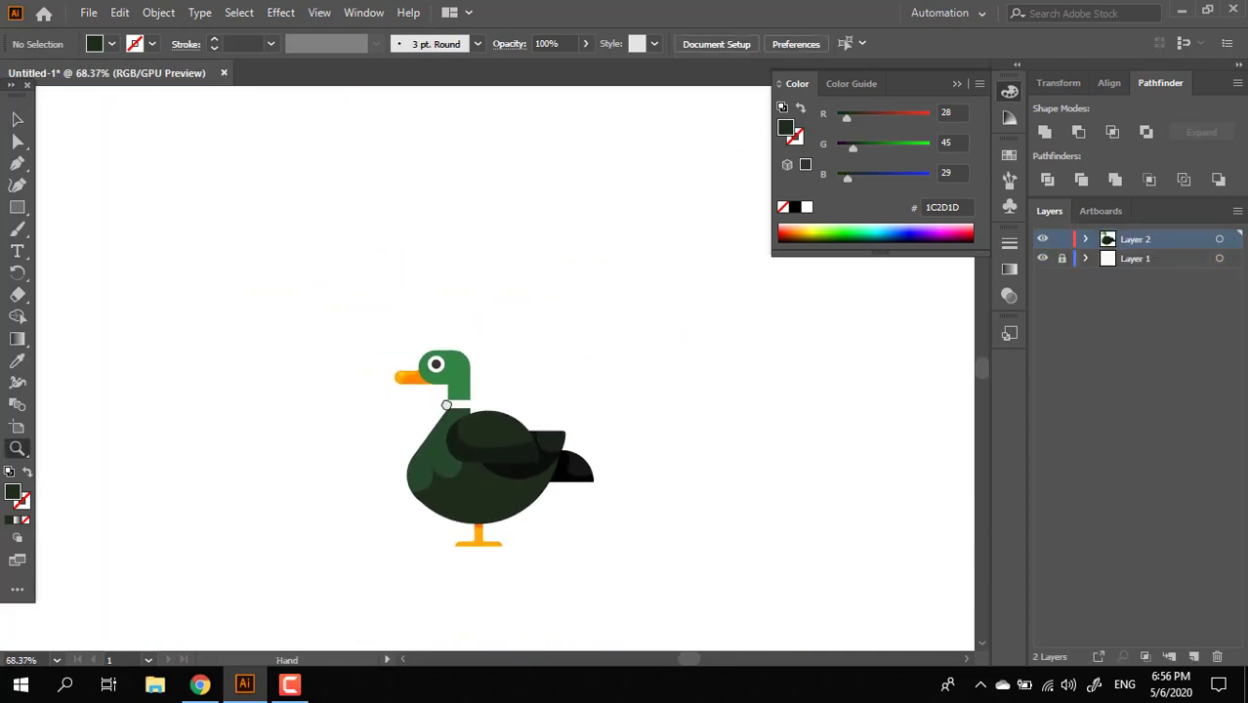
drag(471, 349, 674, 428)
drag(529, 376, 586, 382)
drag(508, 412, 569, 444)
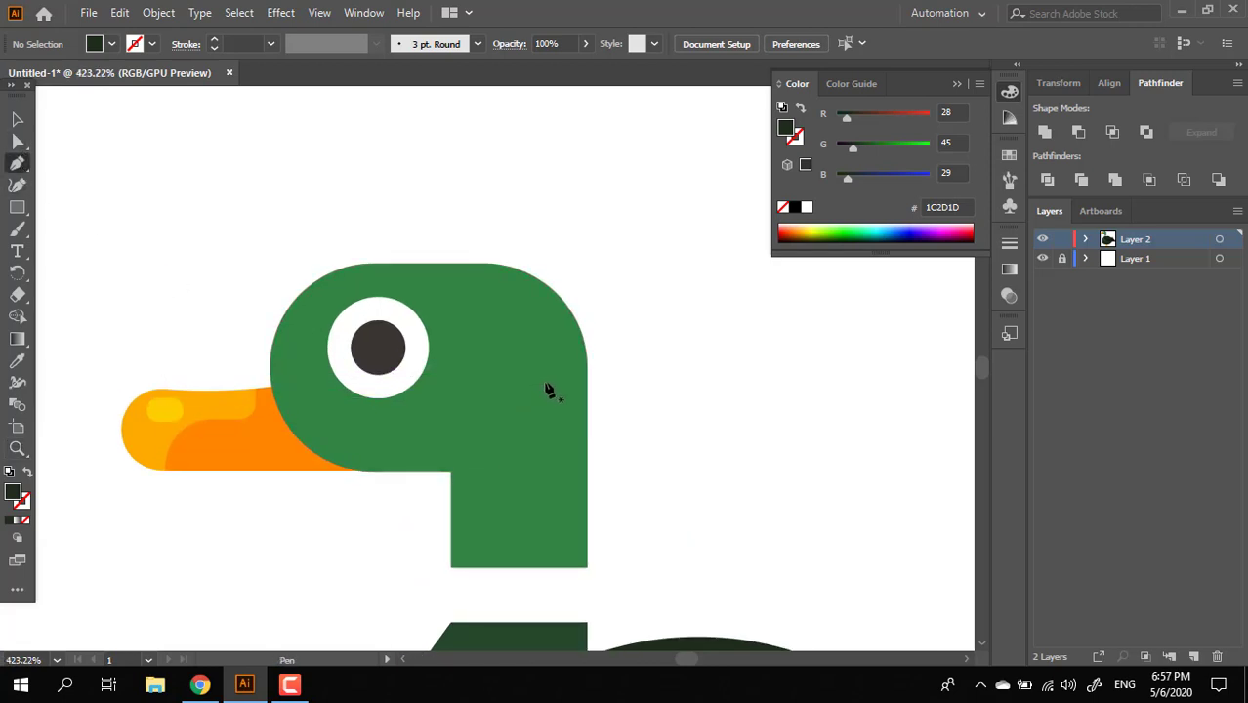
click(452, 472)
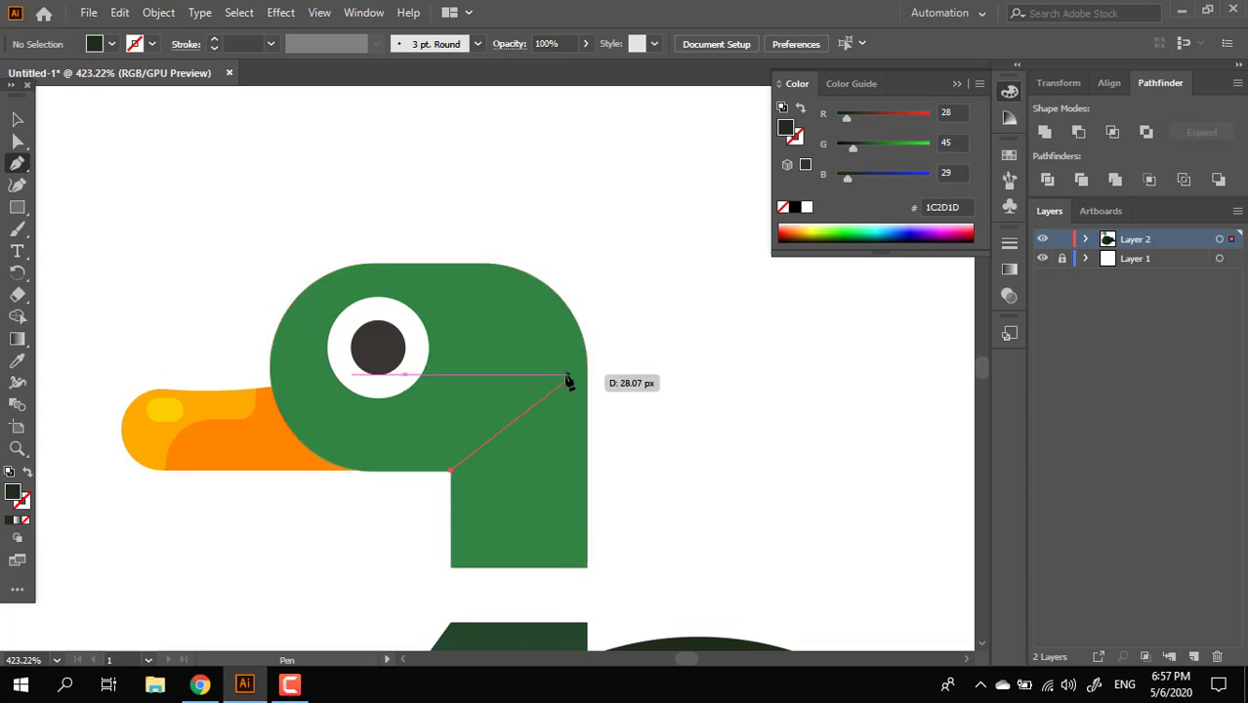
drag(564, 374, 337, 405)
key(ctrl+z)
key(ctrl+z)
Draw a rectangle across the gap between the neck's lower edge and the top of the body
key(z)
drag(640, 472, 606, 359)
drag(670, 358, 538, 390)
drag(669, 441, 616, 430)
drag(412, 256, 564, 390)
drag(565, 403, 656, 461)
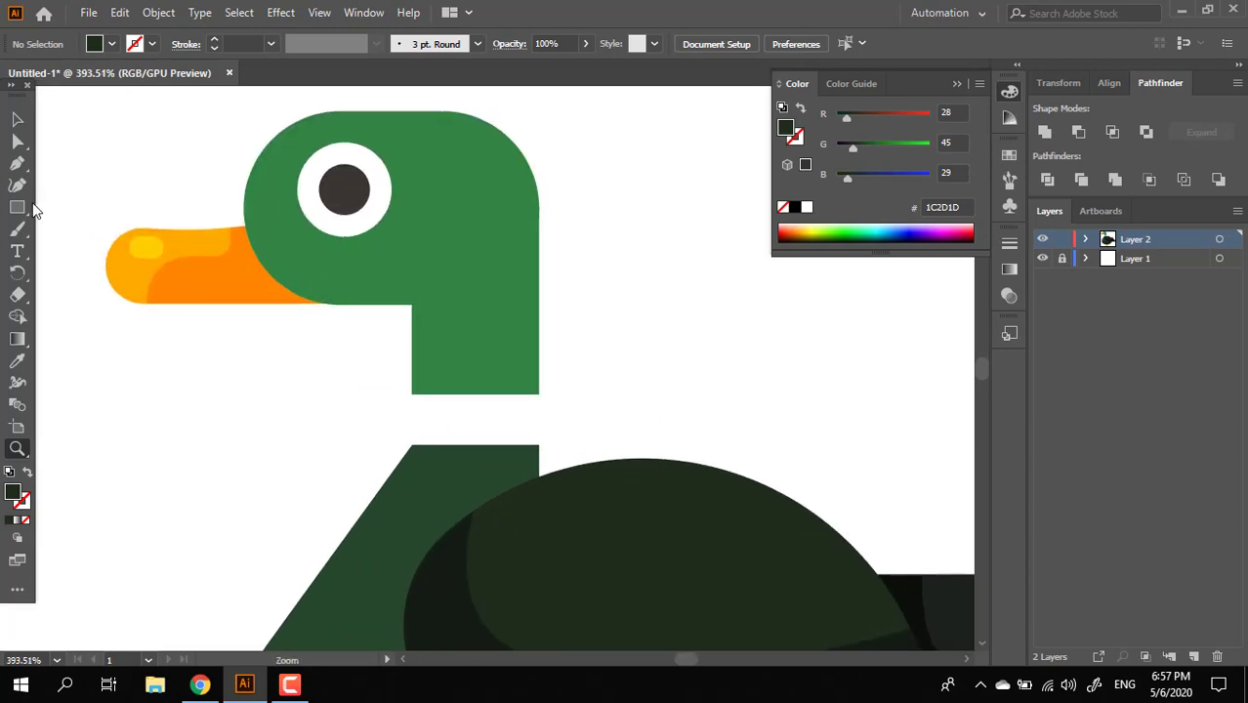
drag(412, 395, 576, 448)
Fill the neck rectangle with white FFFFFF and narrow it to match the neck's width
click(17, 362)
click(184, 349)
key(v)
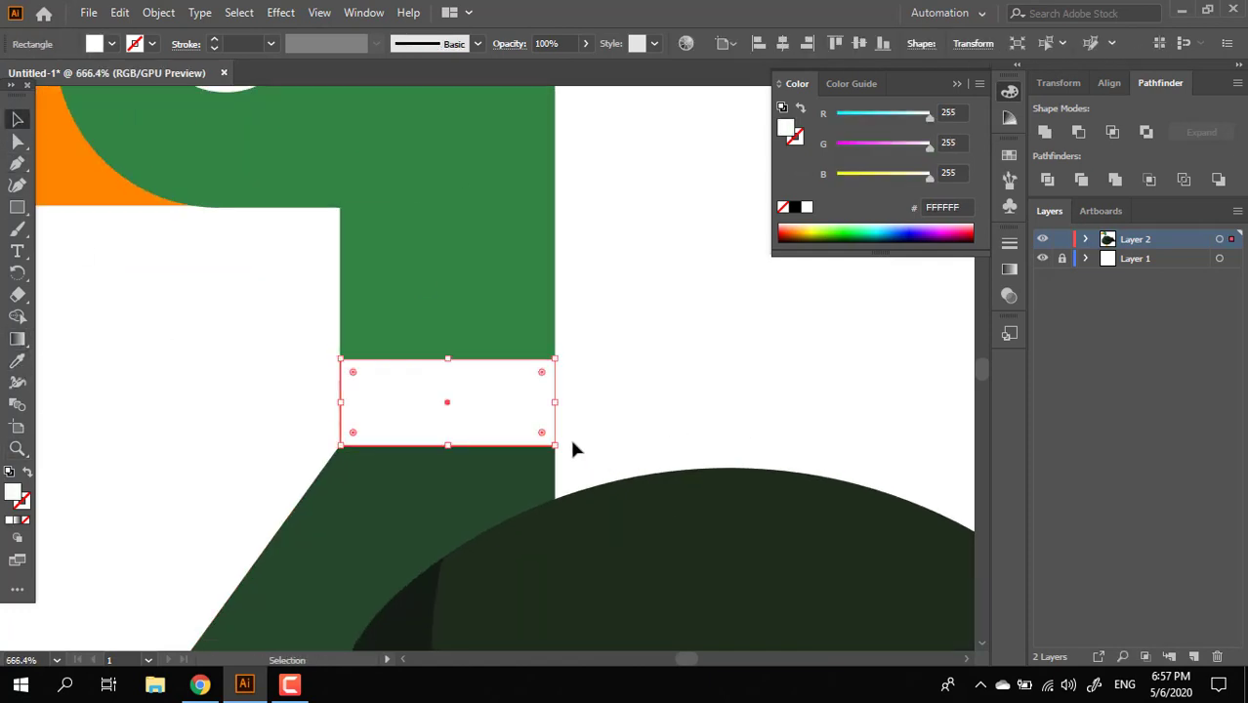
drag(557, 406, 524, 409)
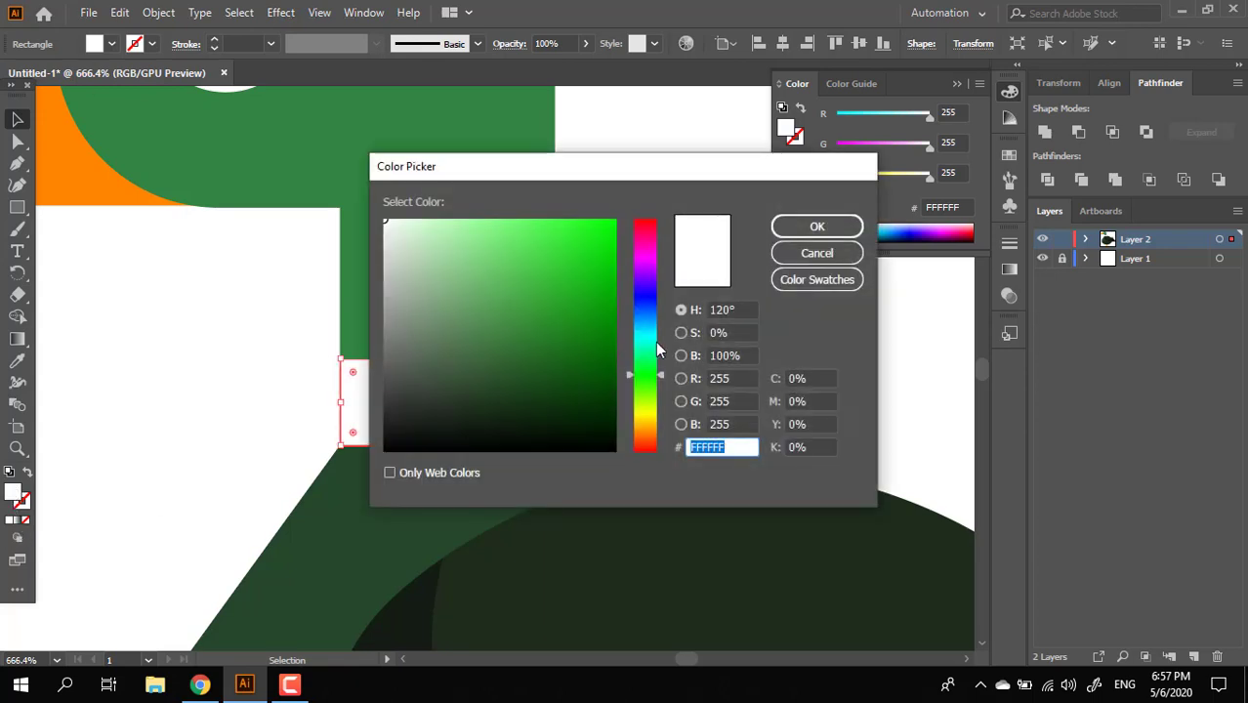
Fill the rectangle behind the white neck ring with pale blue-grey B0C4CC to shade the ring's sides
click(646, 324)
drag(402, 245, 417, 265)
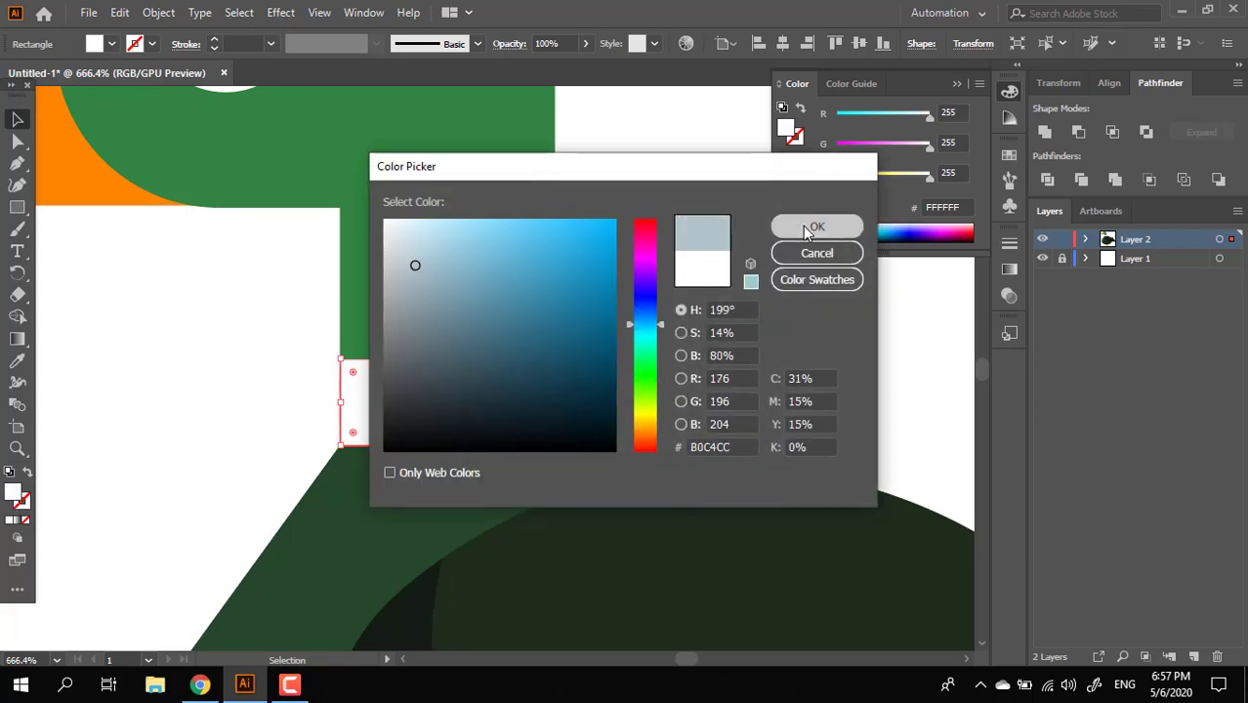
click(804, 231)
click(706, 391)
Examine the shaded neck ring within the whole duck, and then the head and neck at closer range
key(z)
drag(706, 396, 354, 418)
drag(696, 441, 541, 396)
drag(629, 341, 635, 425)
drag(641, 494, 731, 544)
drag(668, 444, 685, 514)
drag(592, 376, 659, 379)
drag(555, 349, 498, 363)
drag(604, 448, 606, 389)
drag(772, 497, 828, 506)
drag(754, 528, 767, 544)
key(z)
click(523, 244)
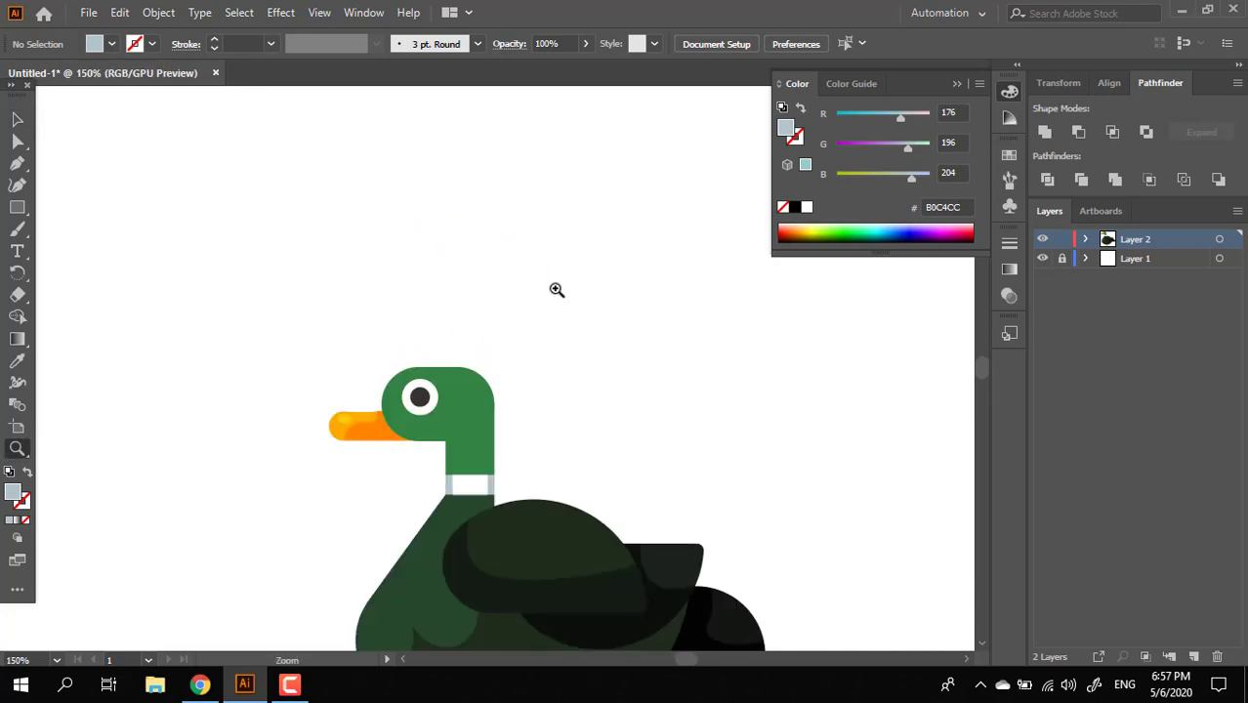
drag(499, 449, 496, 381)
drag(430, 328, 591, 392)
click(482, 312)
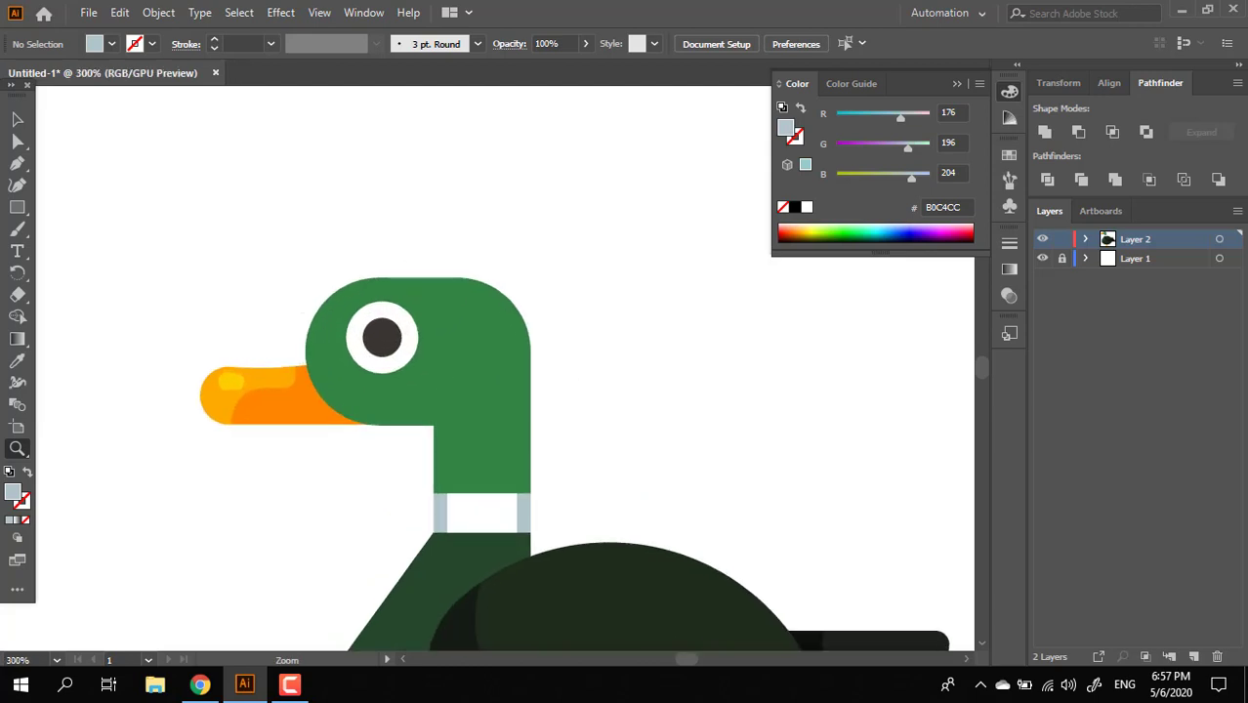
Duplicate the green neck rectangle slightly higher and fully round the copy's two lower corners
drag(473, 456, 475, 413)
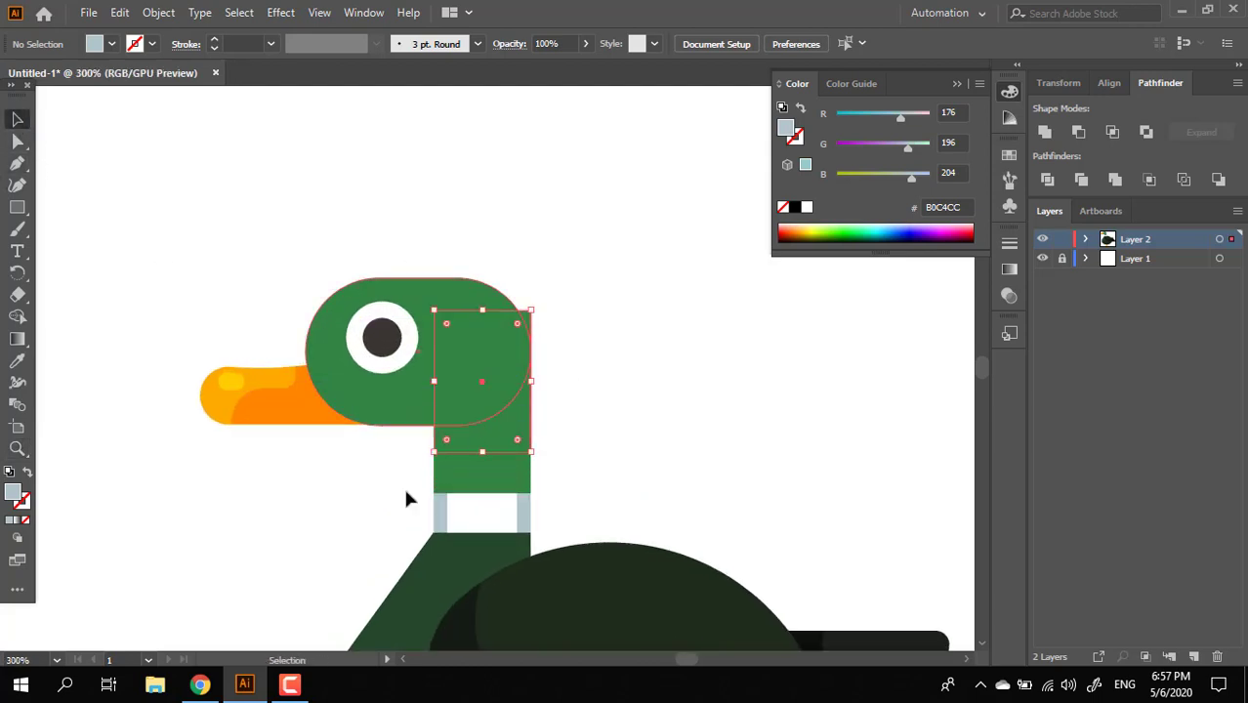
click(18, 143)
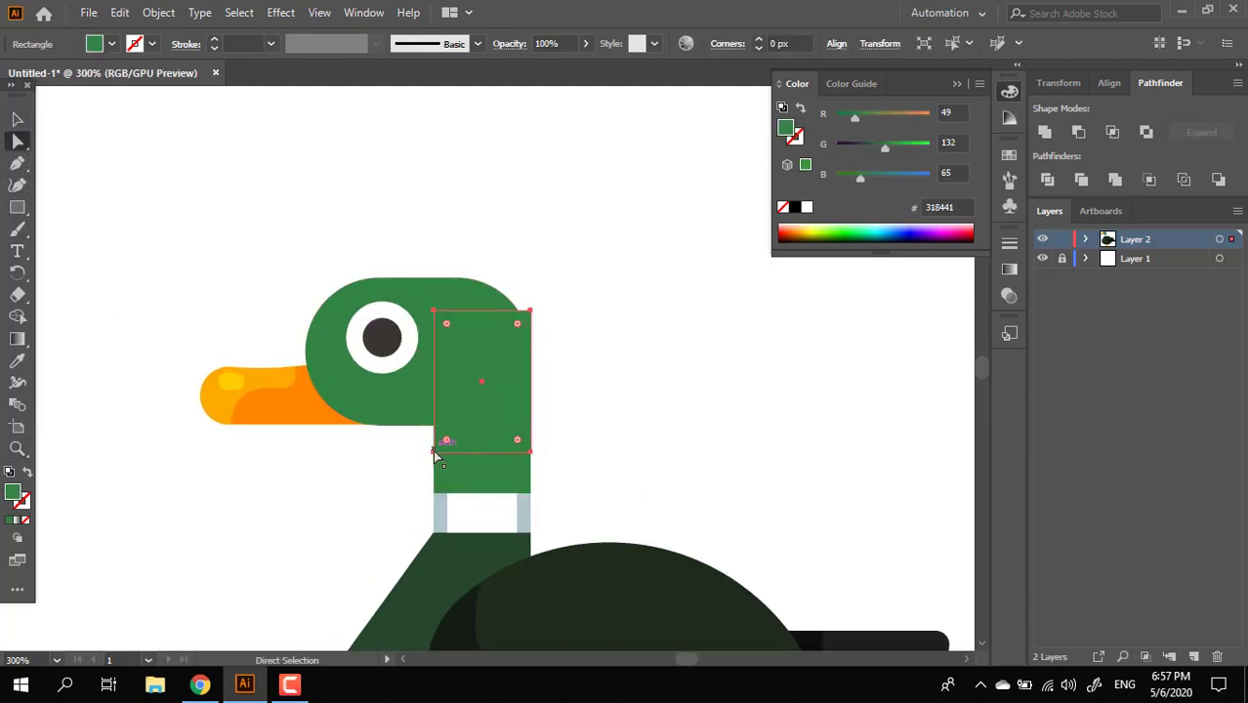
drag(436, 455, 520, 469)
shift+click(532, 454)
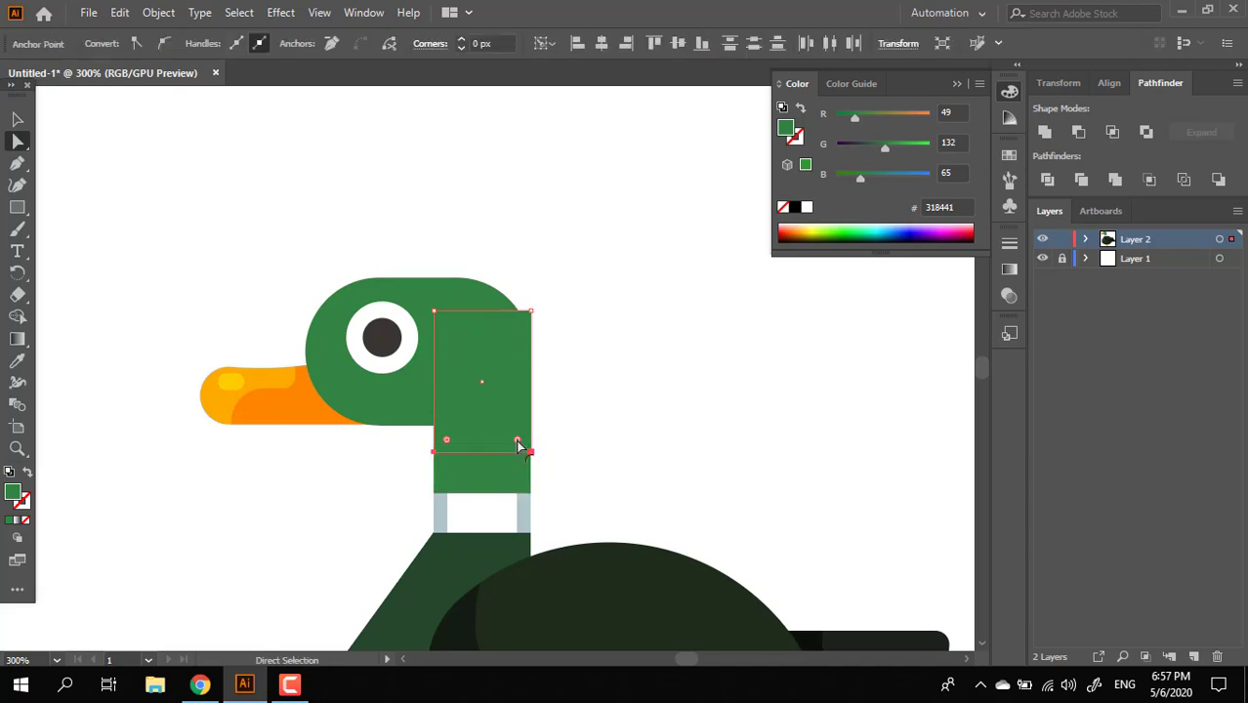
drag(493, 358, 492, 360)
Fill the original neck rectangle with the chest's dark green 26472C and lower the rounded copy slightly over it
click(17, 122)
click(509, 485)
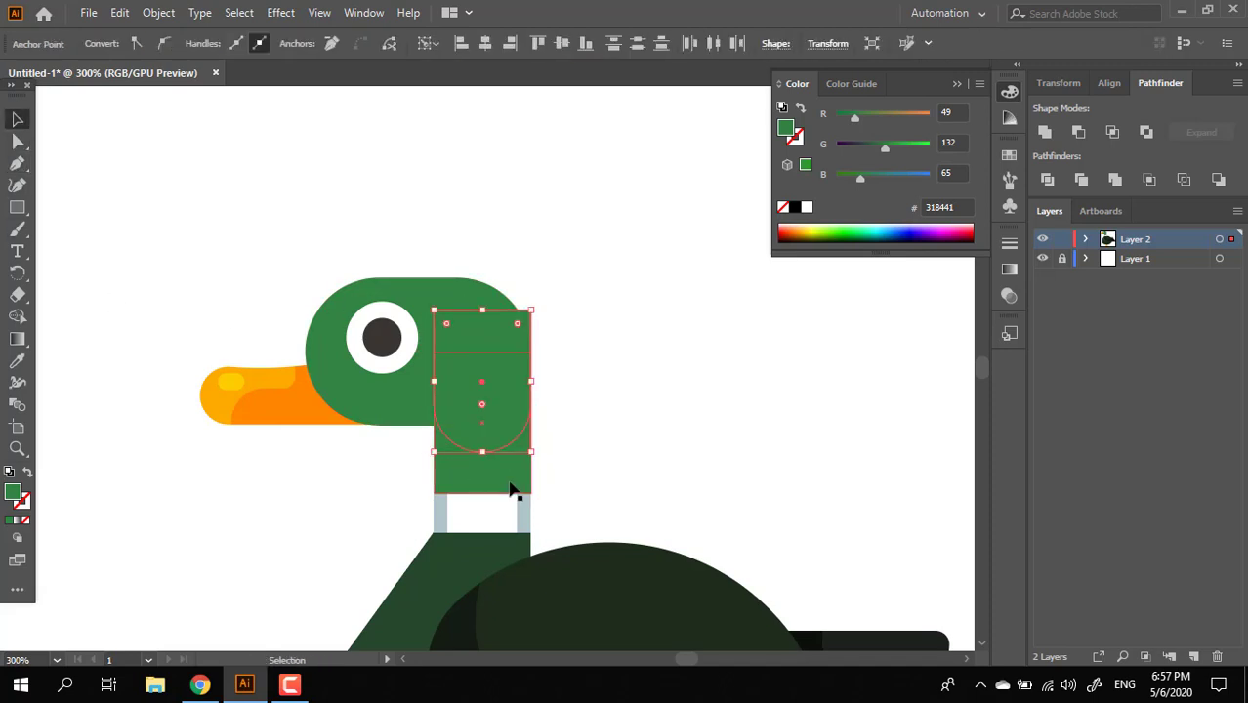
click(16, 360)
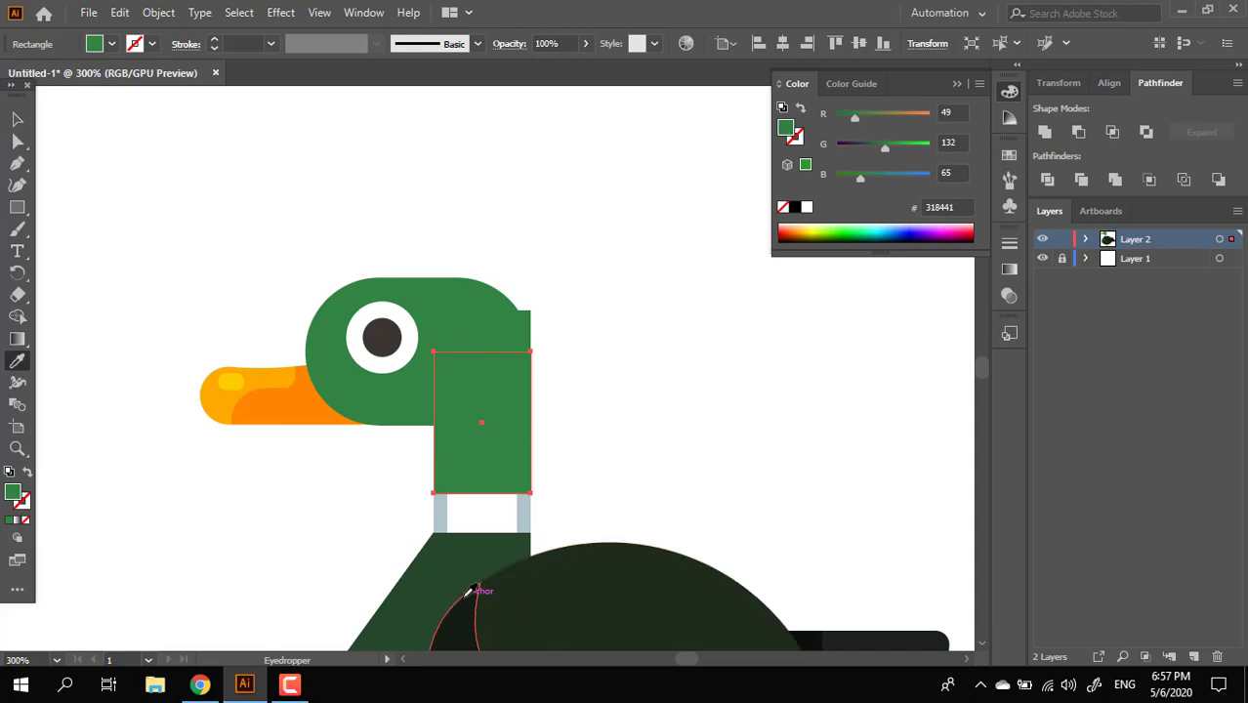
click(472, 562)
key(z)
click(496, 470)
click(13, 119)
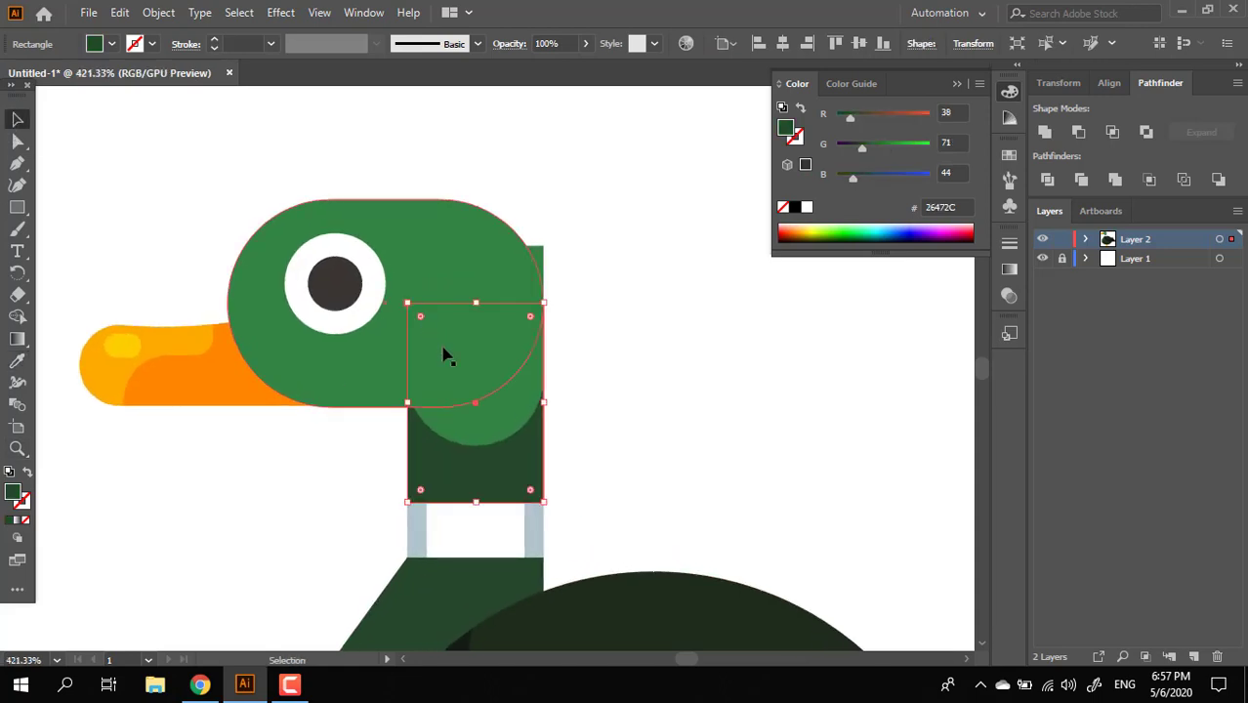
drag(484, 424, 486, 453)
Round the upper rear corner of the neck's rounded copy and adjust it to follow the back of the head
click(658, 414)
click(513, 440)
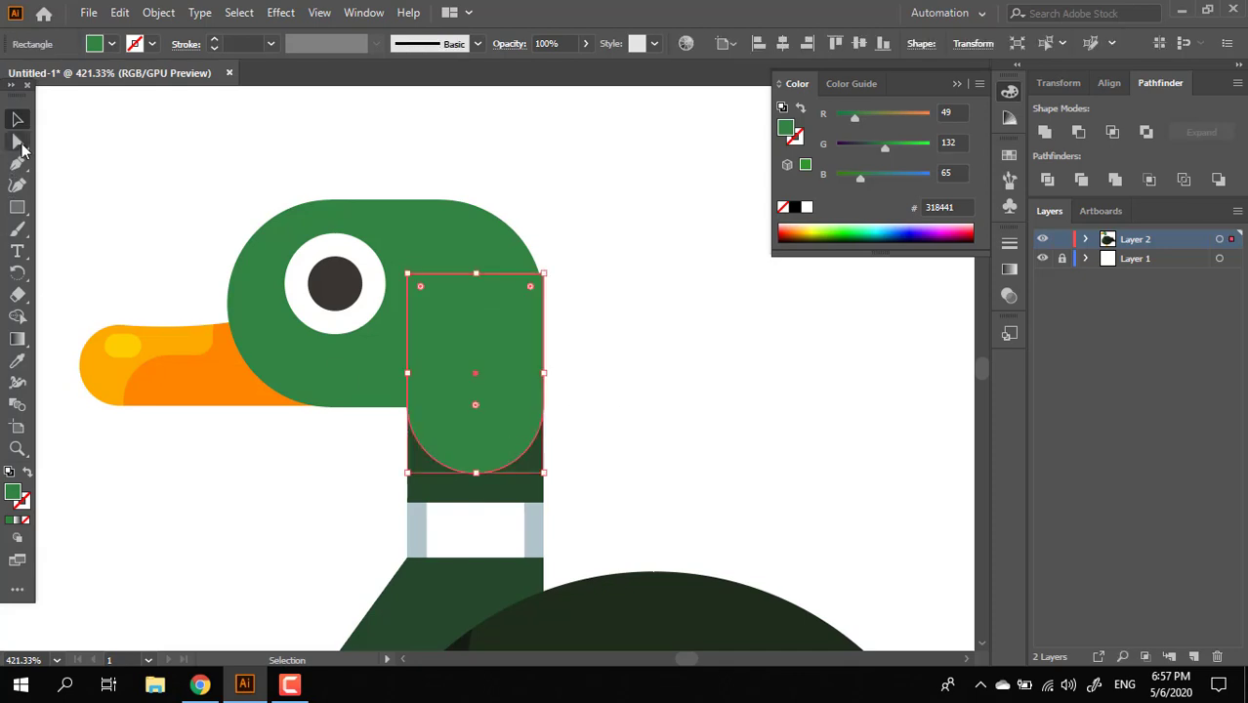
click(18, 141)
click(543, 275)
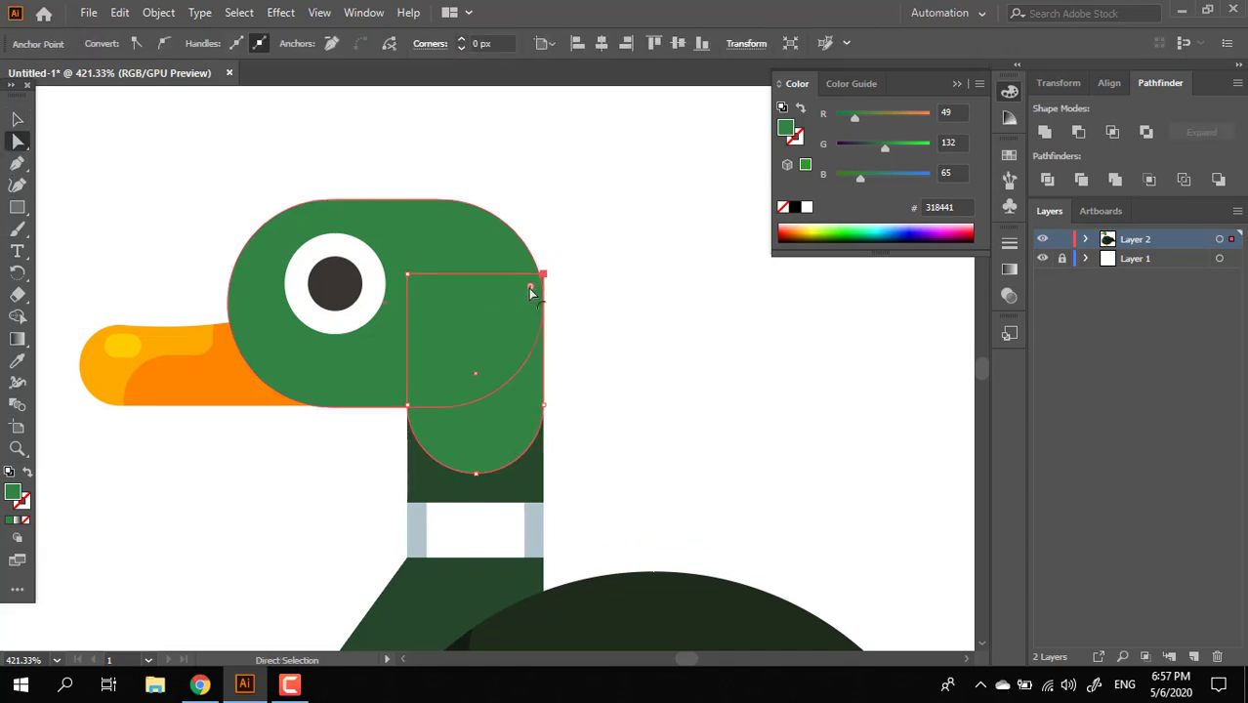
click(698, 417)
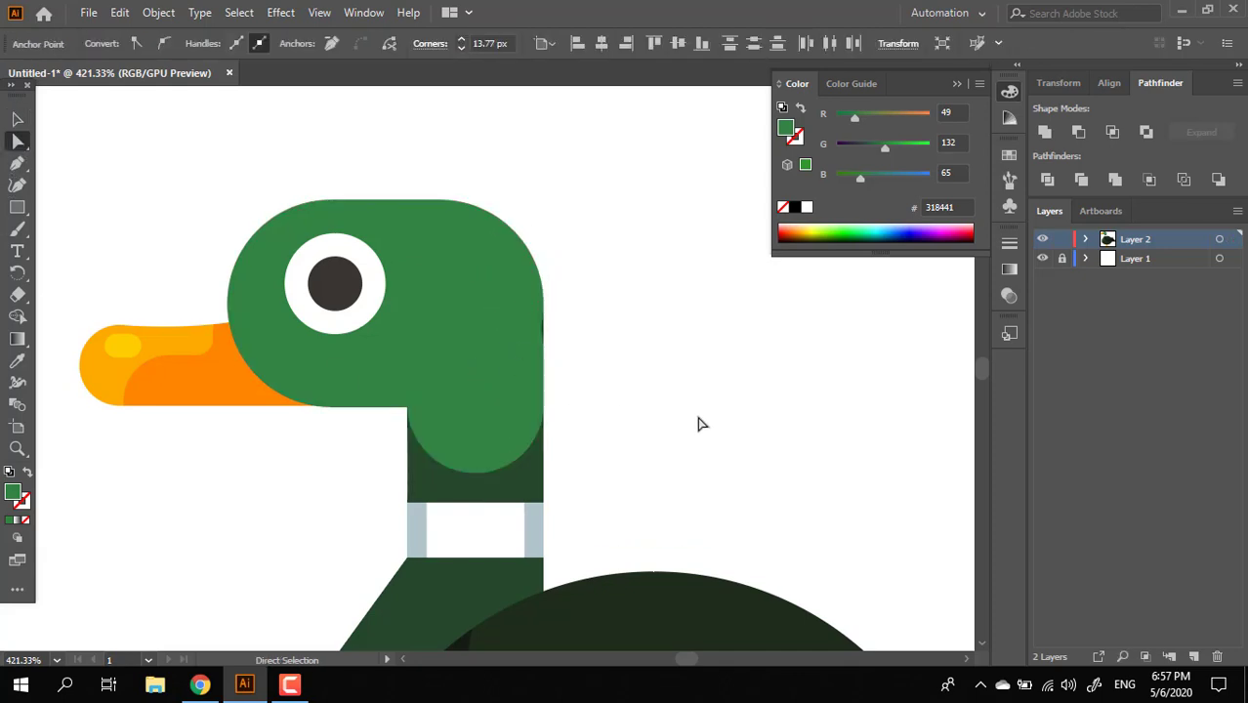
click(475, 411)
drag(470, 346, 491, 310)
click(706, 373)
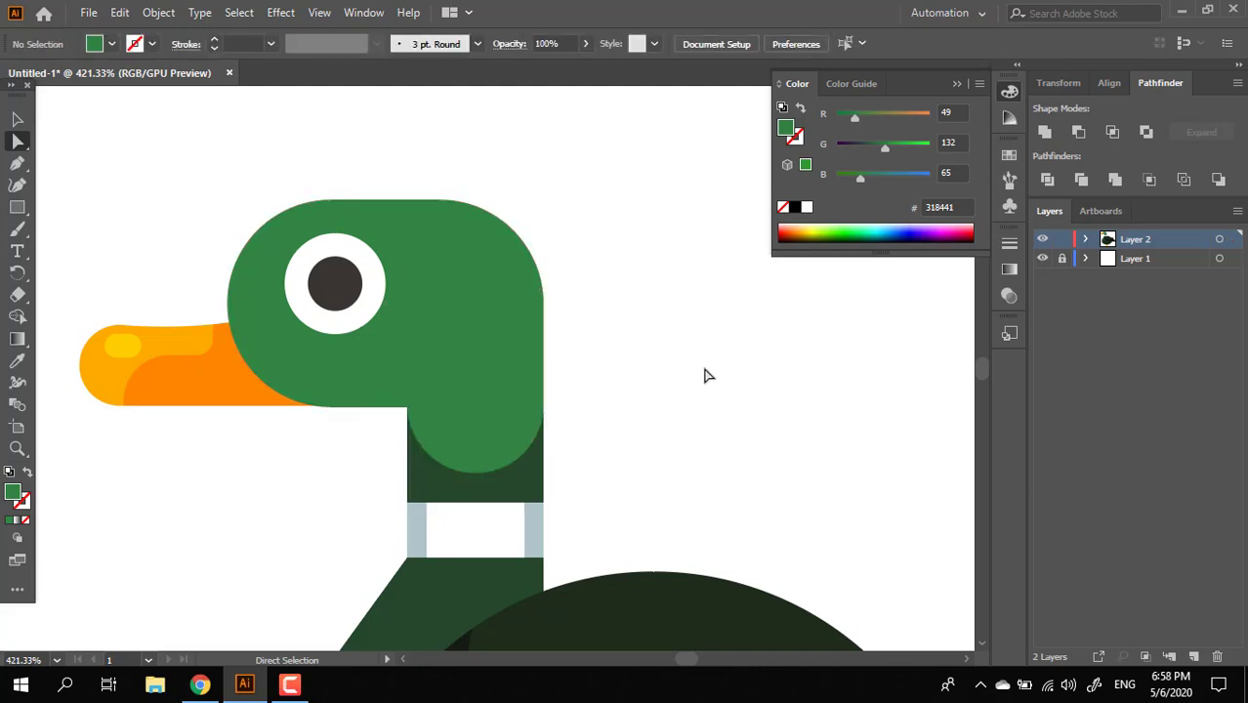
Duplicate the head shape with a slight offset and fill the rear one with the neck's dark green 26472C
key(z)
drag(718, 380, 273, 377)
drag(553, 415, 557, 473)
drag(544, 431, 379, 325)
drag(430, 350, 591, 430)
drag(413, 323, 600, 435)
drag(409, 413, 380, 418)
click(499, 394)
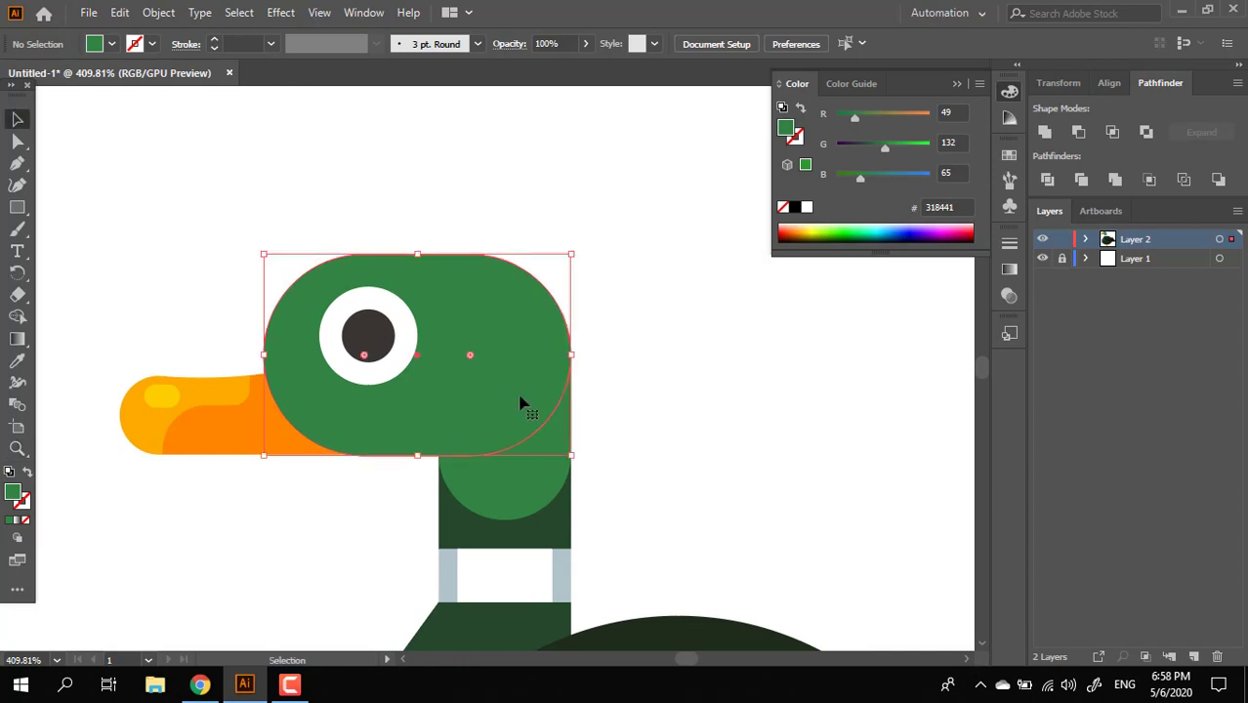
drag(495, 398, 528, 401)
click(492, 445)
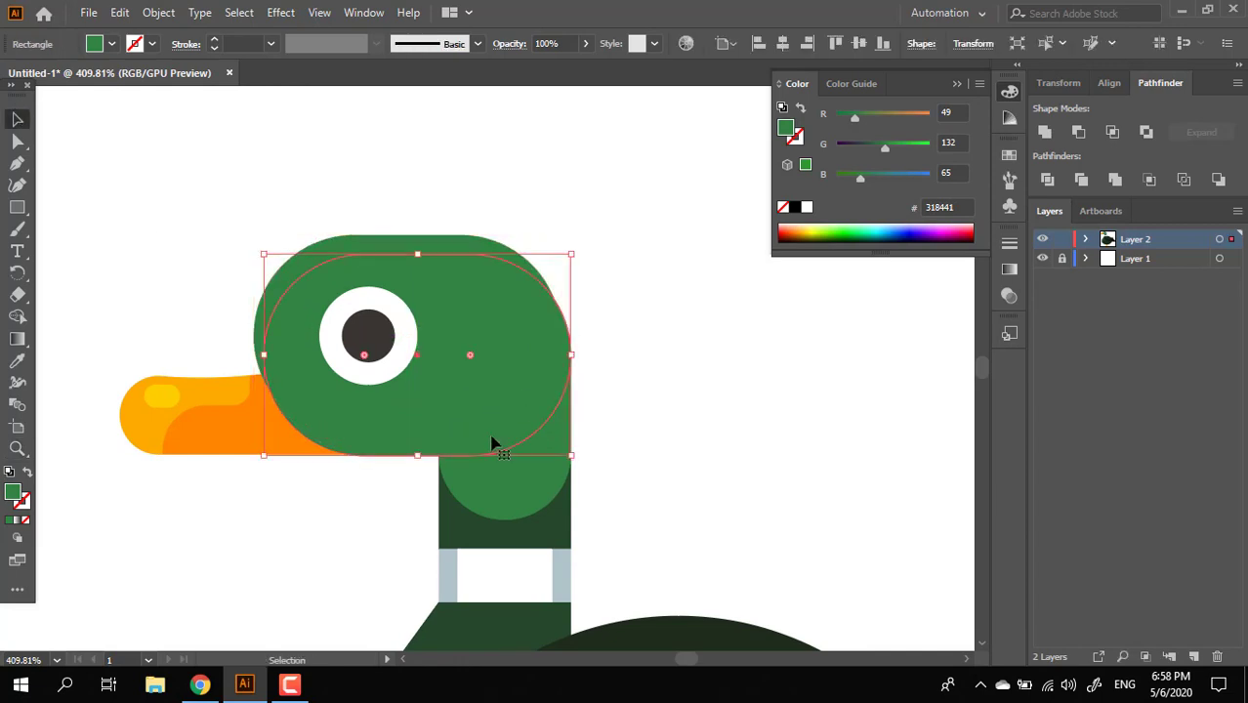
click(15, 367)
click(544, 533)
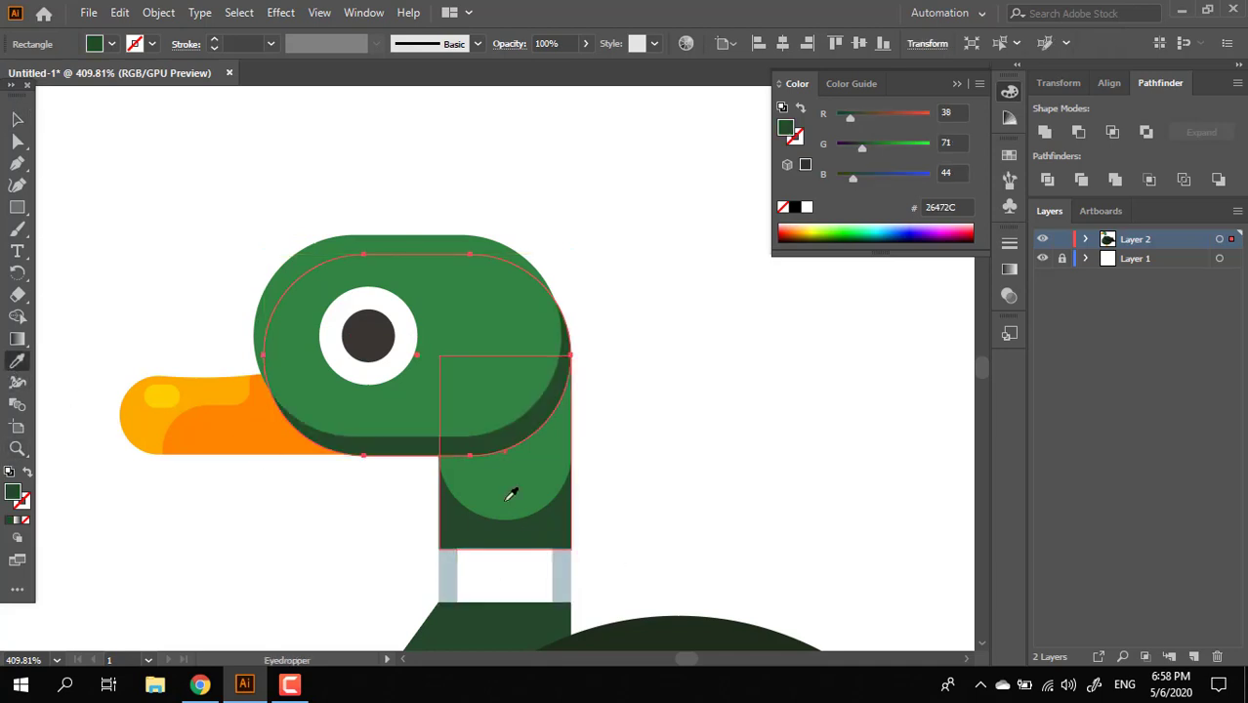
Reposition the front head shape to leave a thin dark shadow band along the head's underside
key(z)
click(522, 488)
click(18, 120)
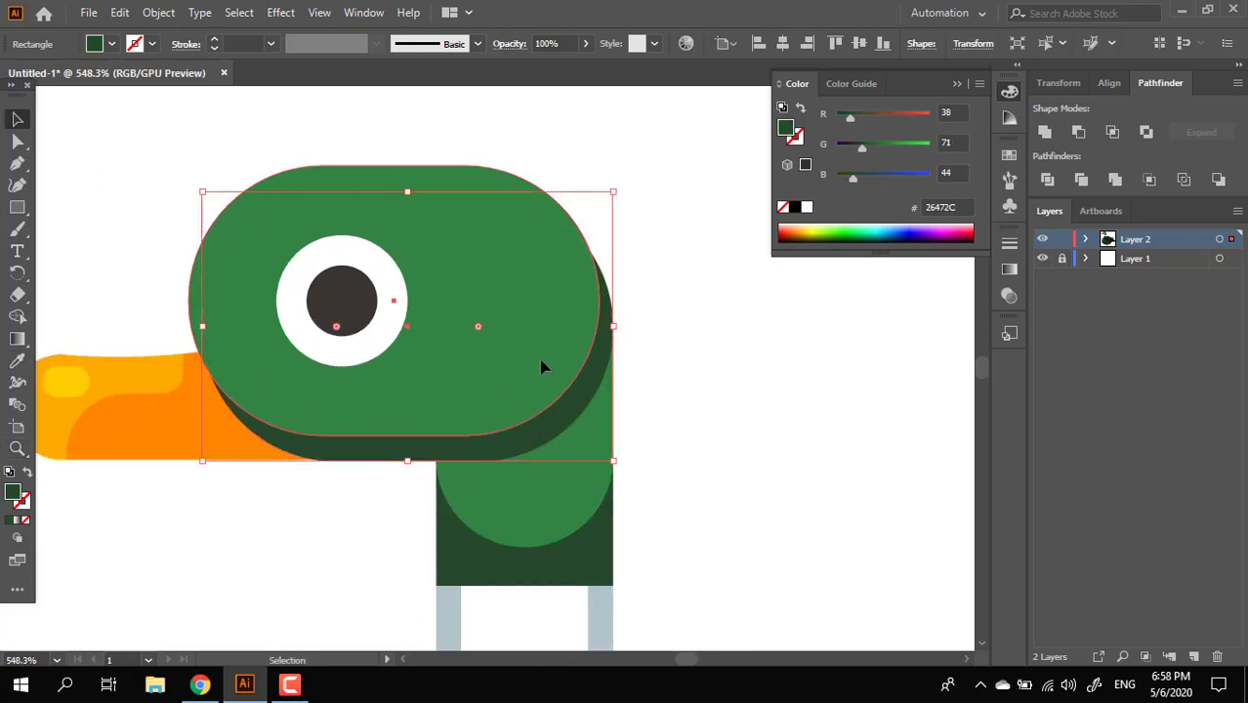
drag(541, 359, 548, 366)
click(690, 378)
key(z)
drag(668, 373, 386, 373)
drag(601, 410, 299, 322)
click(18, 120)
drag(513, 306, 544, 298)
click(684, 347)
click(783, 408)
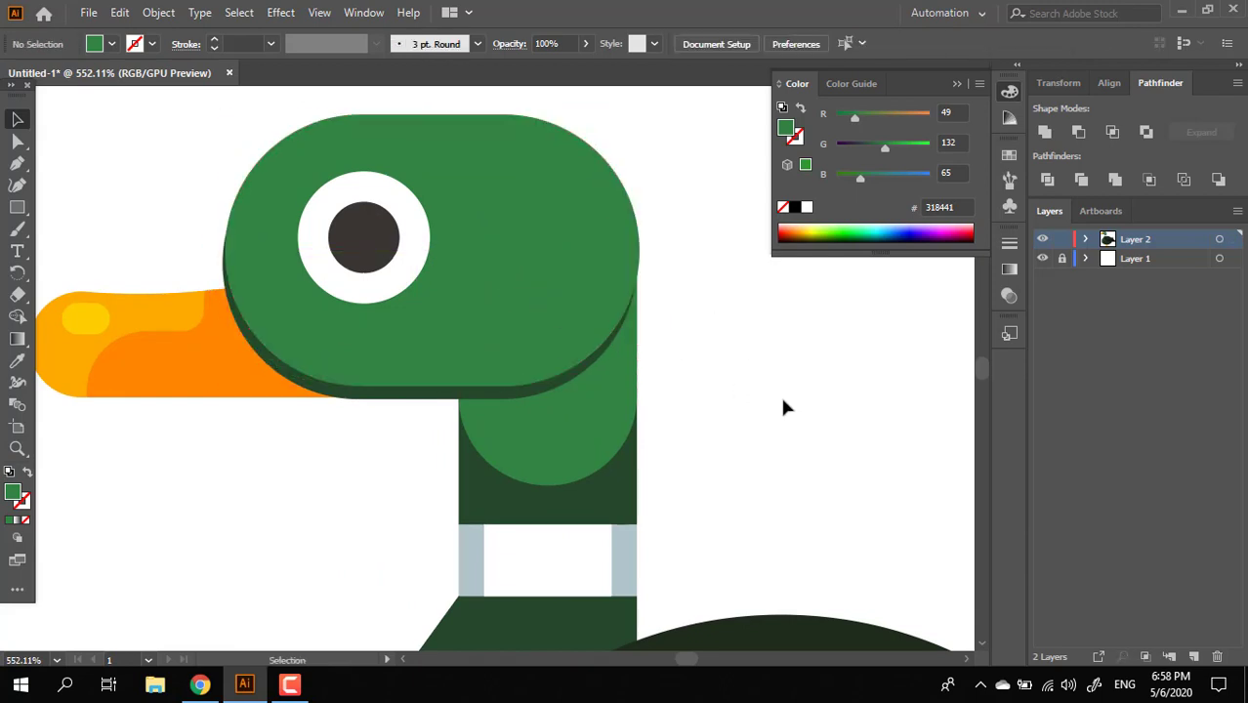
Widen the front head shape beyond the back of the head, rotate it clockwise and shift it slightly toward the beak
click(586, 332)
drag(640, 250, 678, 252)
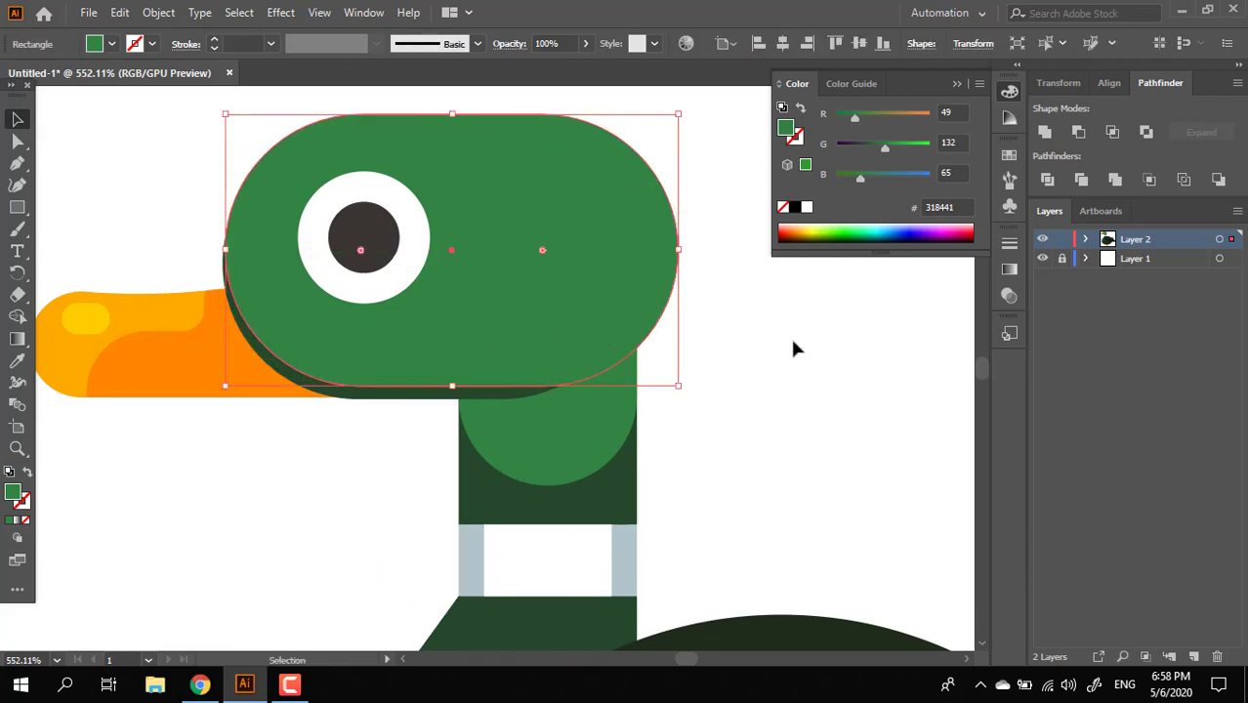
click(791, 342)
click(586, 330)
drag(682, 388, 704, 426)
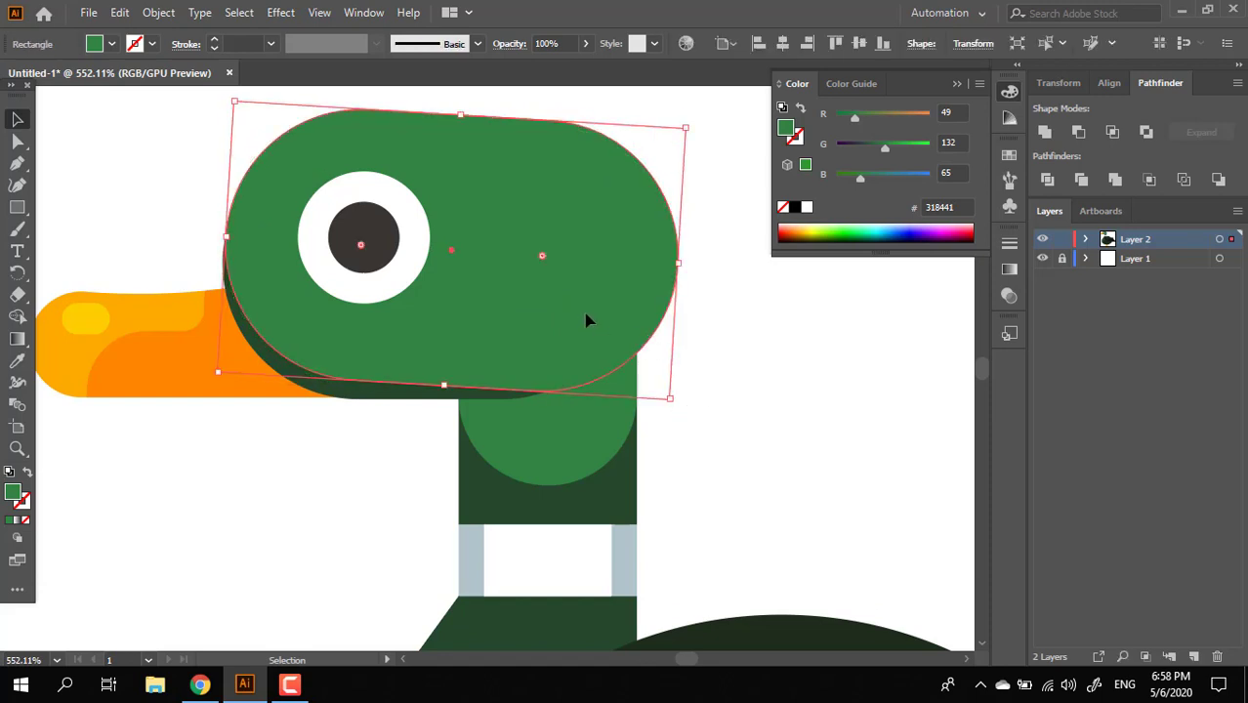
drag(586, 321, 576, 326)
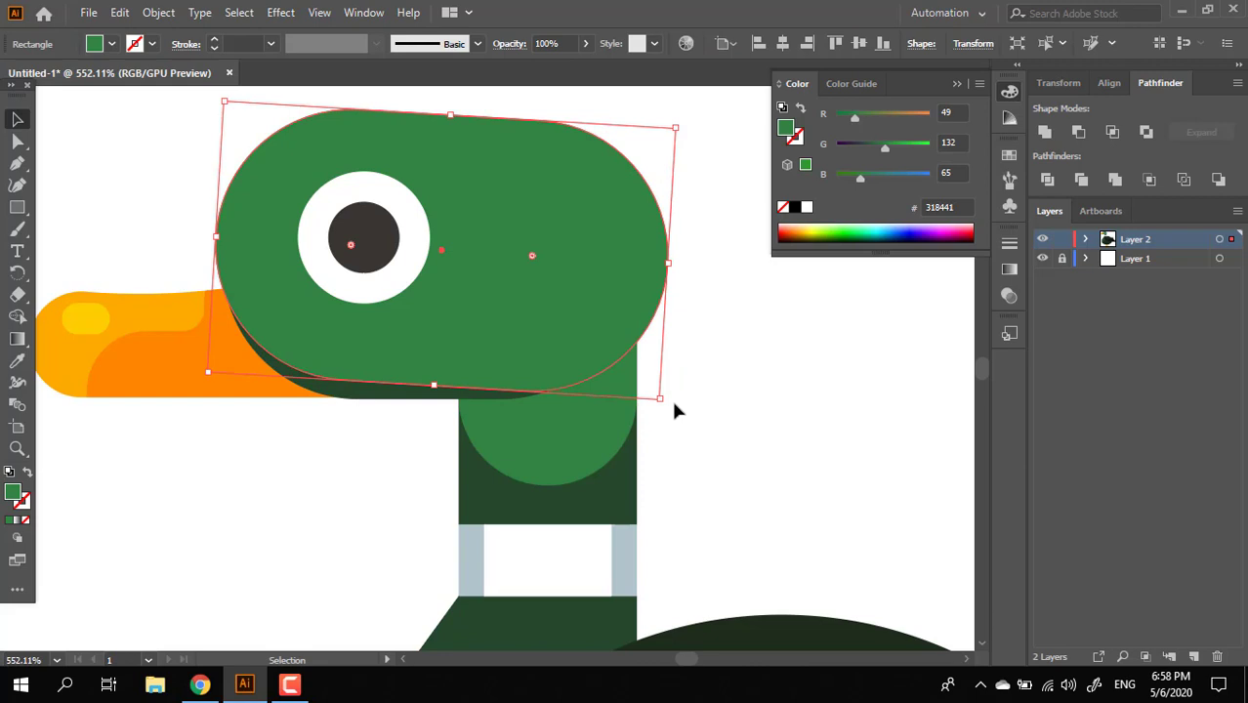
drag(665, 420, 633, 436)
click(763, 458)
click(608, 359)
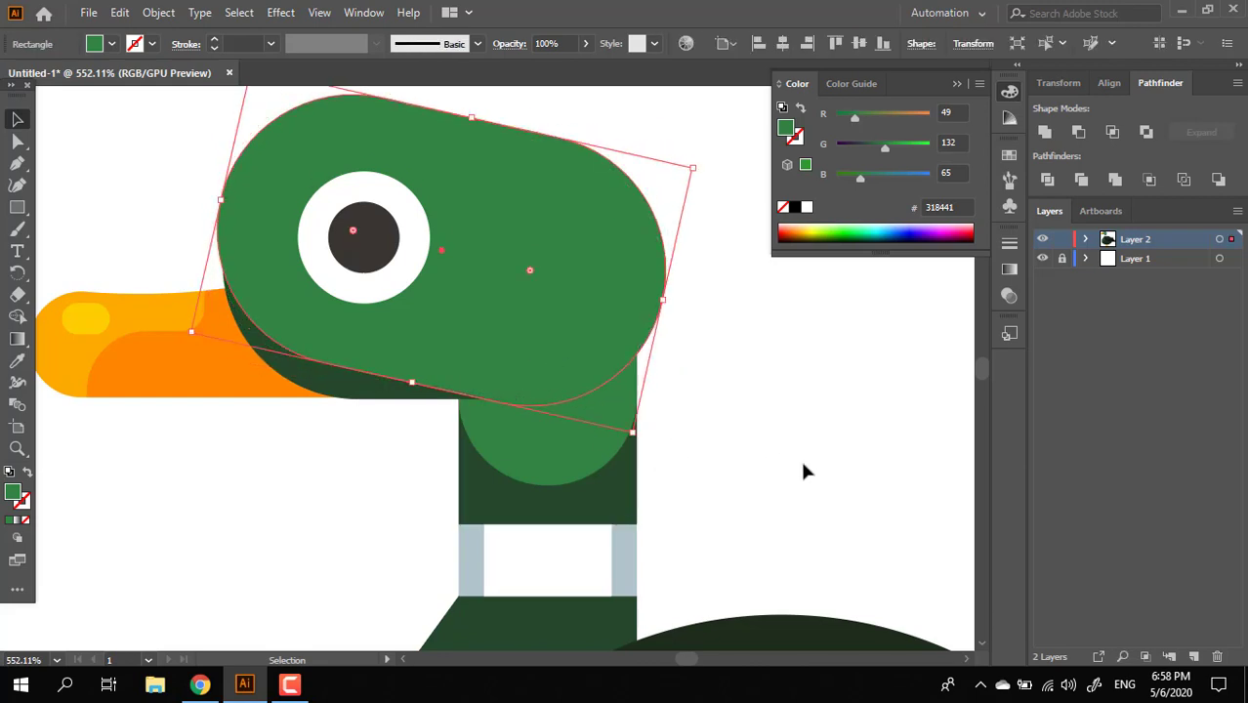
Lengthen the tilted head shape toward the beak so that it extends well past the front of the head
click(800, 458)
click(270, 305)
drag(219, 201, 112, 178)
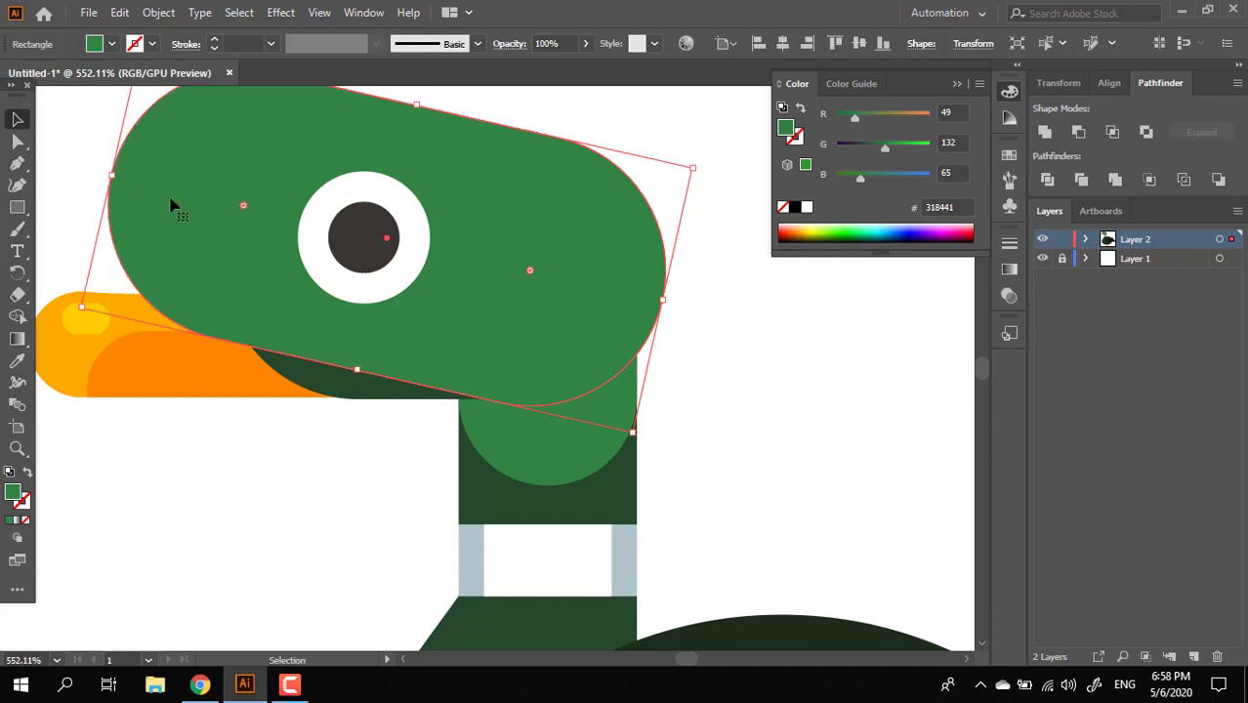
click(821, 507)
click(596, 393)
click(697, 348)
Divide the dark green head shape with the tilted light green shape using Pathfinder
key(z)
drag(694, 349, 370, 352)
drag(474, 357, 594, 382)
click(444, 388)
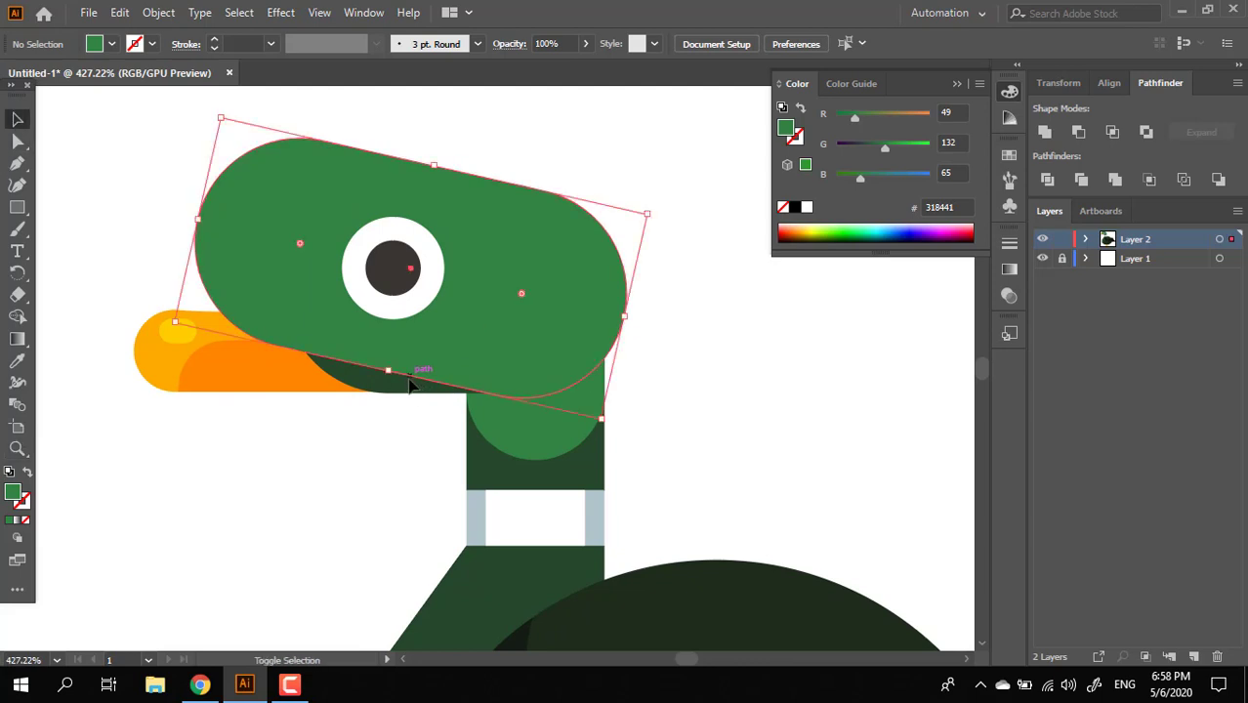
click(398, 390)
shift+click(510, 343)
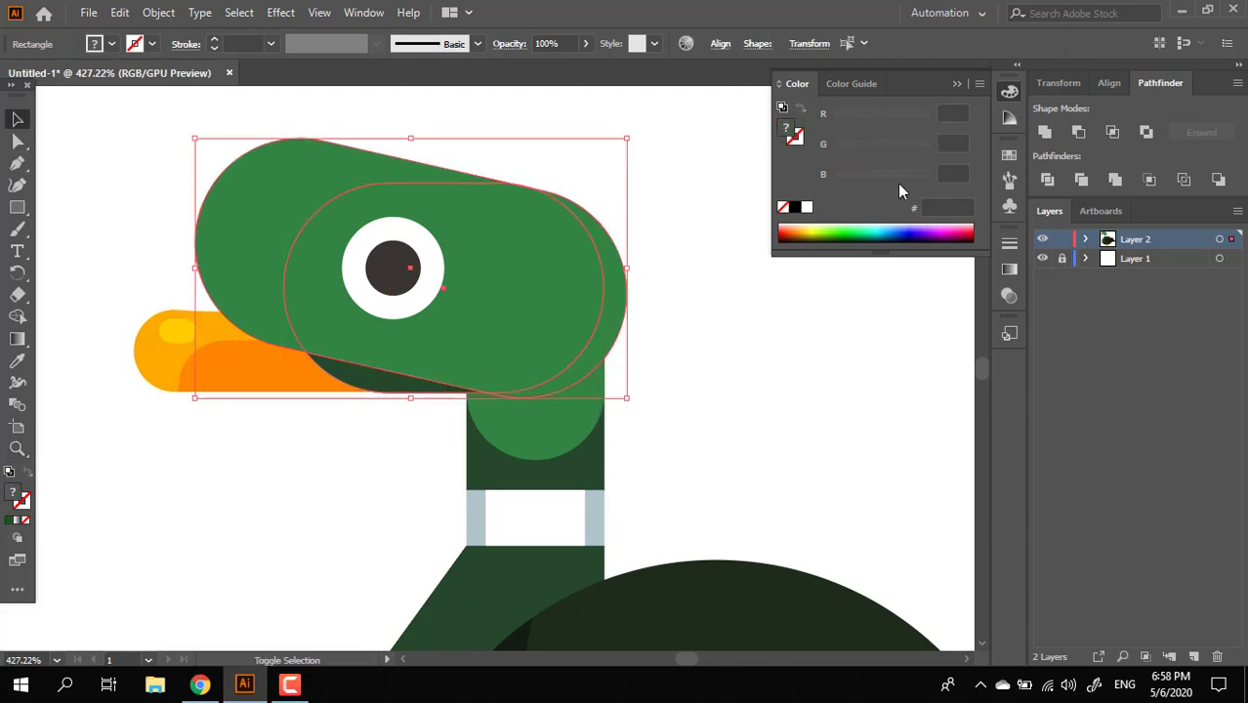
click(1050, 181)
Delete the divided pieces of the tilted shape that lie outside the head outline
double_click(485, 357)
click(610, 362)
click(217, 203)
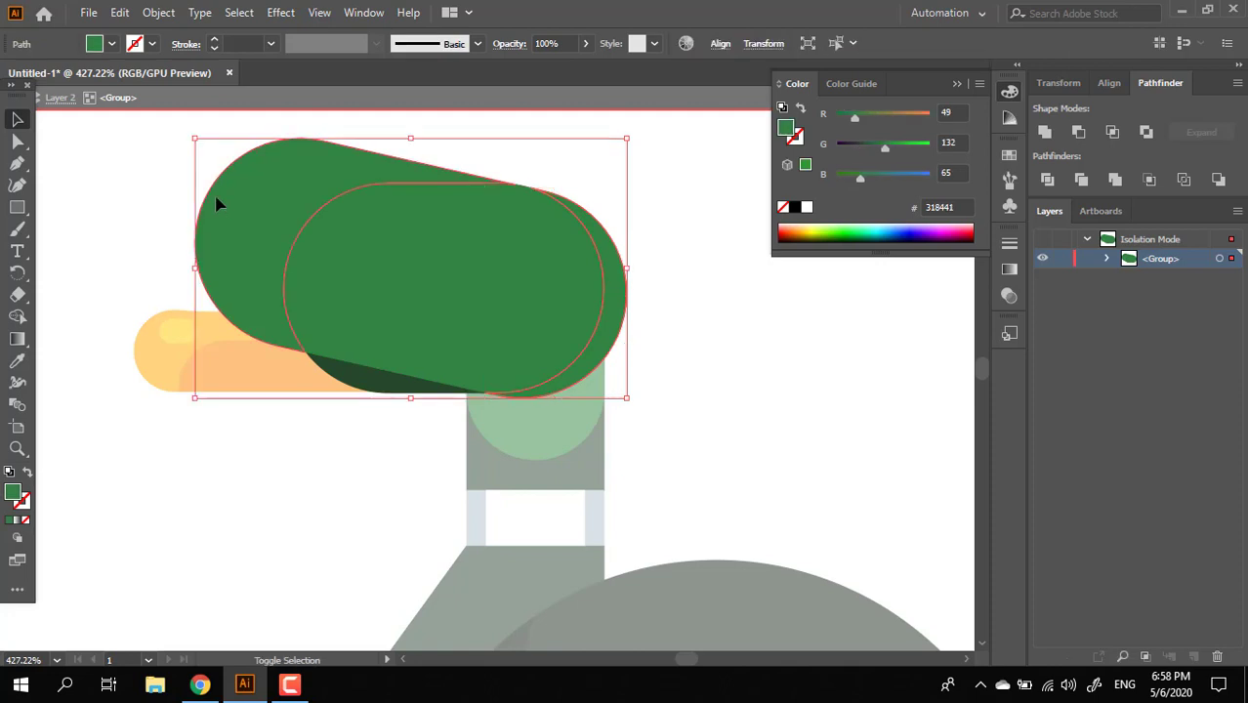
key(Delete)
double_click(726, 338)
Draw a small rectangle on the head behind the eye, fully round its corners and fill it with lighter green 4BA059
key(z)
drag(724, 337, 316, 373)
drag(522, 405, 429, 405)
drag(448, 404, 952, 337)
drag(953, 337, 658, 431)
drag(662, 420, 322, 393)
drag(571, 402, 664, 420)
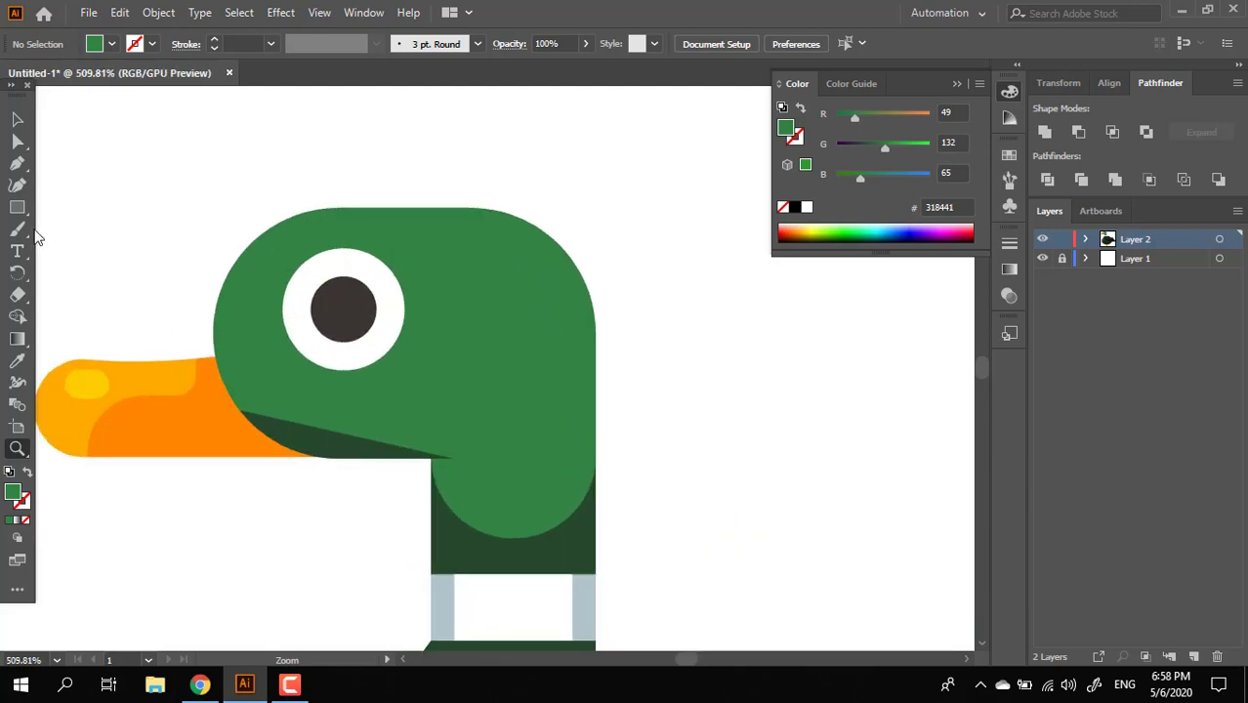
drag(426, 244, 499, 288)
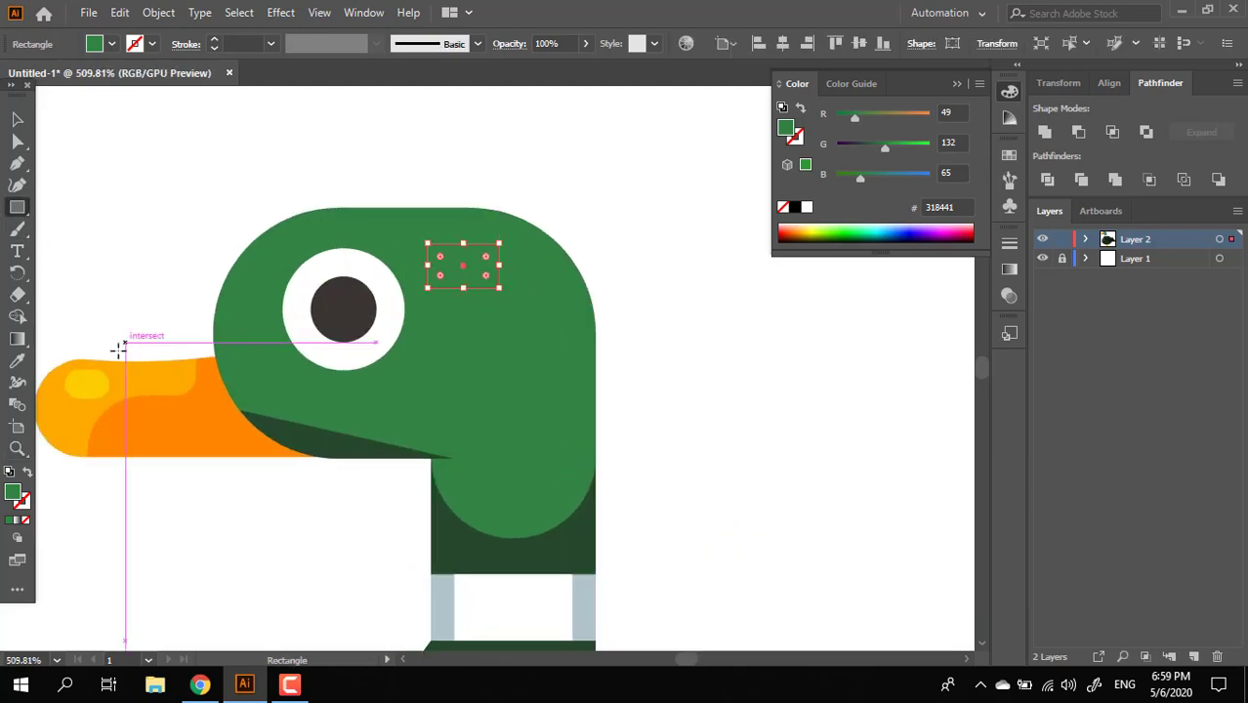
click(16, 147)
drag(440, 262, 499, 278)
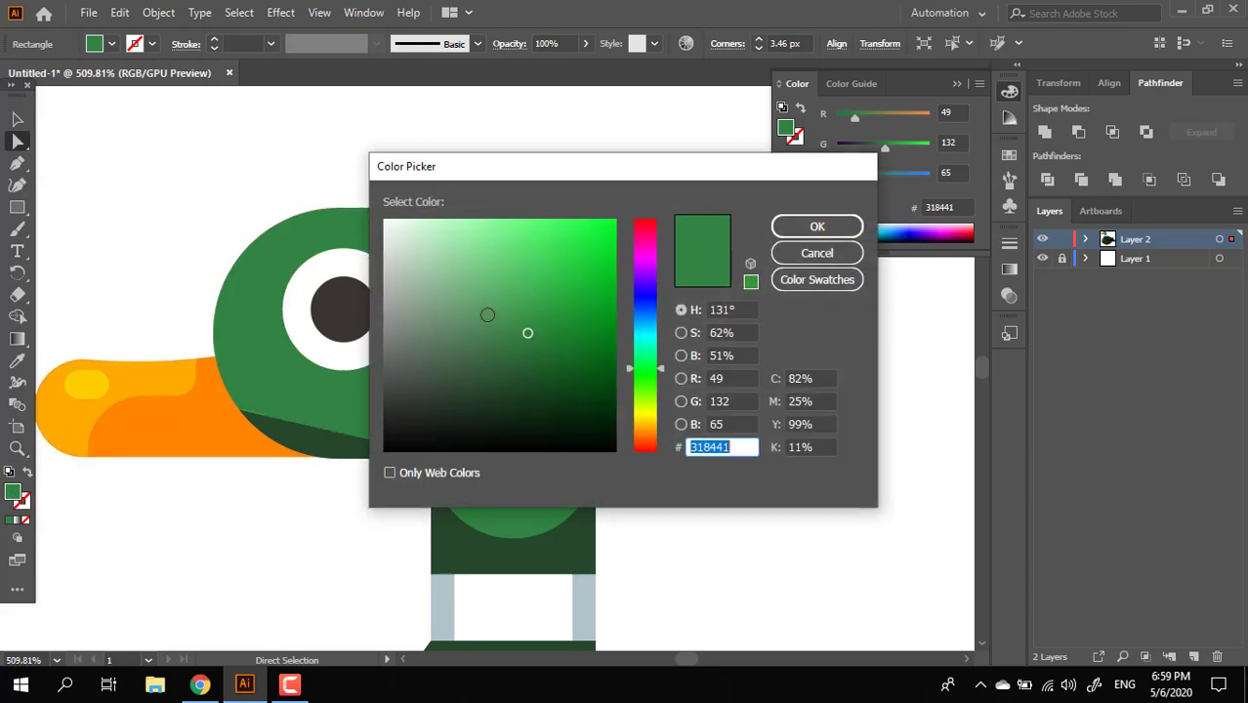
click(800, 227)
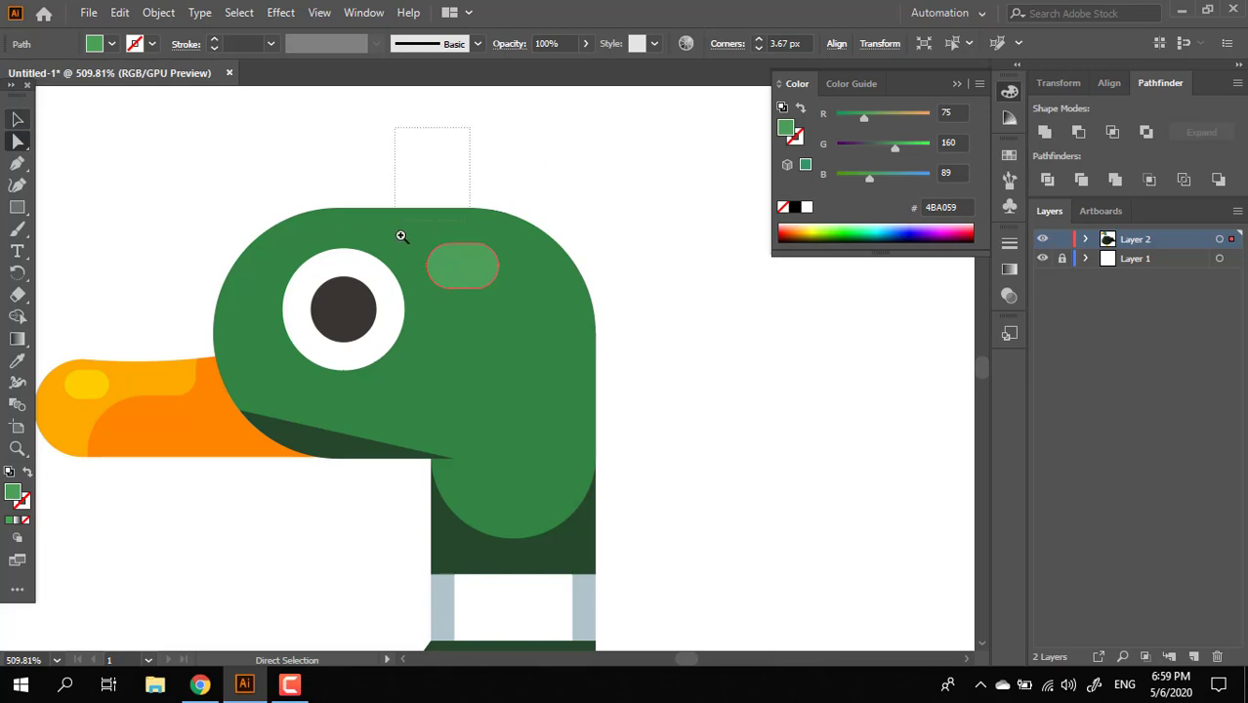
Draw a small rectangle on the upper part of the front wing and fully round its corners
key(z)
drag(401, 236, 293, 244)
drag(513, 274, 393, 207)
drag(460, 304, 405, 360)
drag(500, 330, 549, 379)
drag(549, 379, 630, 418)
drag(684, 464, 719, 451)
drag(519, 390, 584, 323)
drag(585, 323, 435, 284)
key(m)
drag(326, 238, 411, 280)
click(20, 144)
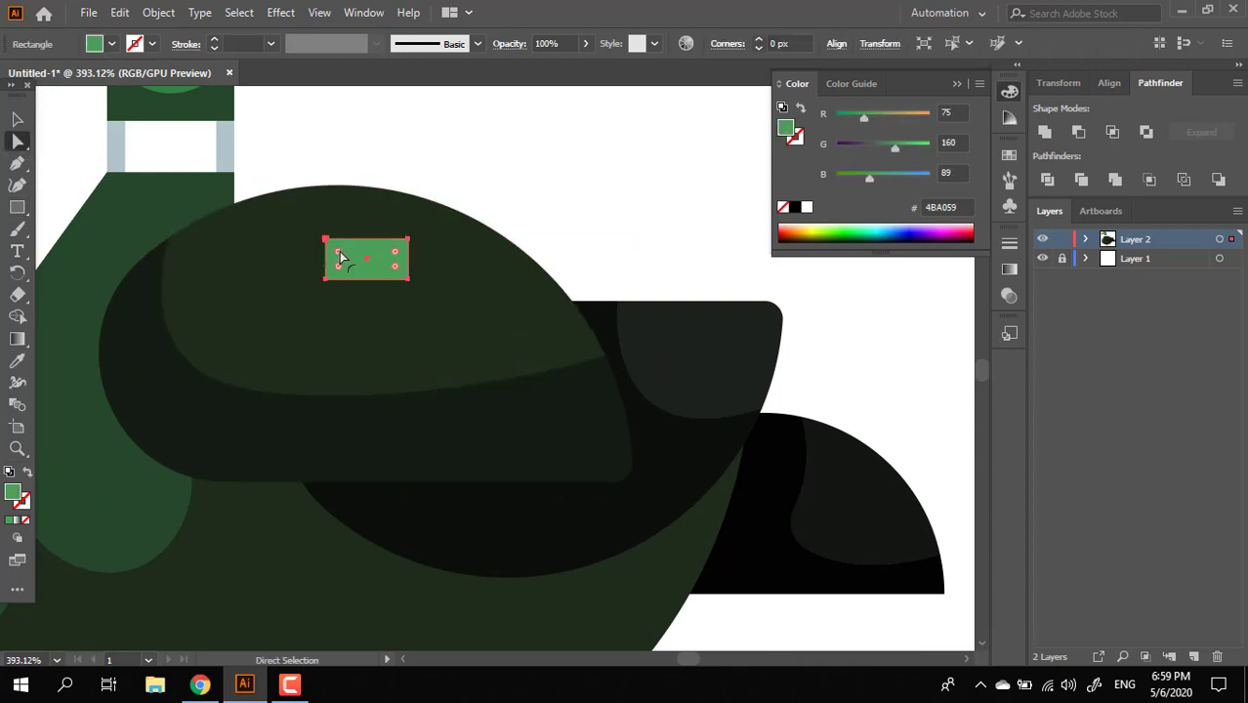
drag(340, 256, 407, 264)
Fill the wing's small rounded highlight with the chest's dark green 26472C
key(z)
drag(492, 277, 336, 303)
click(19, 365)
click(320, 350)
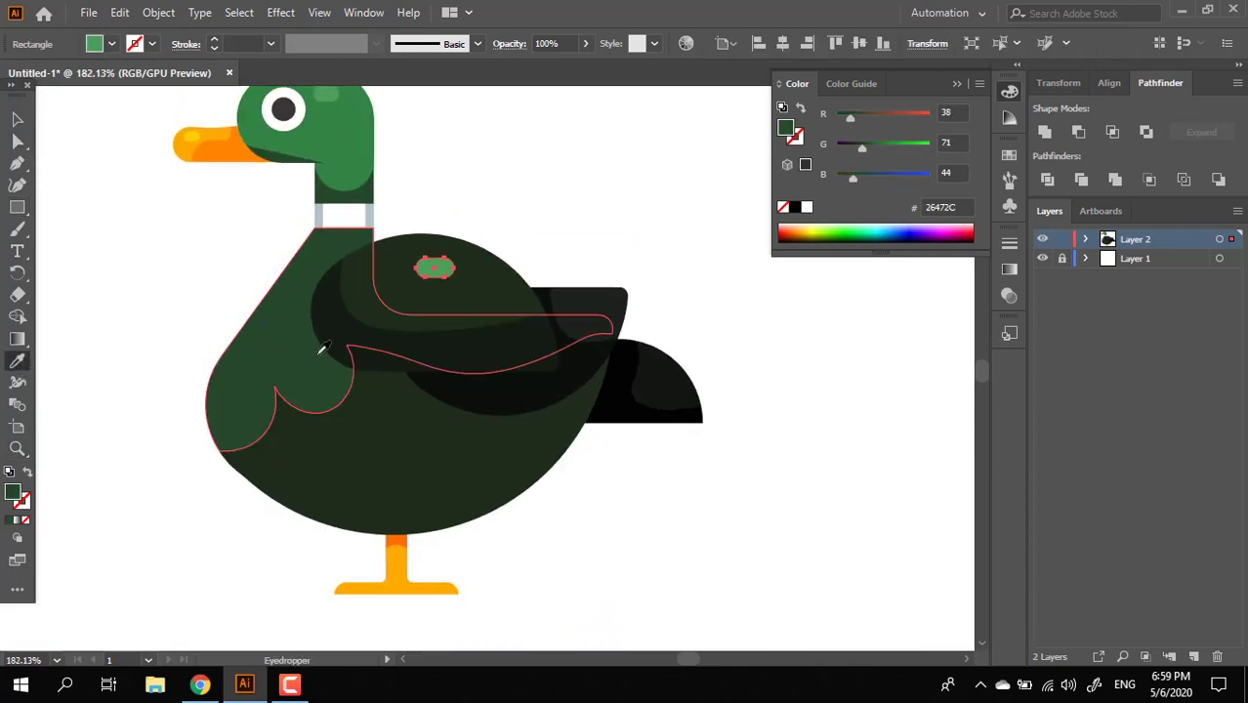
click(18, 120)
click(157, 233)
key(z)
drag(453, 349, 318, 359)
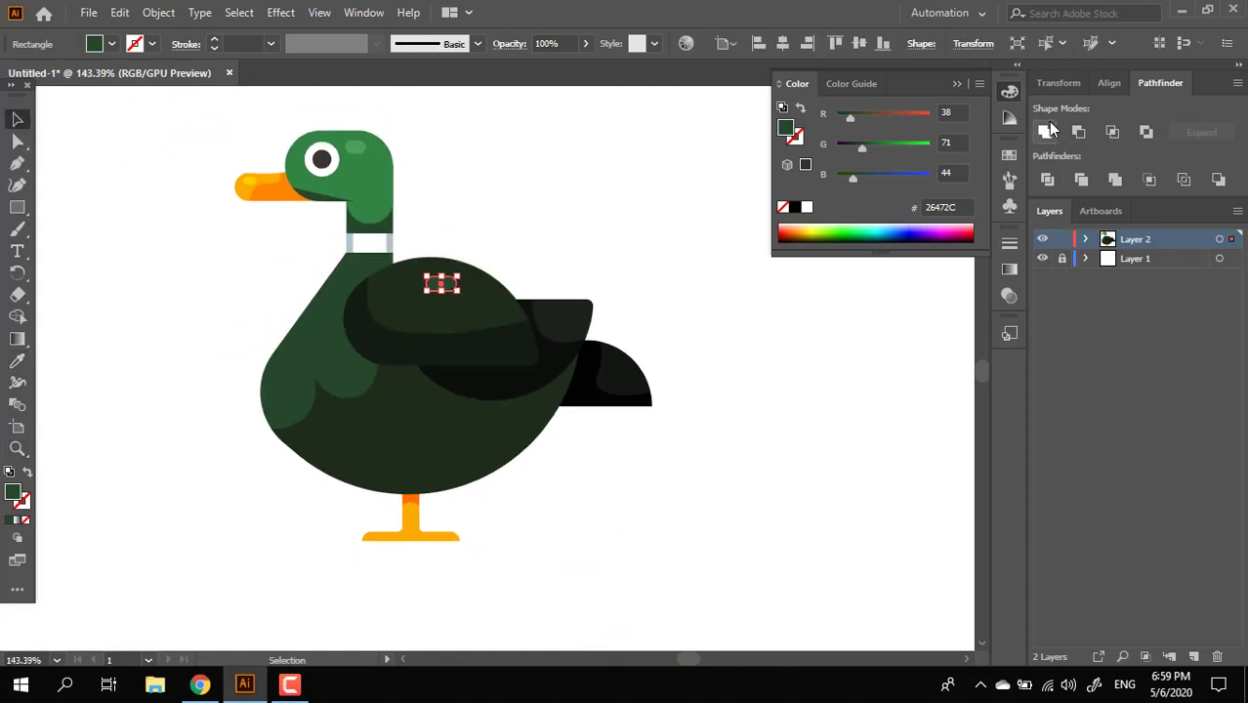
Draw a small rectangle on the upper part of the rear wing tip and fully round its corners
click(700, 258)
key(z)
drag(633, 296, 767, 360)
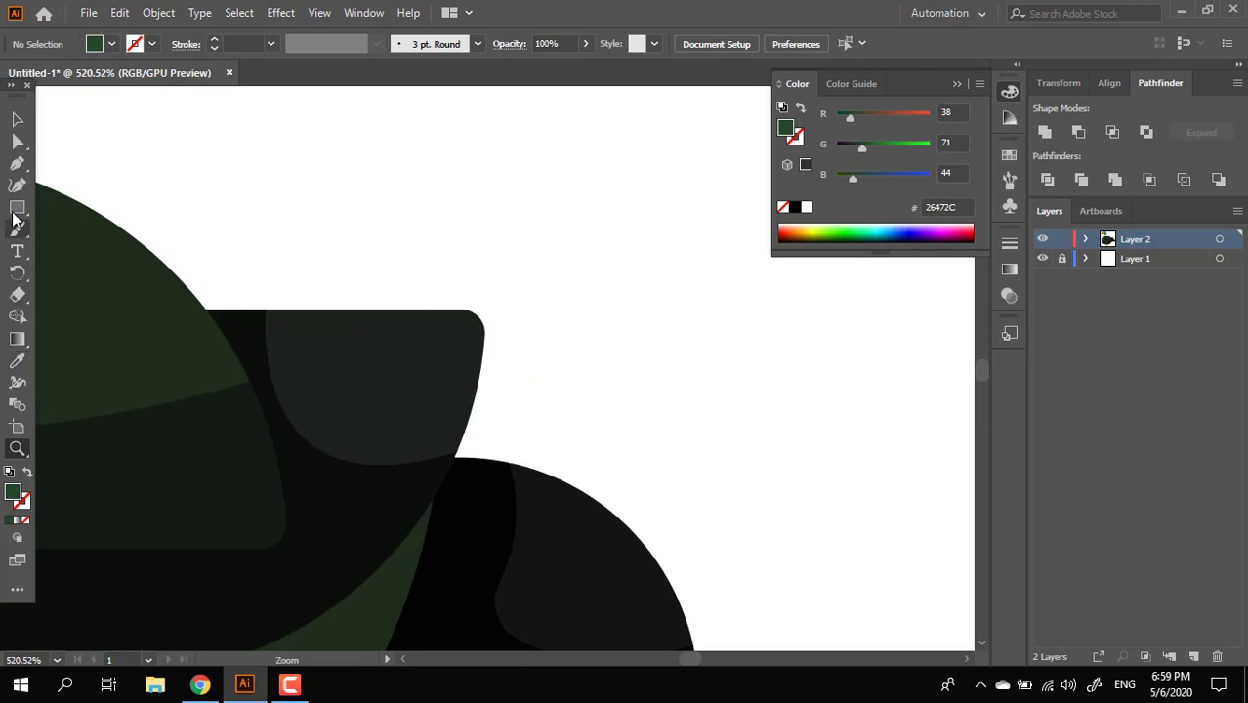
drag(318, 337, 415, 388)
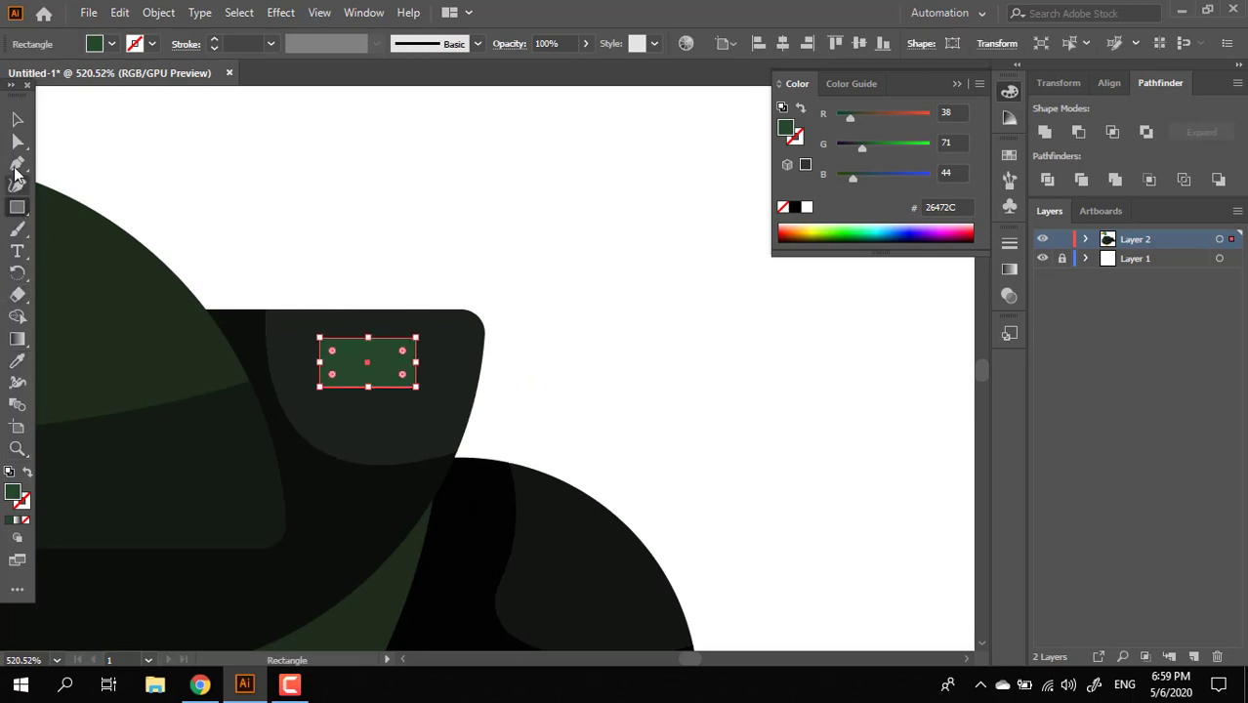
click(18, 162)
click(17, 142)
drag(332, 351, 485, 389)
Fill the rear wing tip's rounded highlight with the front wing's dark shadow green 141E14
key(z)
drag(485, 390, 63, 398)
click(20, 363)
click(390, 406)
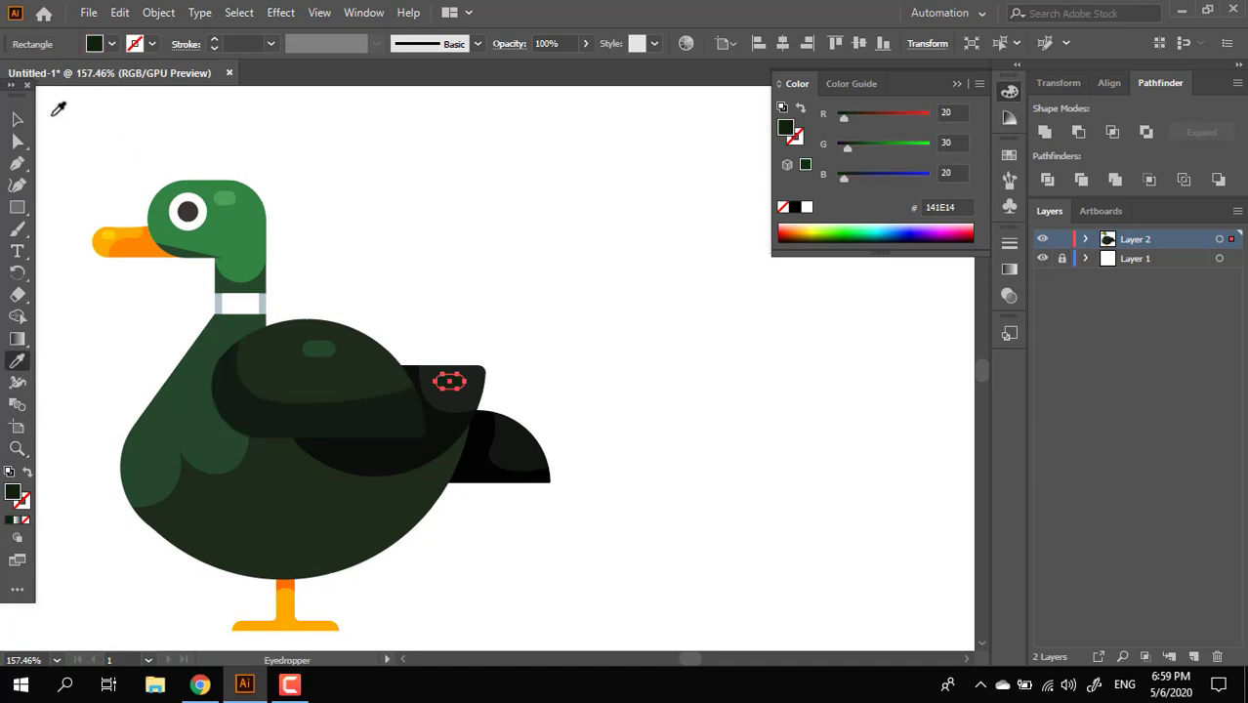
click(17, 118)
click(485, 226)
Fill the rear wing tip's rounded highlight with grey-green 29332B, a lighter shade of the patch around it
key(z)
click(508, 442)
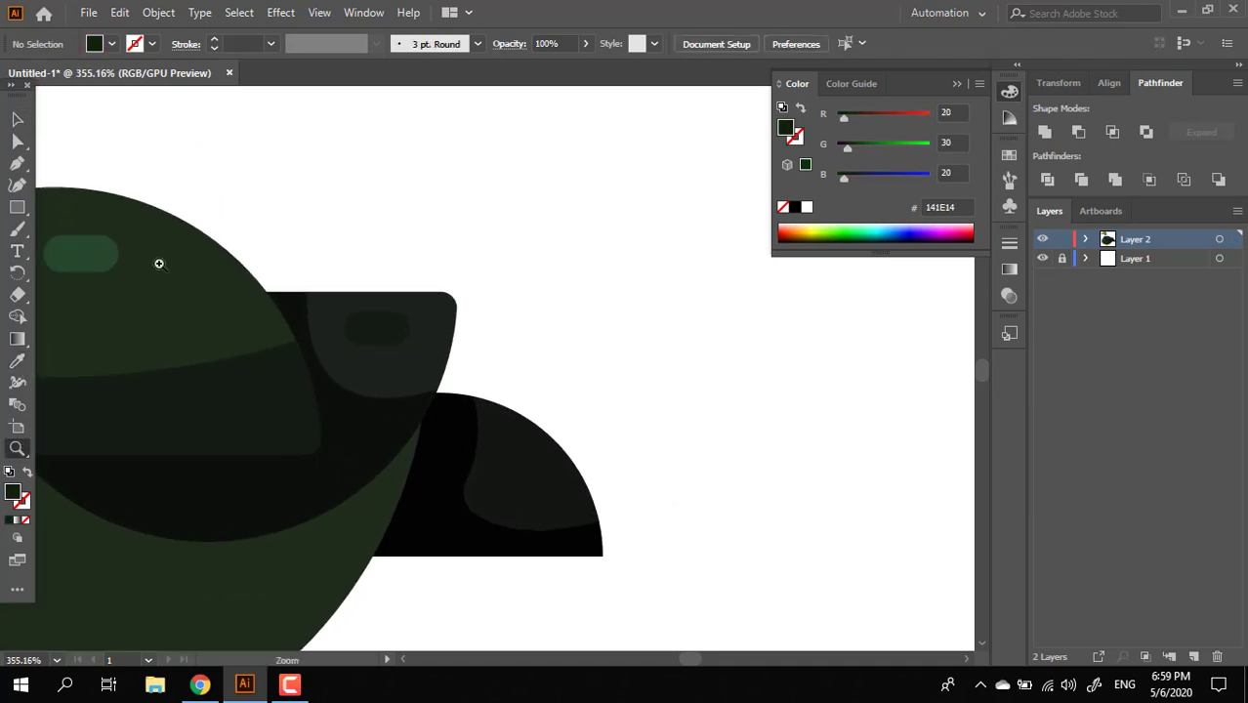
click(18, 361)
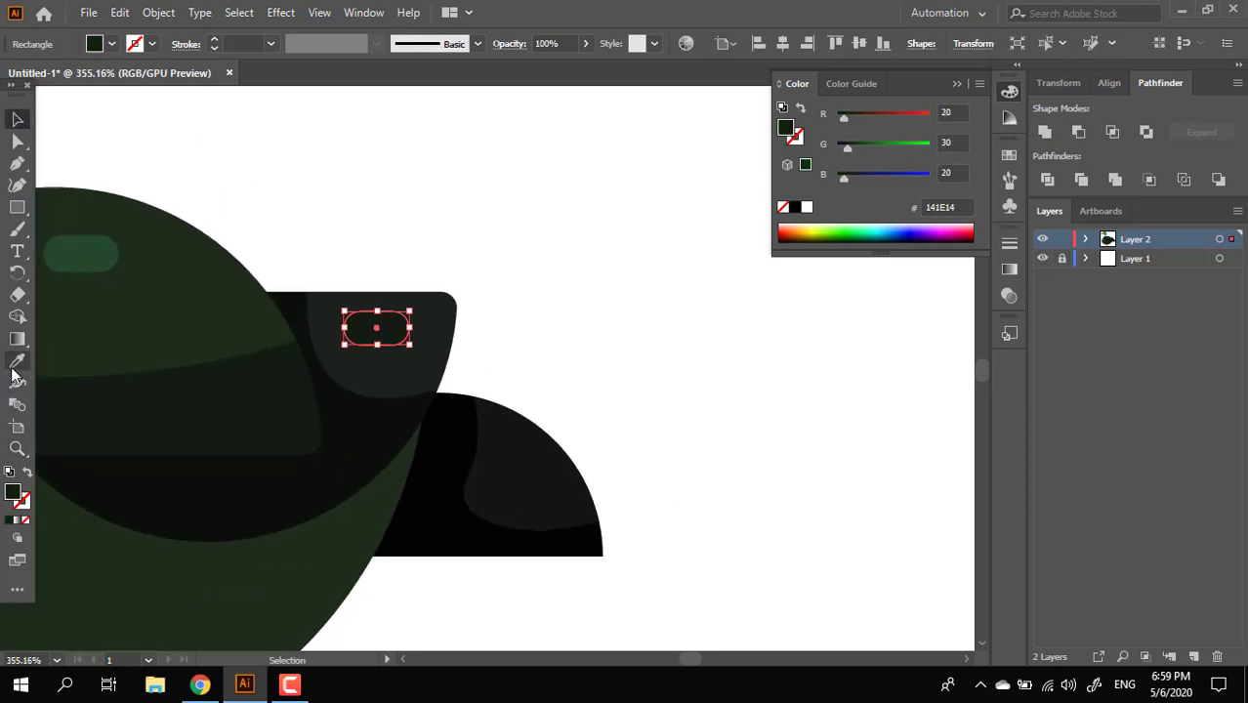
double_click(13, 494)
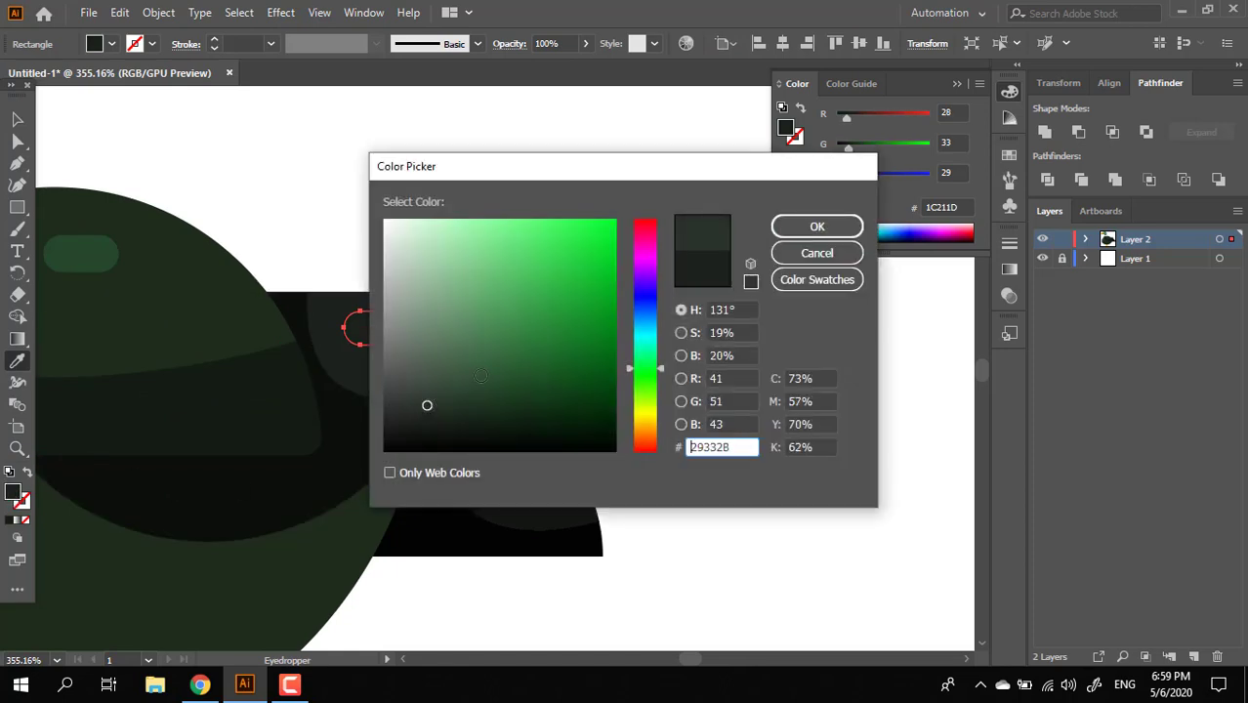
click(816, 226)
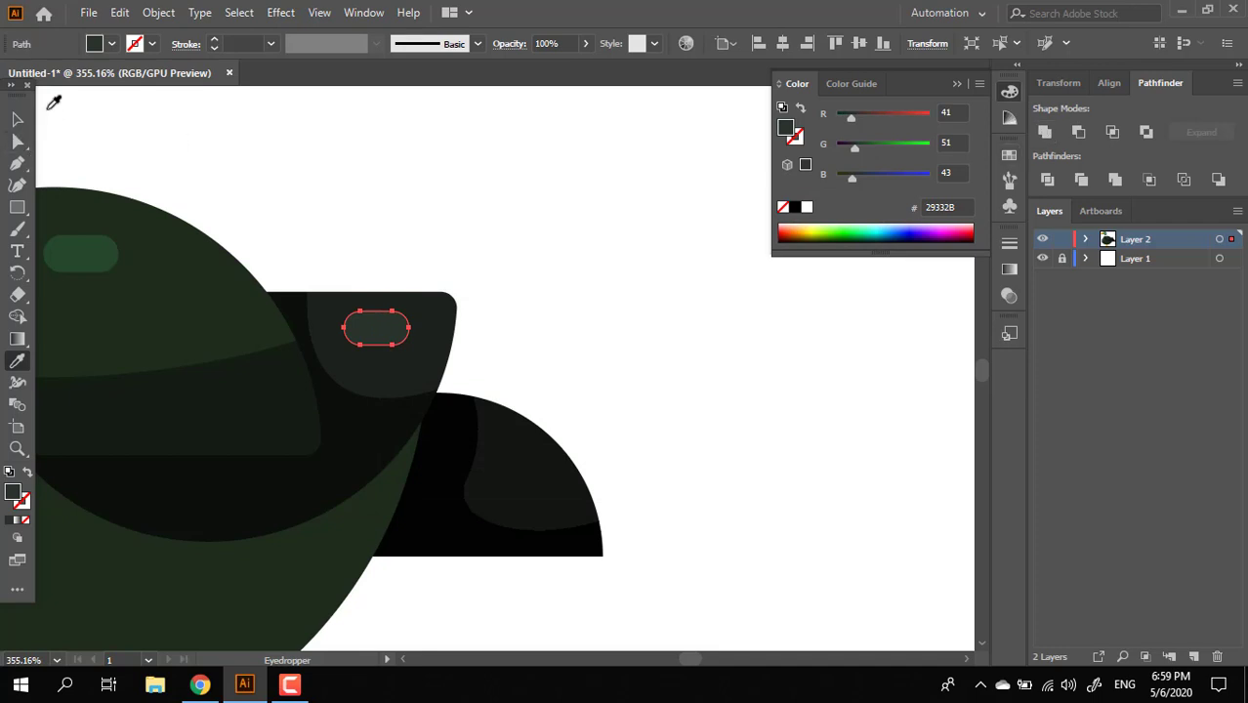
key(v)
Draw a small rectangle on the tail's lighter patch and fully round its corners
drag(570, 272, 189, 323)
drag(447, 372, 378, 408)
drag(552, 366, 495, 398)
drag(478, 446, 458, 470)
drag(360, 441, 436, 463)
drag(509, 481, 432, 492)
mouse_move(471, 472)
mouse_down()
mouse_move(573, 461)
mouse_move(485, 457)
mouse_up()
drag(561, 482, 781, 536)
click(18, 210)
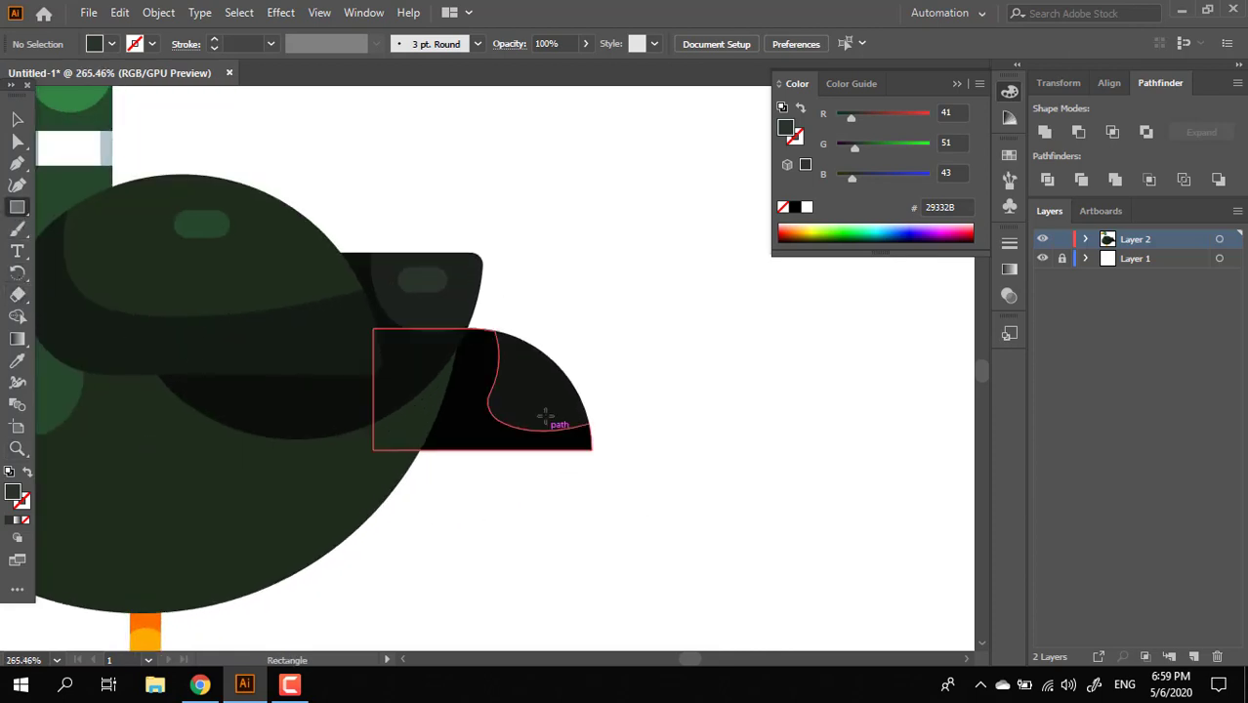
drag(524, 389, 557, 407)
key(z)
drag(580, 420, 737, 491)
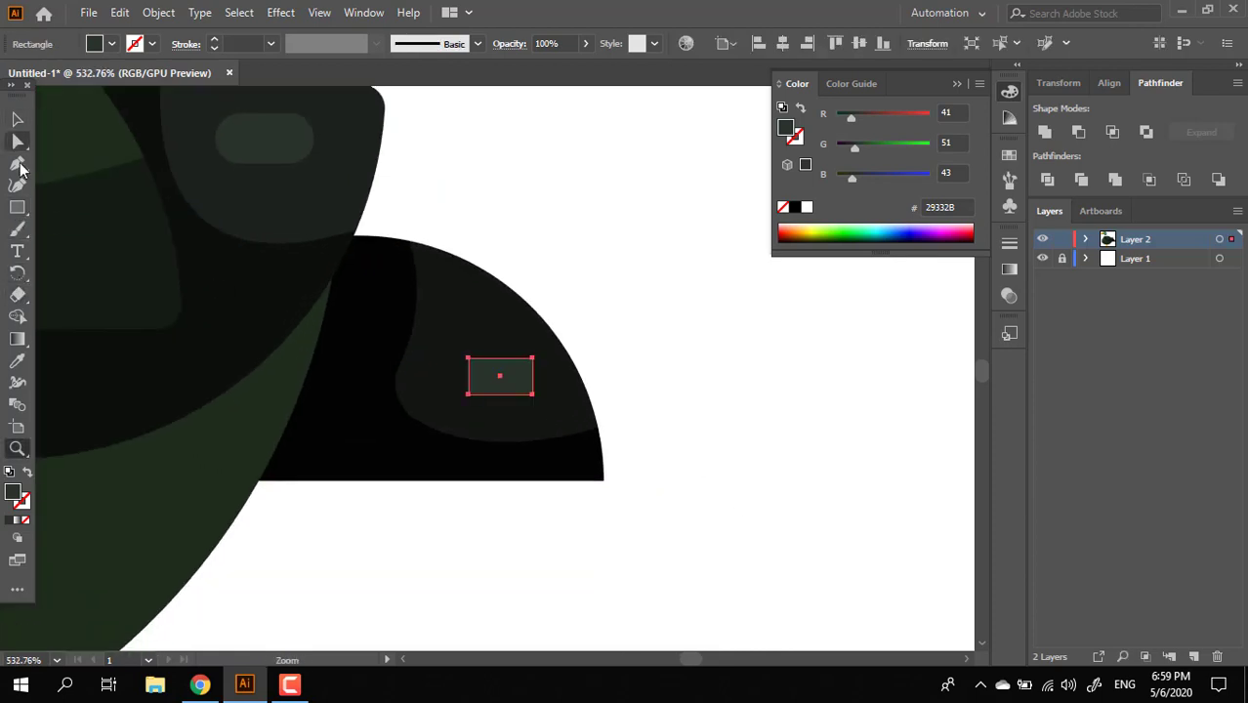
click(19, 146)
drag(481, 371, 627, 402)
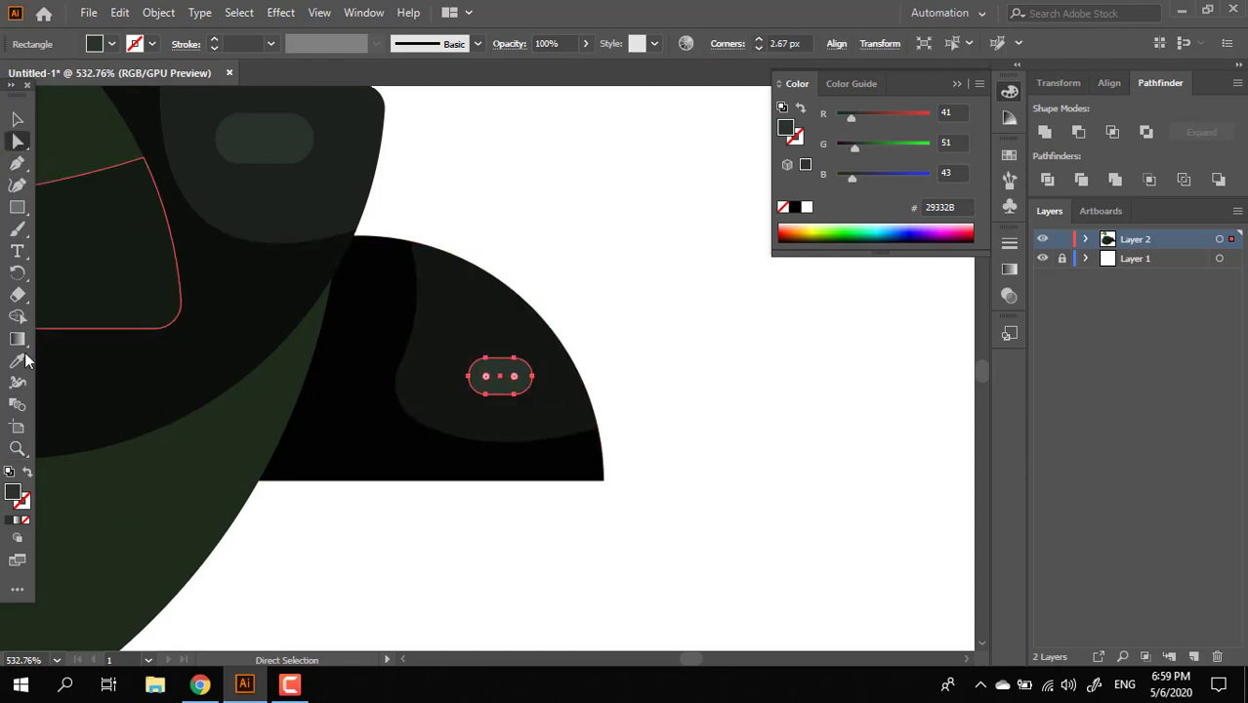
Fill the tail's rounded highlight with 1C211D sampled from the rear wing tip's patch
click(17, 362)
click(264, 185)
key(v)
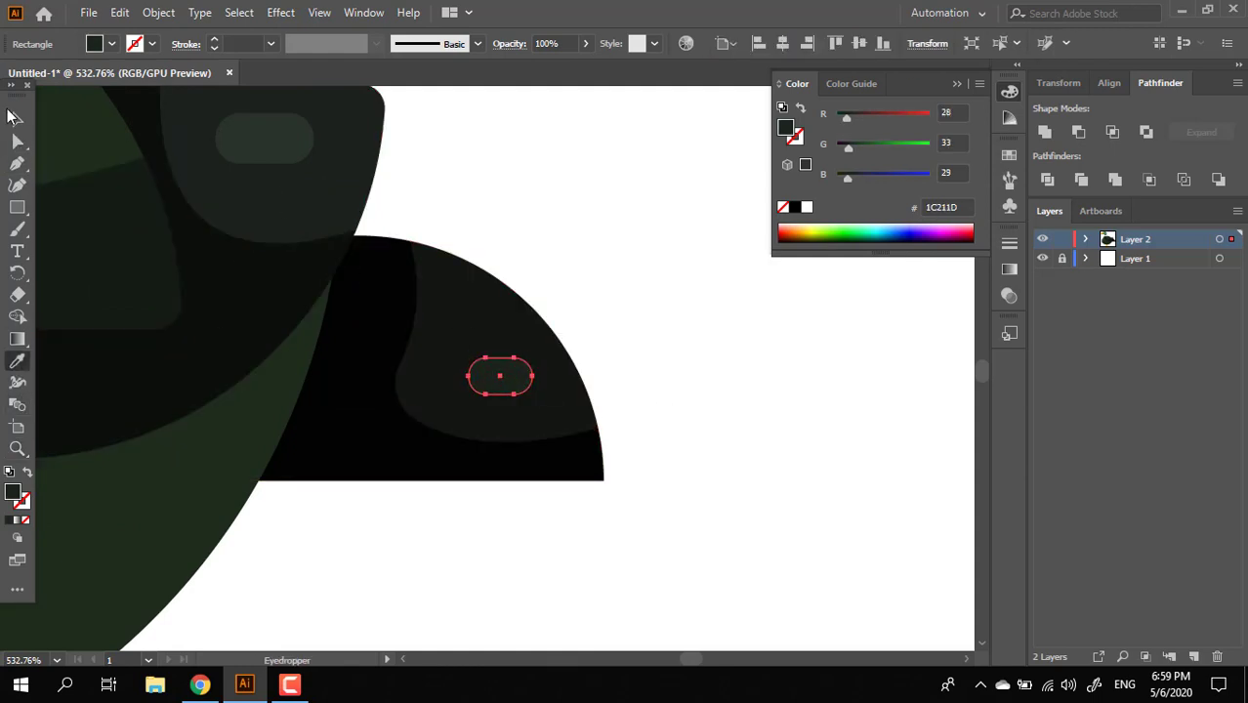
click(654, 376)
Fill the tail's rounded highlight with 3E443E, a lighter shade of the tail patch, and apply Unite to it
click(500, 376)
key(i)
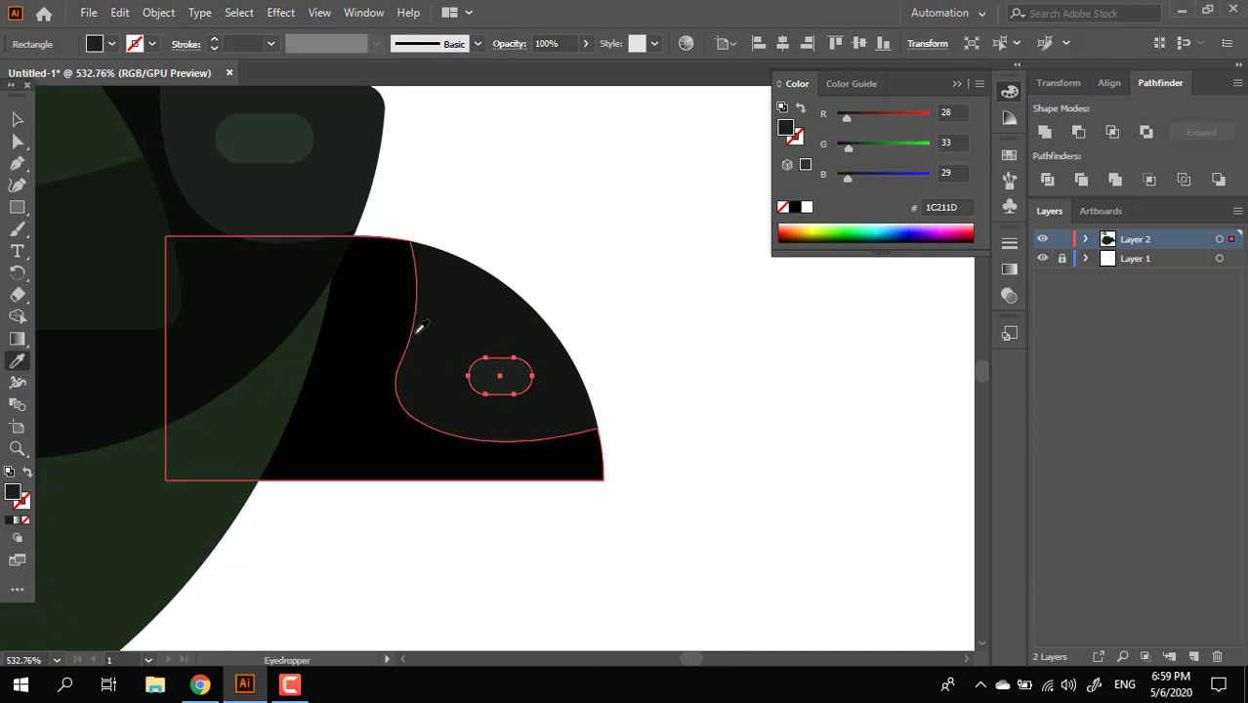
click(430, 332)
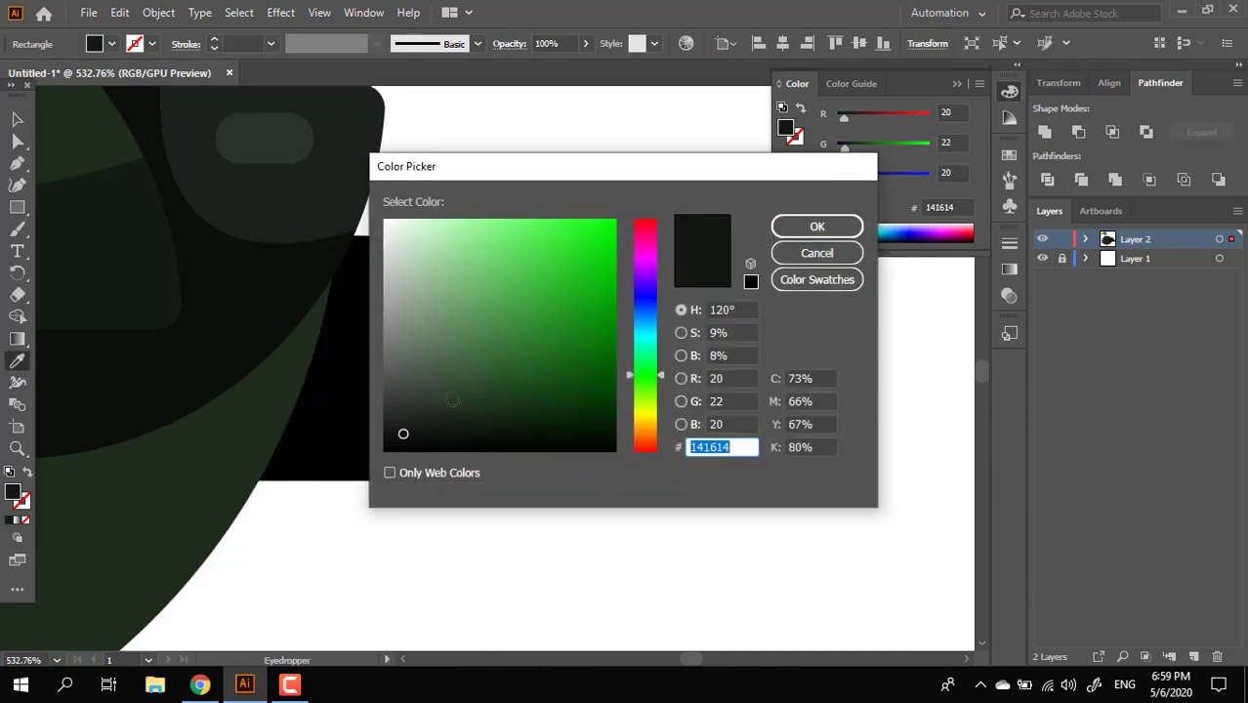
click(405, 386)
click(848, 223)
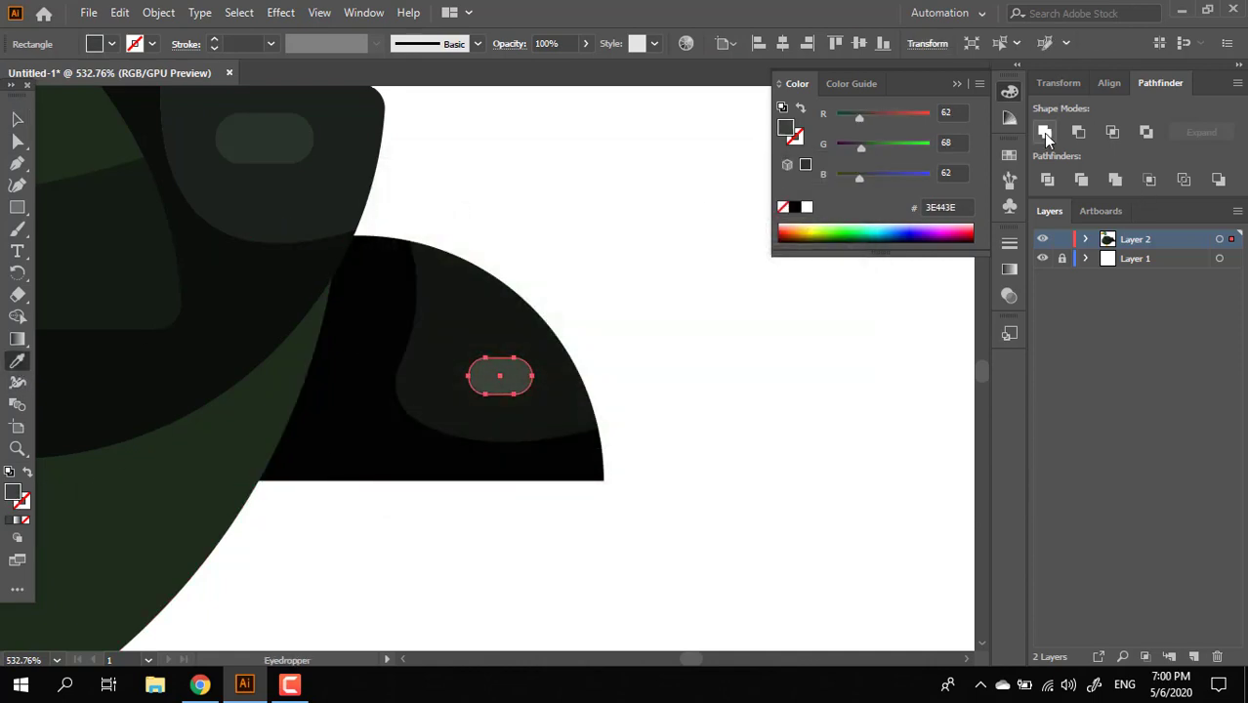
click(1046, 135)
click(20, 120)
click(237, 129)
click(719, 234)
Draw a flat ellipse directly beneath the feet, spanning the duck's full width from beak to tail
drag(680, 246, 217, 315)
drag(334, 337, 401, 421)
drag(614, 477, 591, 529)
click(17, 207)
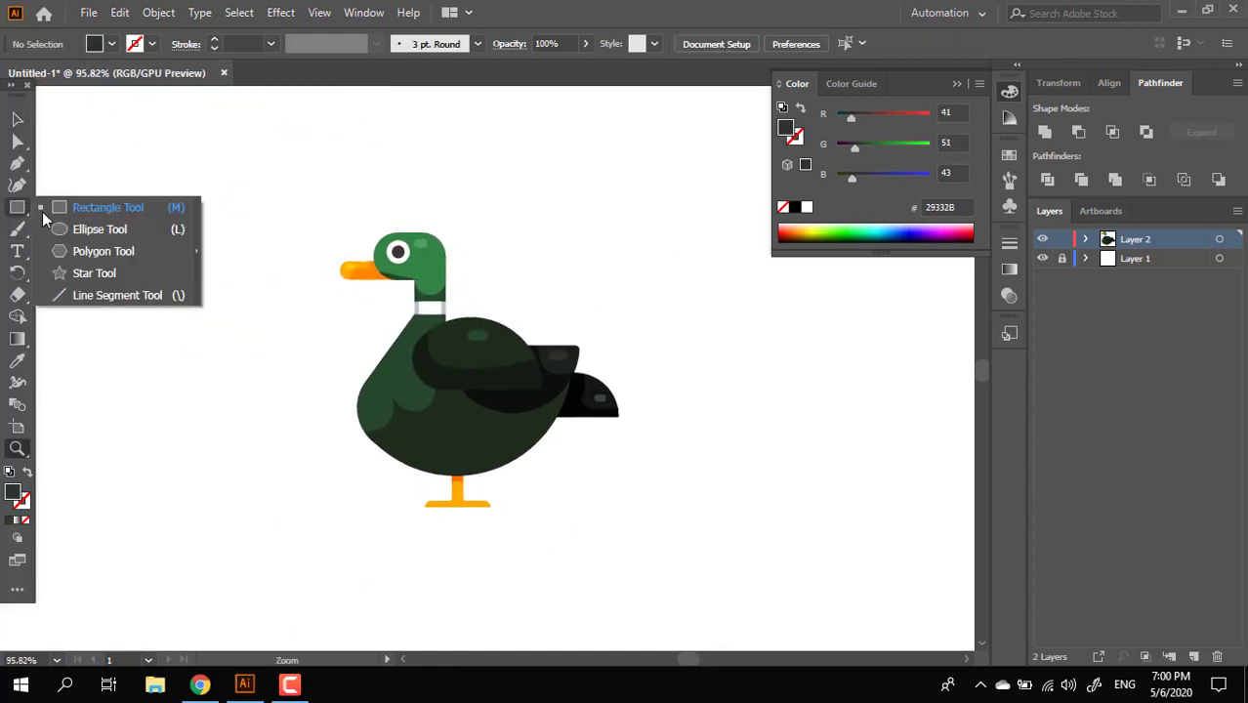
click(54, 229)
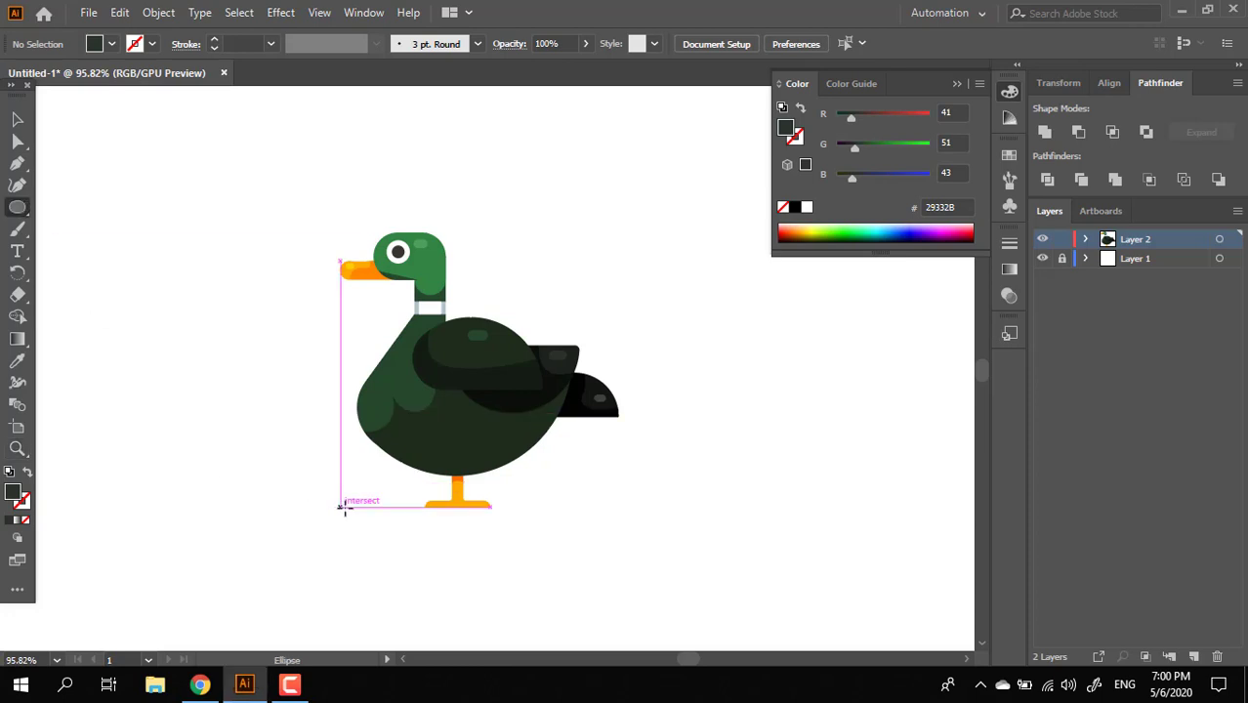
drag(342, 509, 620, 526)
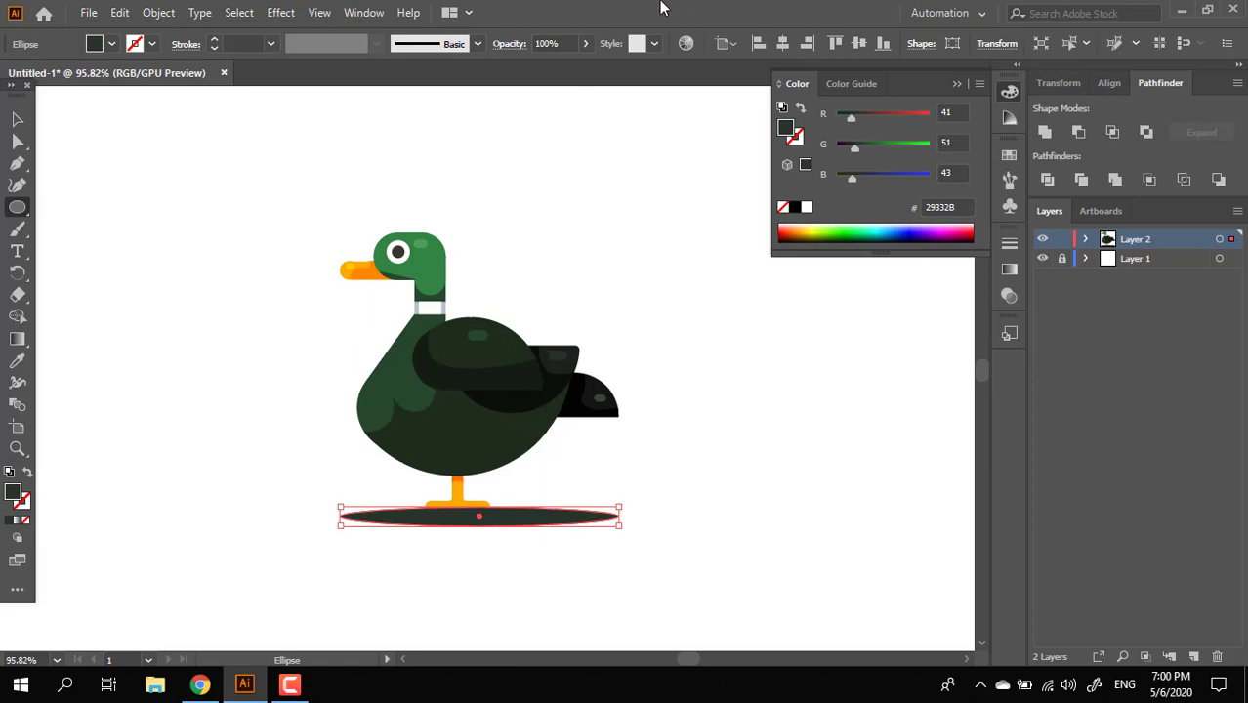
Fill the ground ellipse with black 000000 and set its opacity to 50%
double_click(15, 498)
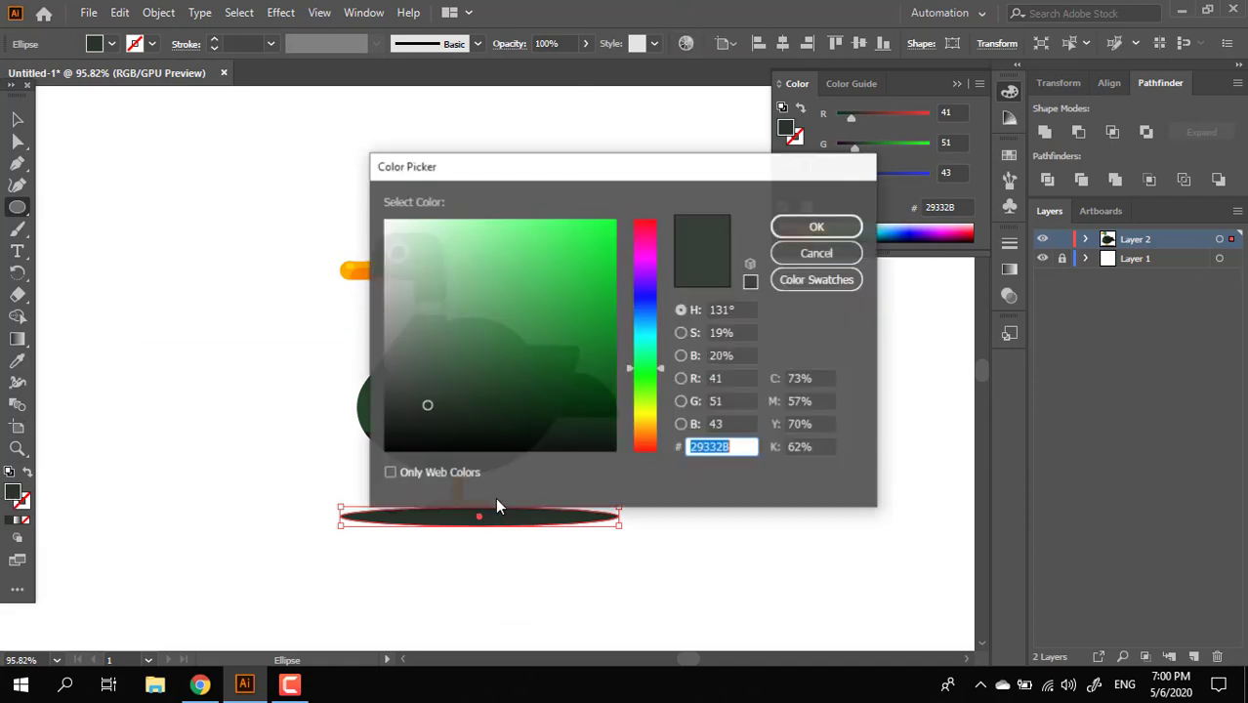
click(395, 440)
drag(395, 441, 366, 464)
click(818, 226)
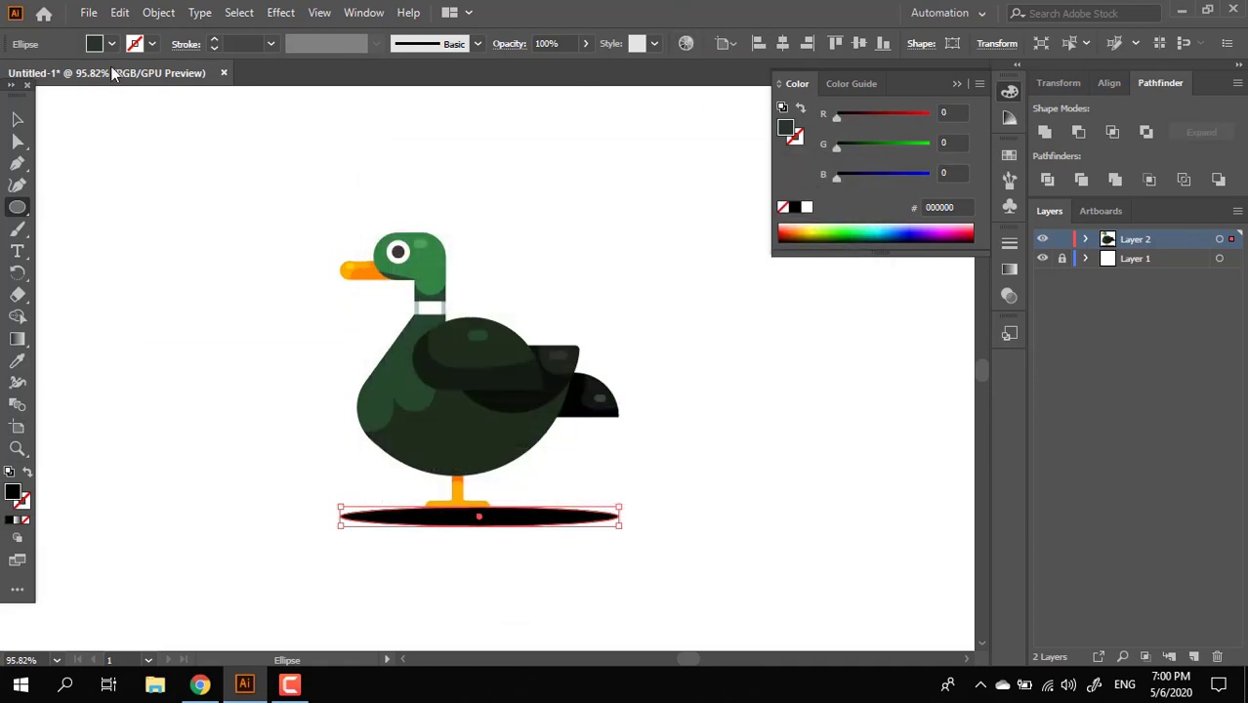
key(v)
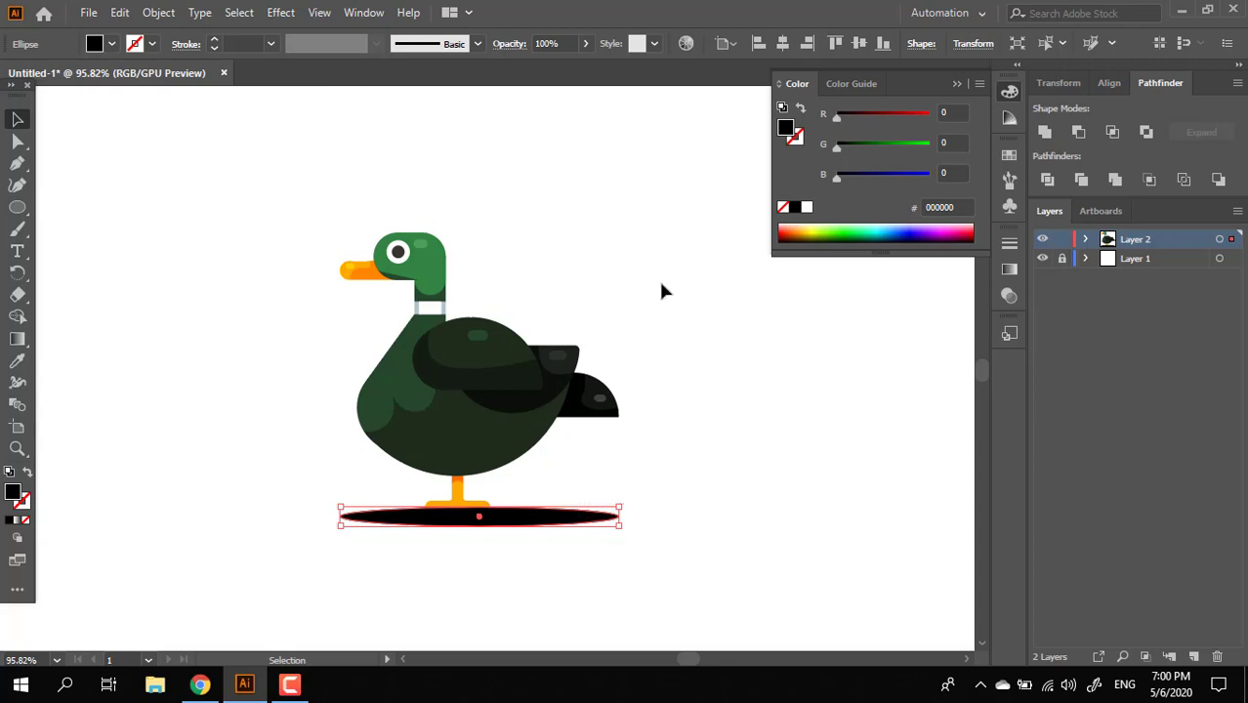
click(567, 46)
text(50)
key(Return)
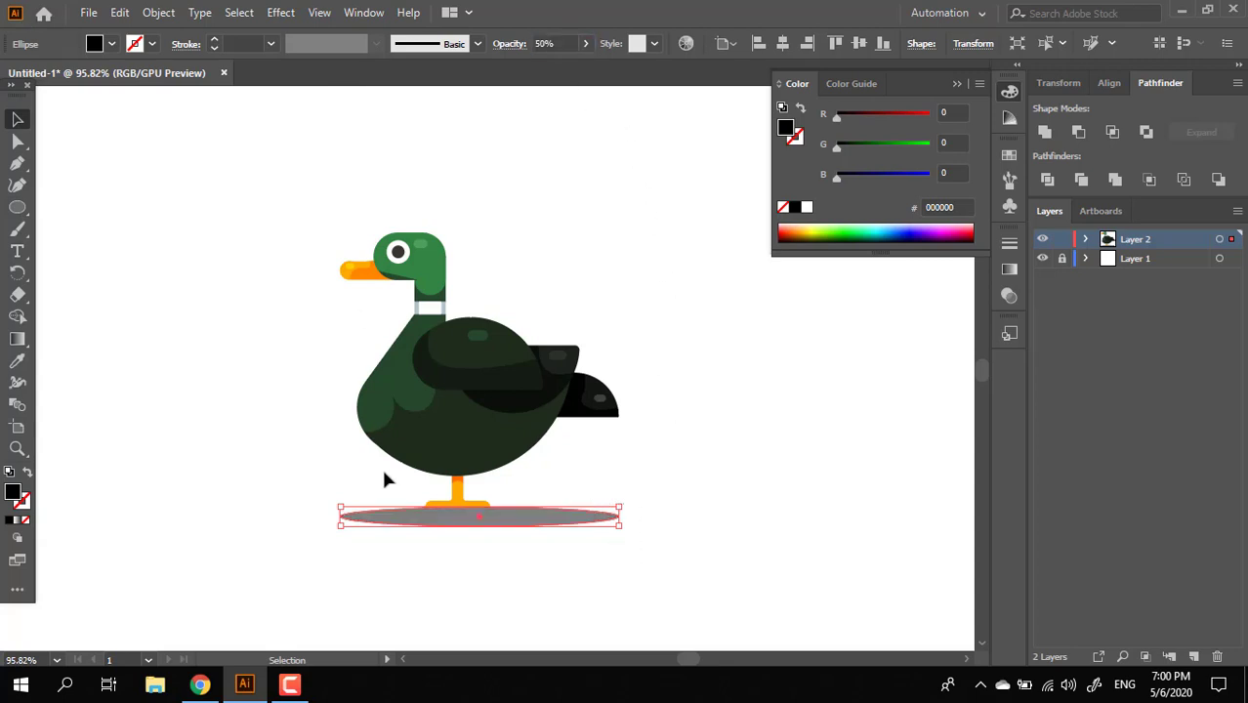
Move the shadow ellipse up so it is vertically centred on the feet's base and send it to the back
click(626, 540)
mouse_move(584, 518)
mouse_down()
mouse_move(581, 492)
mouse_move(574, 512)
mouse_up()
click(681, 535)
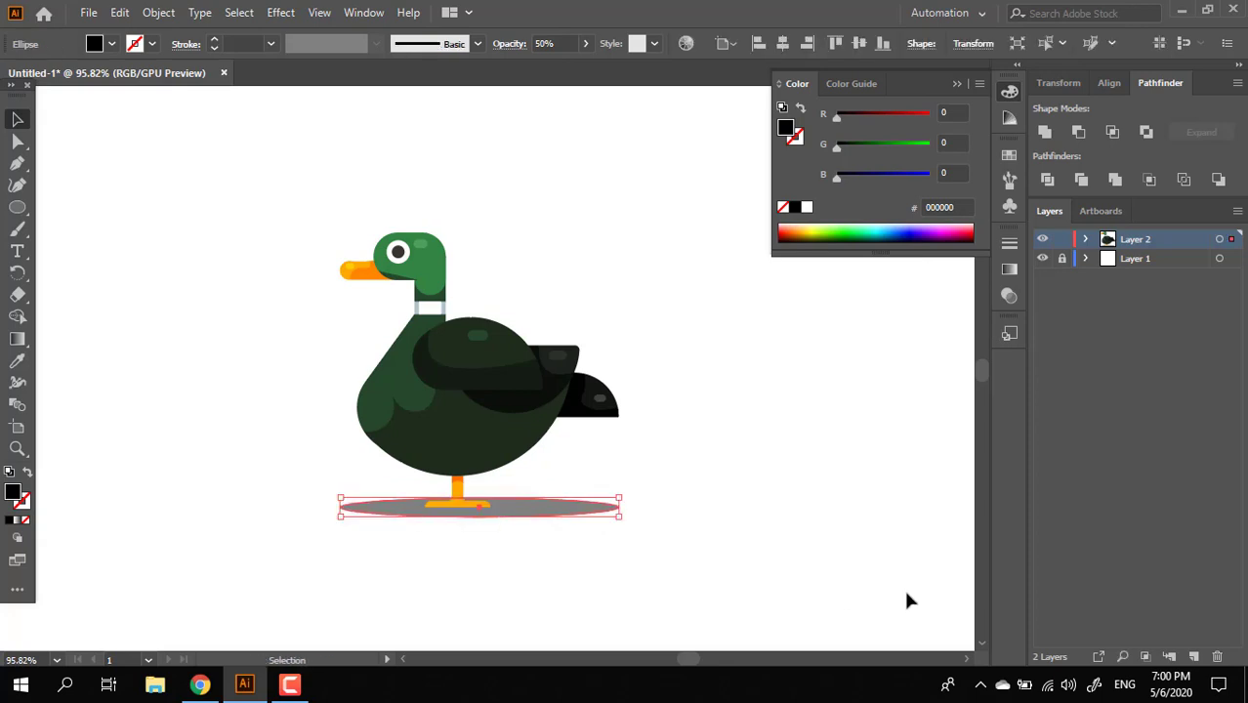
drag(823, 512, 848, 527)
Select the whole duck together with its ground shadow and group everything
key(z)
drag(504, 487, 646, 473)
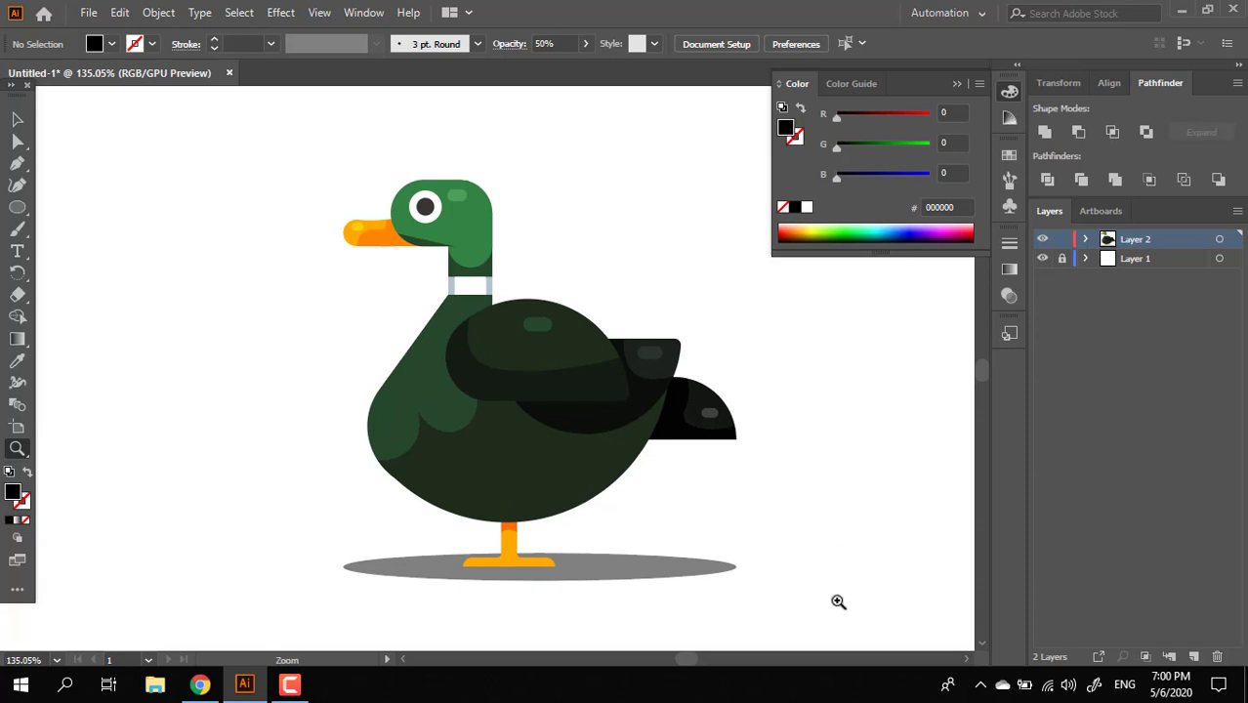
click(17, 119)
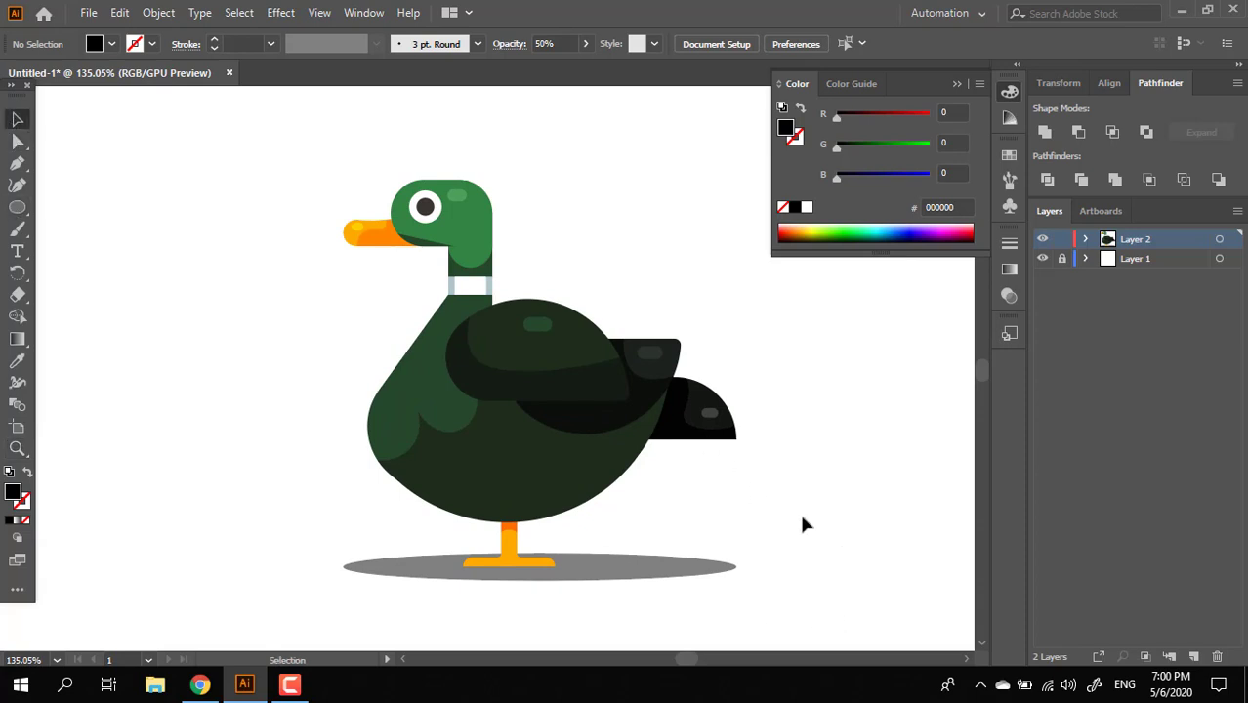
drag(831, 595, 139, 128)
right_click(501, 336)
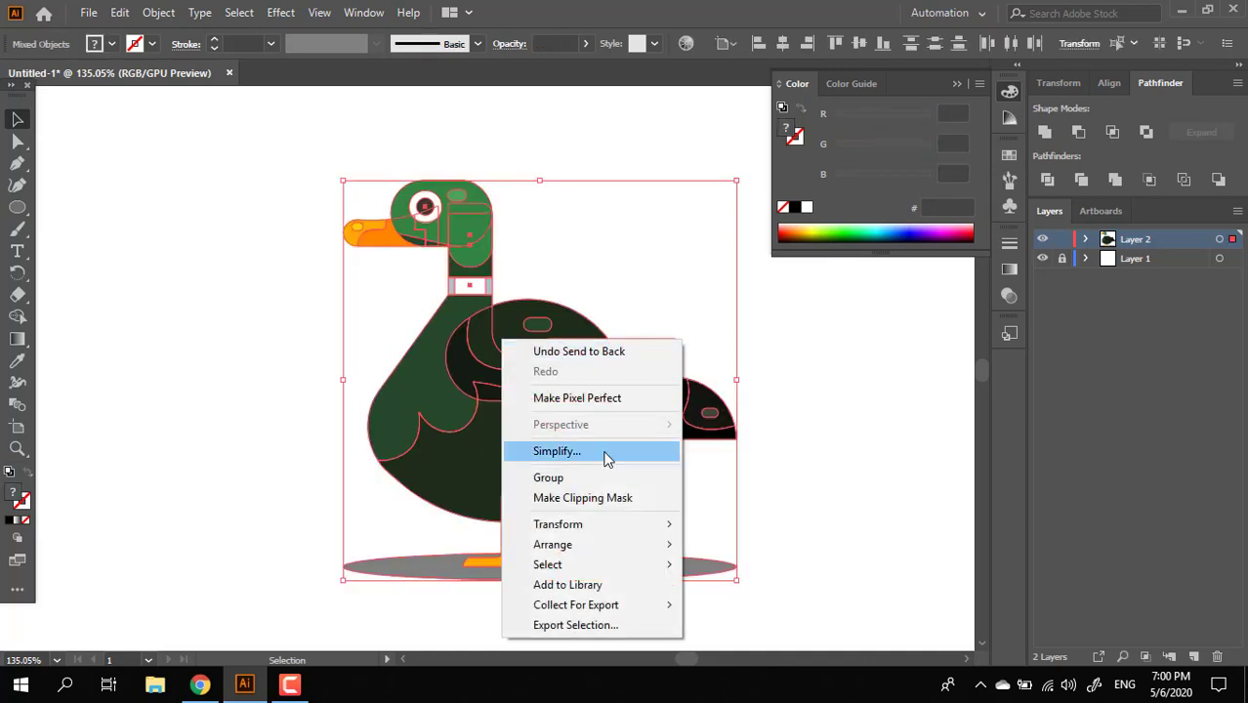
click(545, 477)
click(807, 537)
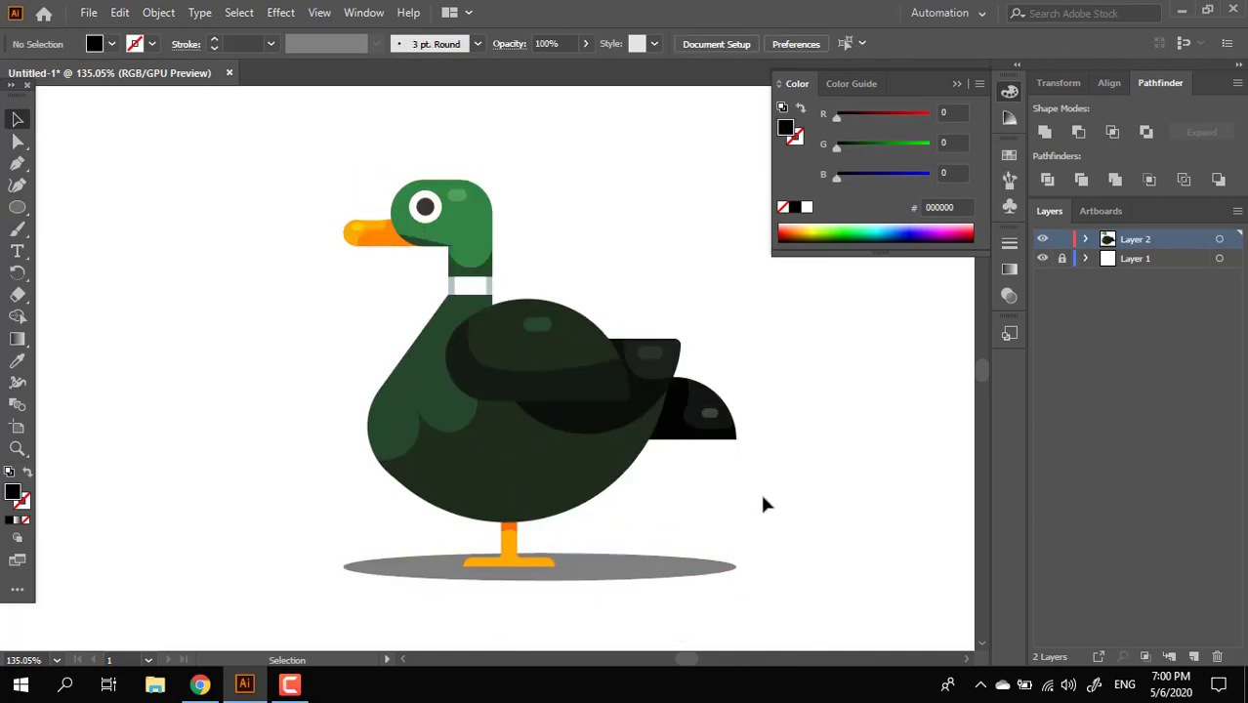